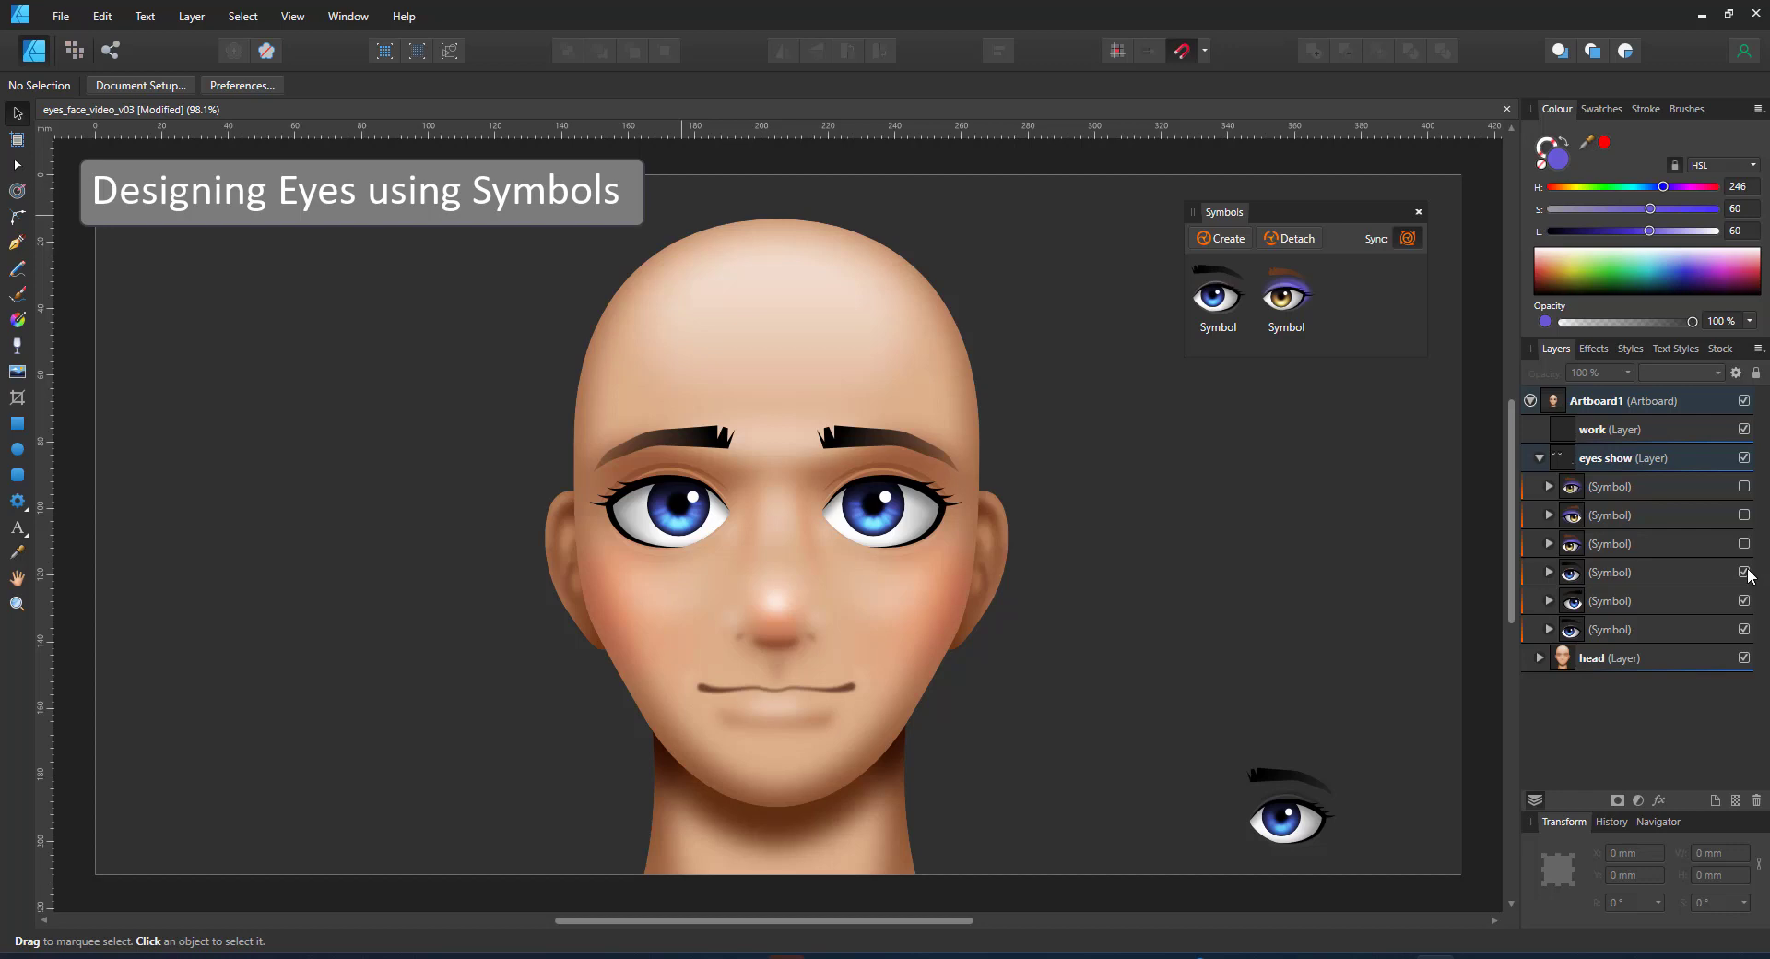
Swap the visible blue-eye symbols for the golden-eye set, and then hide every symbol in the eyes show layer.
click(1746, 572)
click(1744, 487)
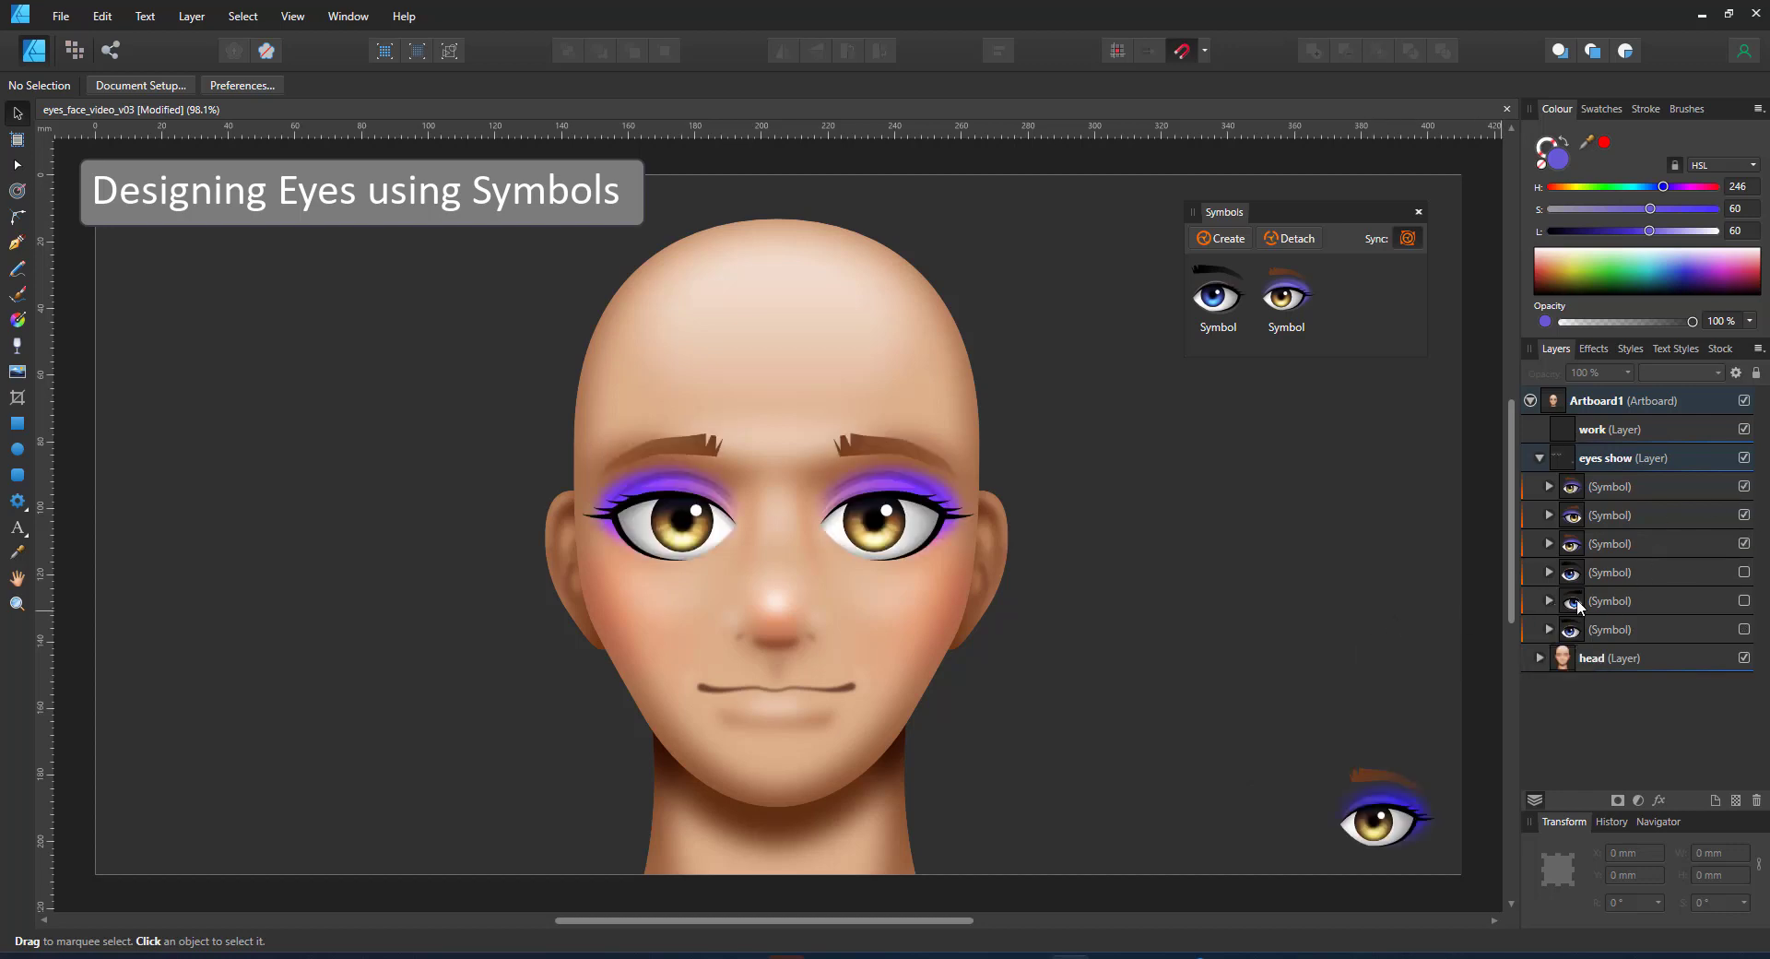
click(1744, 487)
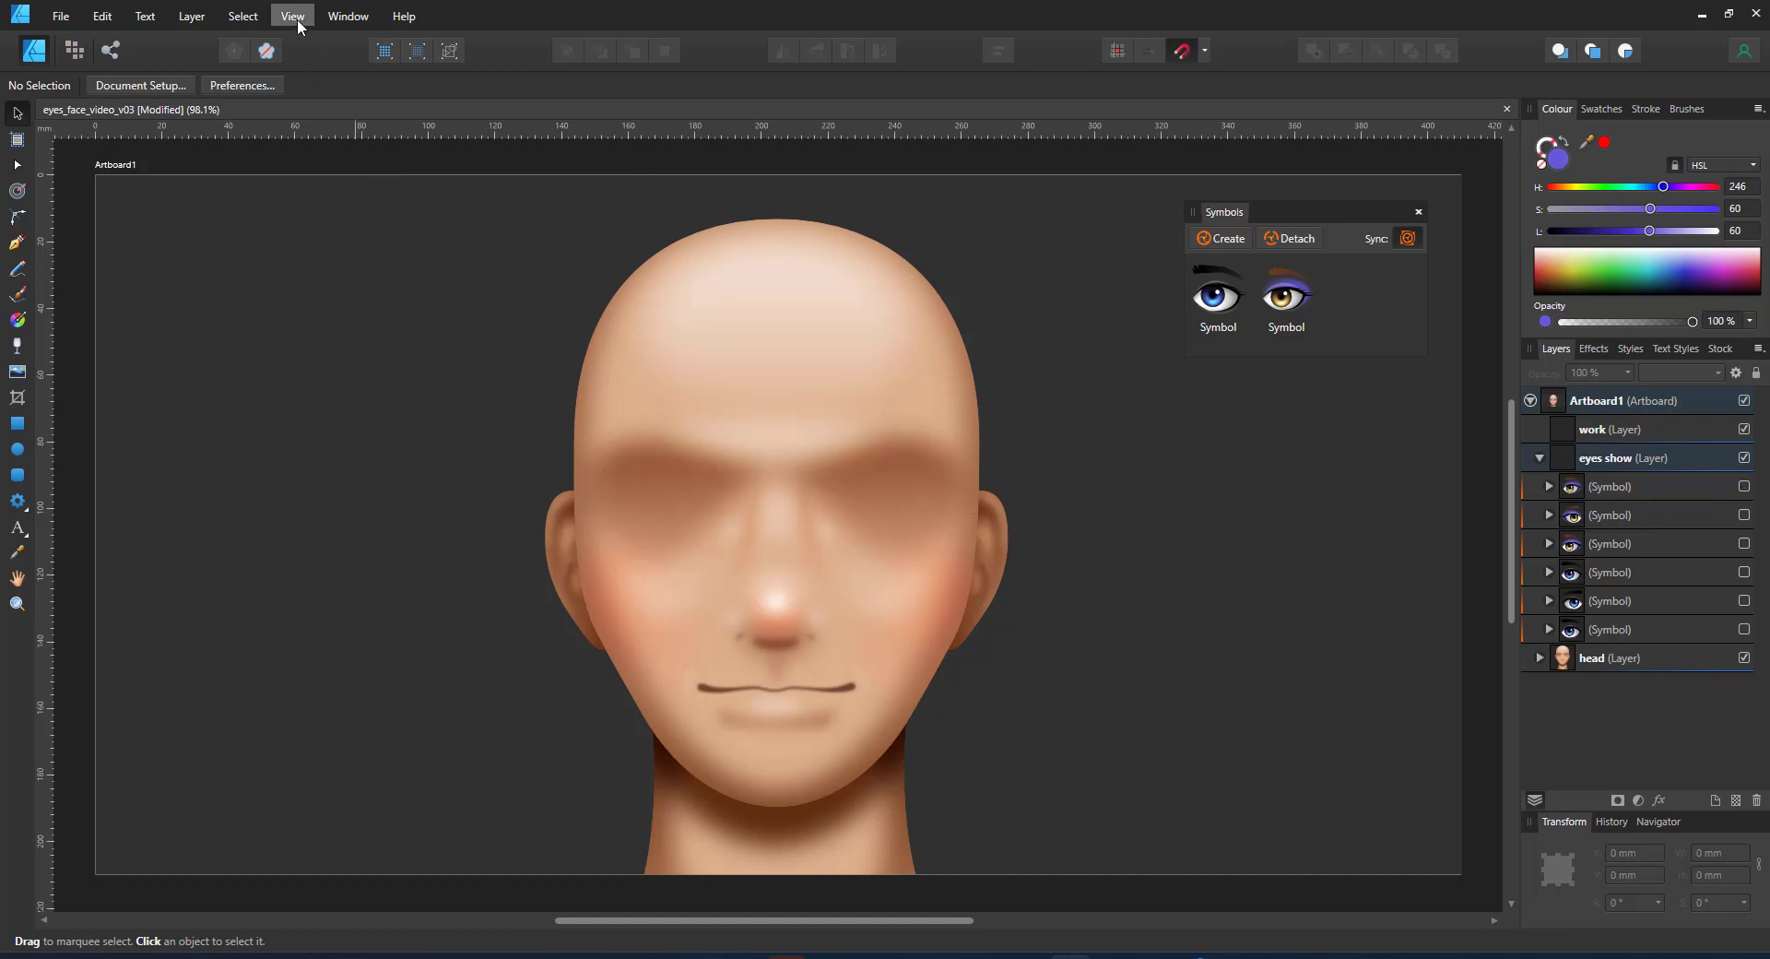
Enable Split View with the Outline view mode and move the divider to reveal the whole head as outlines.
click(297, 19)
click(337, 5)
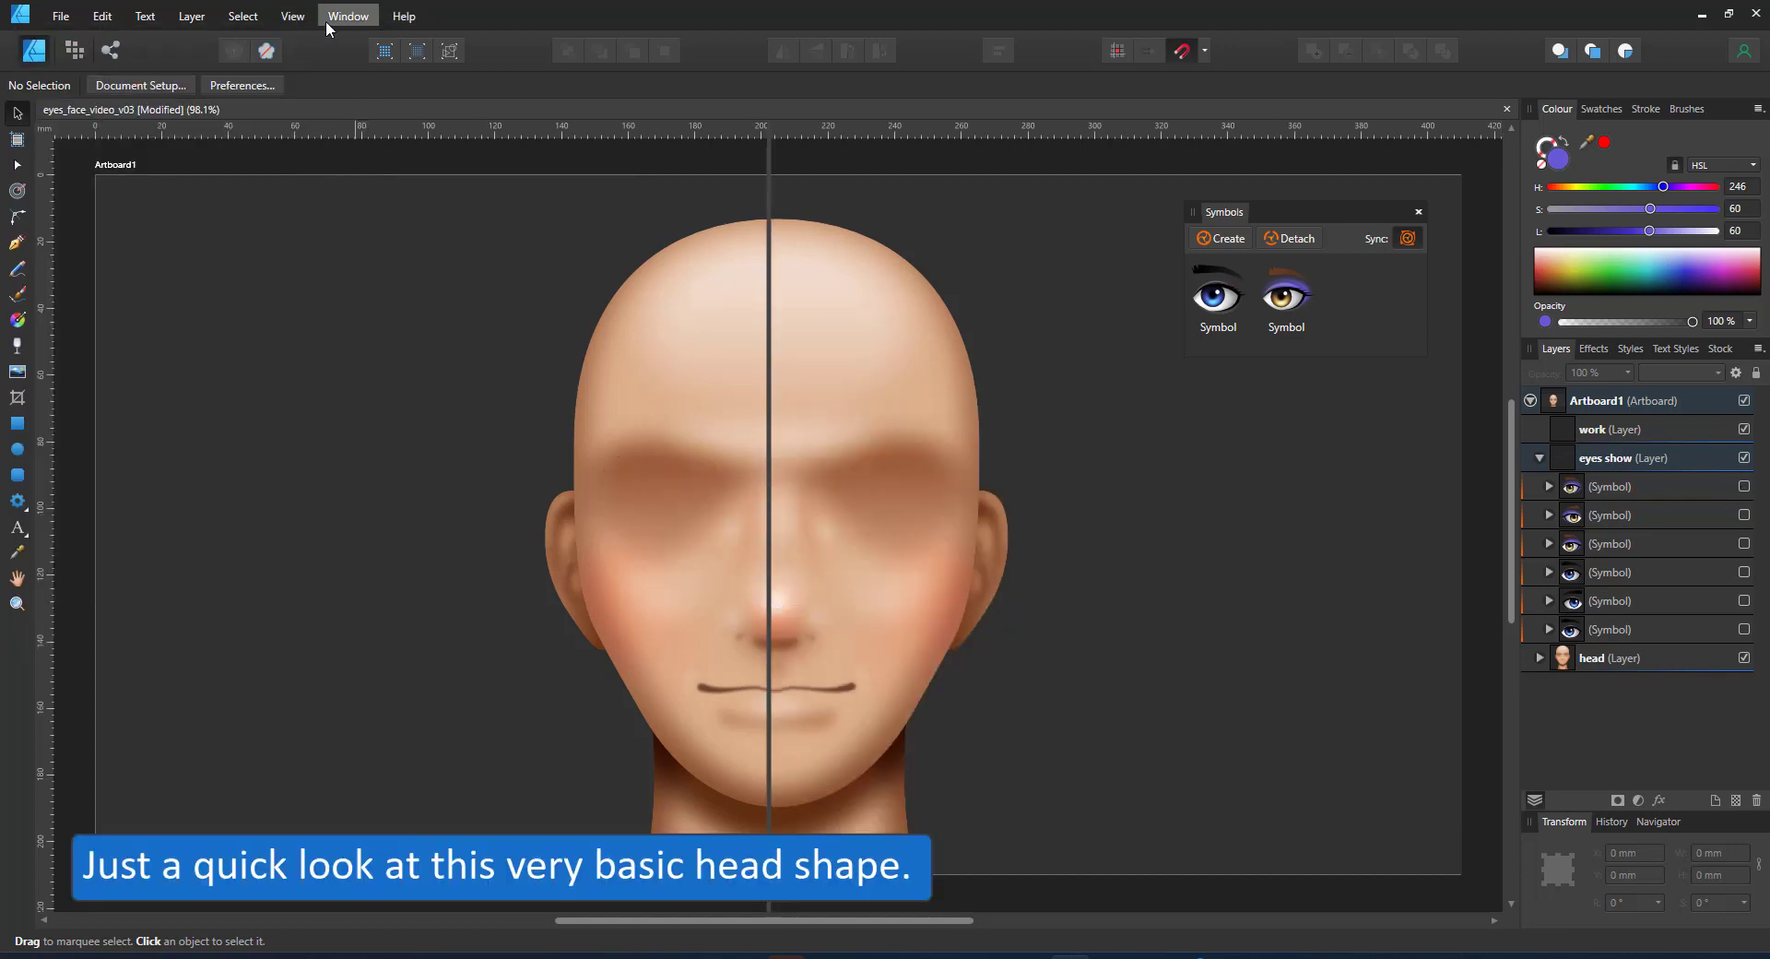
click(292, 15)
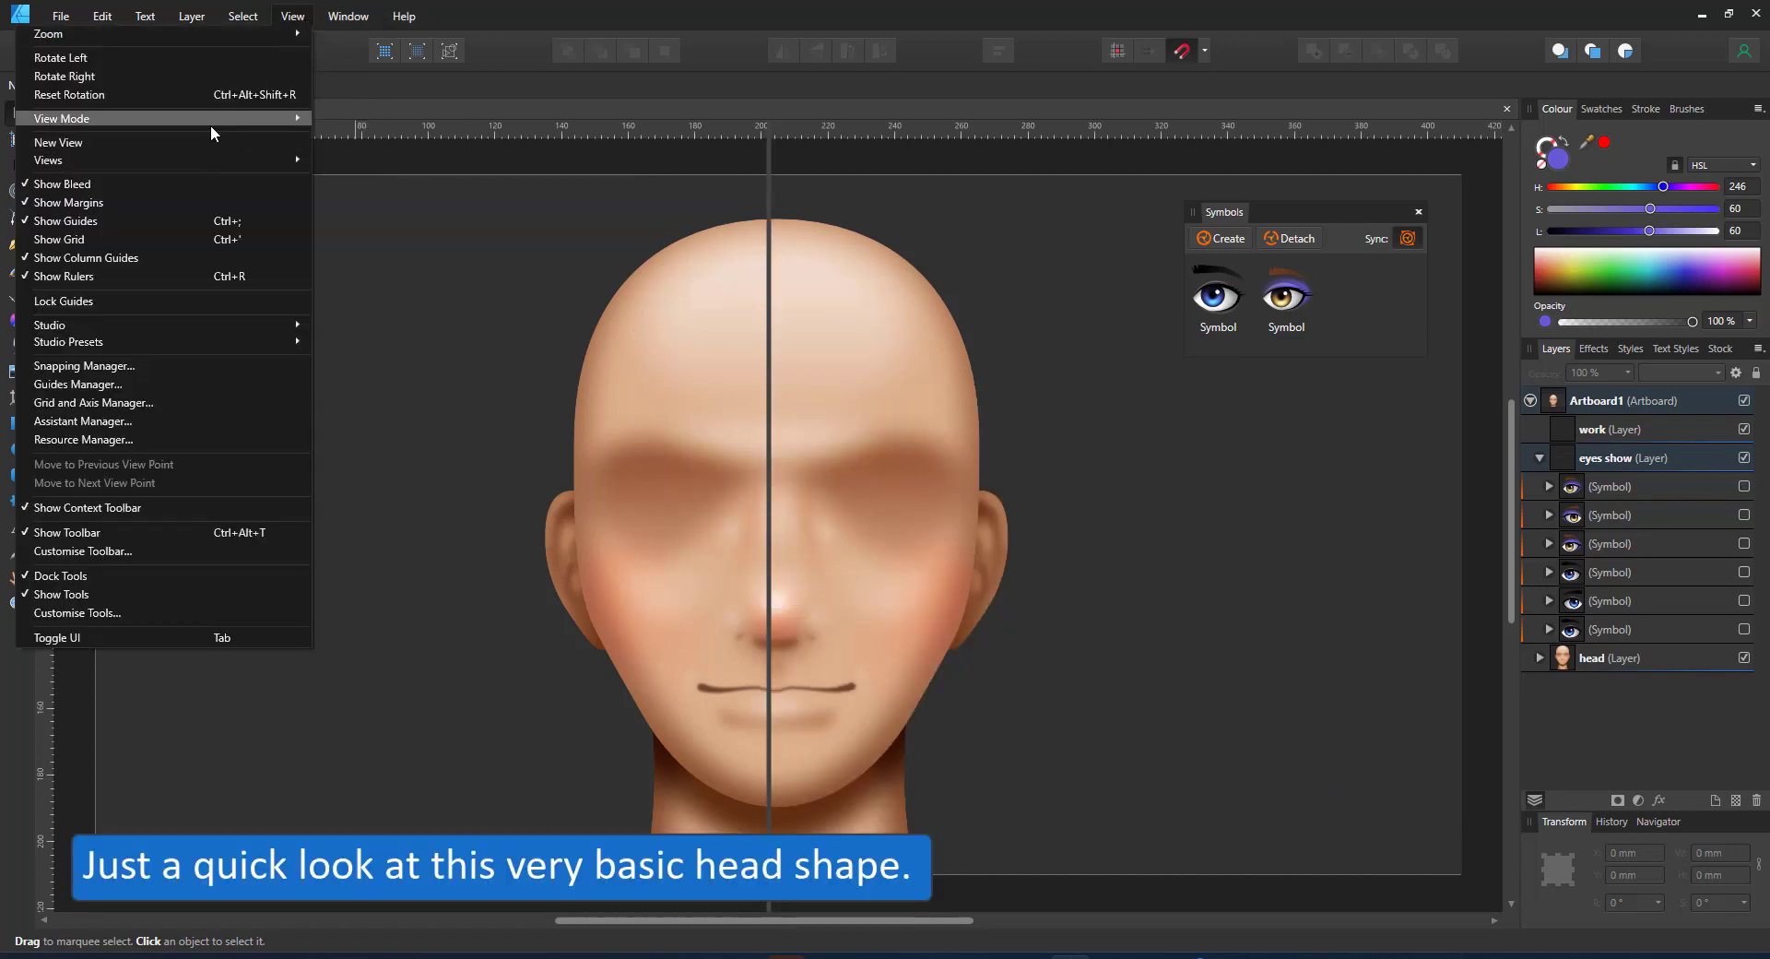
mouse_move(210, 120)
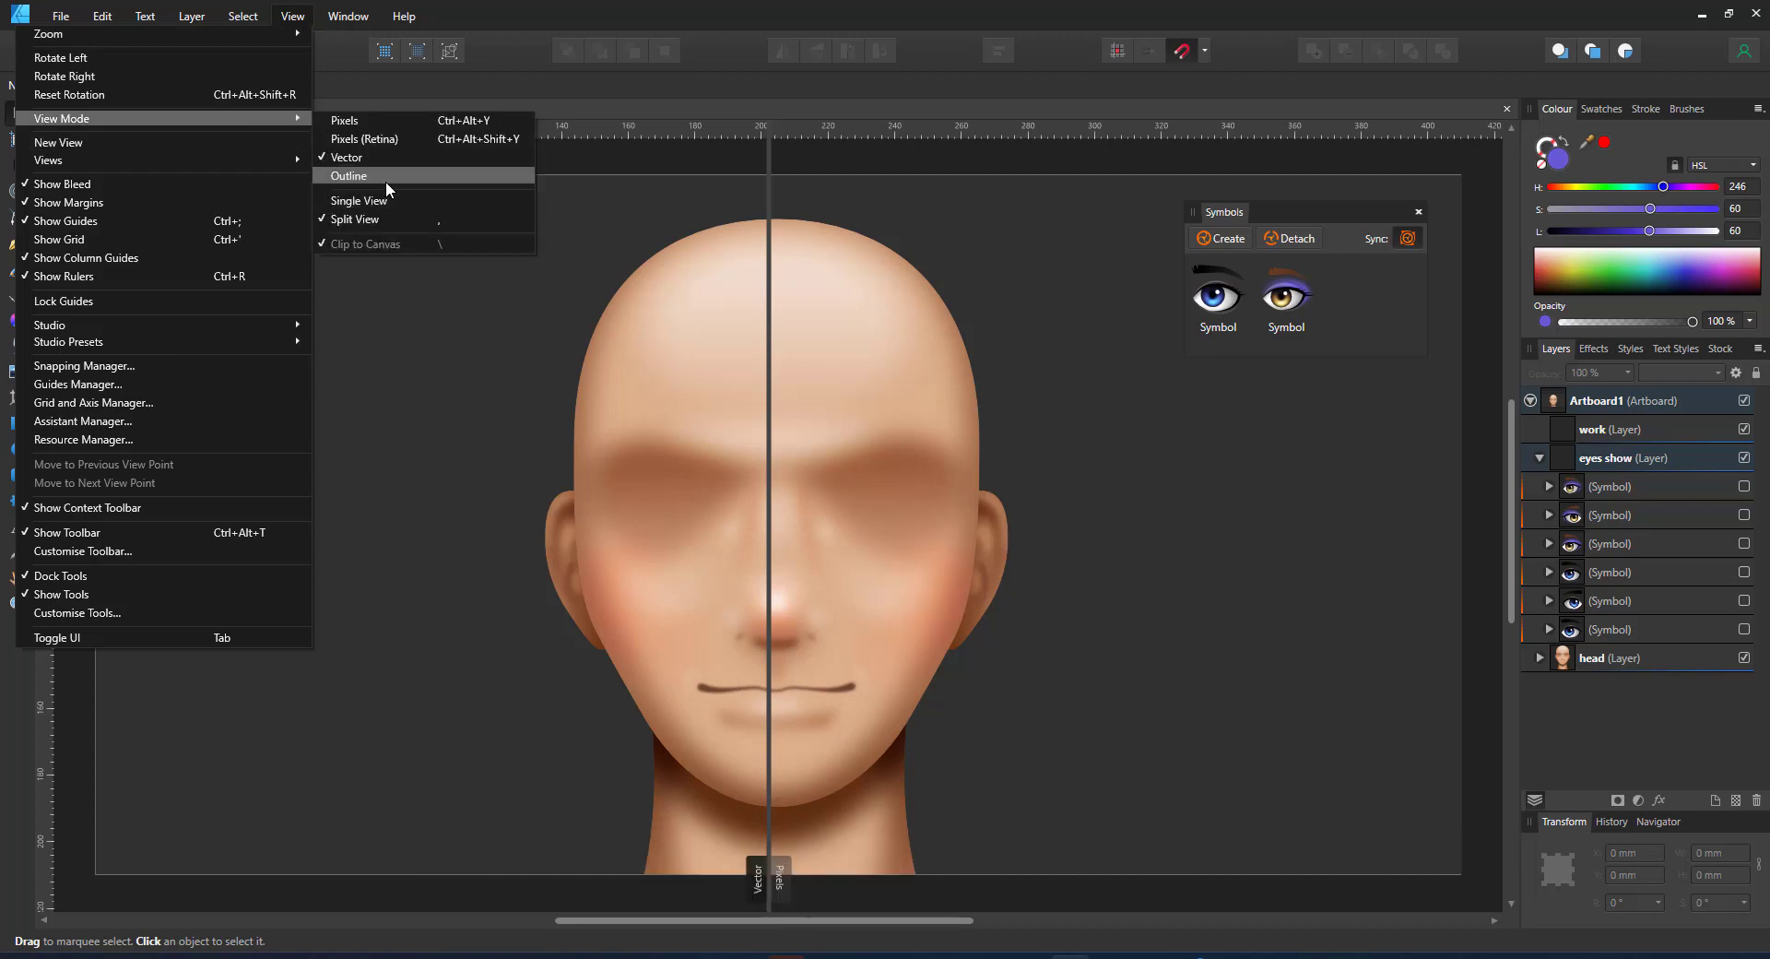
click(385, 177)
drag(768, 878, 1072, 780)
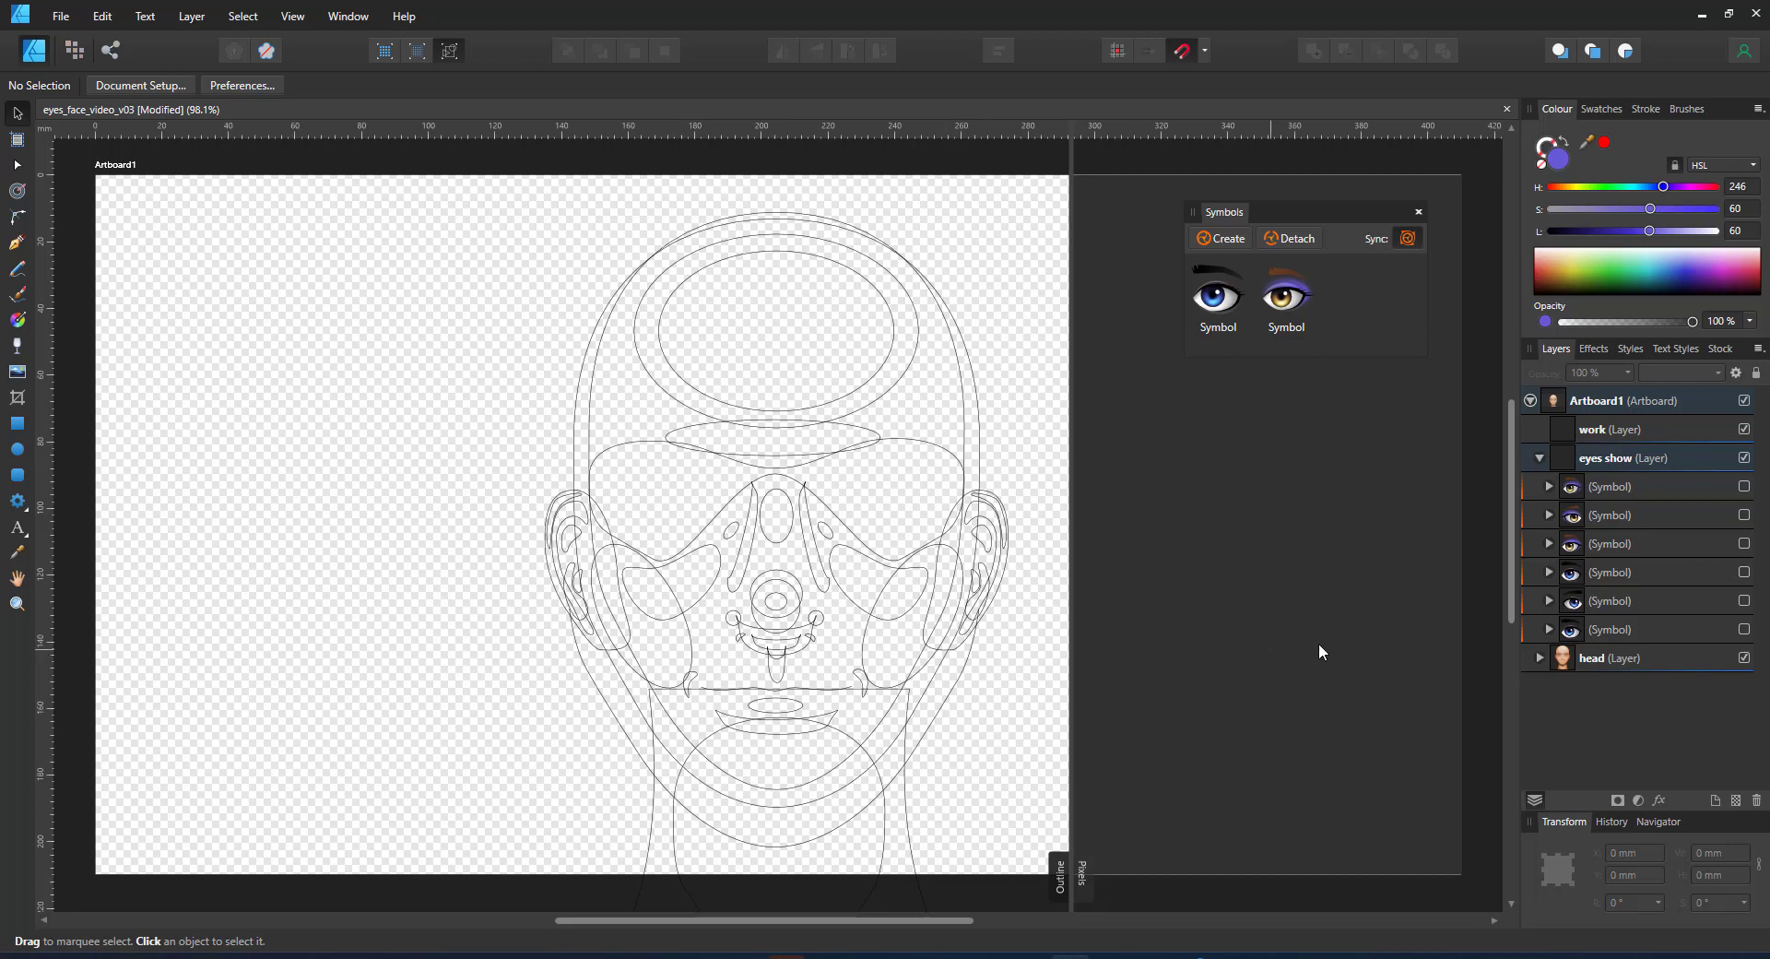
Expand the head layer and examine the nodes of the face curve, including those along the jaw.
click(1541, 657)
click(1605, 688)
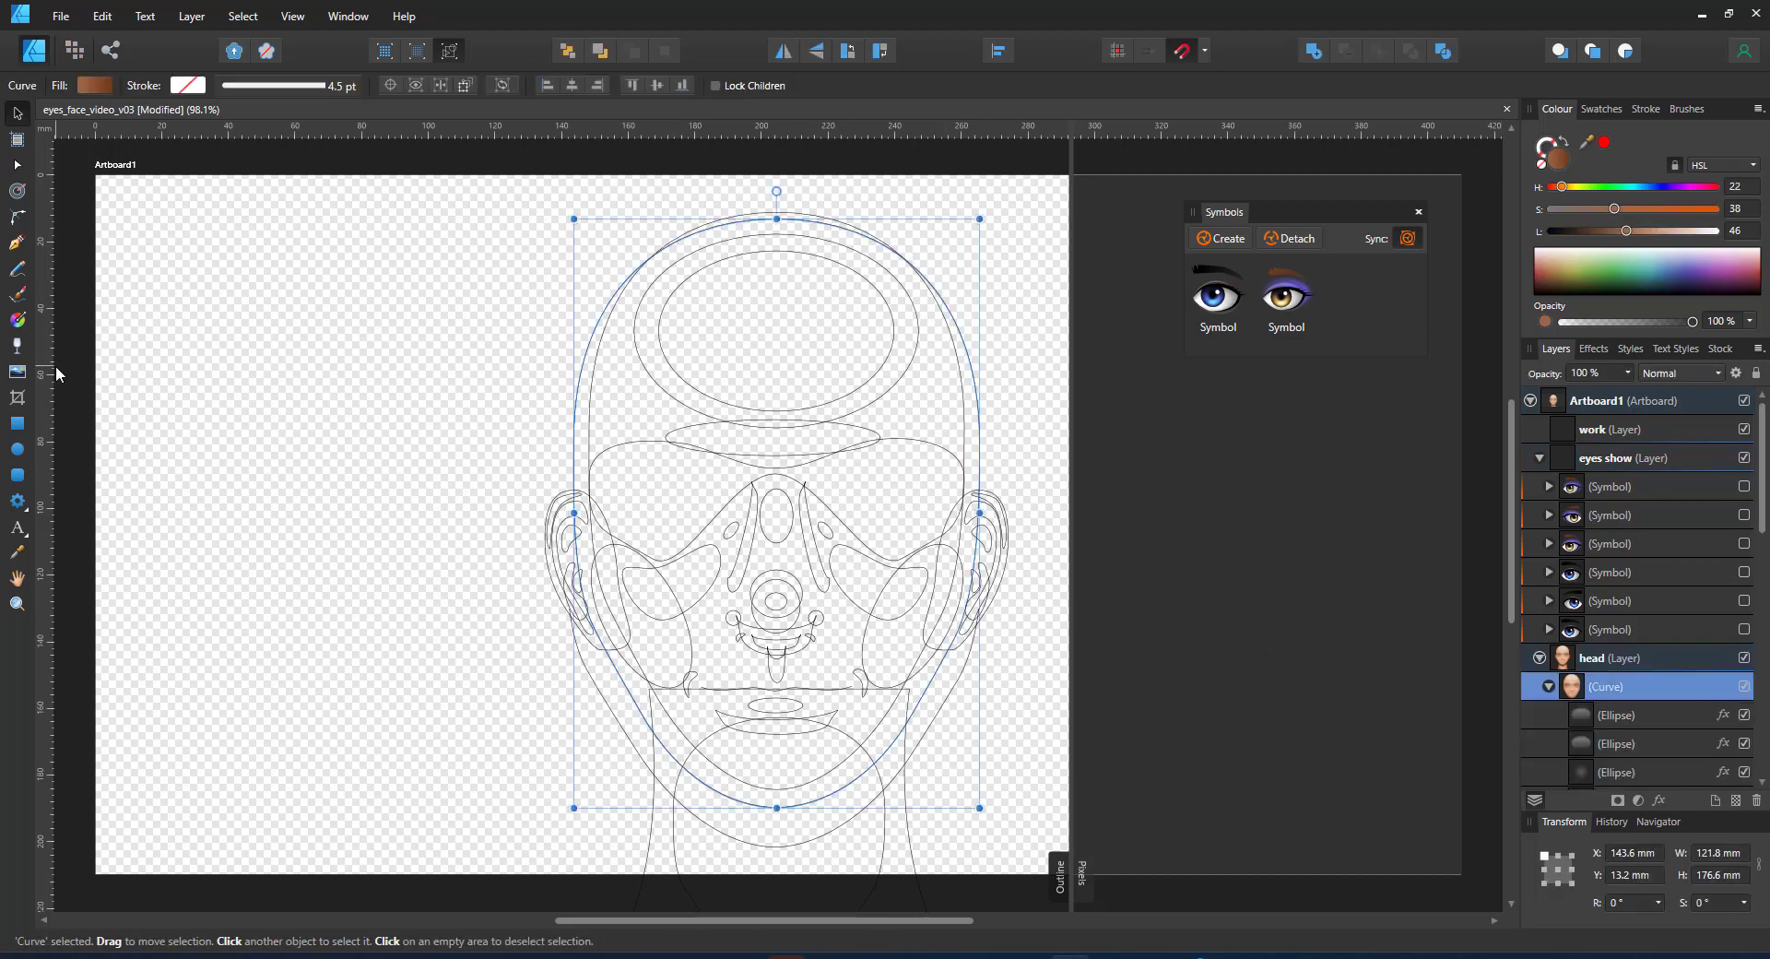
click(18, 168)
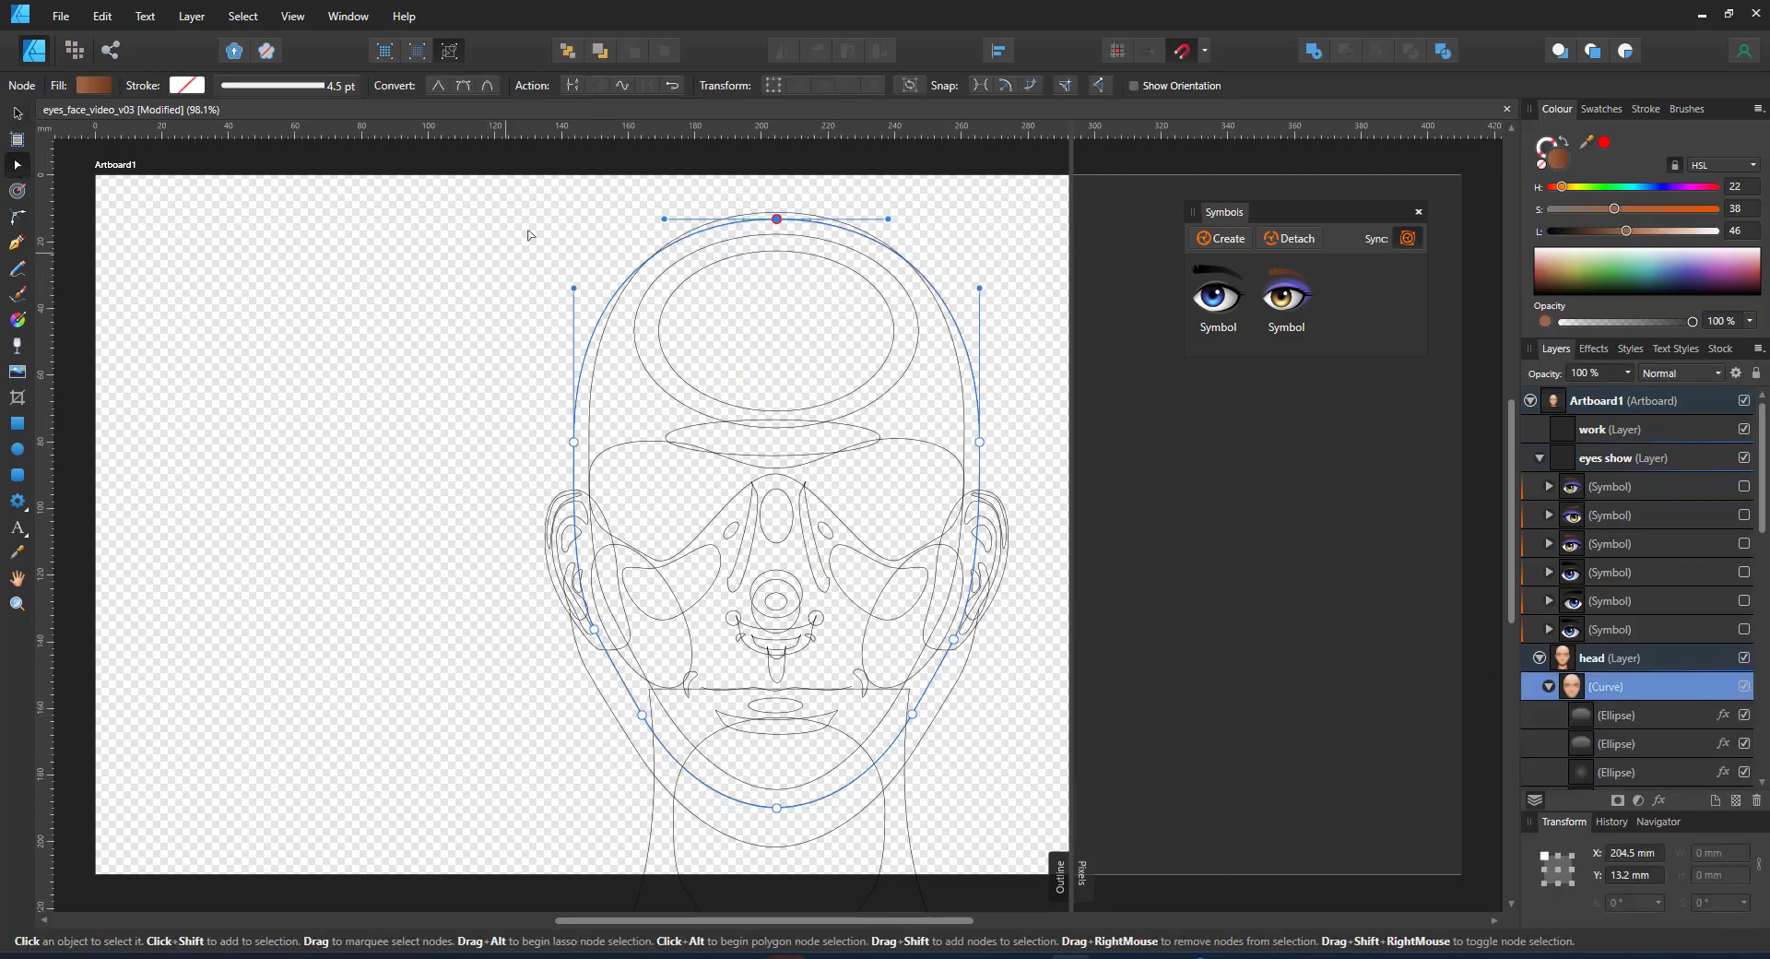
drag(530, 235, 1061, 815)
drag(531, 628, 968, 771)
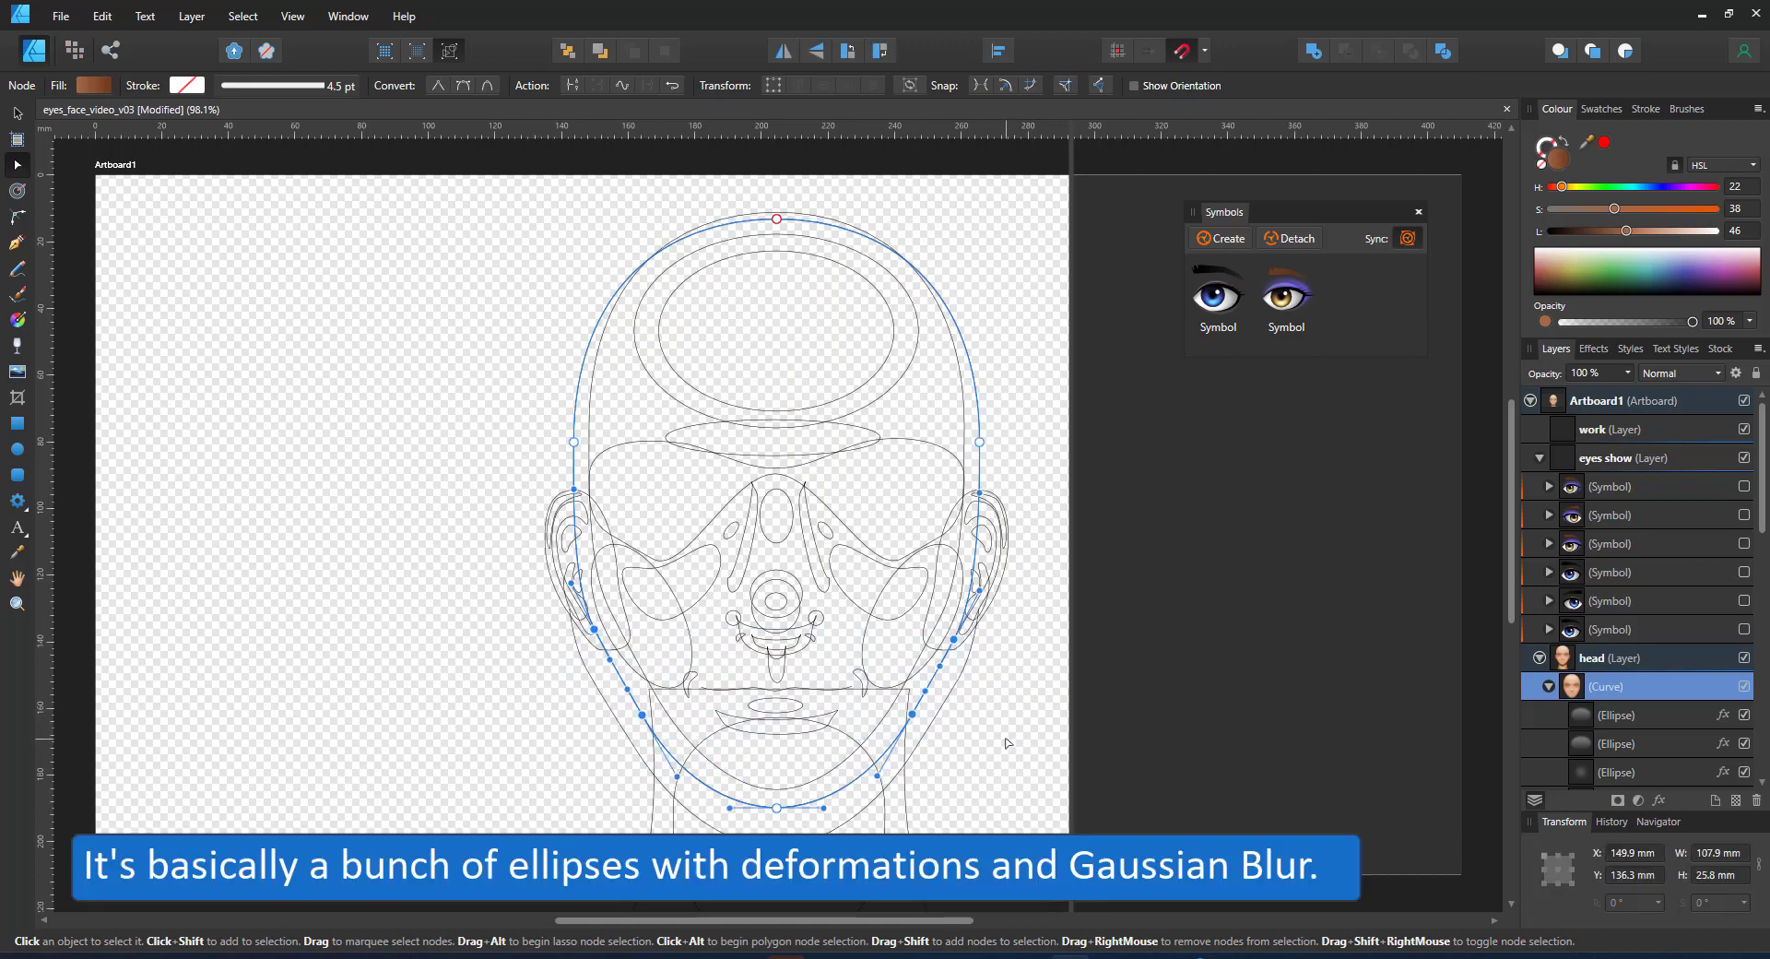
Examine the shading ellipses nested in the face curve, including those for the forehead, nose and cheek, with their opacity and blend modes.
click(1601, 718)
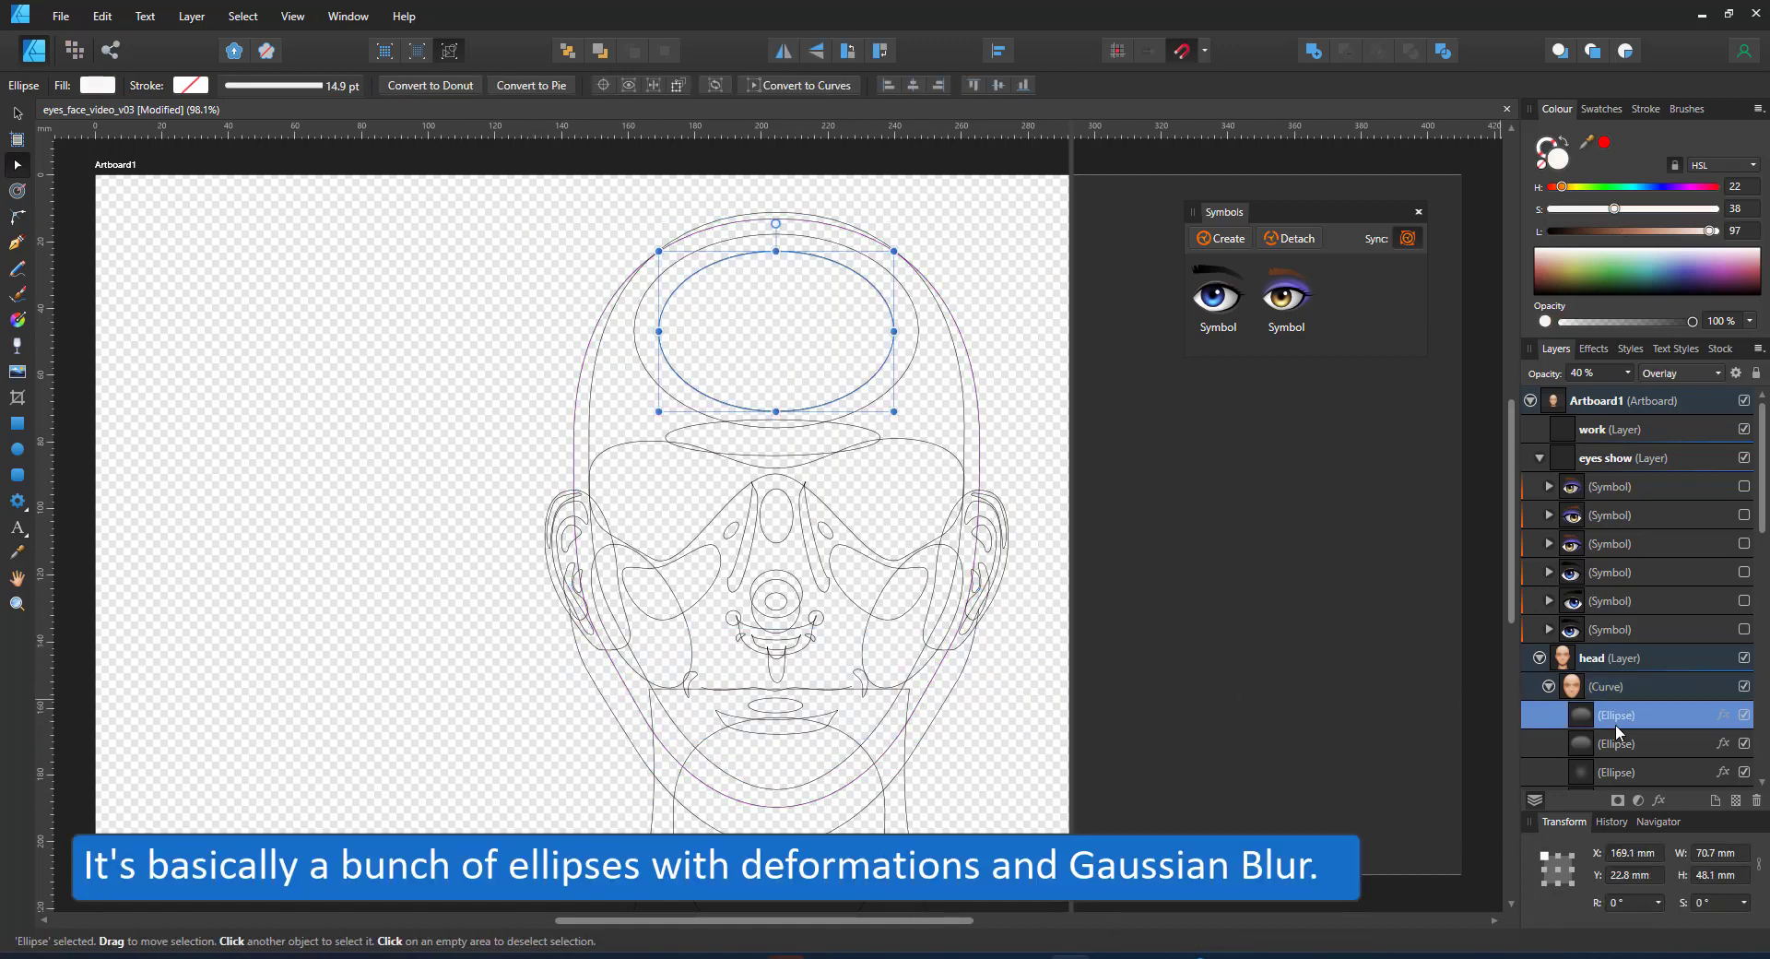
click(1620, 745)
scroll(1659, 737, down, 2)
scroll(1665, 701, down, 2)
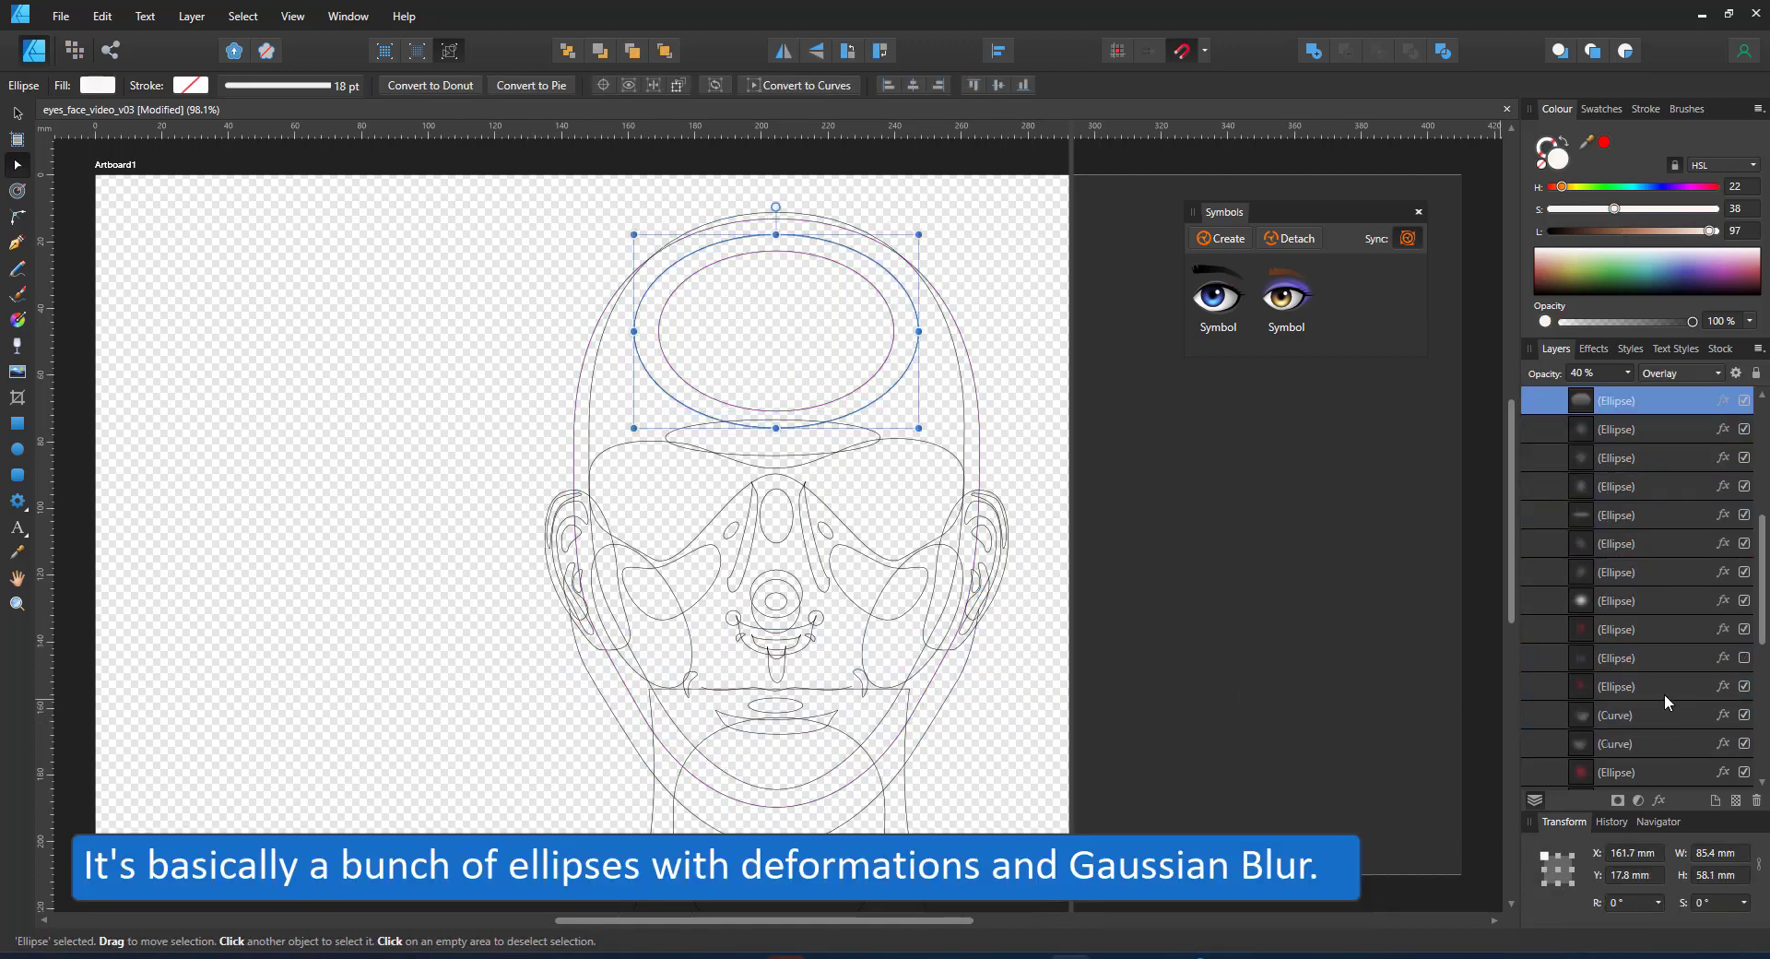
scroll(1664, 694, down, 1)
click(1600, 692)
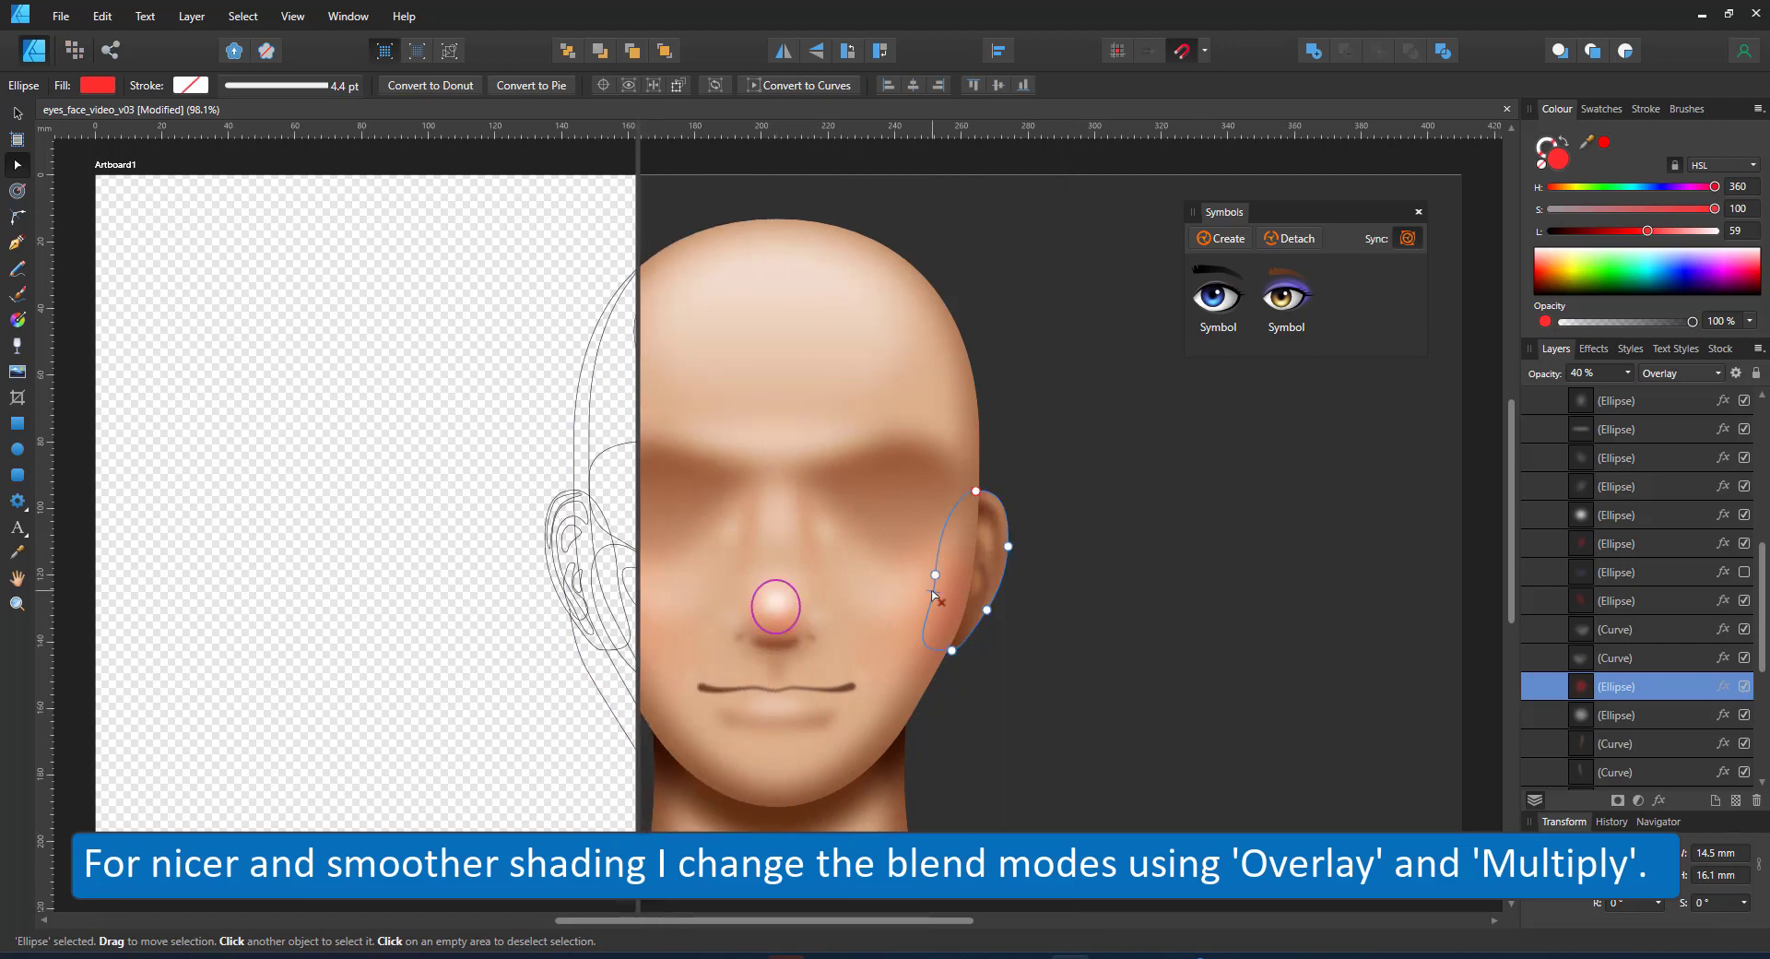
click(1630, 431)
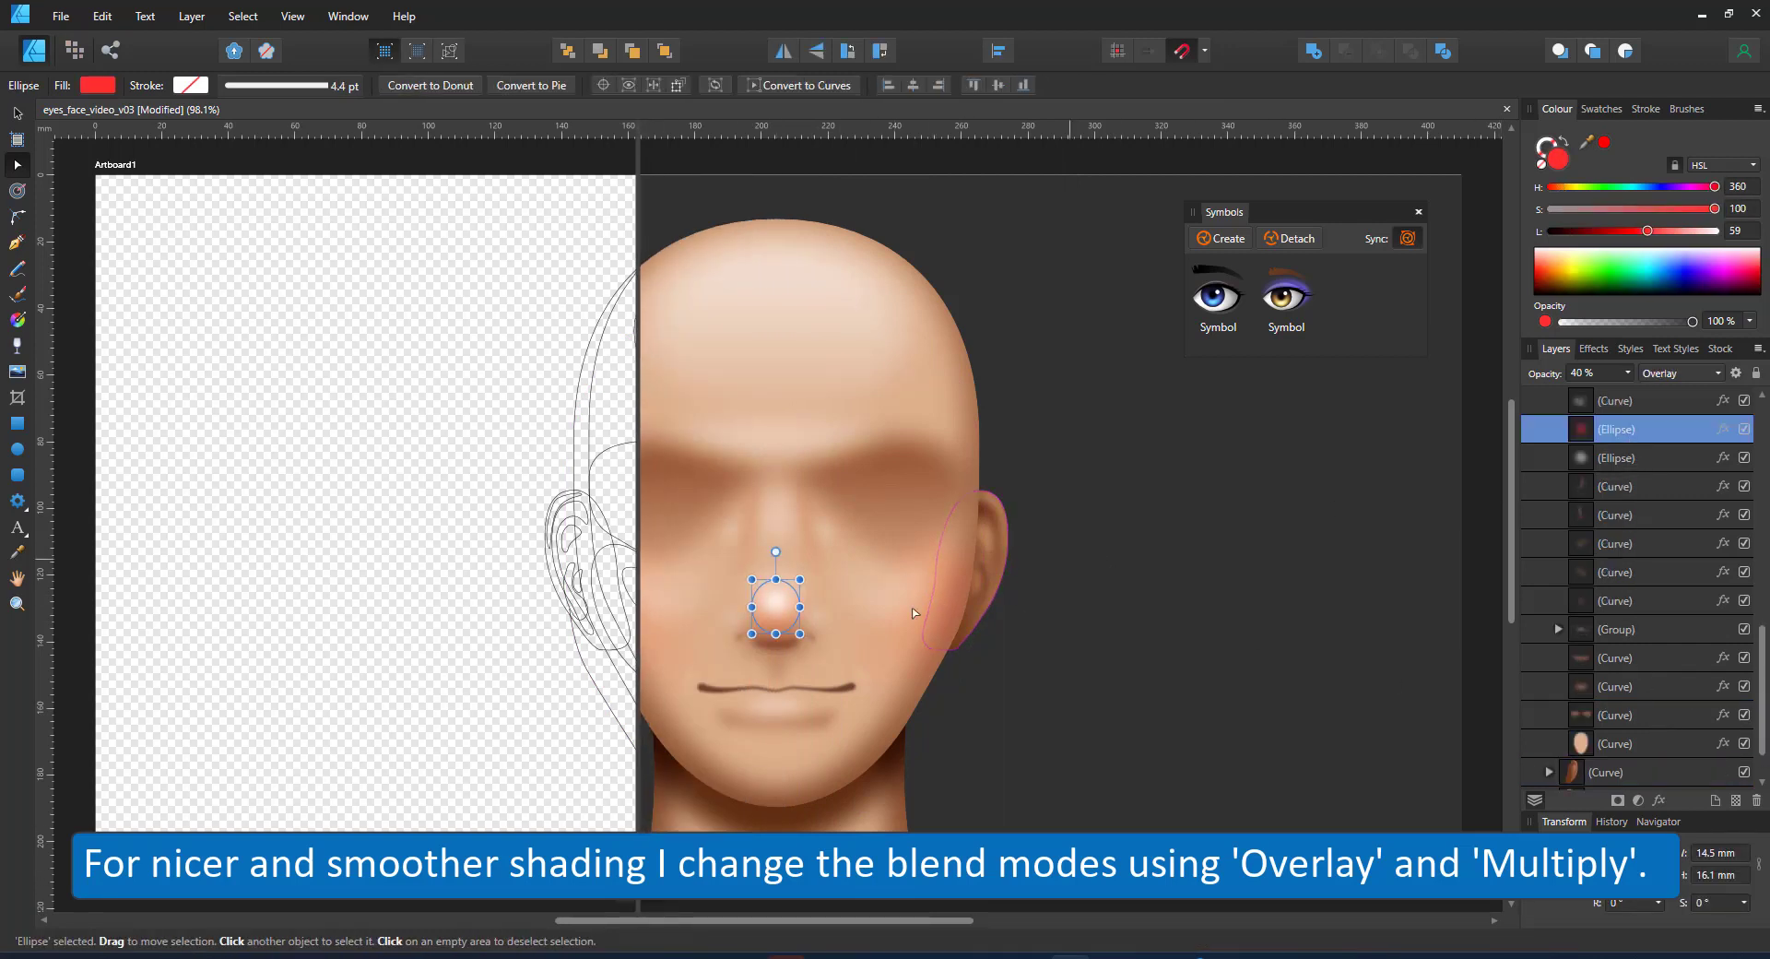
scroll(1622, 623, up, 2)
click(1631, 464)
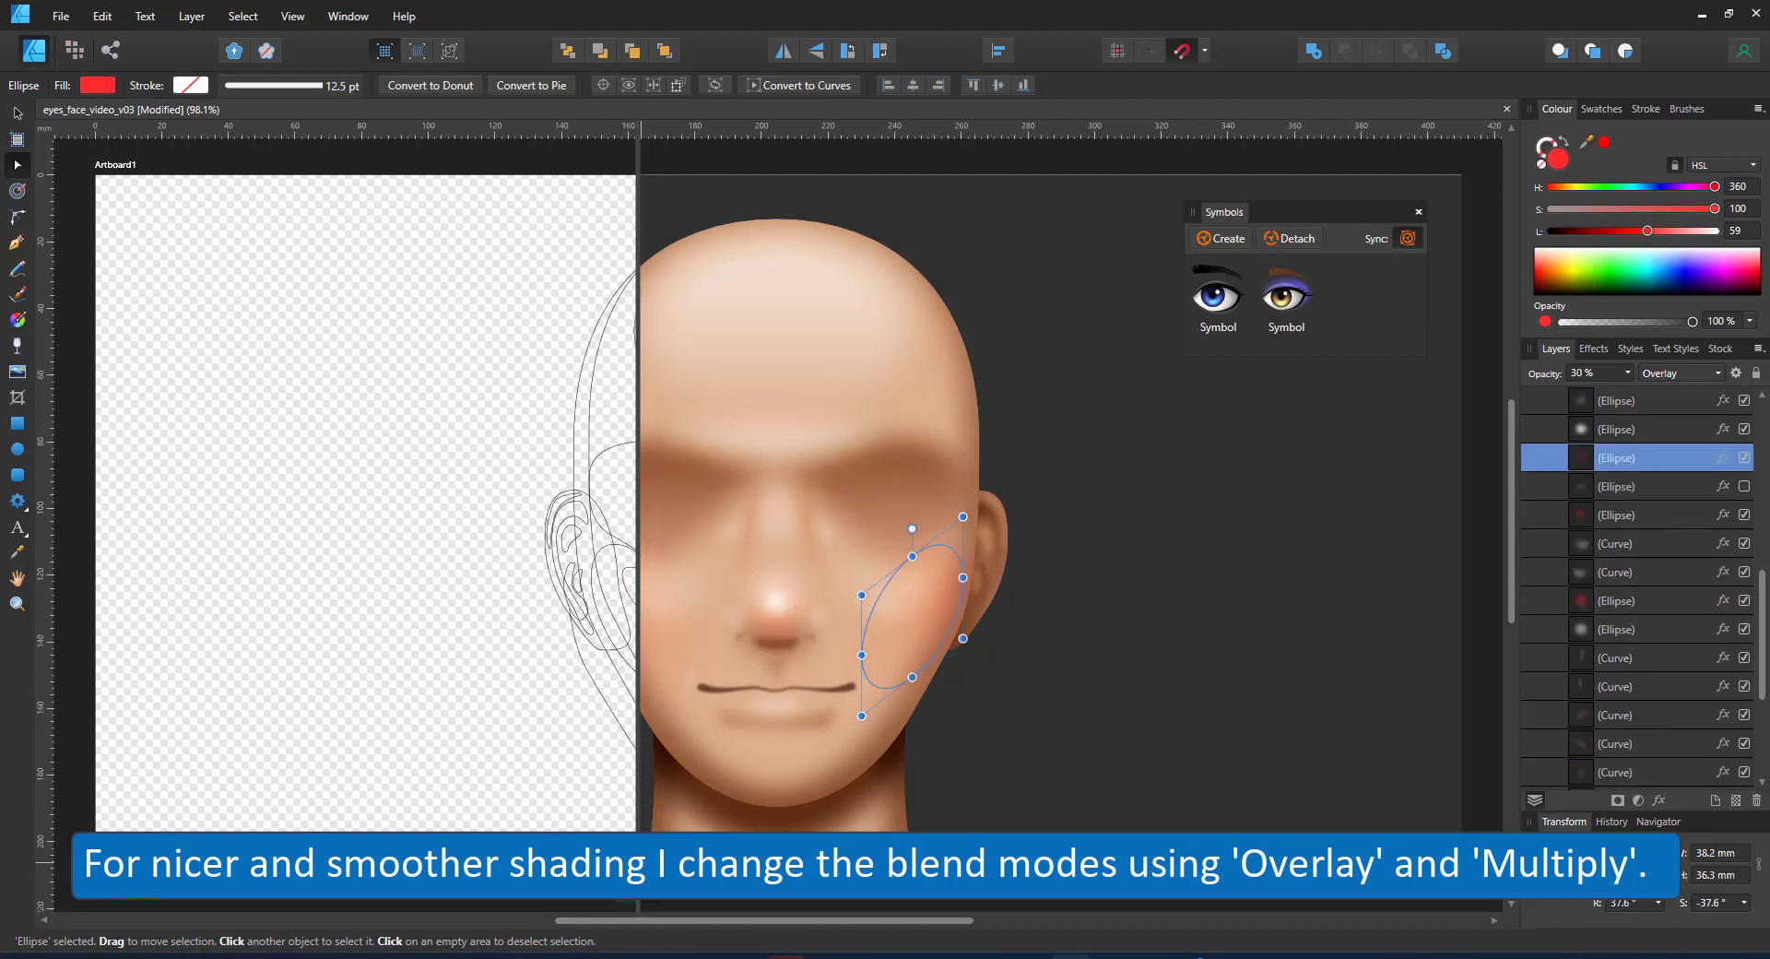
Move the split divider back to the middle of the face, return to Single View and clear the selection.
drag(639, 867, 768, 789)
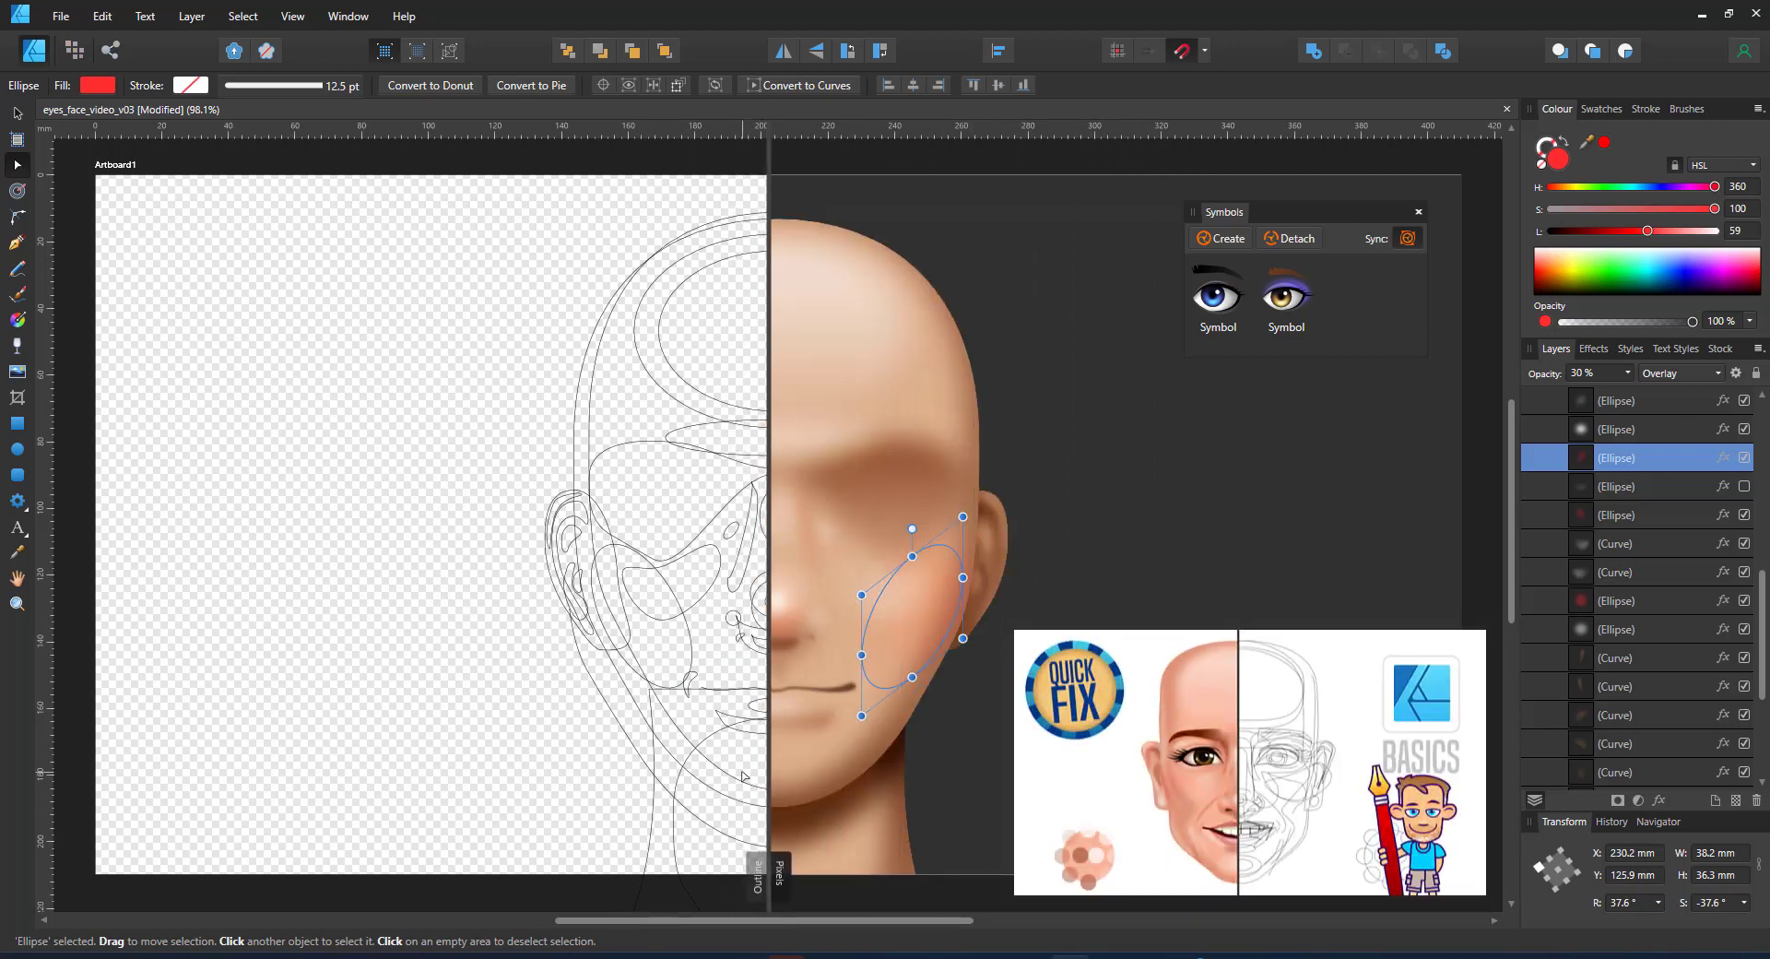
click(779, 870)
click(1018, 616)
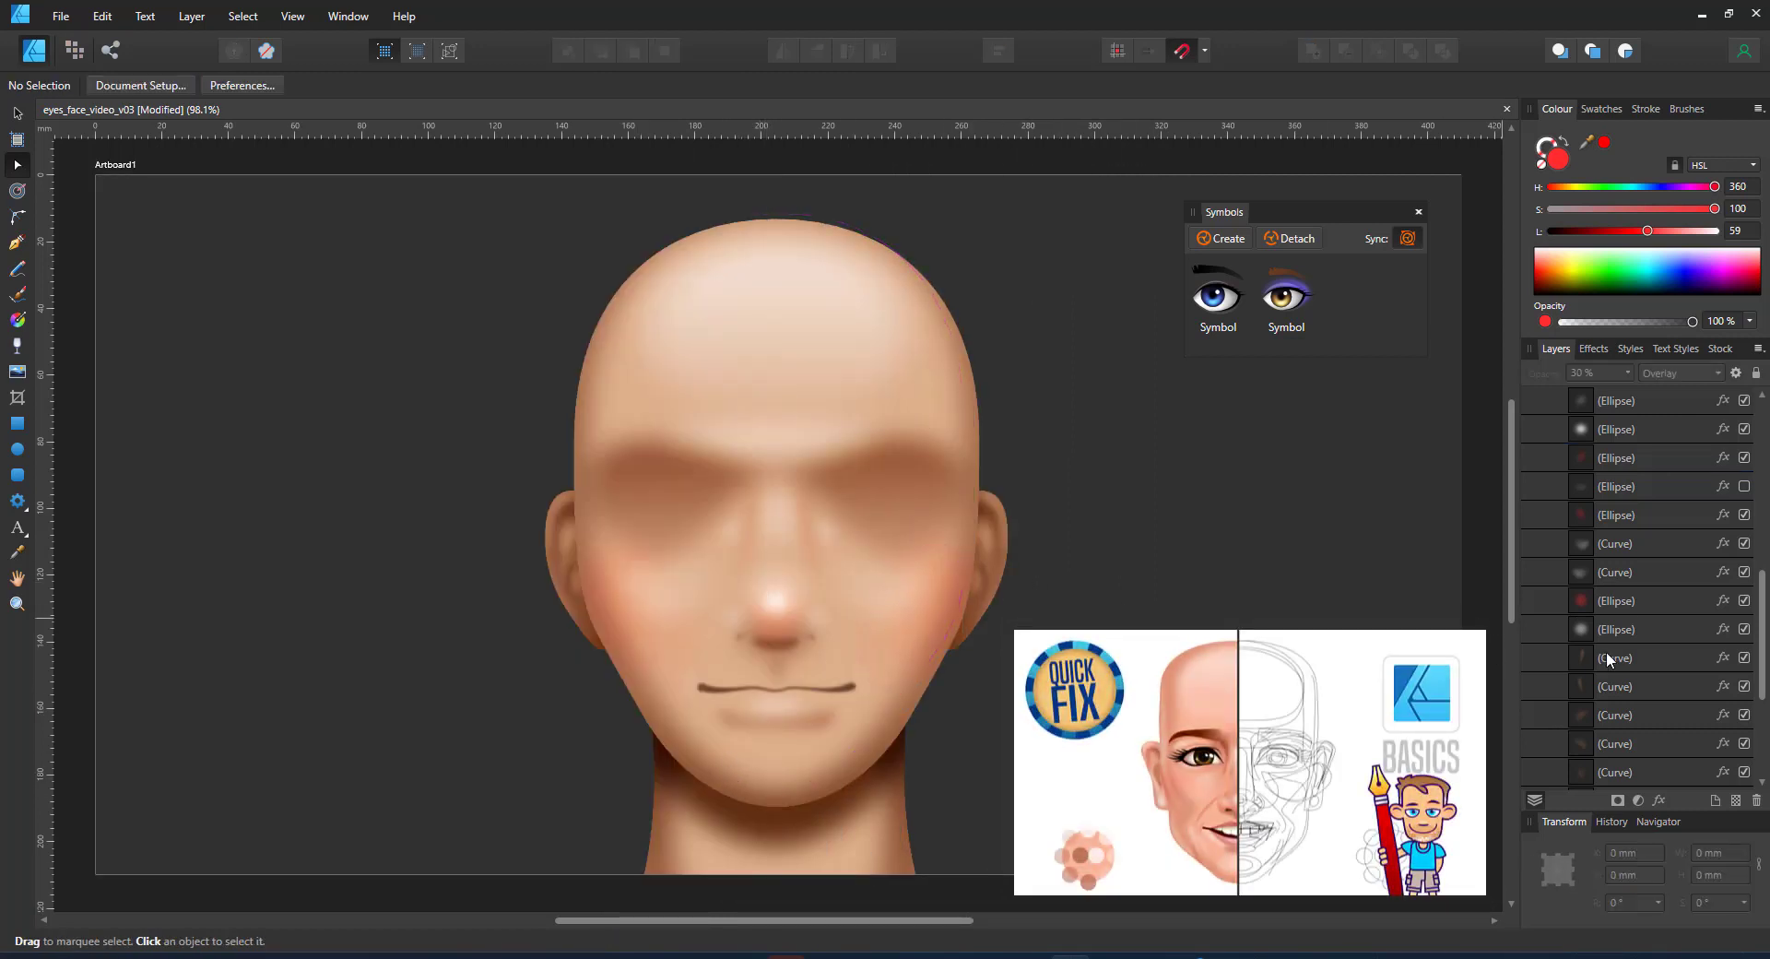
Collapse the head layer and lock it.
scroll(1609, 627, up, 10)
click(1542, 661)
click(1680, 660)
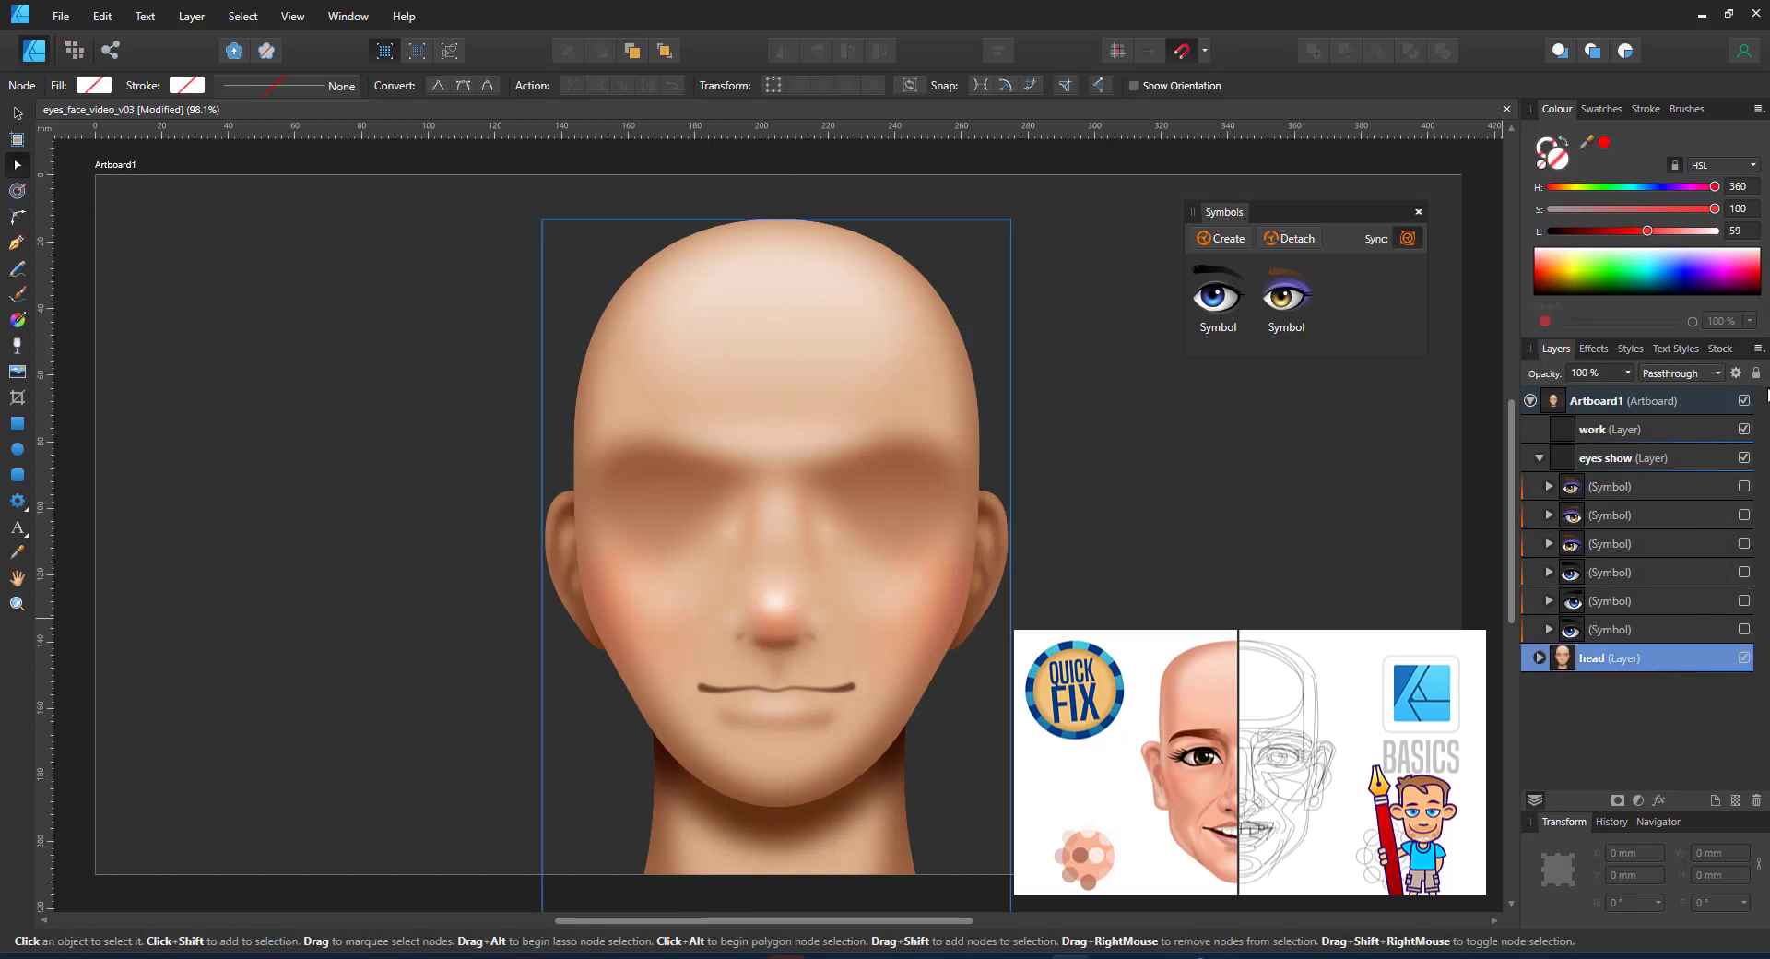
Show the three blue-eye symbols in the eyes show layer to preview them on the face, and hide them again.
click(1744, 629)
click(1743, 601)
click(1744, 572)
click(1040, 604)
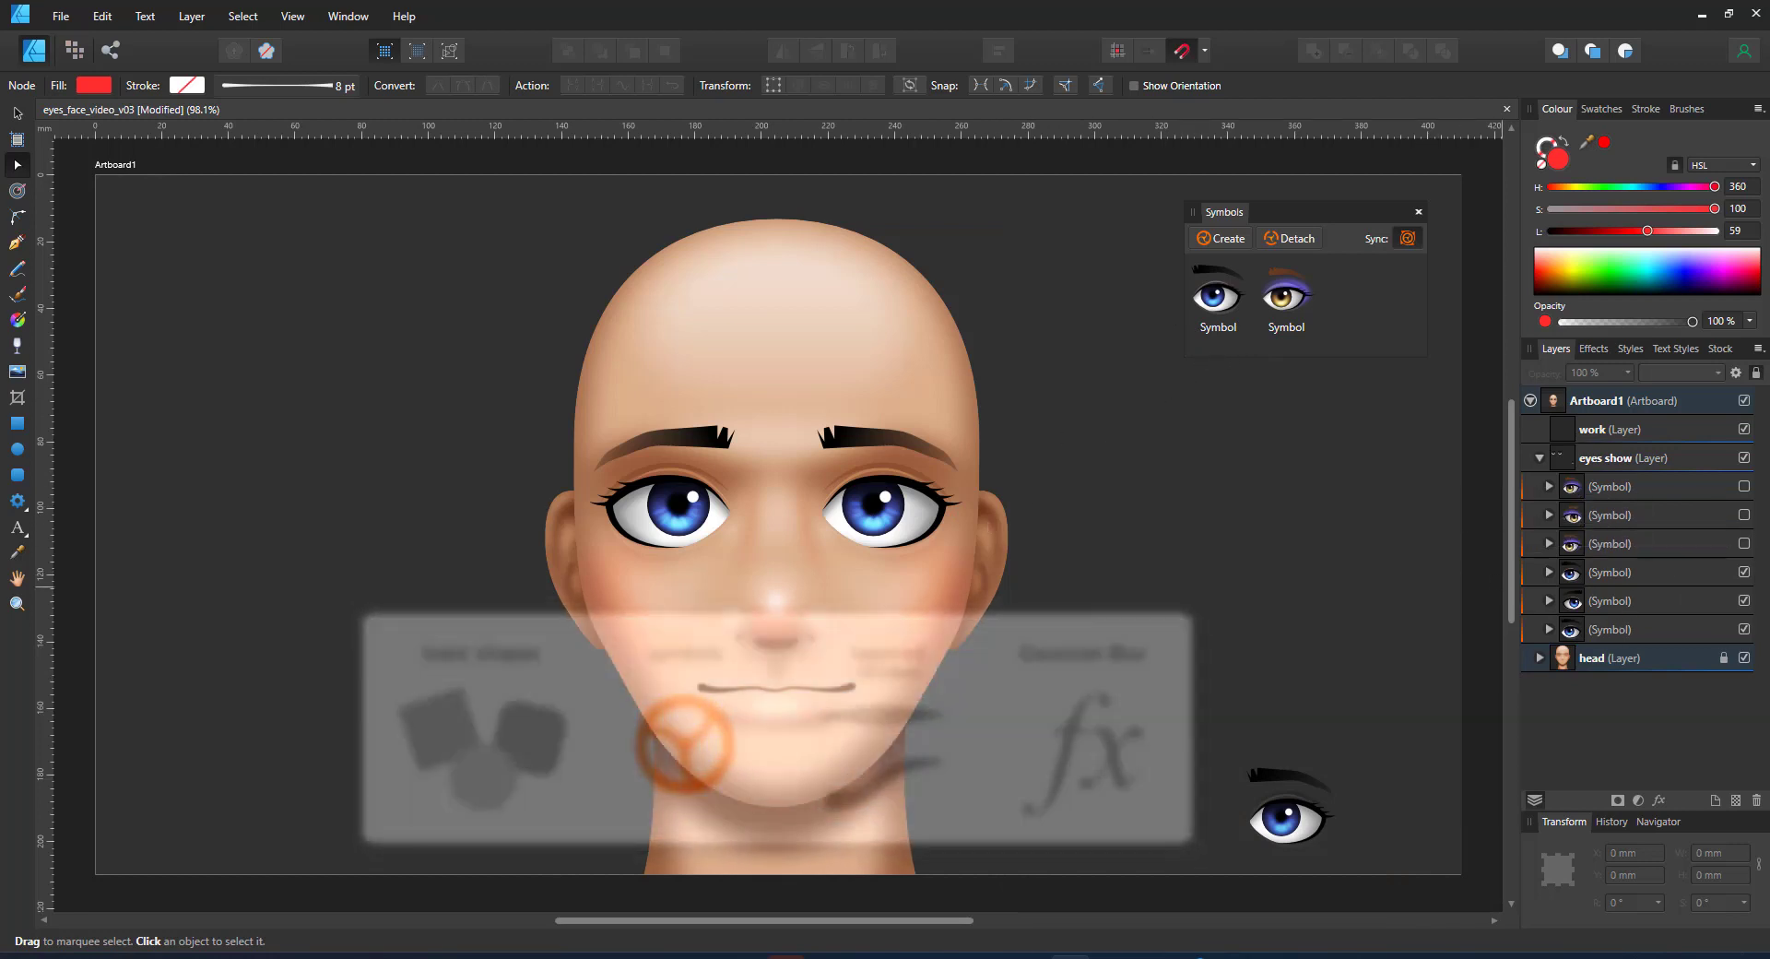
click(1744, 628)
click(1743, 601)
click(1743, 572)
Draw an ellipse about 32.4 × 25.2 mm over the right-hand eye socket in the work layer, and desaturate its fill to grey.
click(1635, 430)
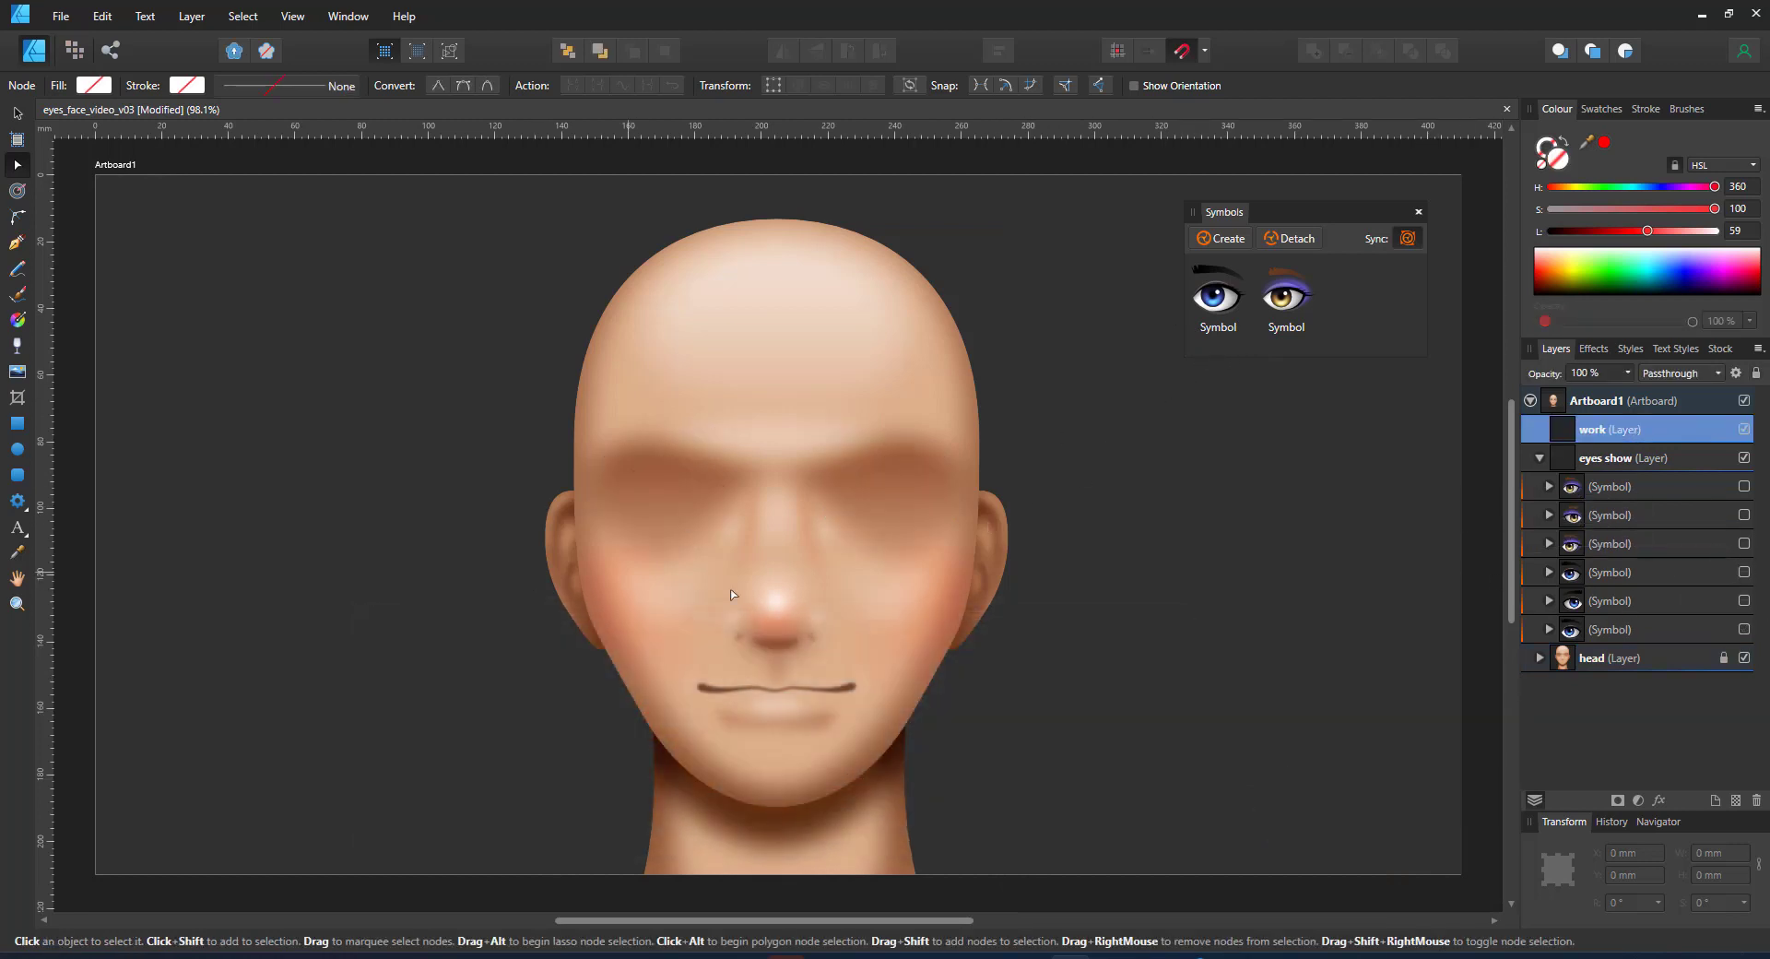
scroll(870, 454, up, 6)
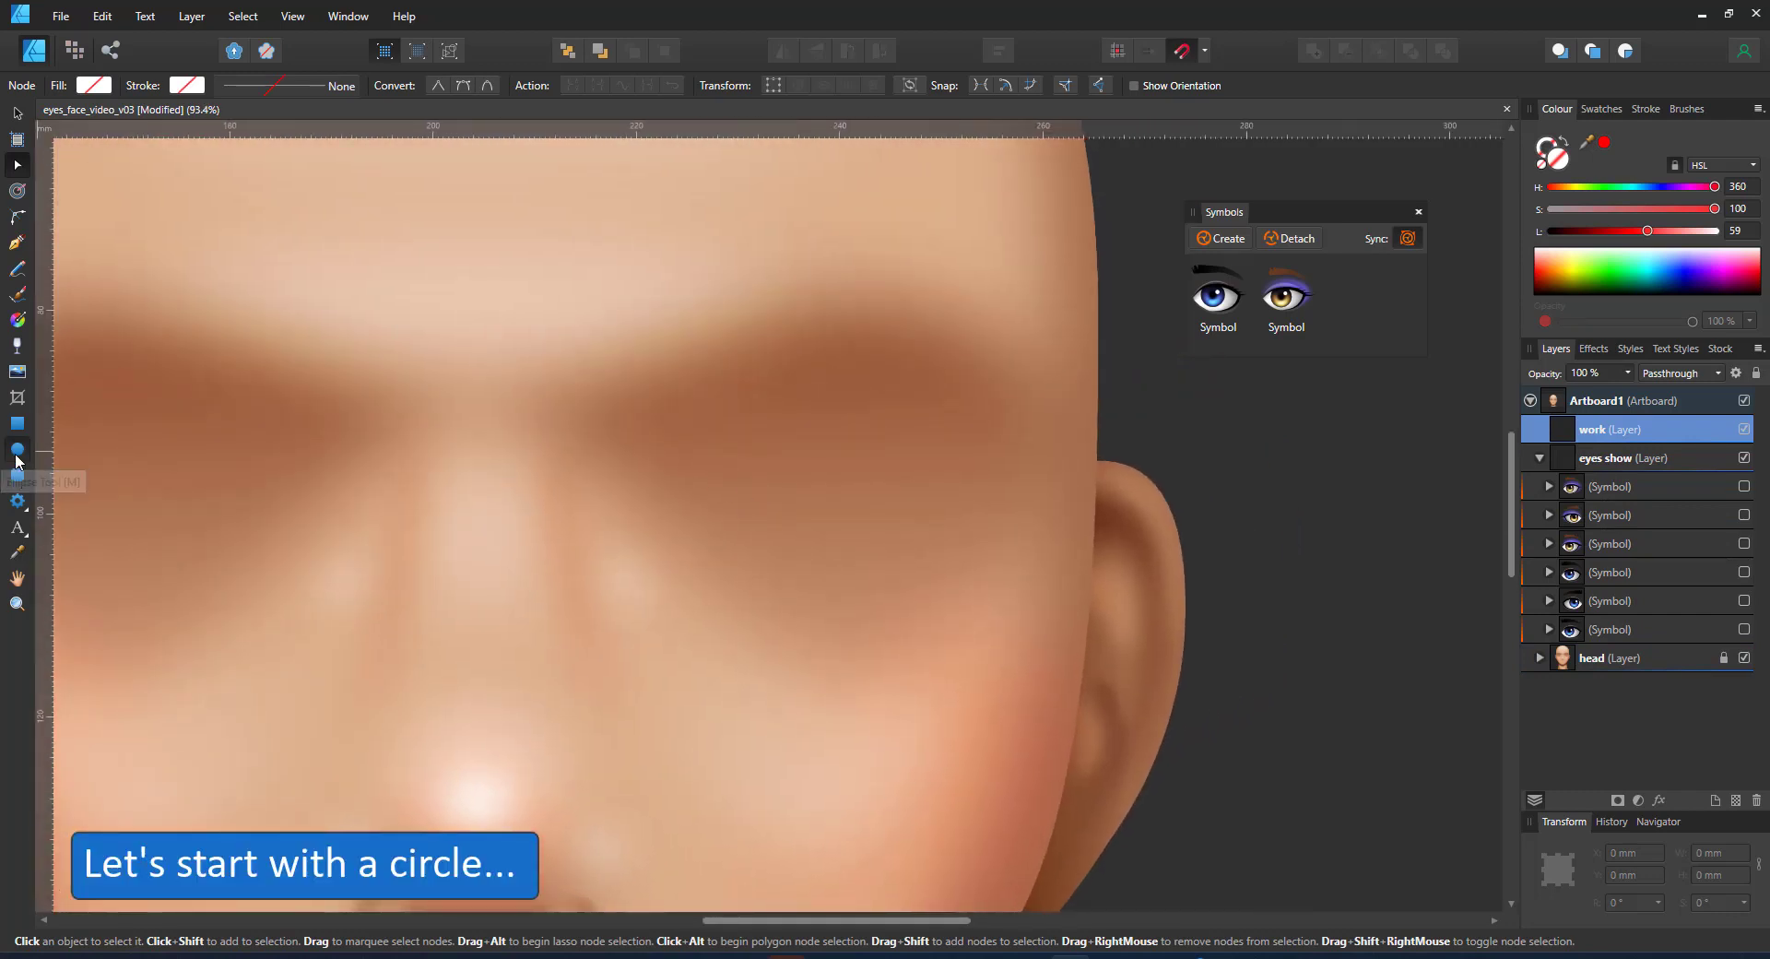
click(17, 456)
drag(639, 416, 968, 672)
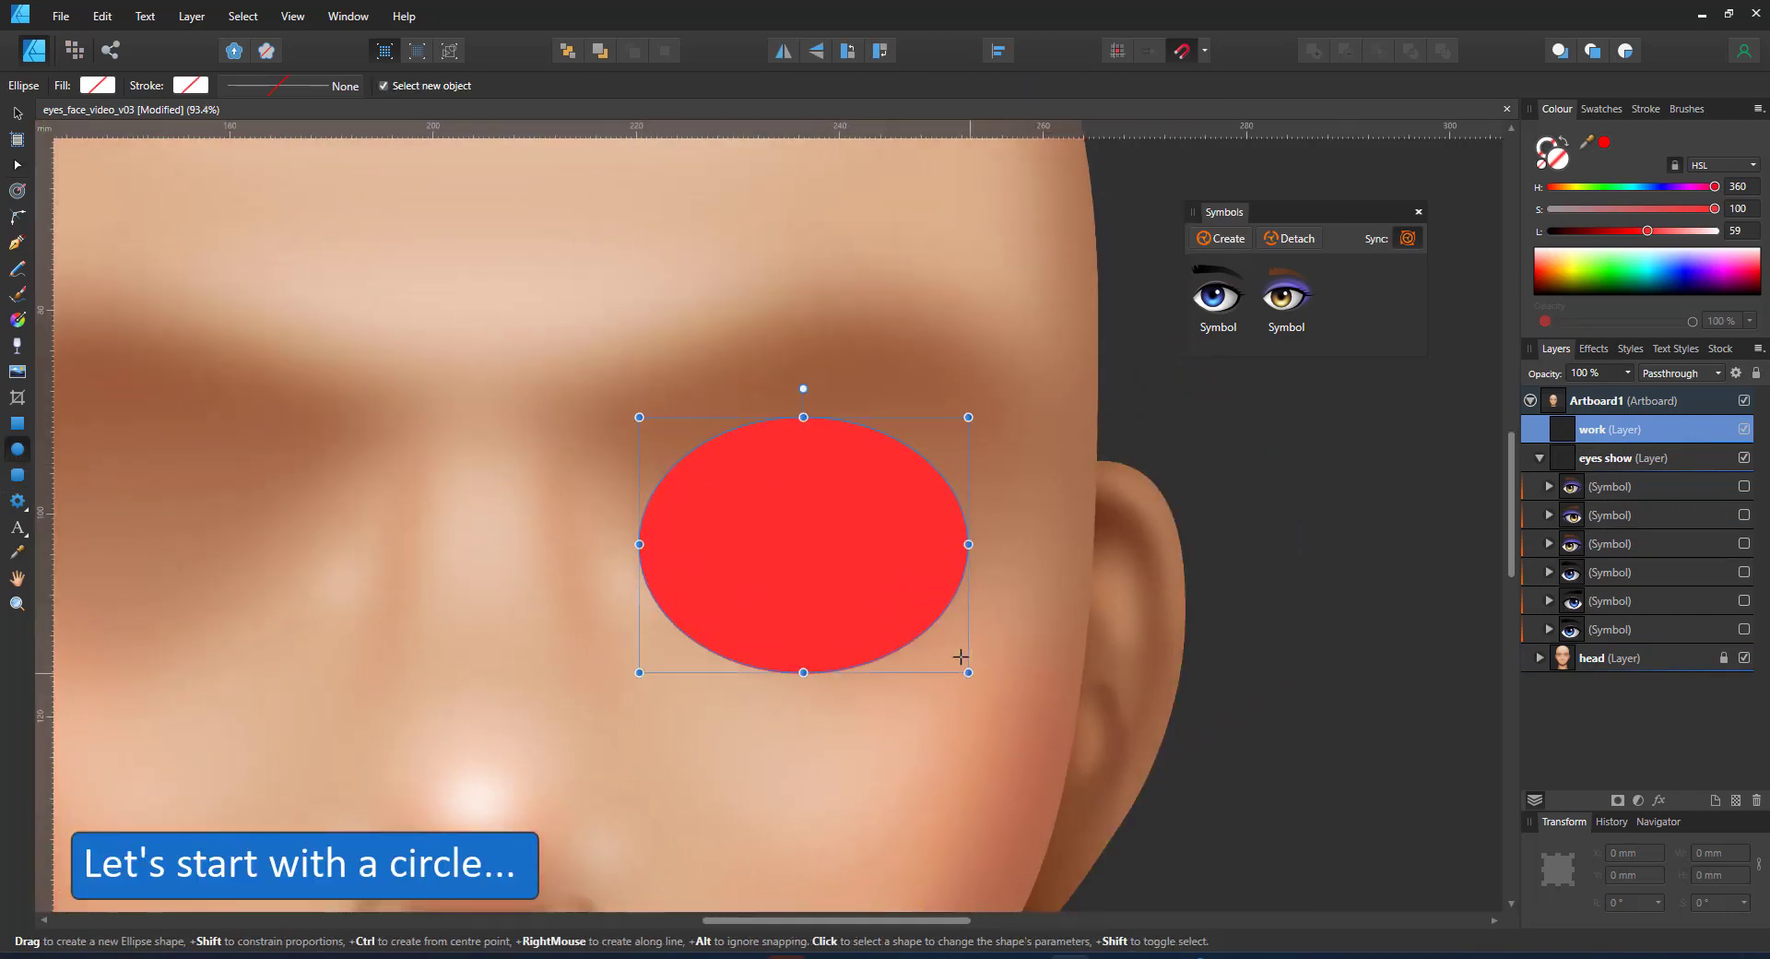
click(1553, 209)
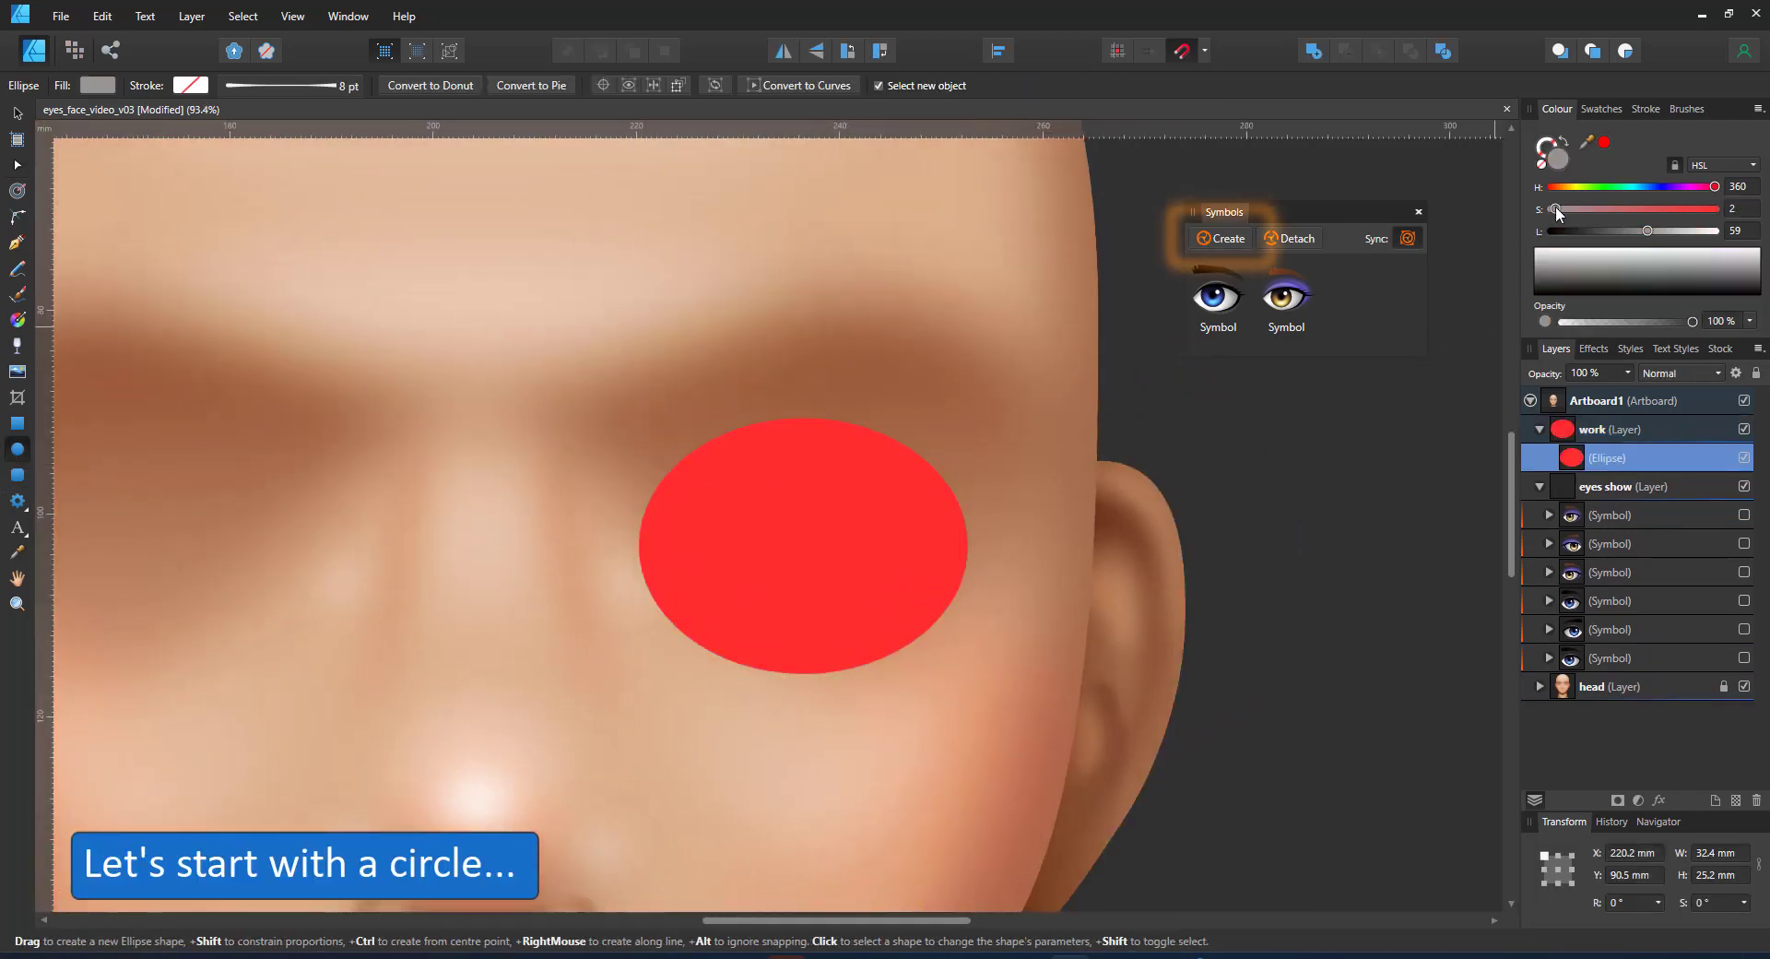
Create a symbol from the grey ellipse and move it up slightly within the eye socket.
click(1229, 238)
key(v)
drag(869, 580, 873, 541)
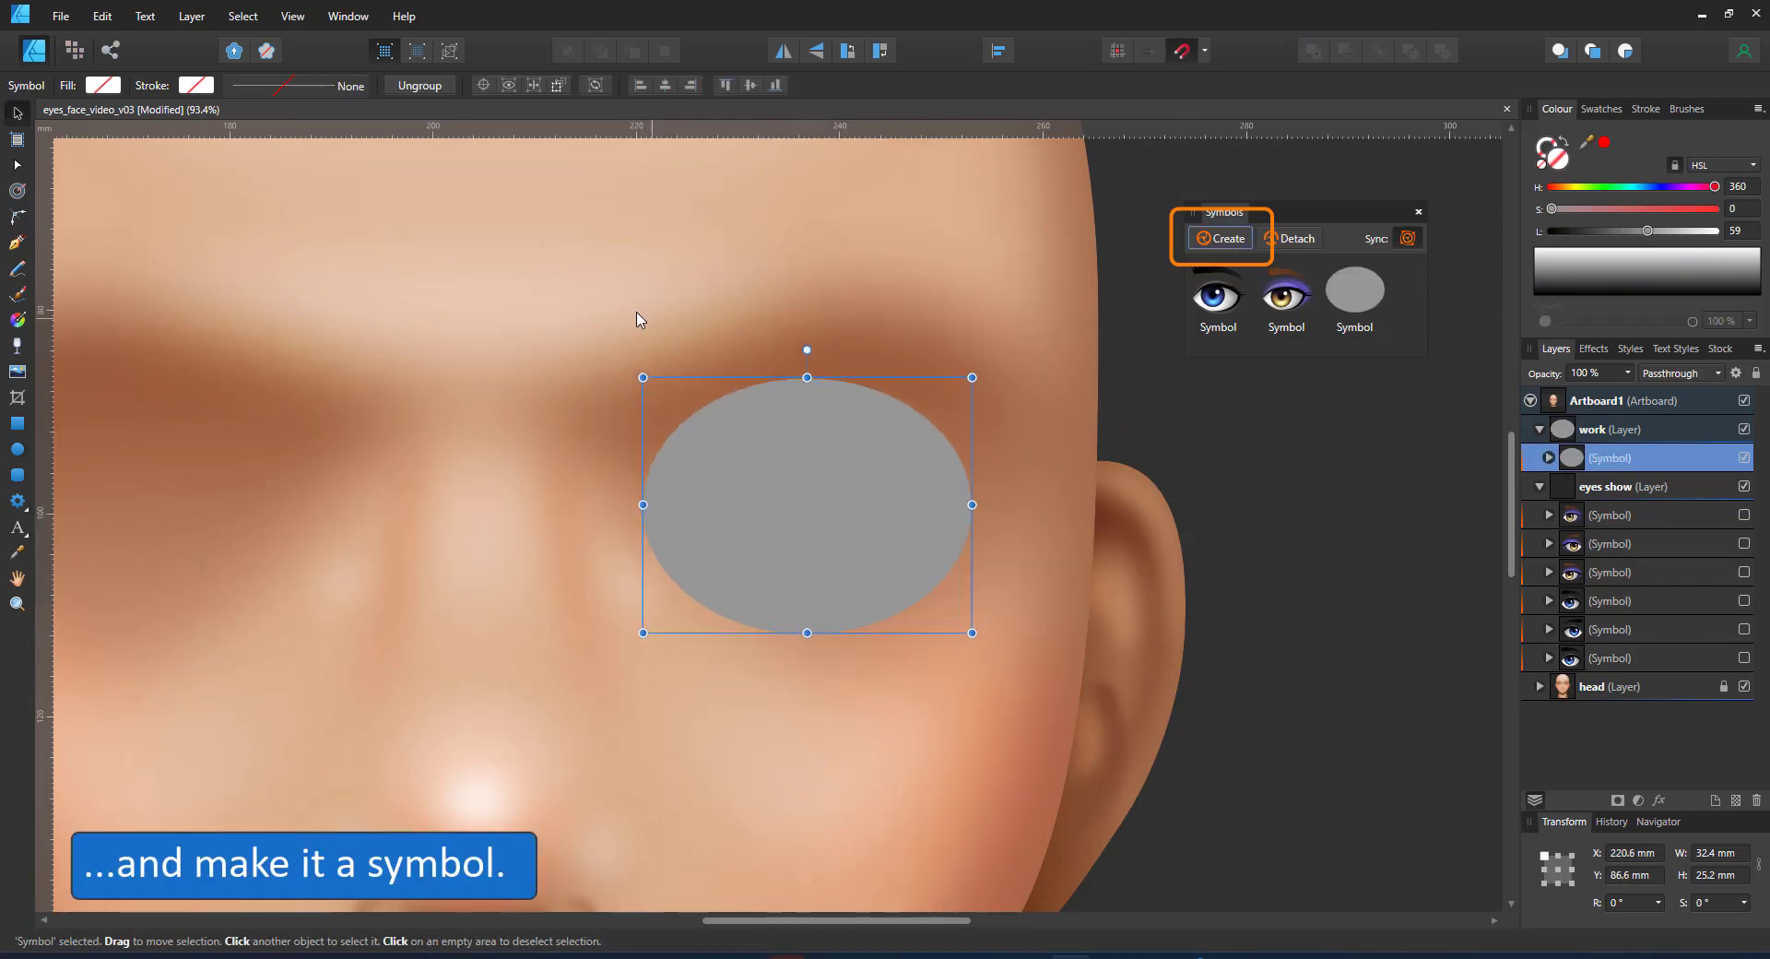
key(a)
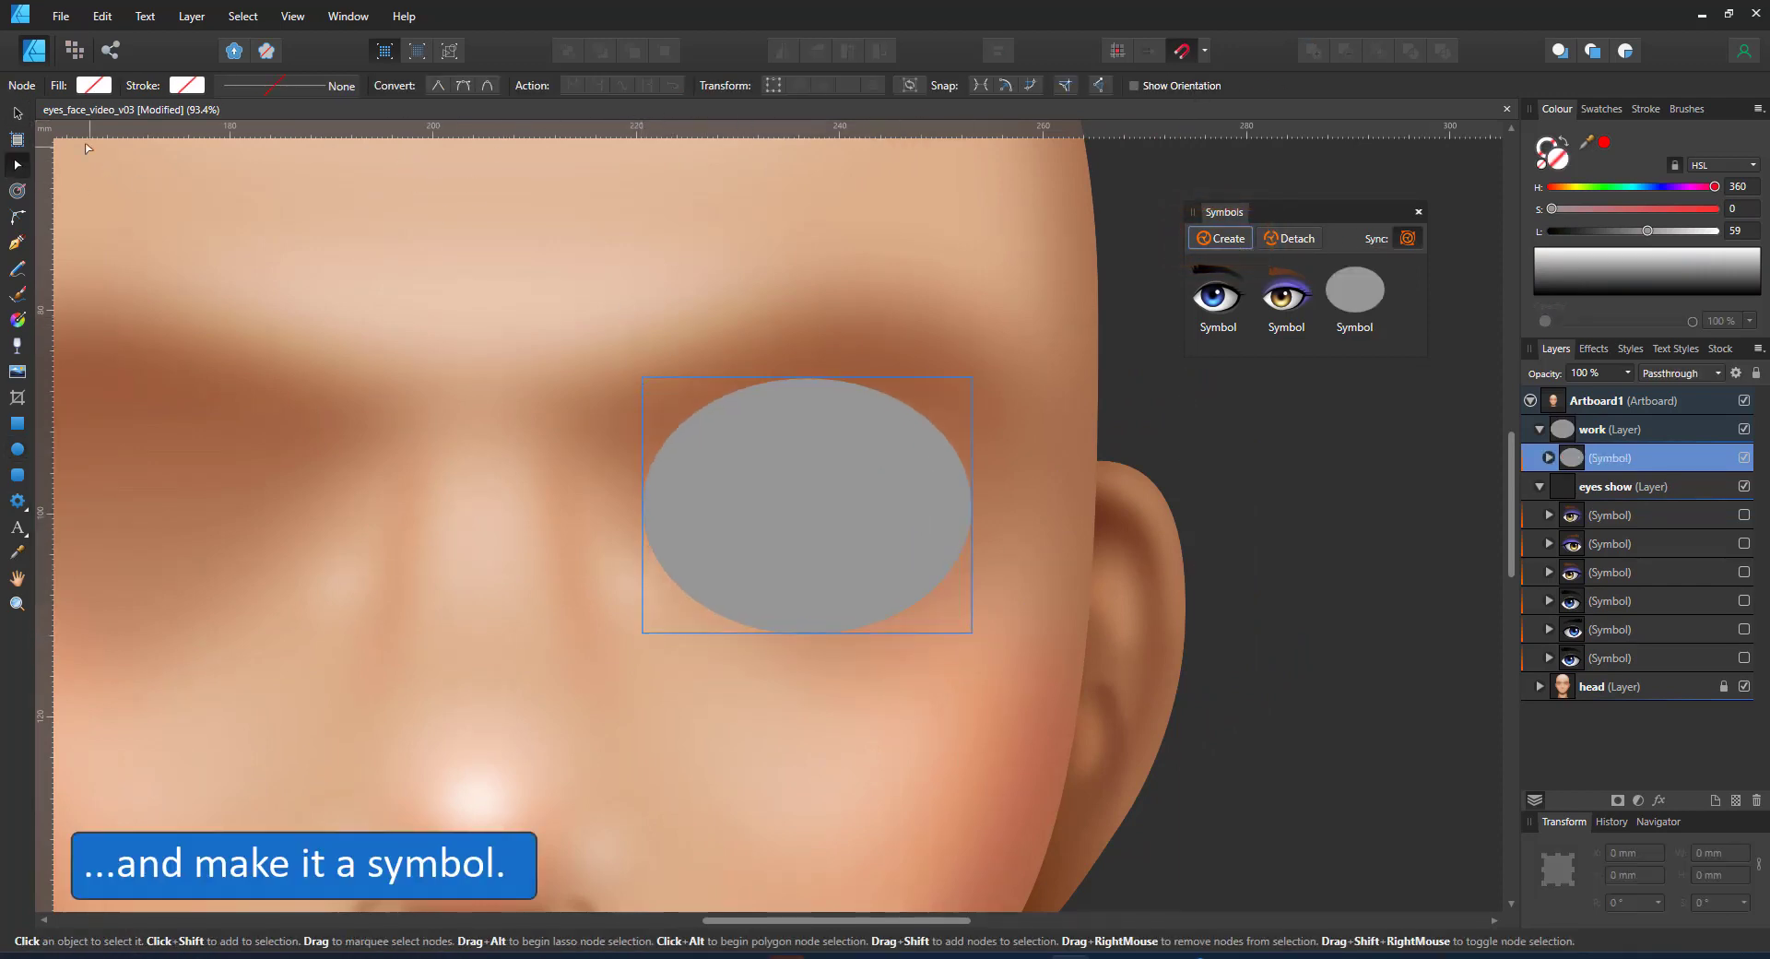
key(v)
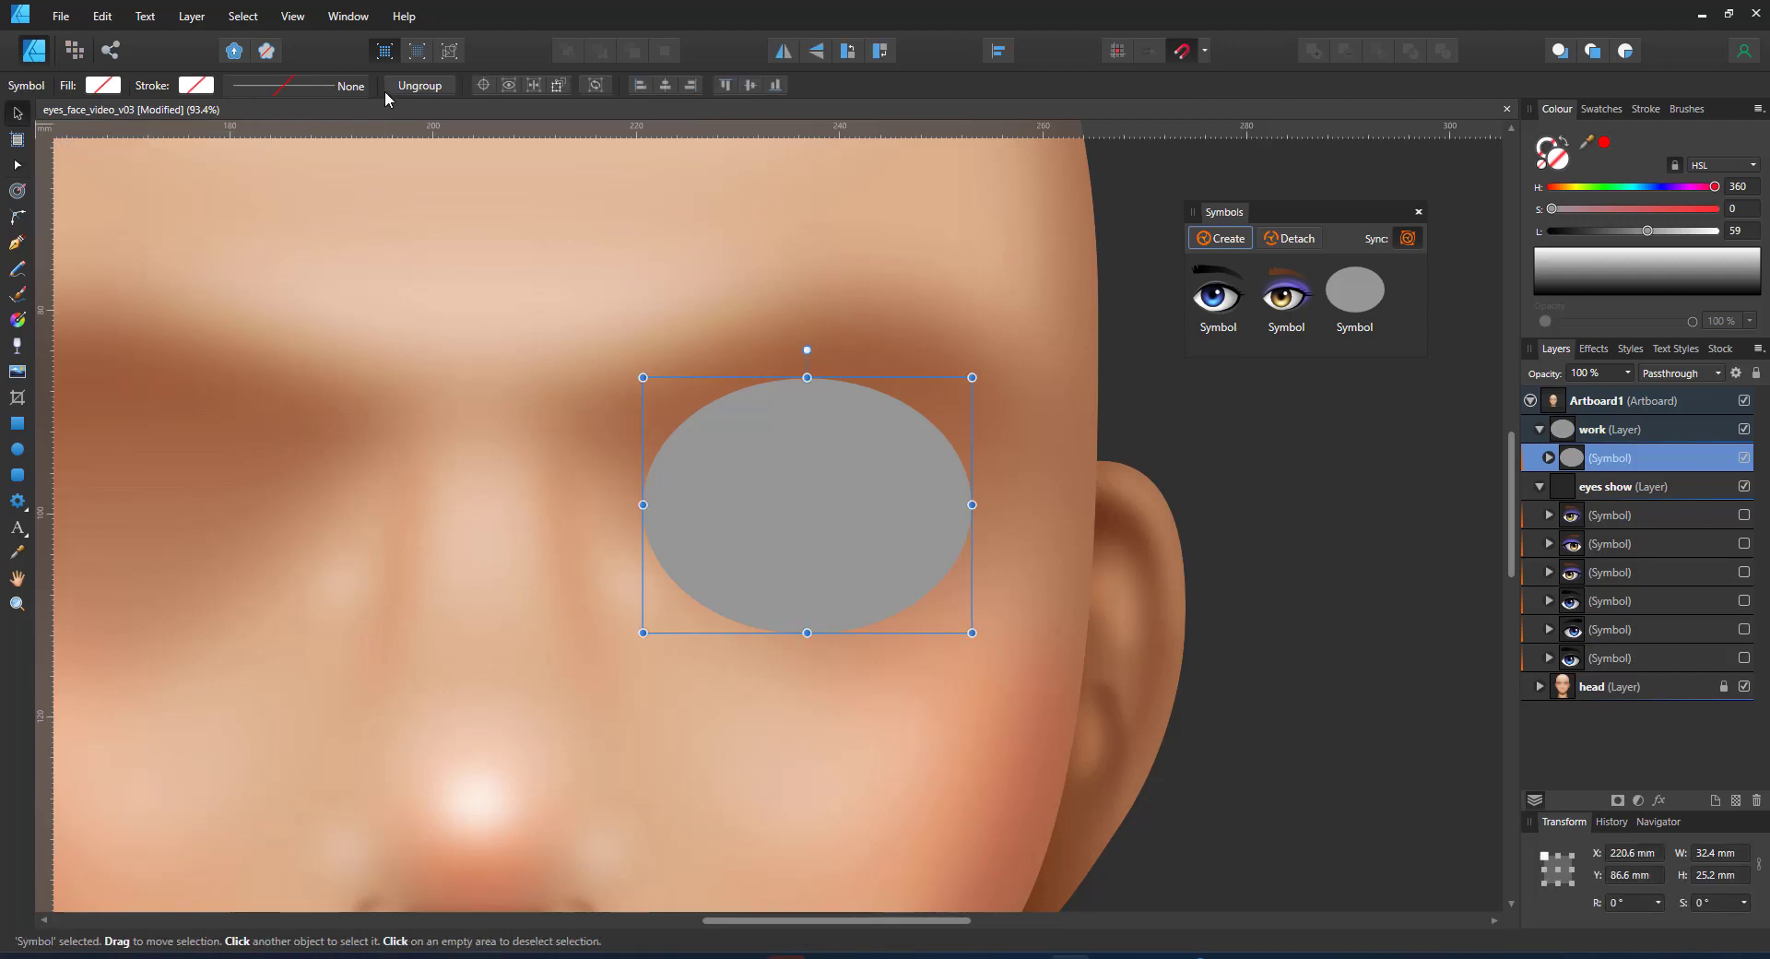
Convert the ellipse inside the new symbol to curves for node editing.
click(1549, 457)
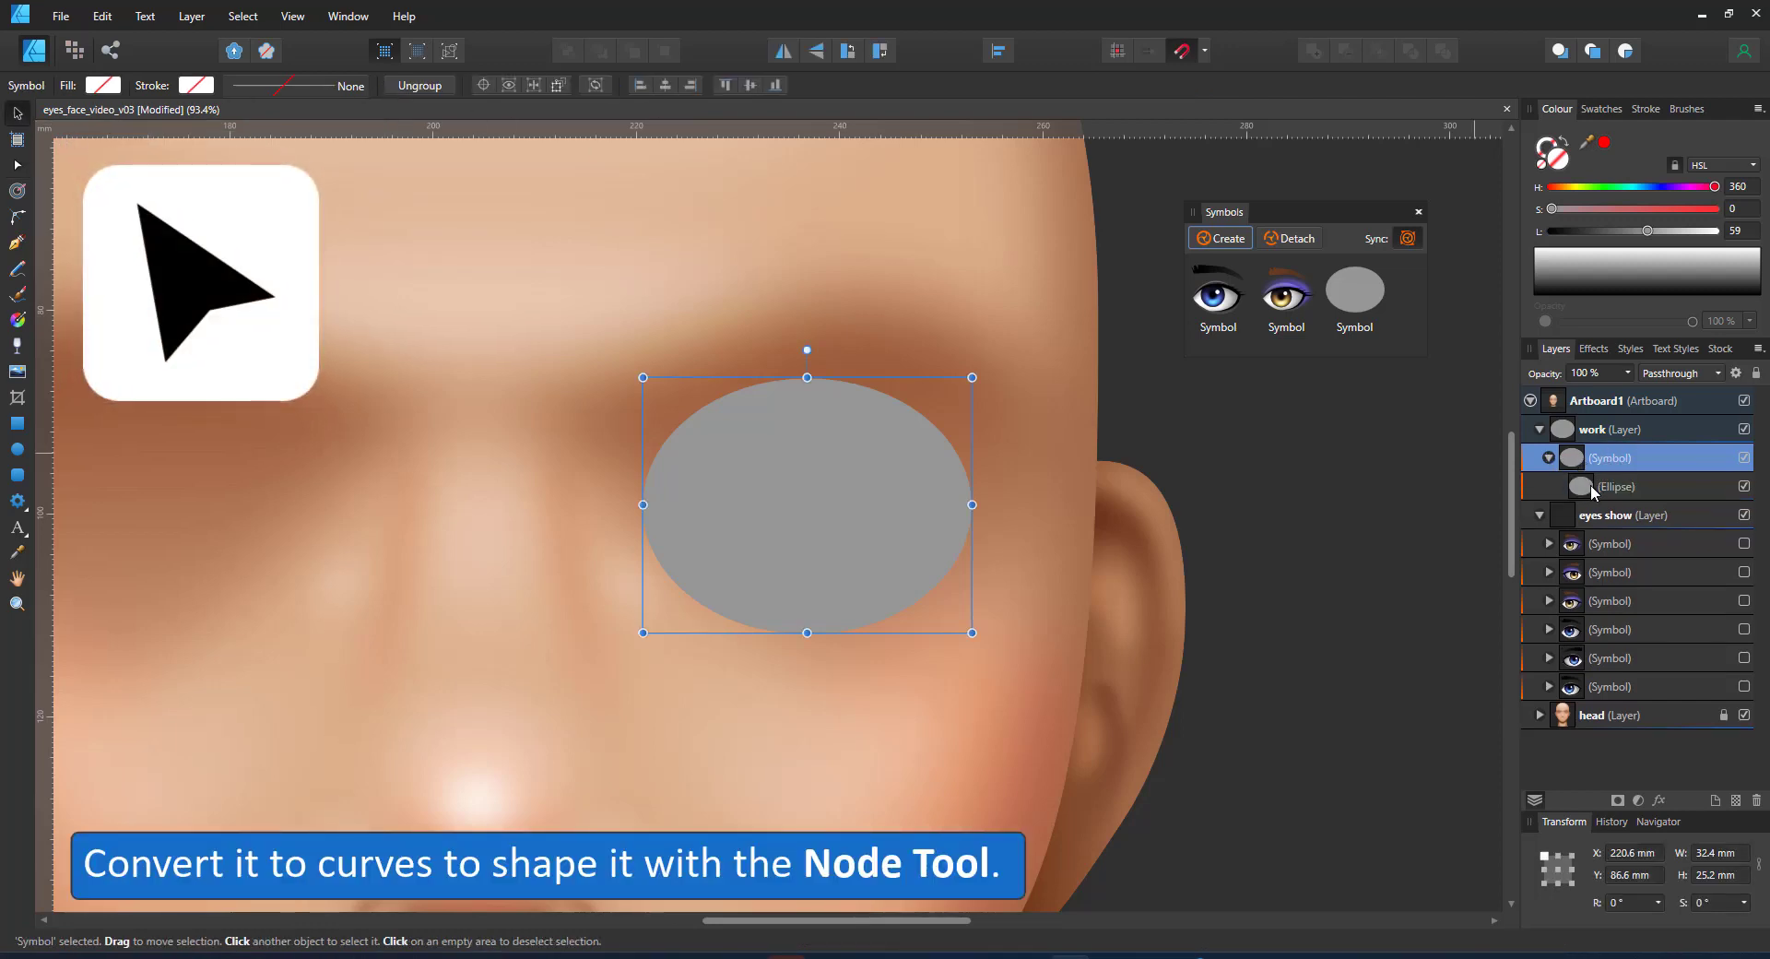
click(1591, 484)
click(809, 88)
key(a)
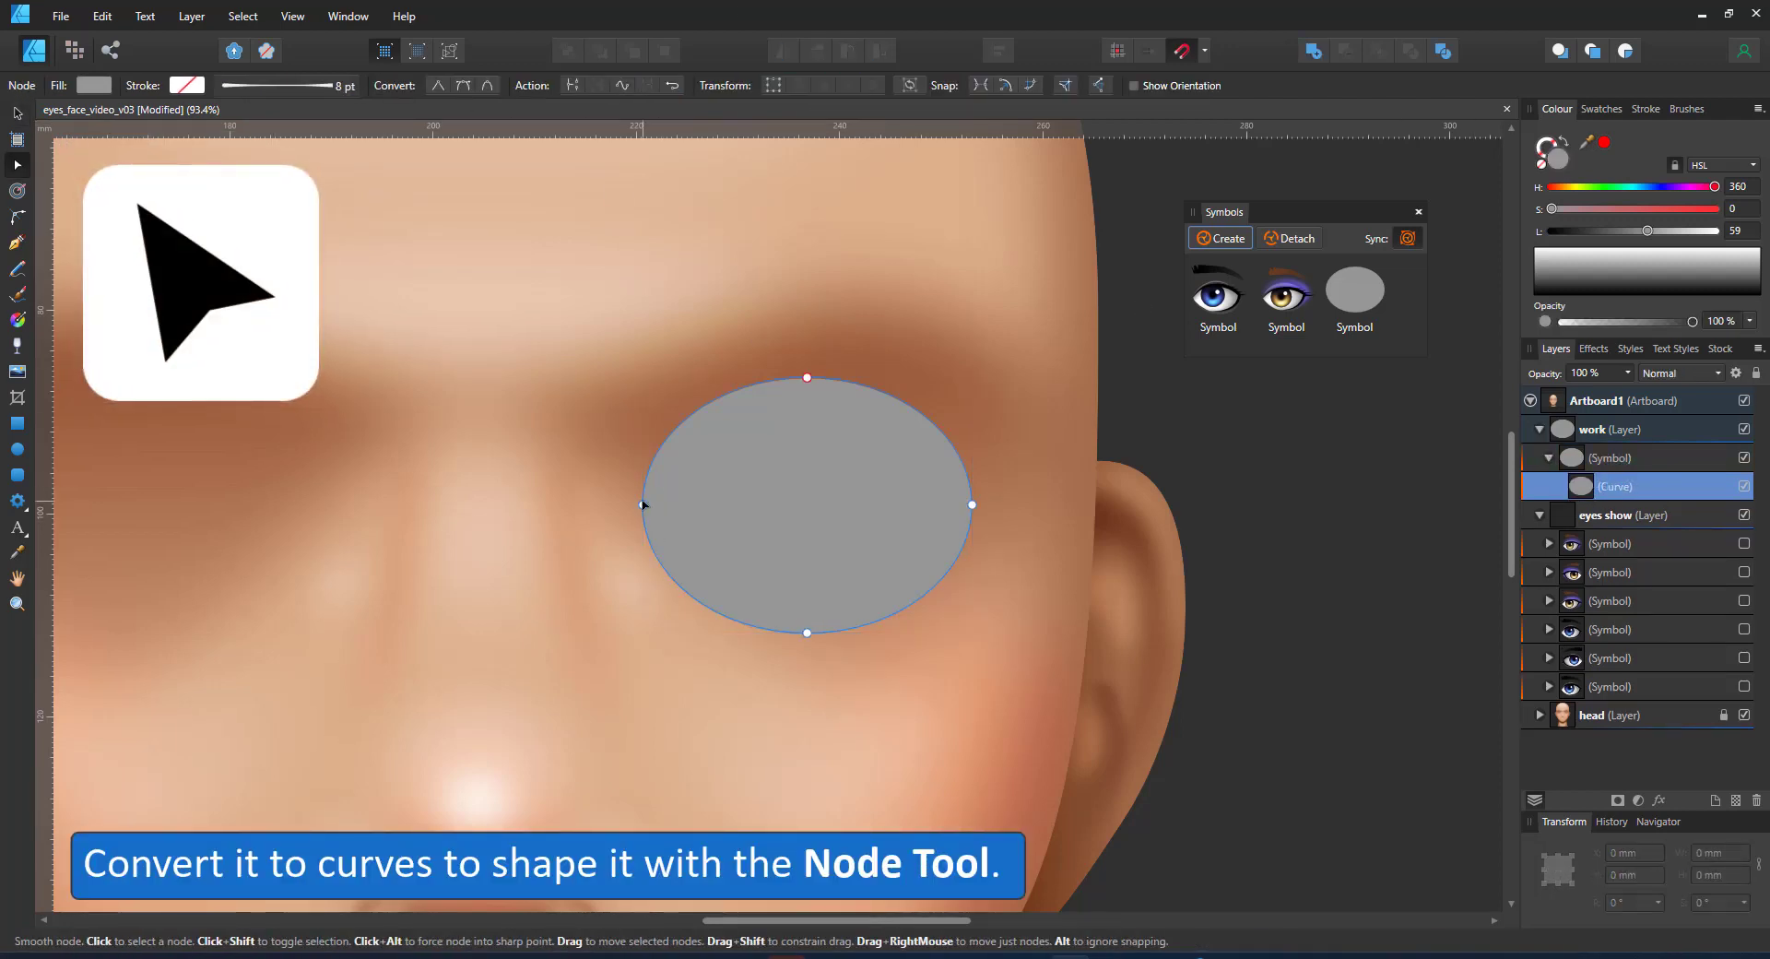
Shape the eye's inner corner into a point, lowering its node towards the nose and adjusting its curve handles.
drag(642, 504, 649, 509)
drag(649, 440, 669, 439)
drag(649, 581, 681, 596)
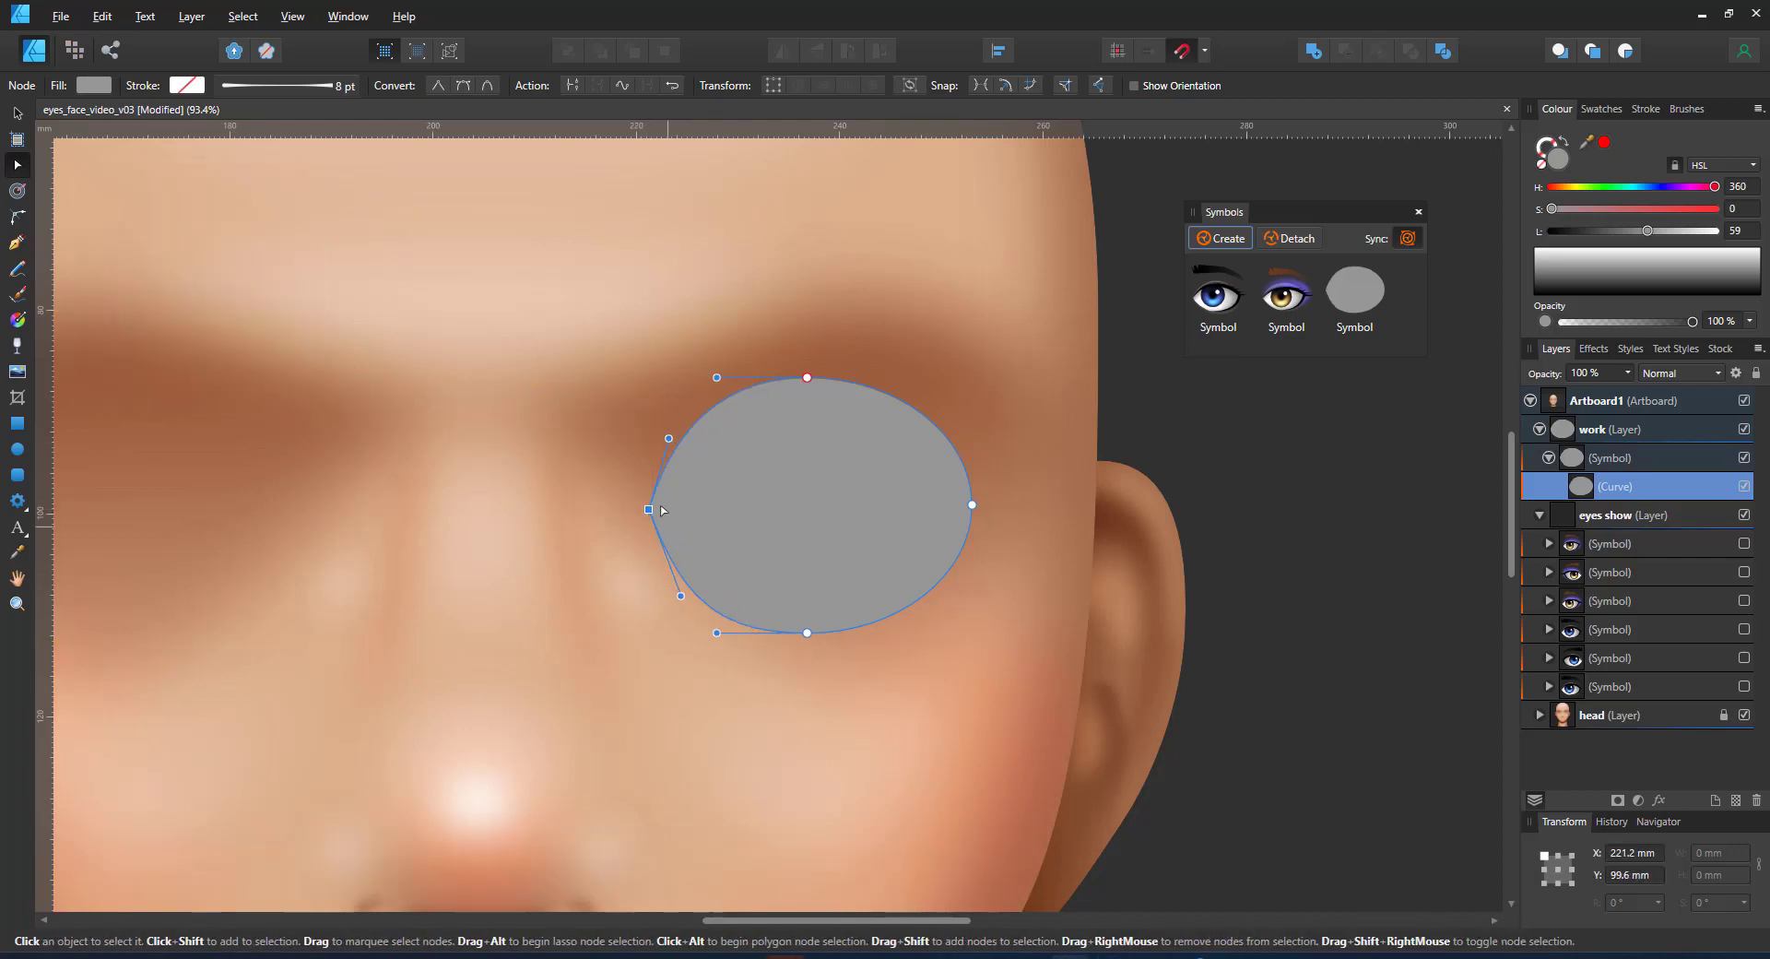
drag(648, 509, 634, 564)
drag(711, 627, 689, 608)
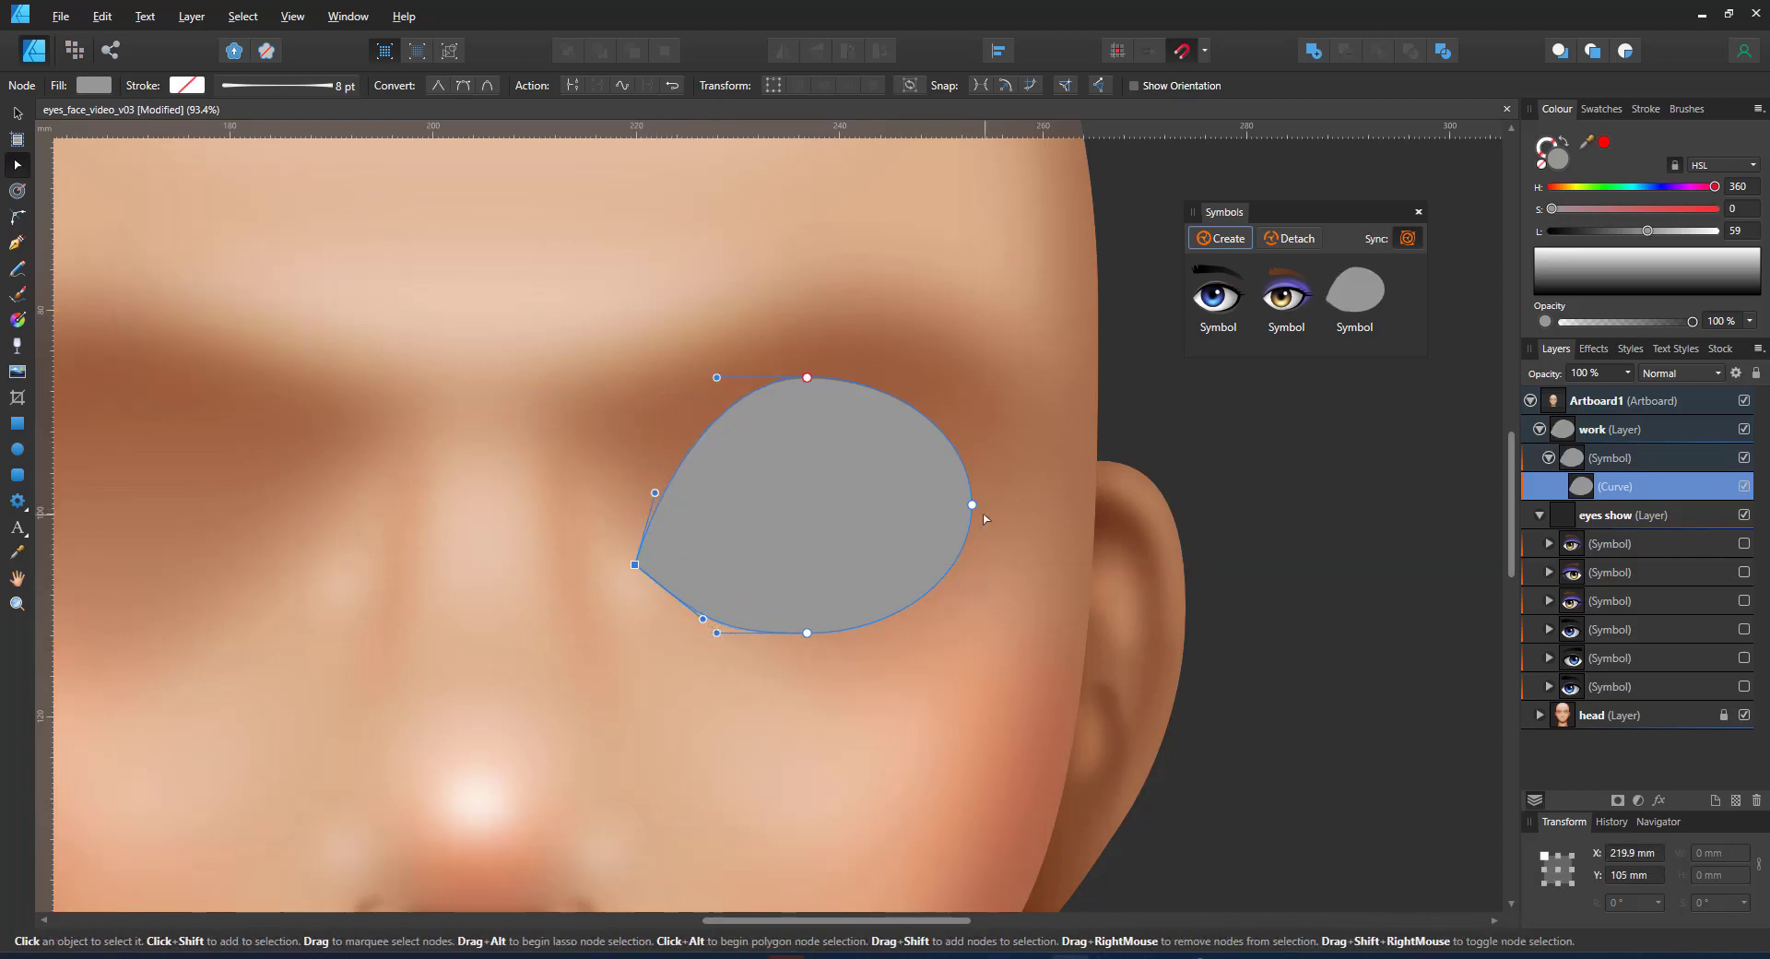
Lower the eye shape's outer node, broaden the upper lid curve and smooth the lower edge near the inner corner.
drag(972, 506, 982, 552)
drag(897, 378, 940, 378)
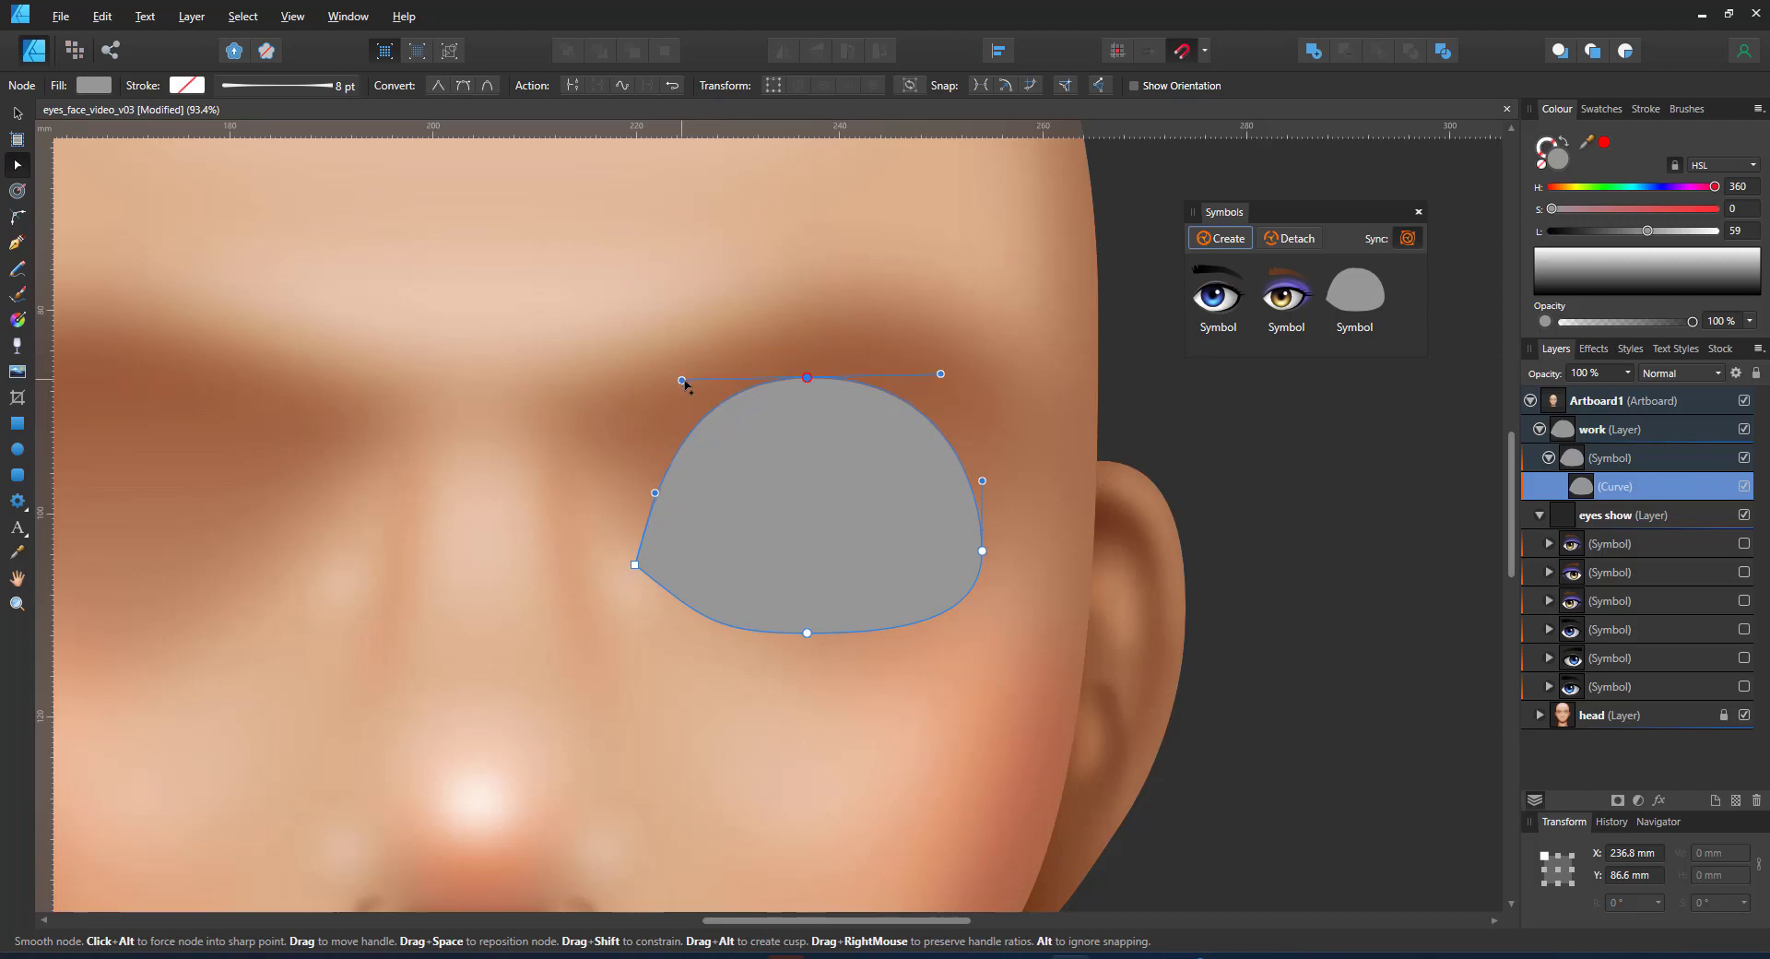
drag(704, 620, 728, 638)
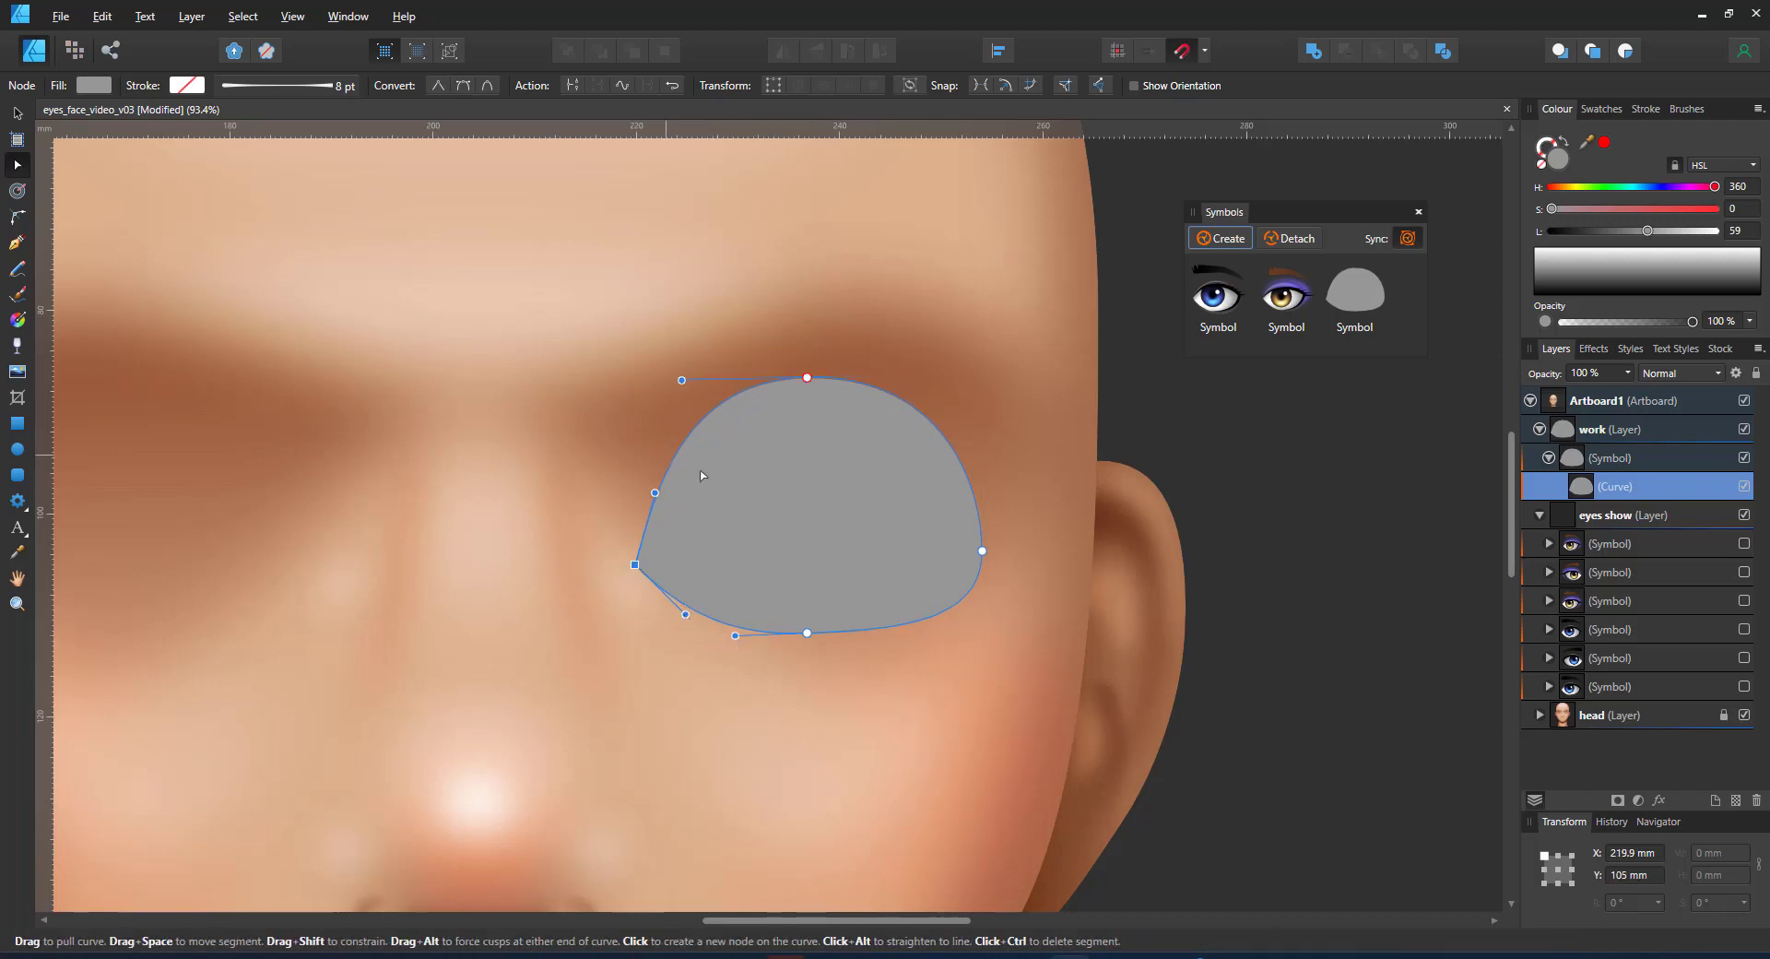
Shift the grey eye shape slightly up towards the nose, duplicate it and fill the copy with white.
key(v)
drag(905, 519, 895, 503)
key(ctrl+j)
drag(1545, 261, 1535, 246)
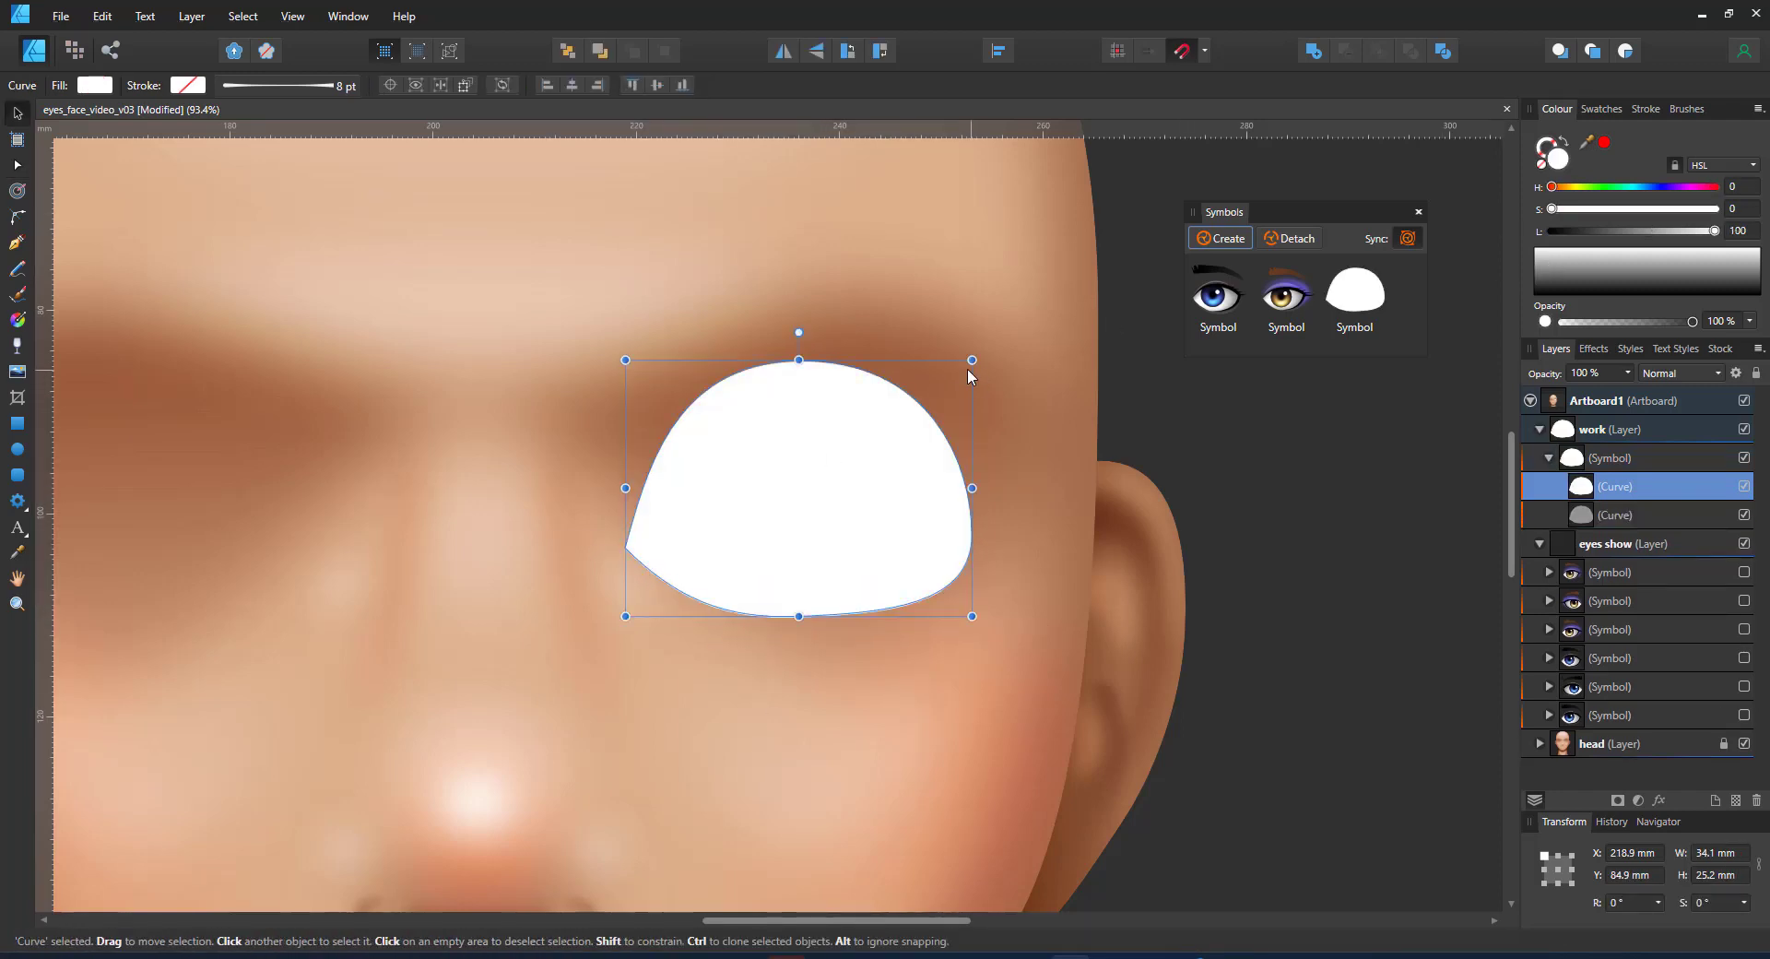
Shrink the white copy to about 30.3 × 19.7 mm so it sits inside the grey eye shape.
drag(798, 361, 799, 391)
drag(972, 503, 953, 503)
drag(789, 616, 788, 591)
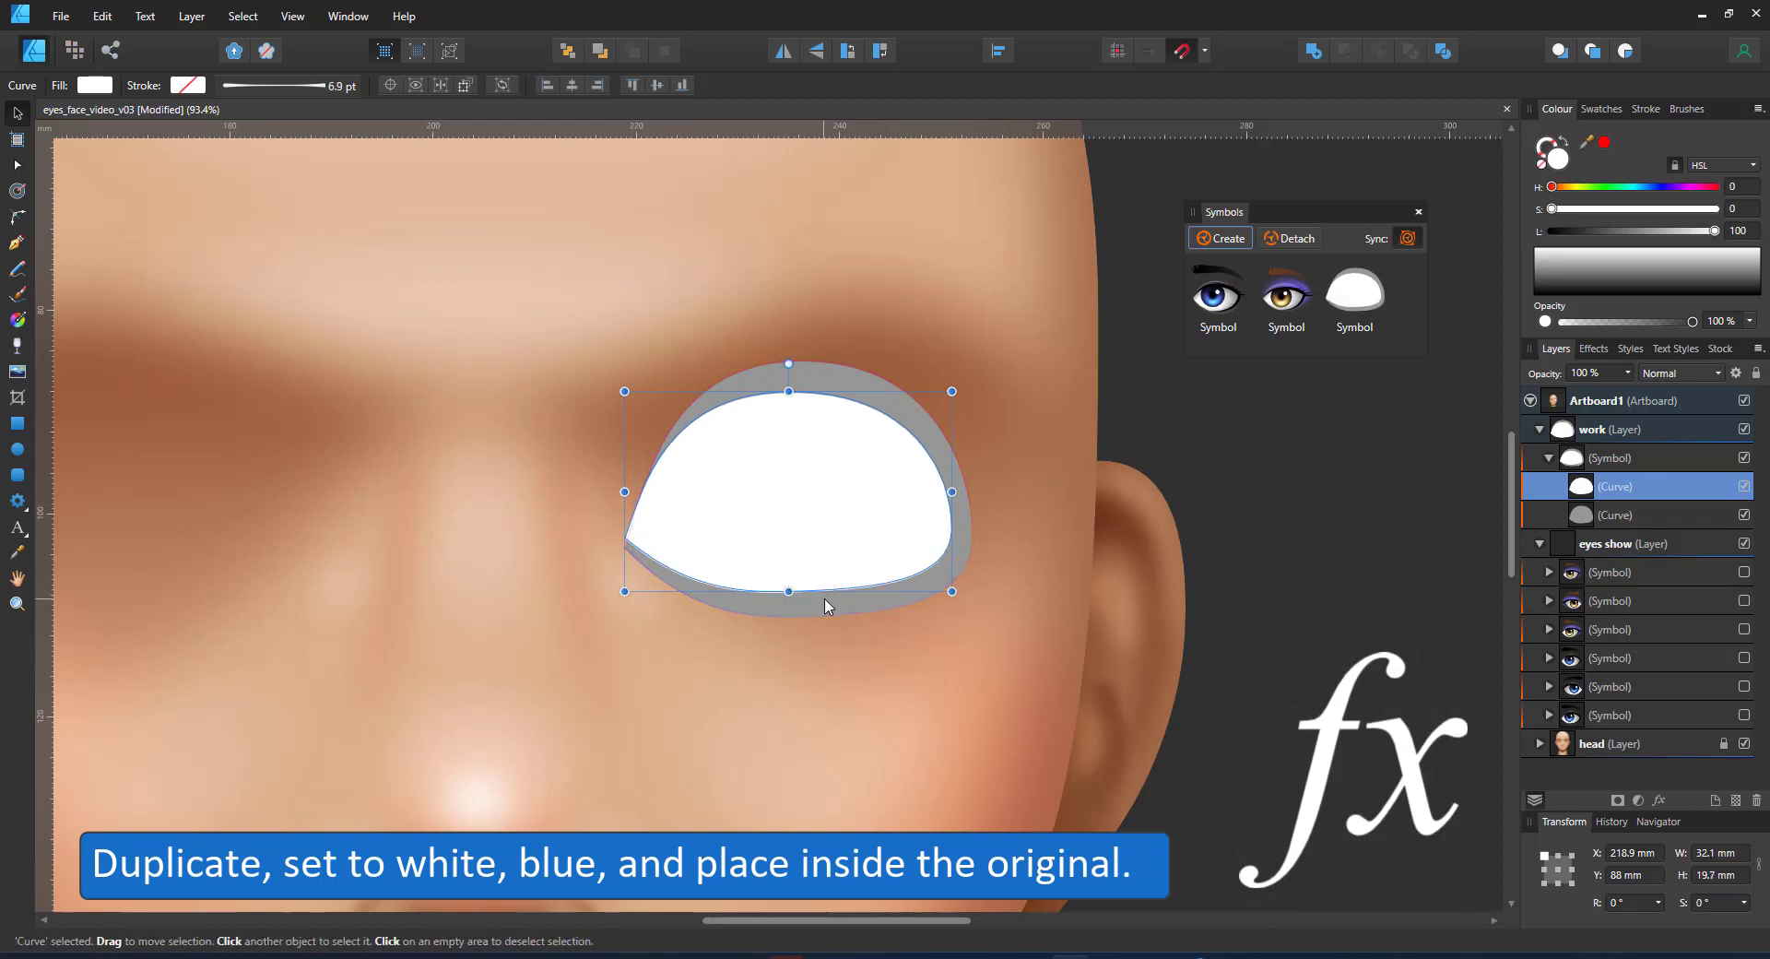
drag(953, 492, 934, 492)
Apply a Gaussian Blur layer effect with a 20 px radius to the white eye shape.
click(1658, 802)
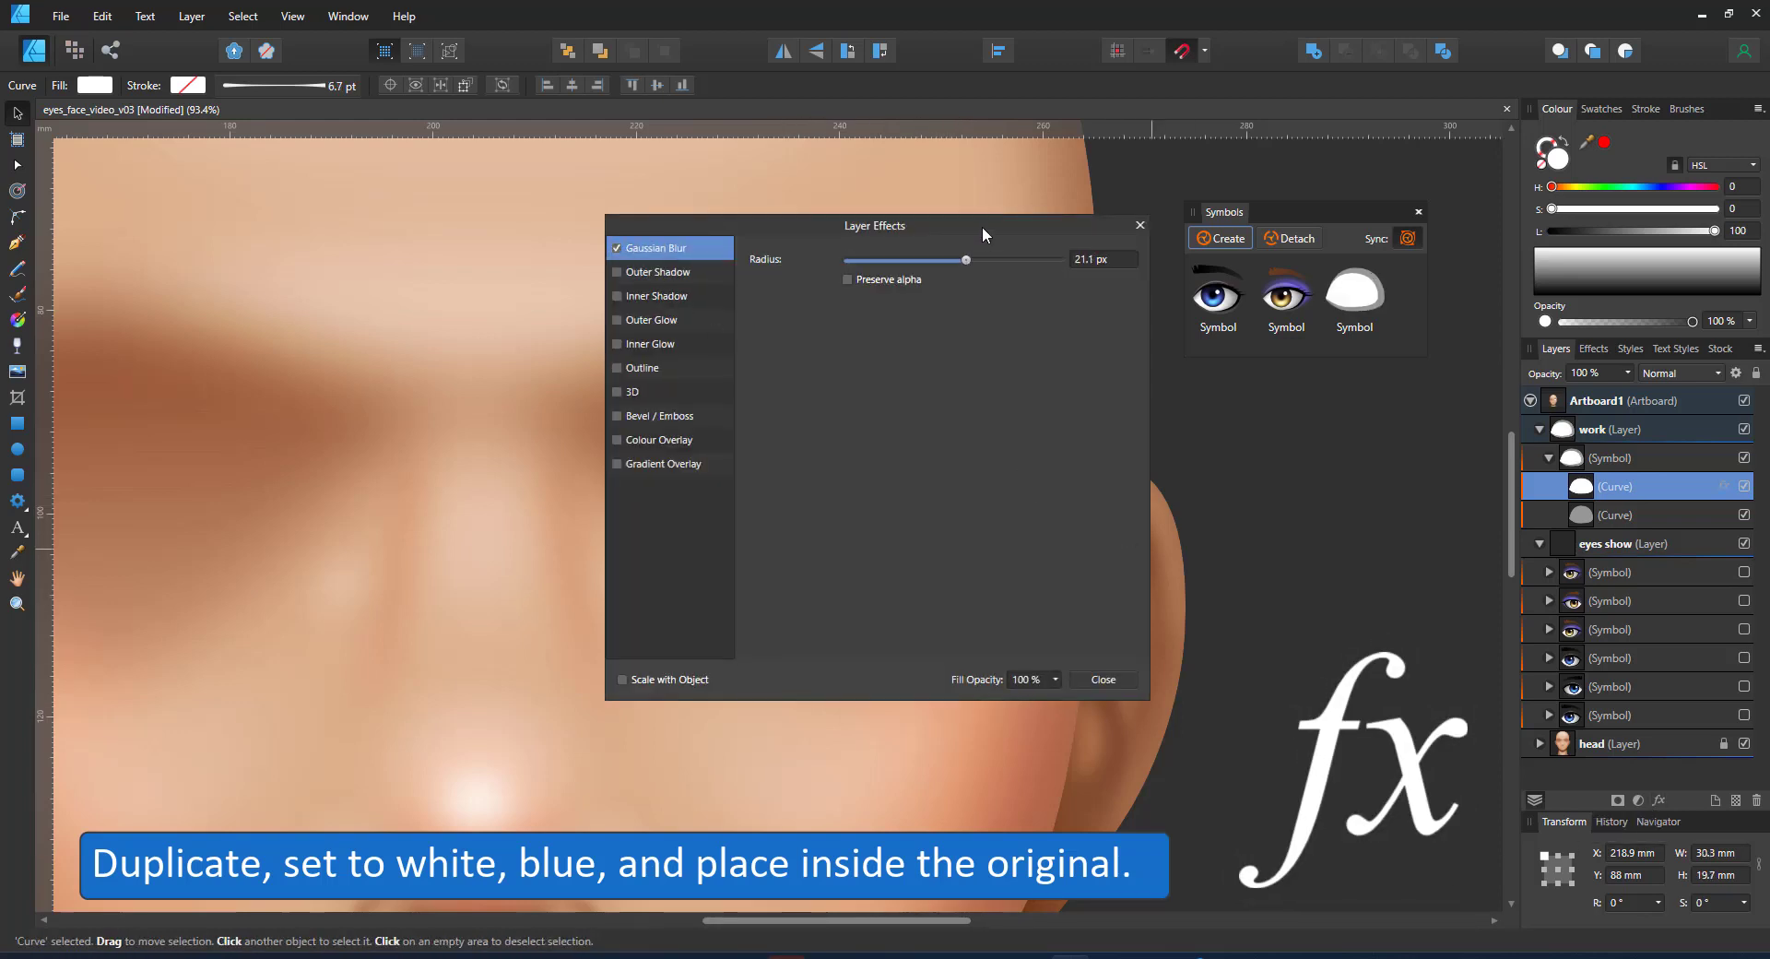
drag(985, 234, 1425, 309)
click(1550, 332)
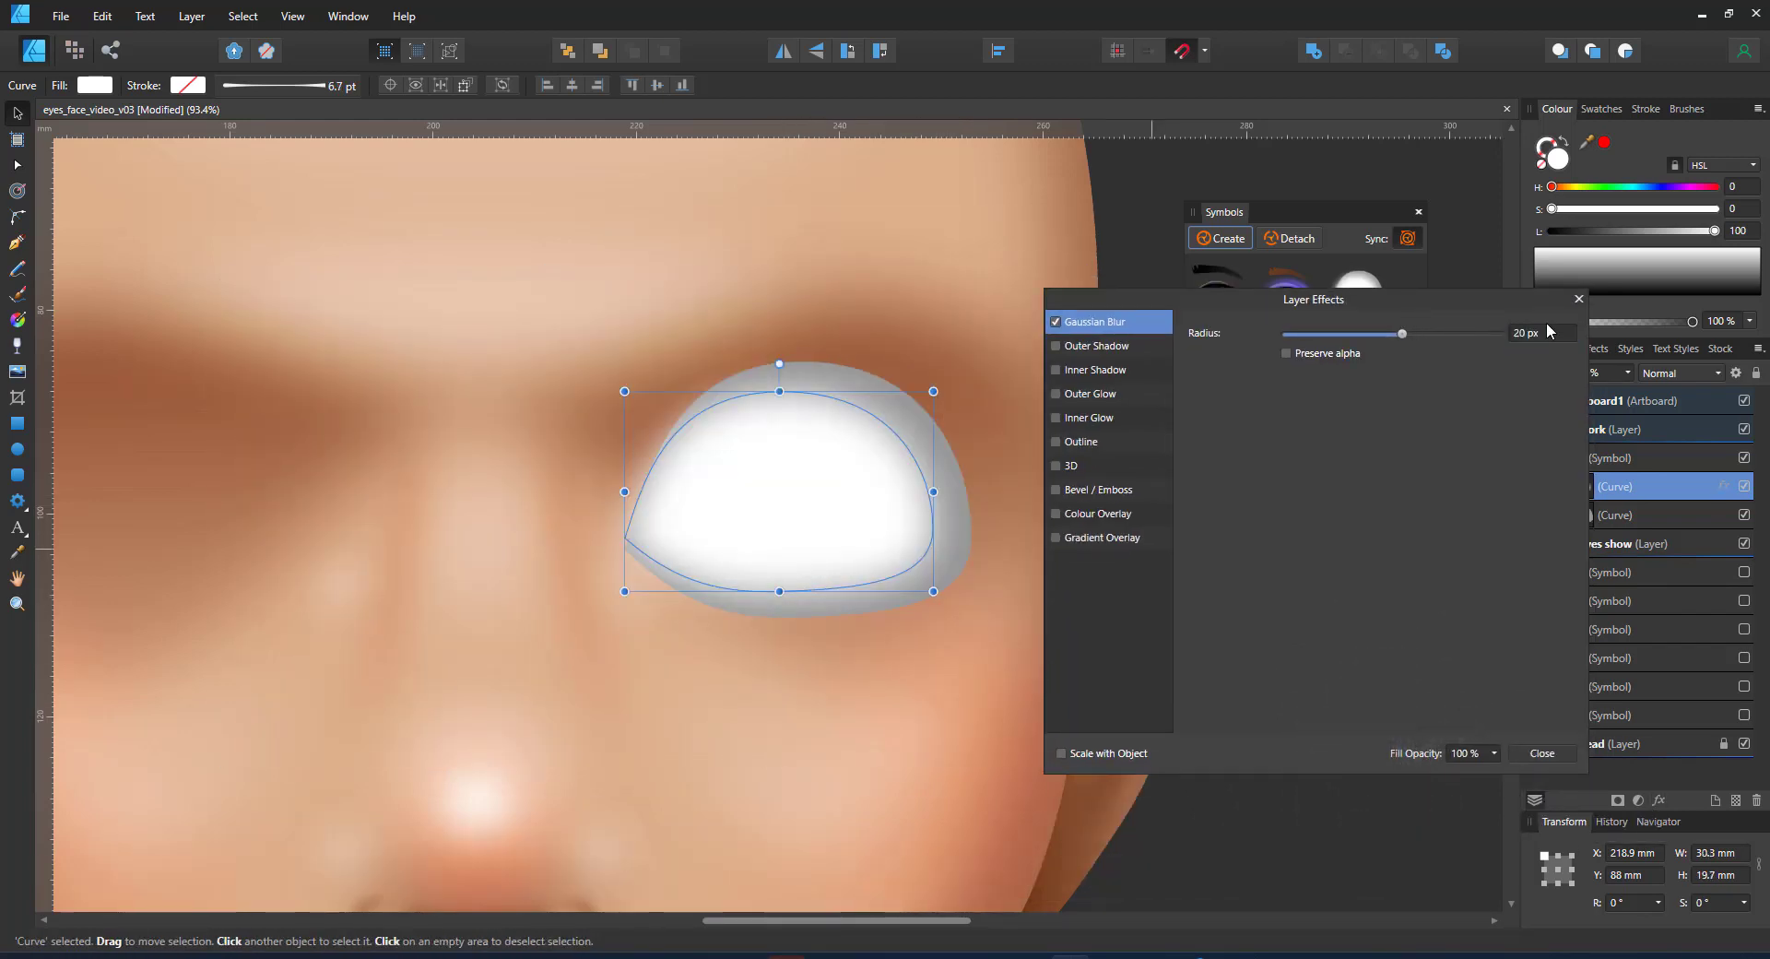
Set the white shape's blur radius to 20 px, then centre the shape horizontally inside the grey eye shape as its clipped child.
text(20)
click(1579, 299)
drag(820, 520, 839, 521)
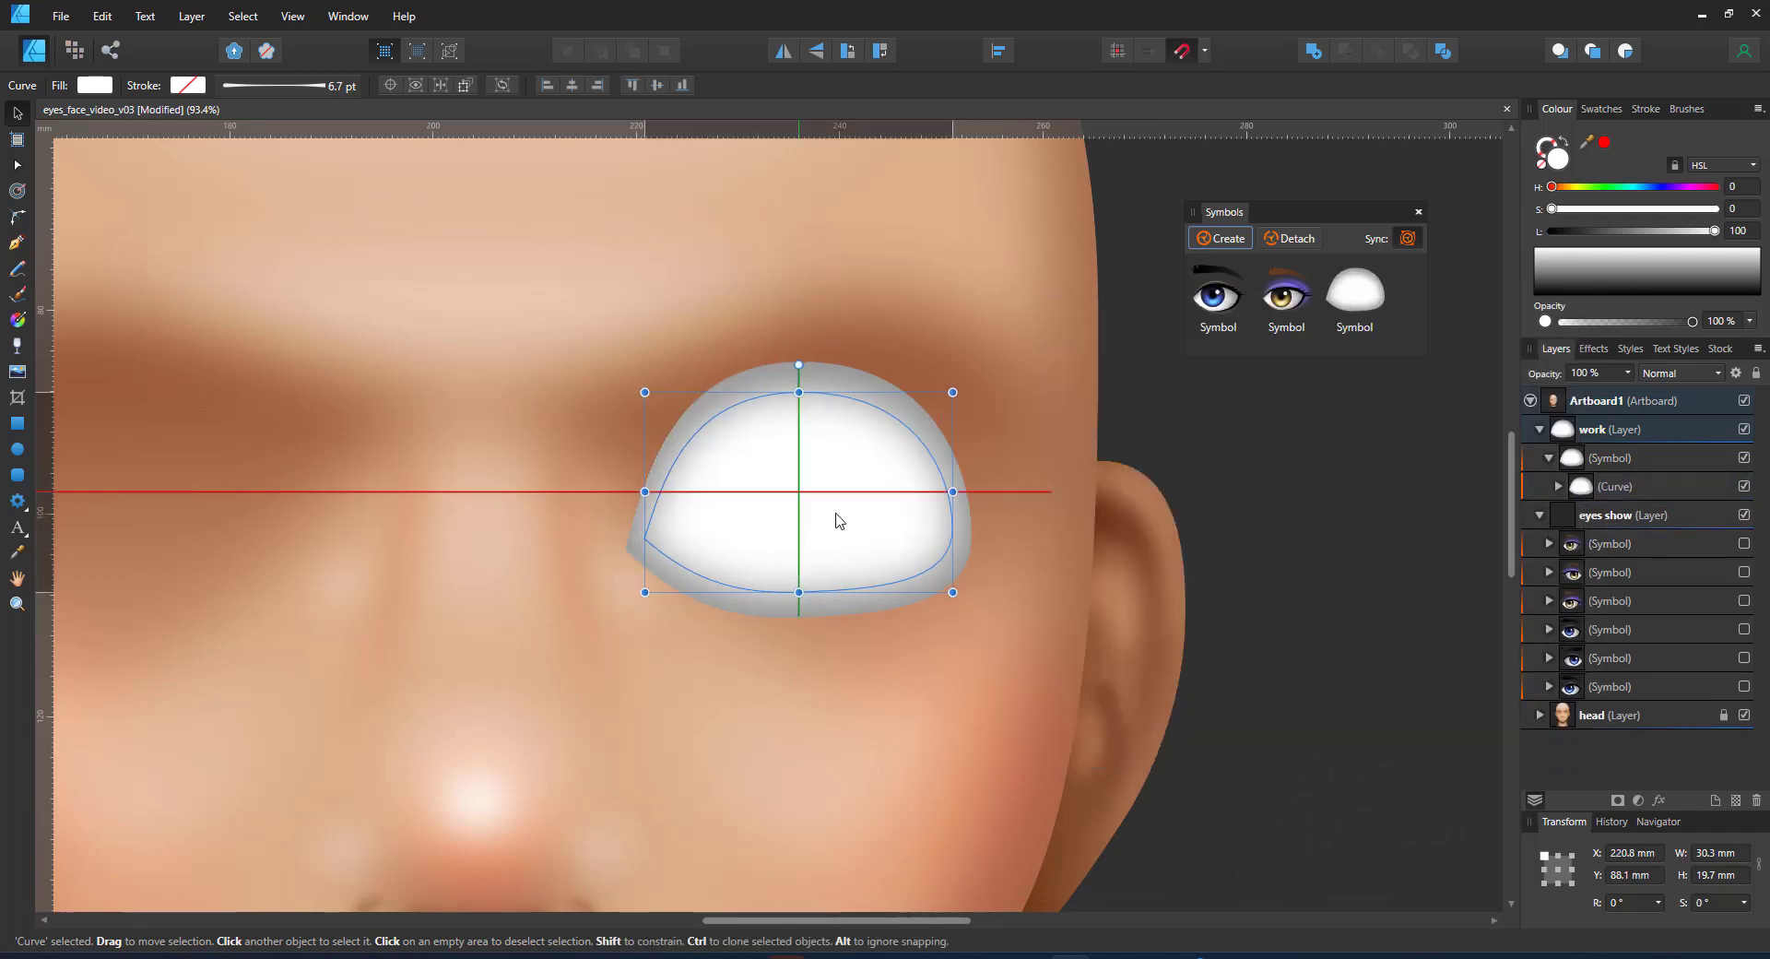
Give the grey eye shape a black 8 pt stroke and reset the stroke's pressure curve.
click(834, 377)
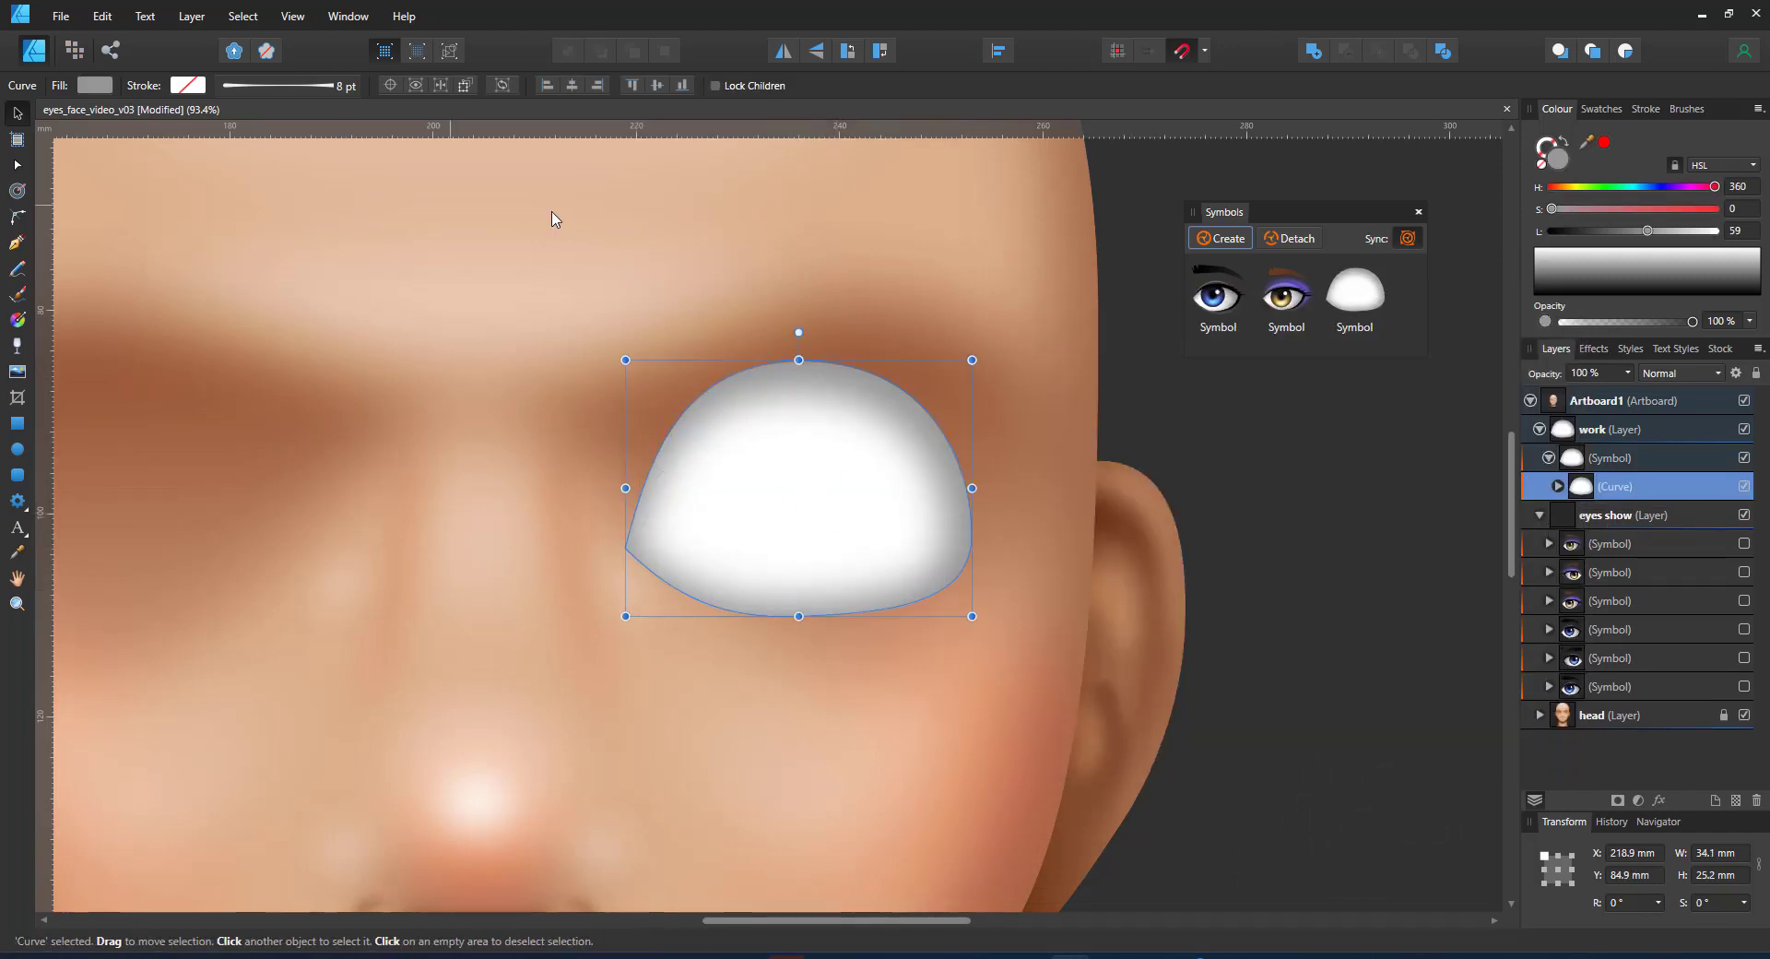
click(1546, 147)
click(1552, 231)
click(274, 84)
click(350, 372)
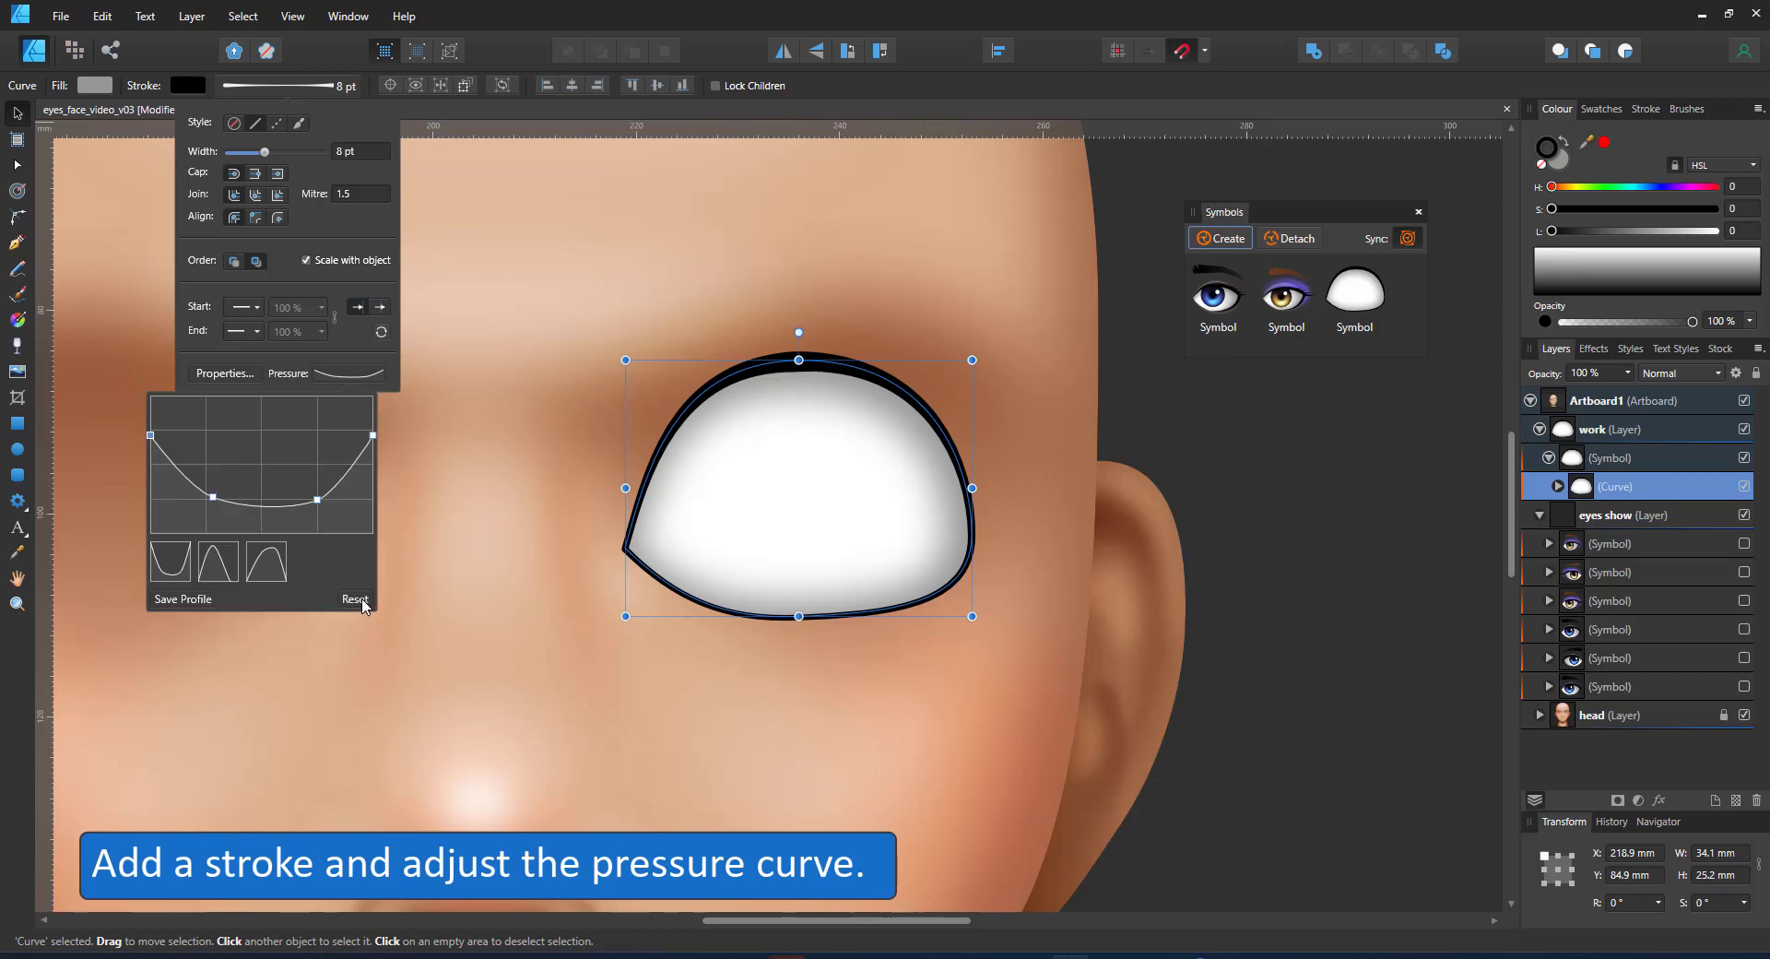
click(355, 600)
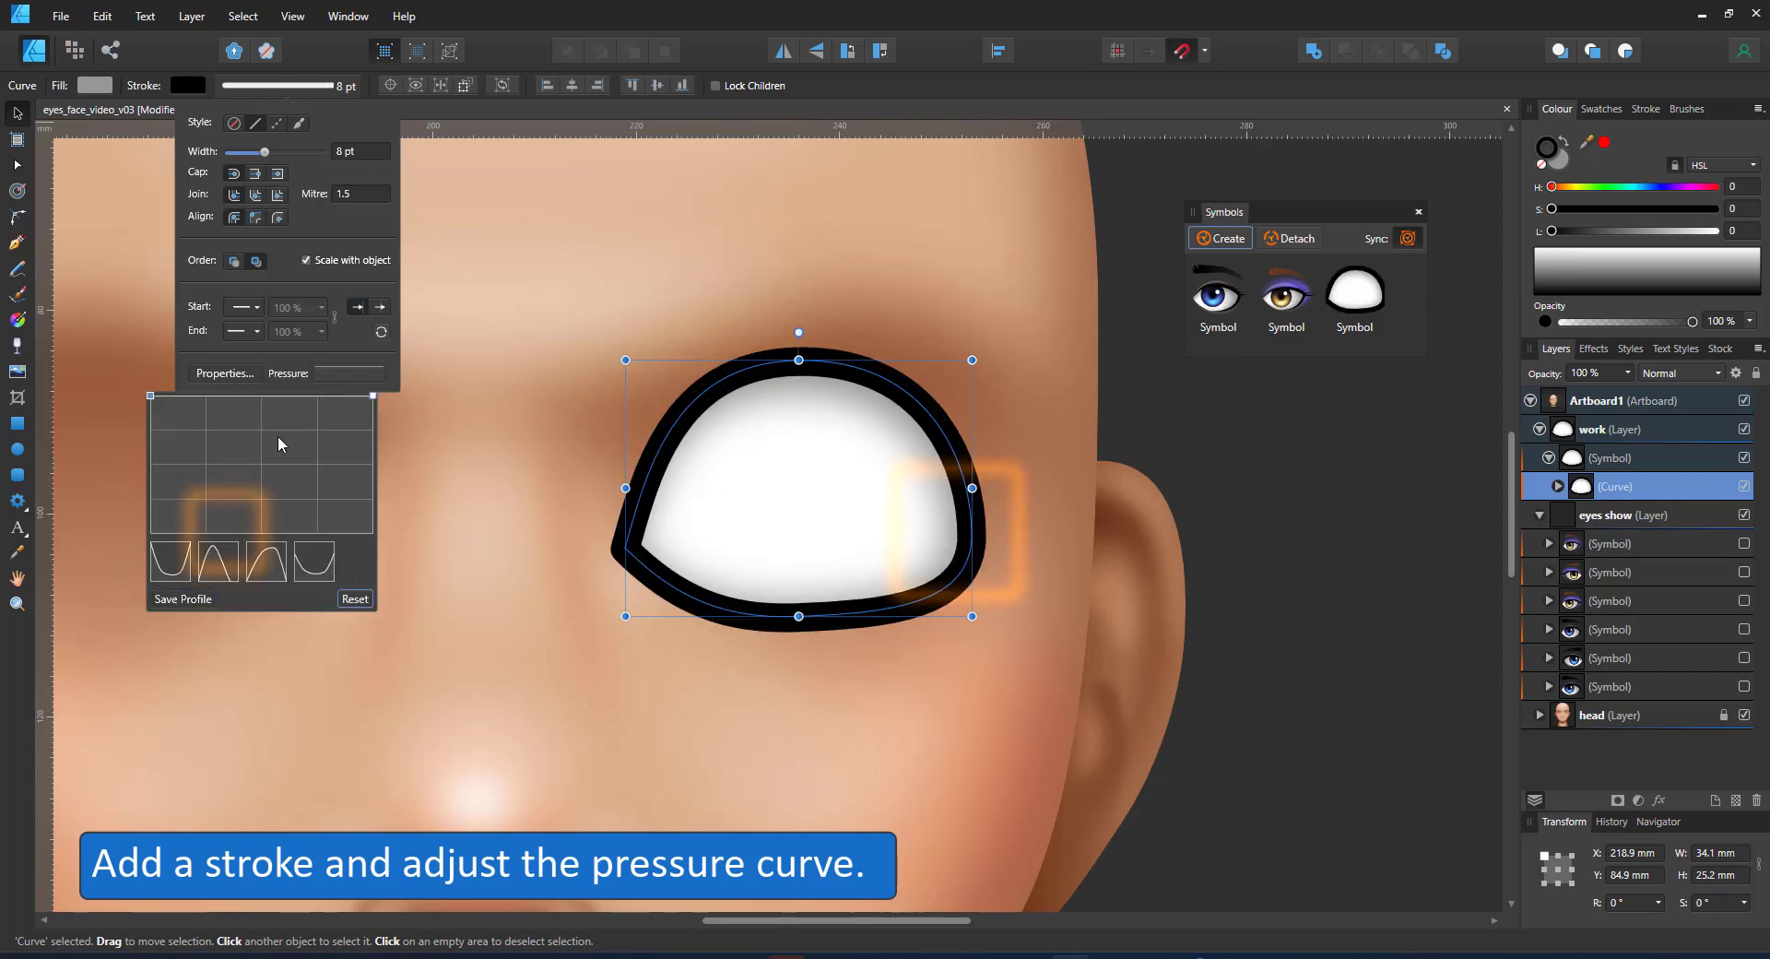
Shape the pressure curve so the stroke is thick over the upper lid and vanishes along the lower inner edge, at 12 pt width.
drag(228, 398, 228, 530)
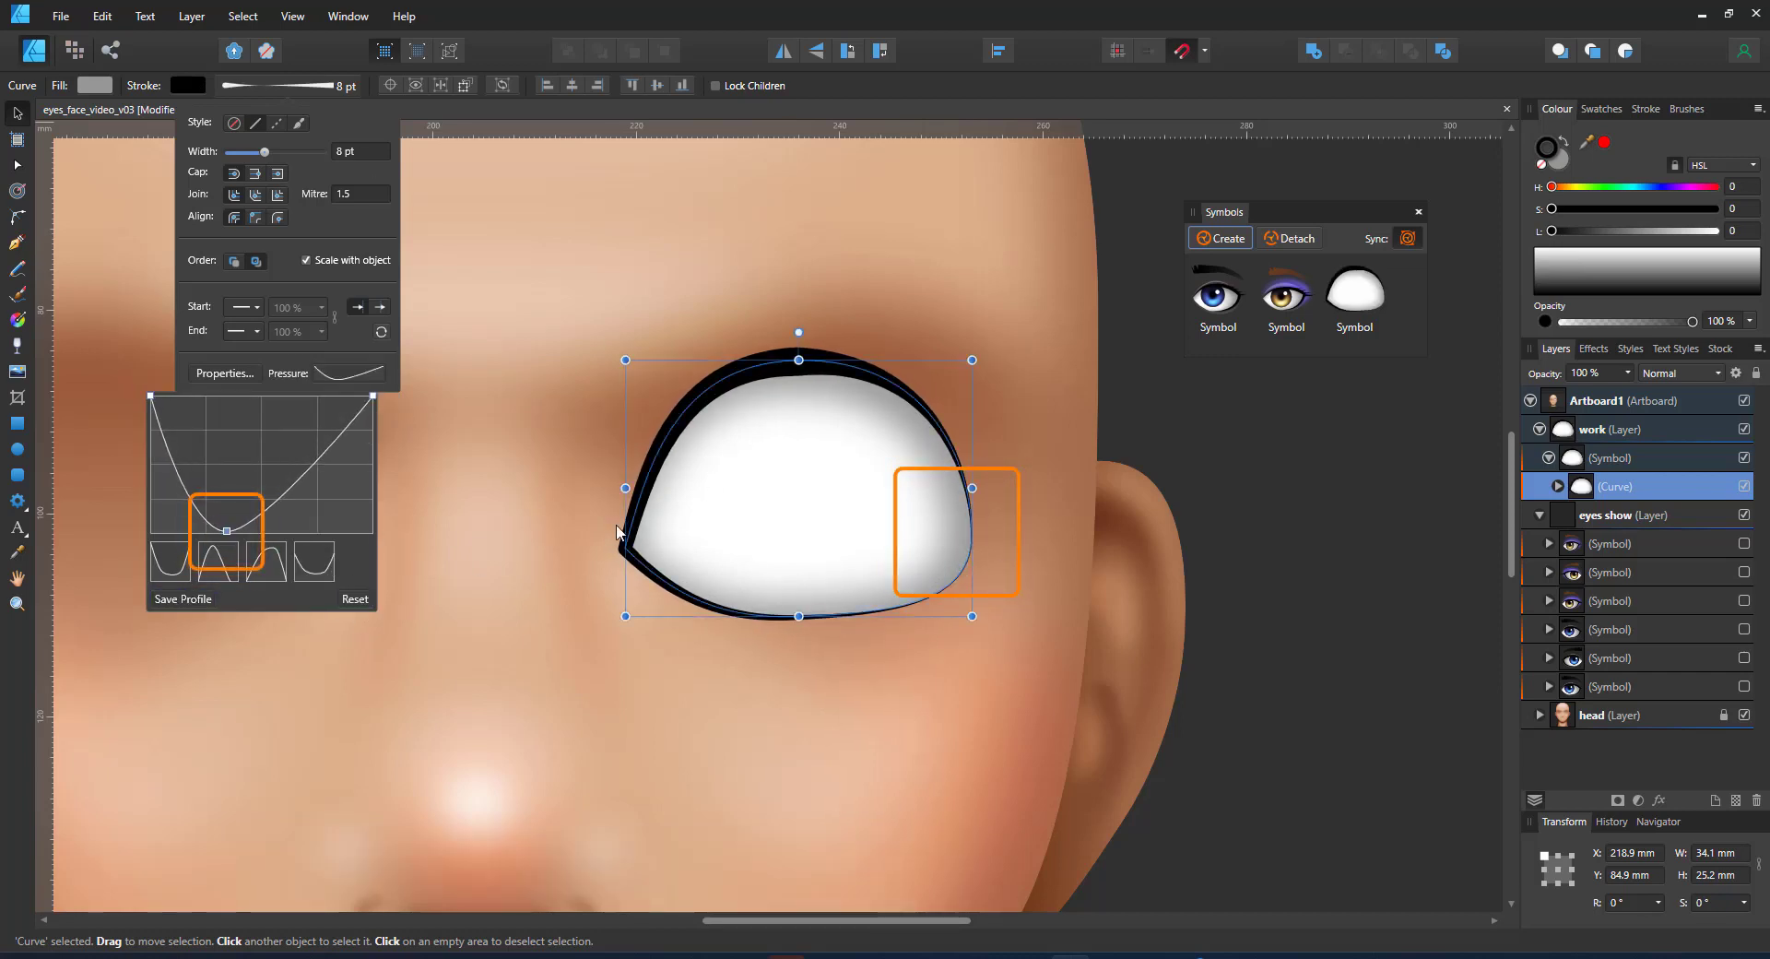
click(264, 558)
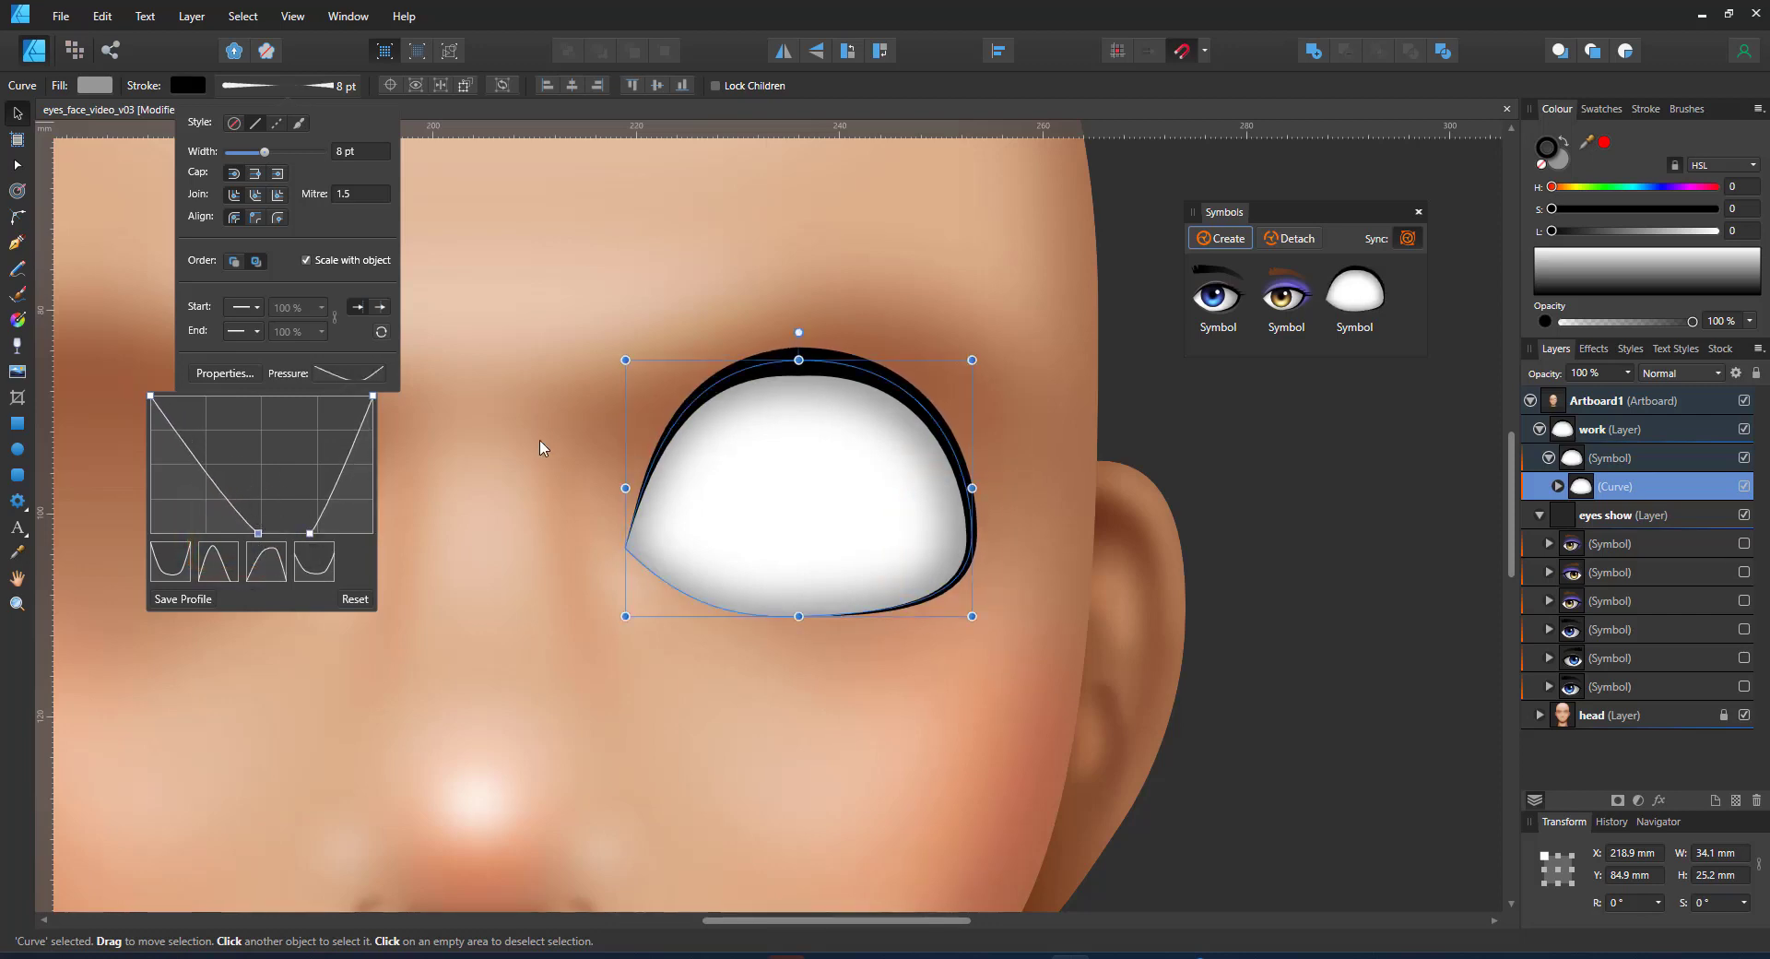
drag(207, 490, 175, 415)
drag(341, 461, 350, 405)
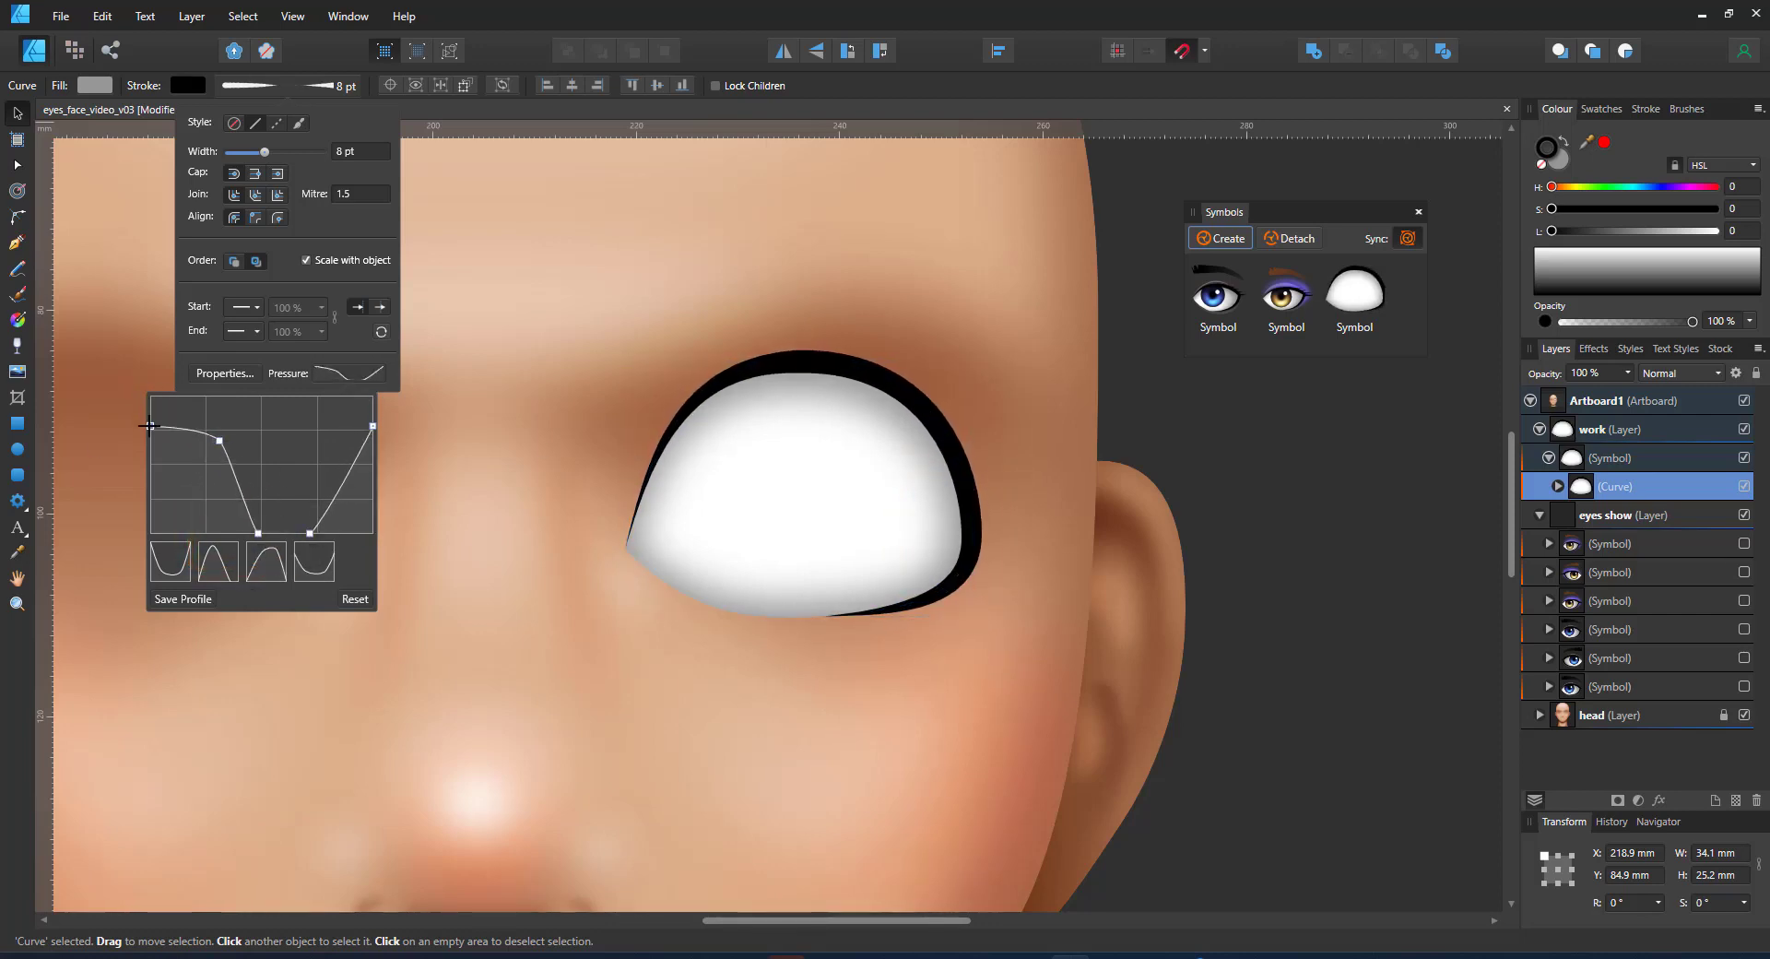
click(350, 152)
text(12)
key(Return)
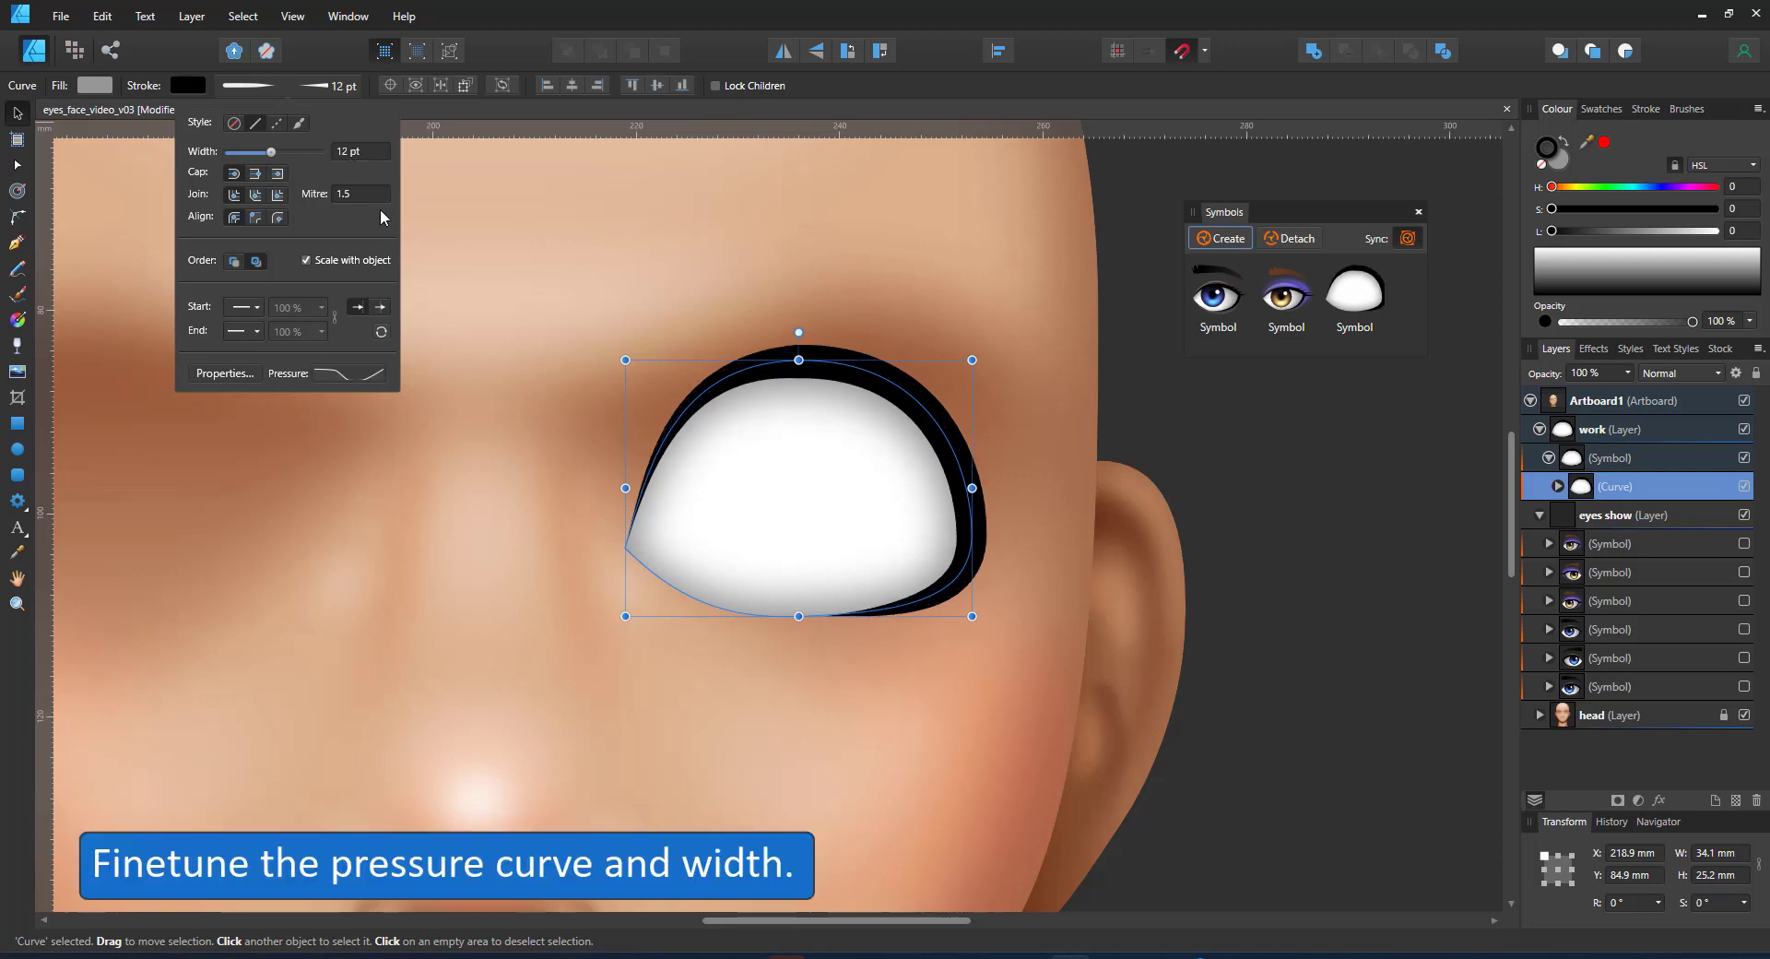
Add and move points on the pressure curve to thin the outline around the outer eye corner.
click(367, 374)
drag(241, 492, 234, 494)
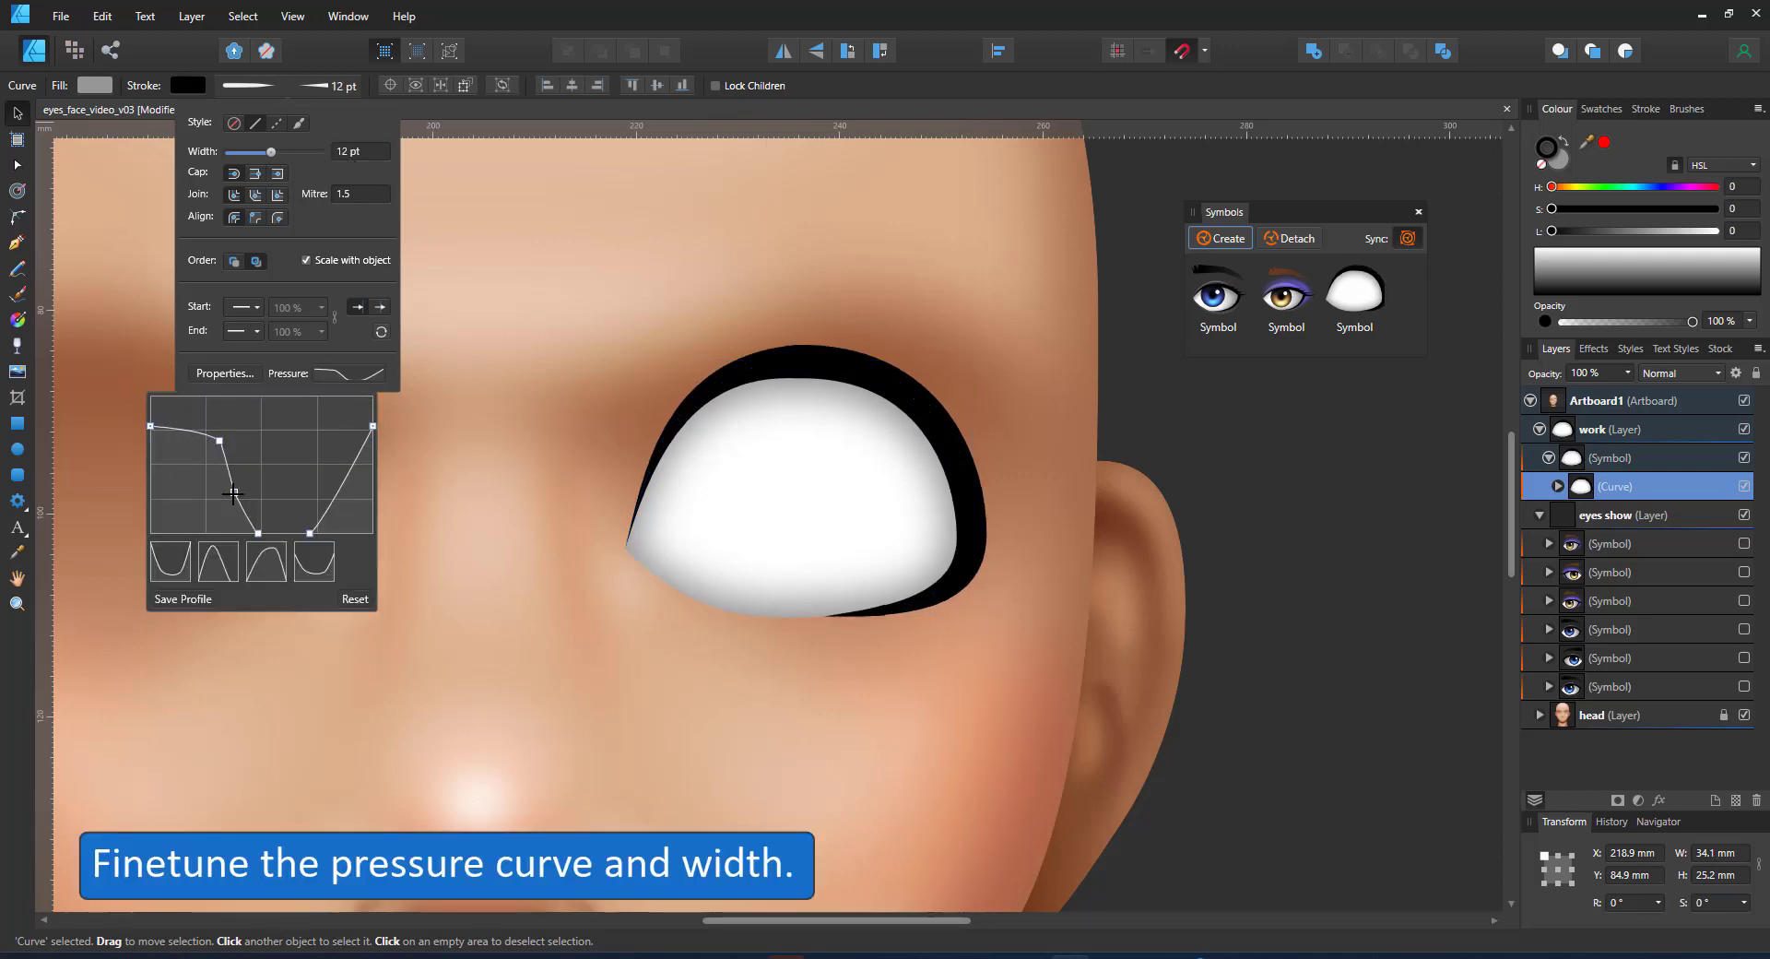
drag(224, 555, 220, 549)
drag(220, 441, 203, 465)
drag(238, 533, 240, 514)
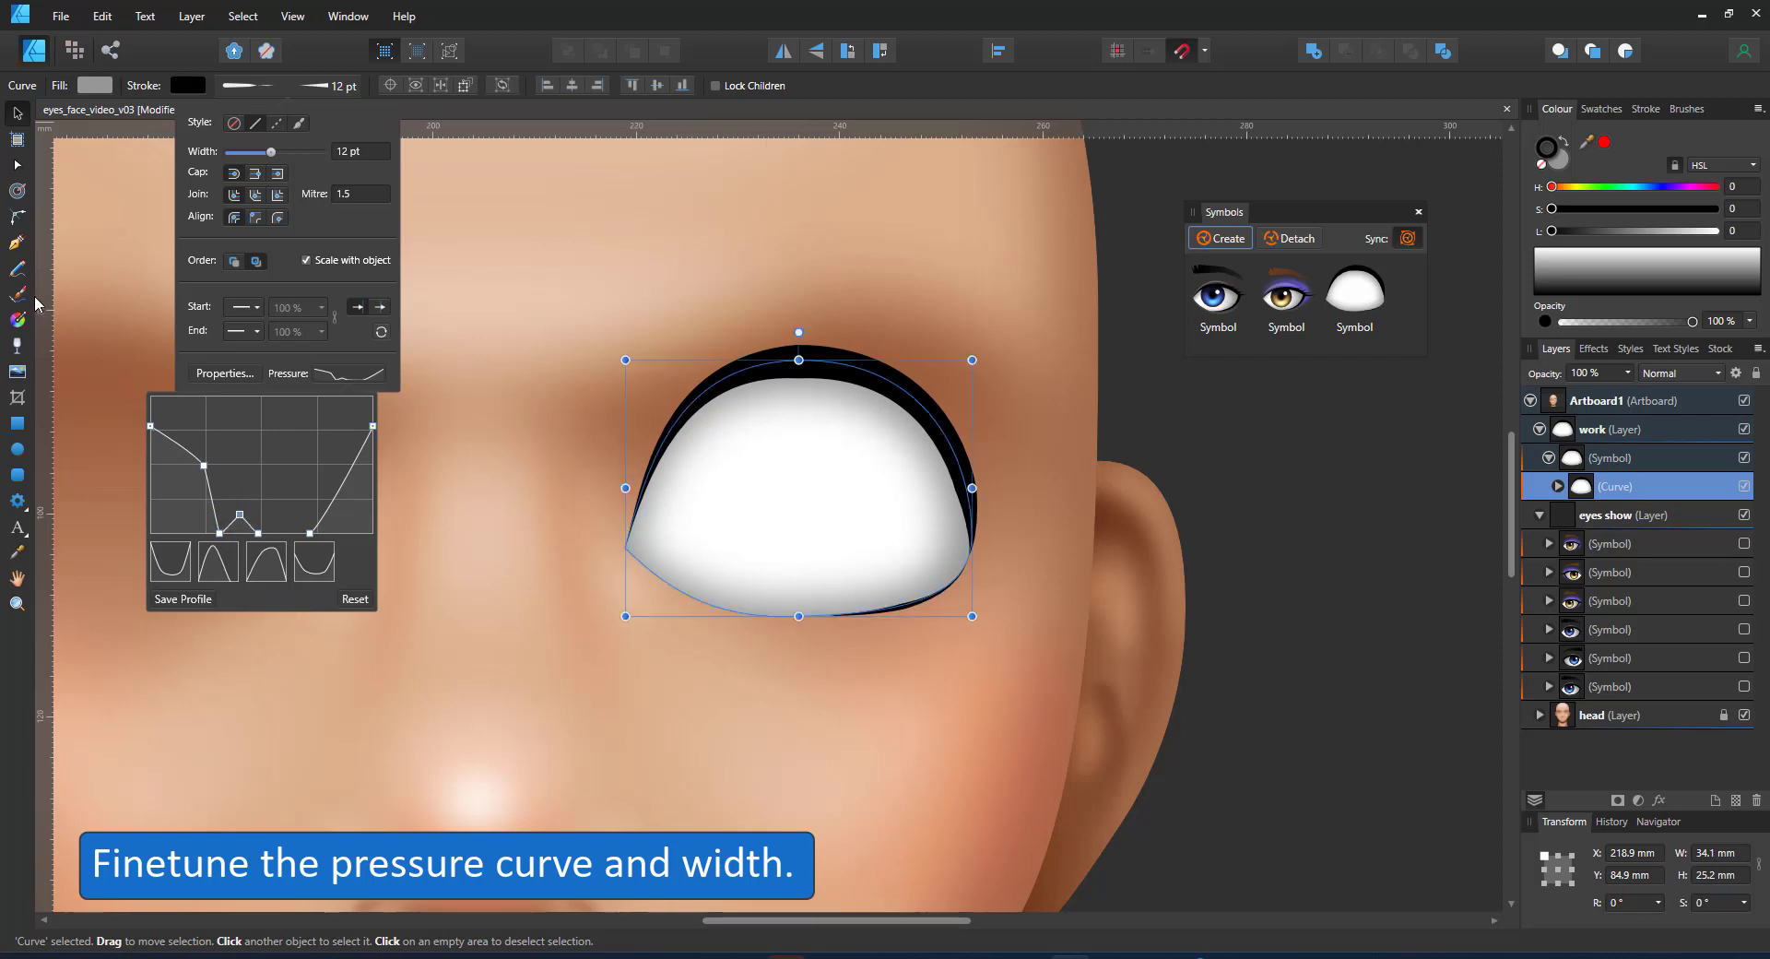
click(379, 373)
Draw a lash with the Pen tool from the upper lid outward, reset its pressure profile and give it a simple 8 pt taper.
click(16, 244)
click(827, 361)
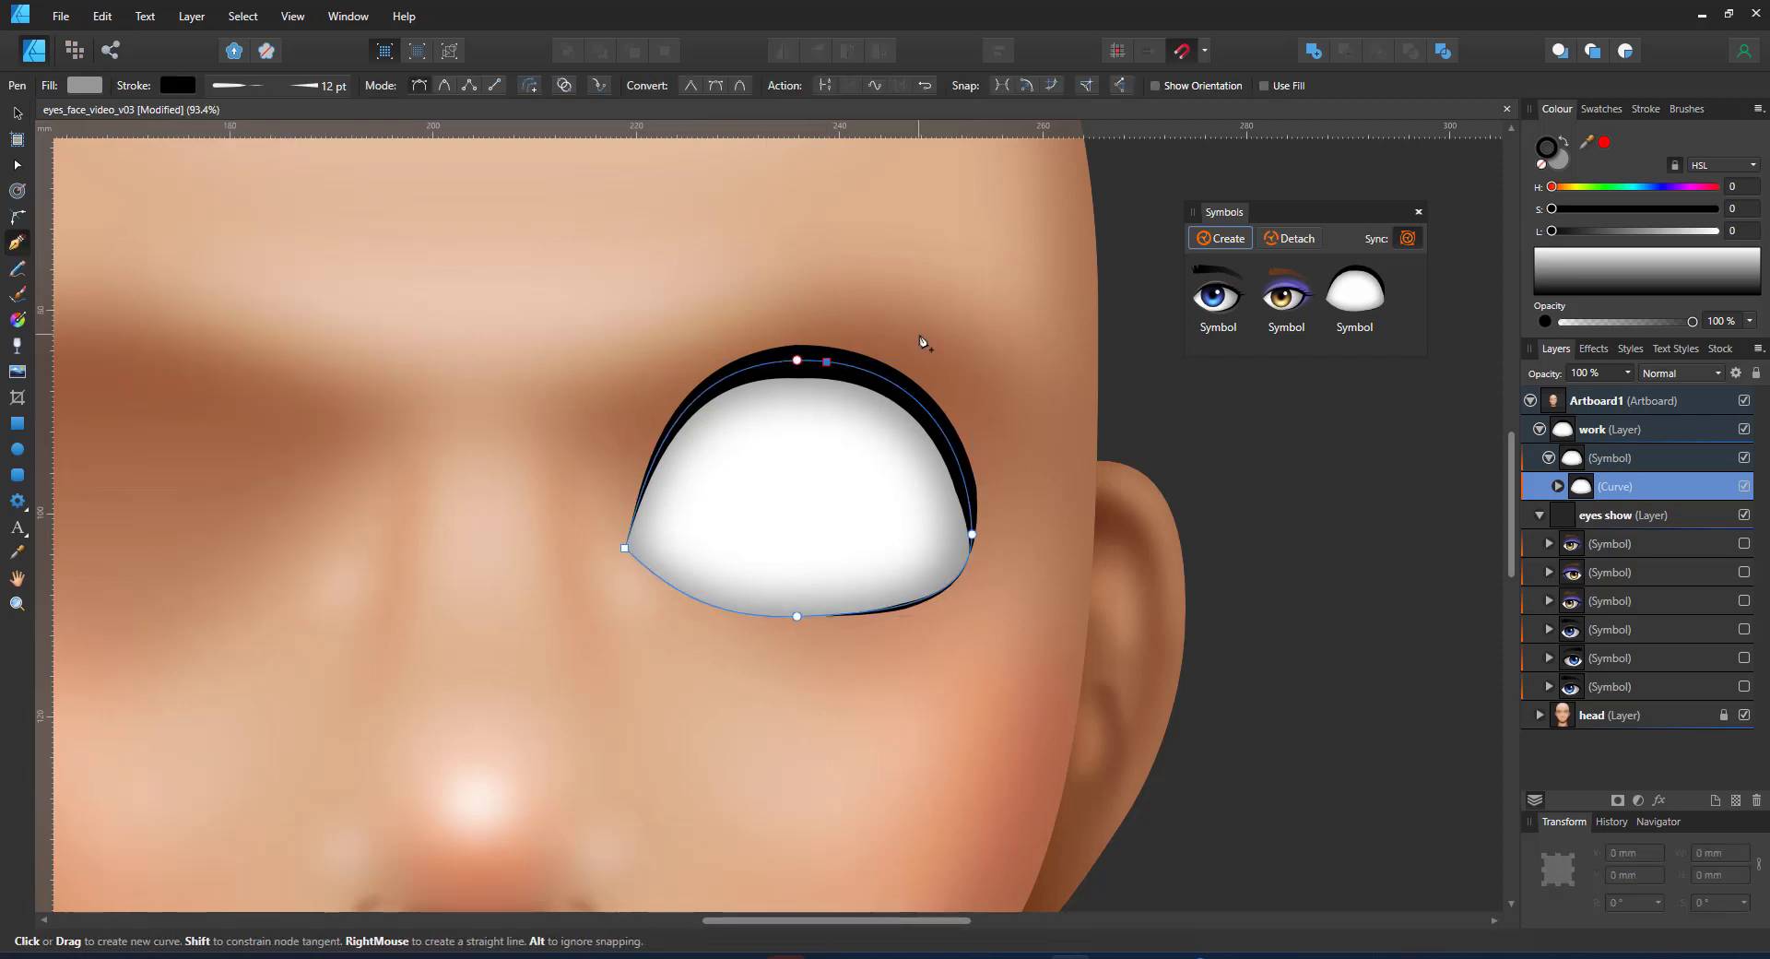
click(925, 345)
click(277, 85)
click(338, 373)
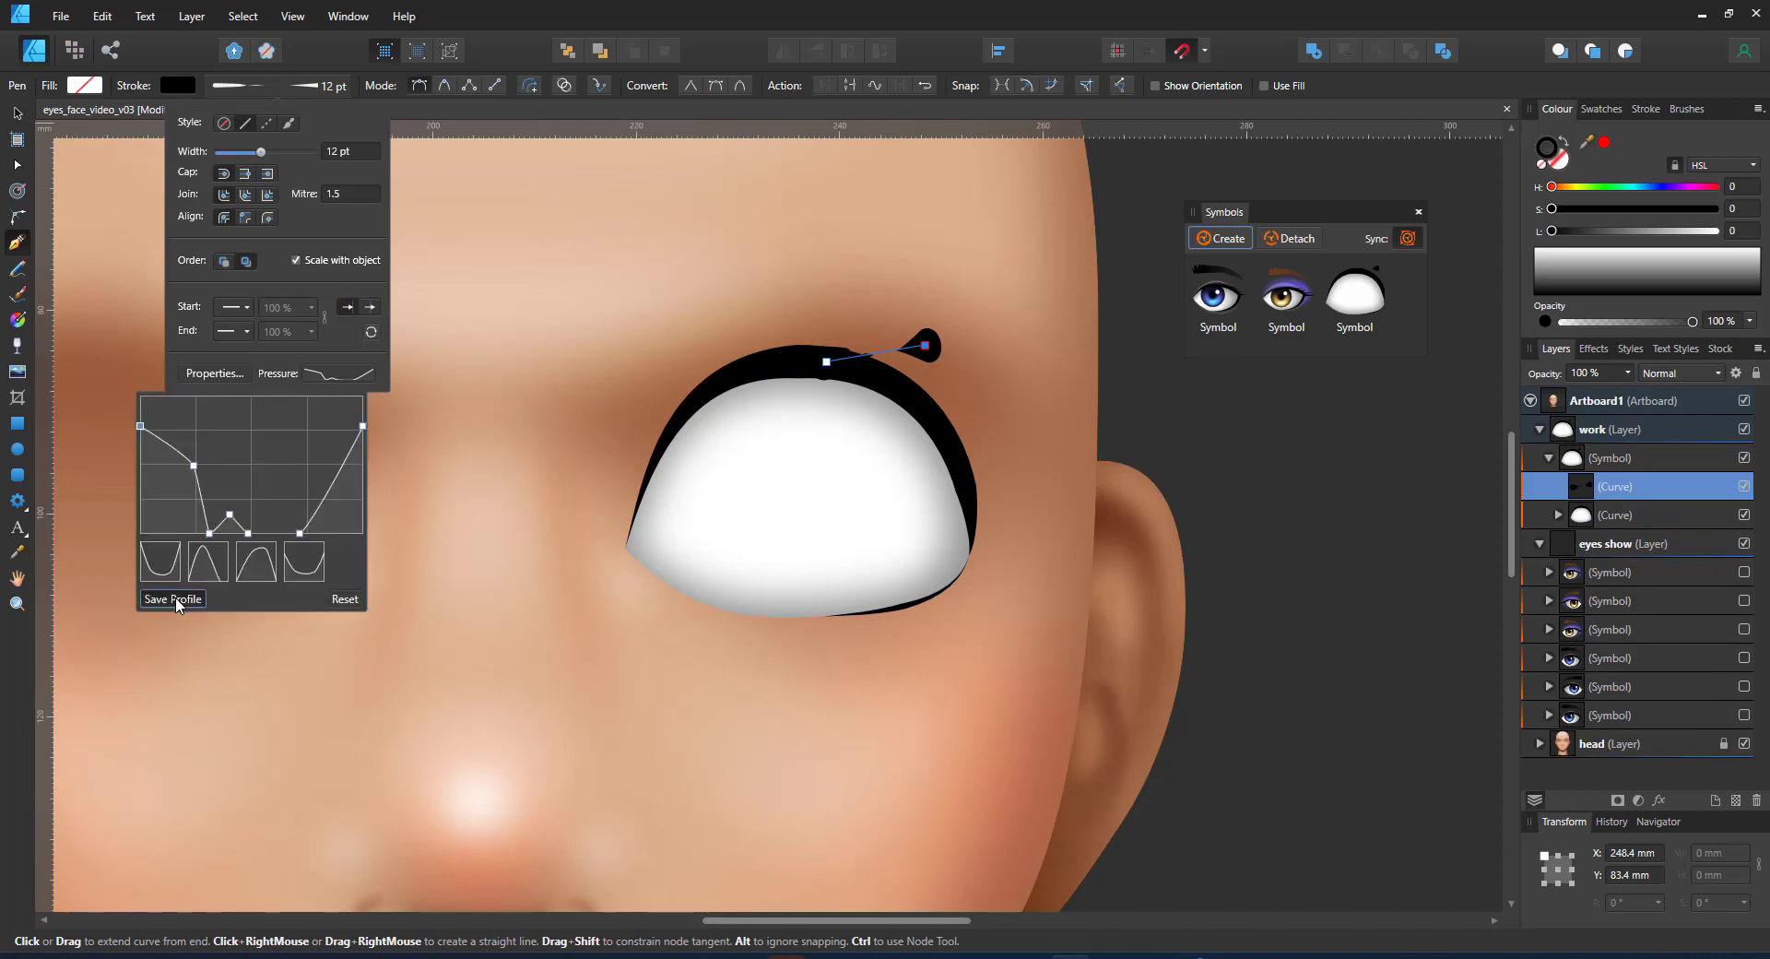
click(344, 599)
click(341, 153)
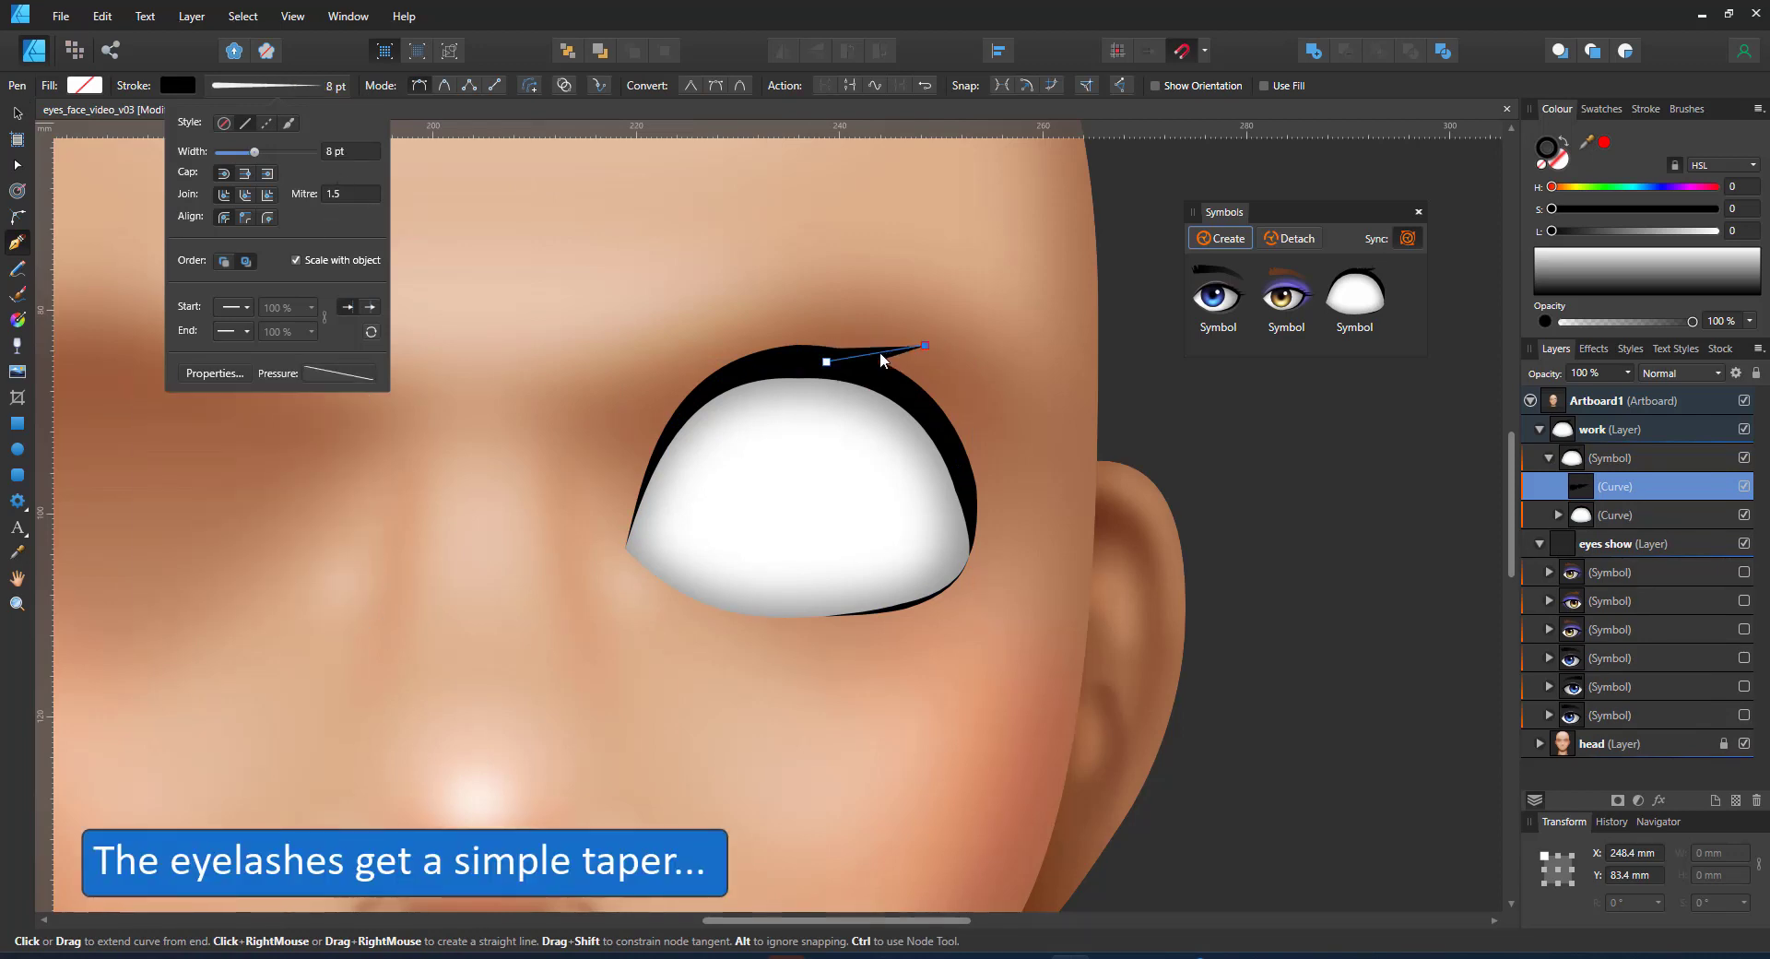
Bend the lash into a curve and copy it along the outer upper lid to make four lashes.
key(a)
mouse_move(874, 354)
mouse_down()
mouse_move(944, 367)
mouse_move(994, 416)
mouse_up()
key(c)
key(v)
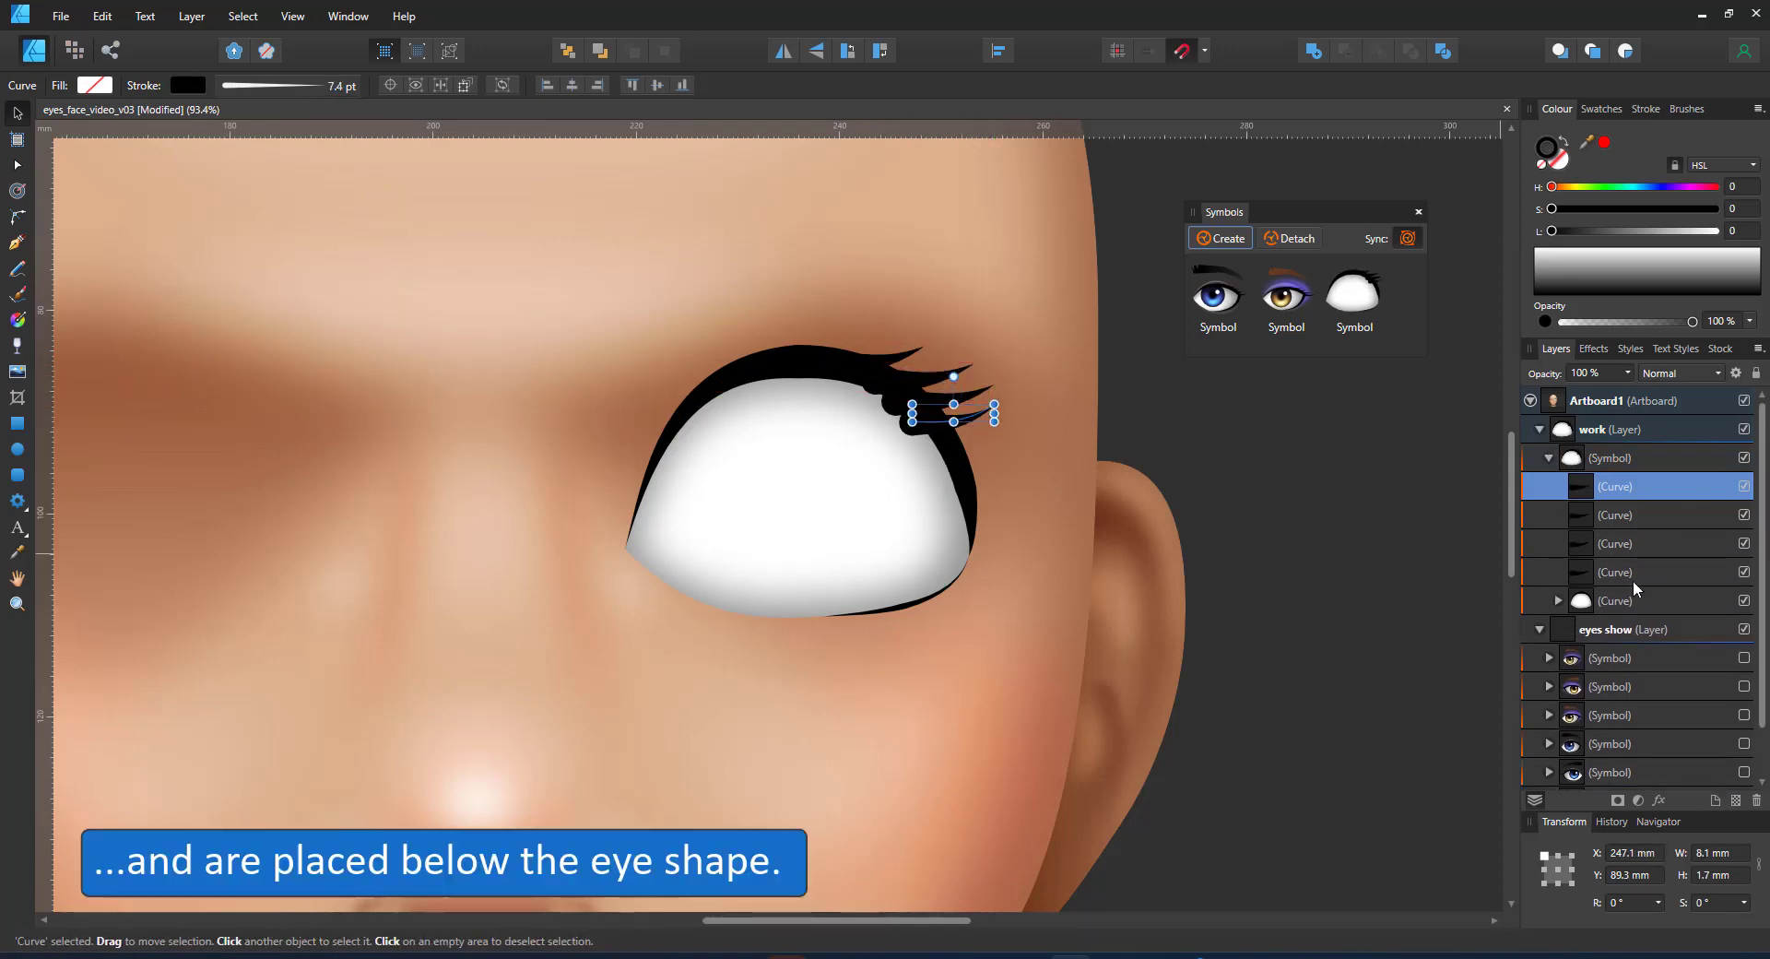
Move all four lashes behind the eye shape in the layer order.
shift+click(1635, 582)
key(ctrl+[)
click(742, 438)
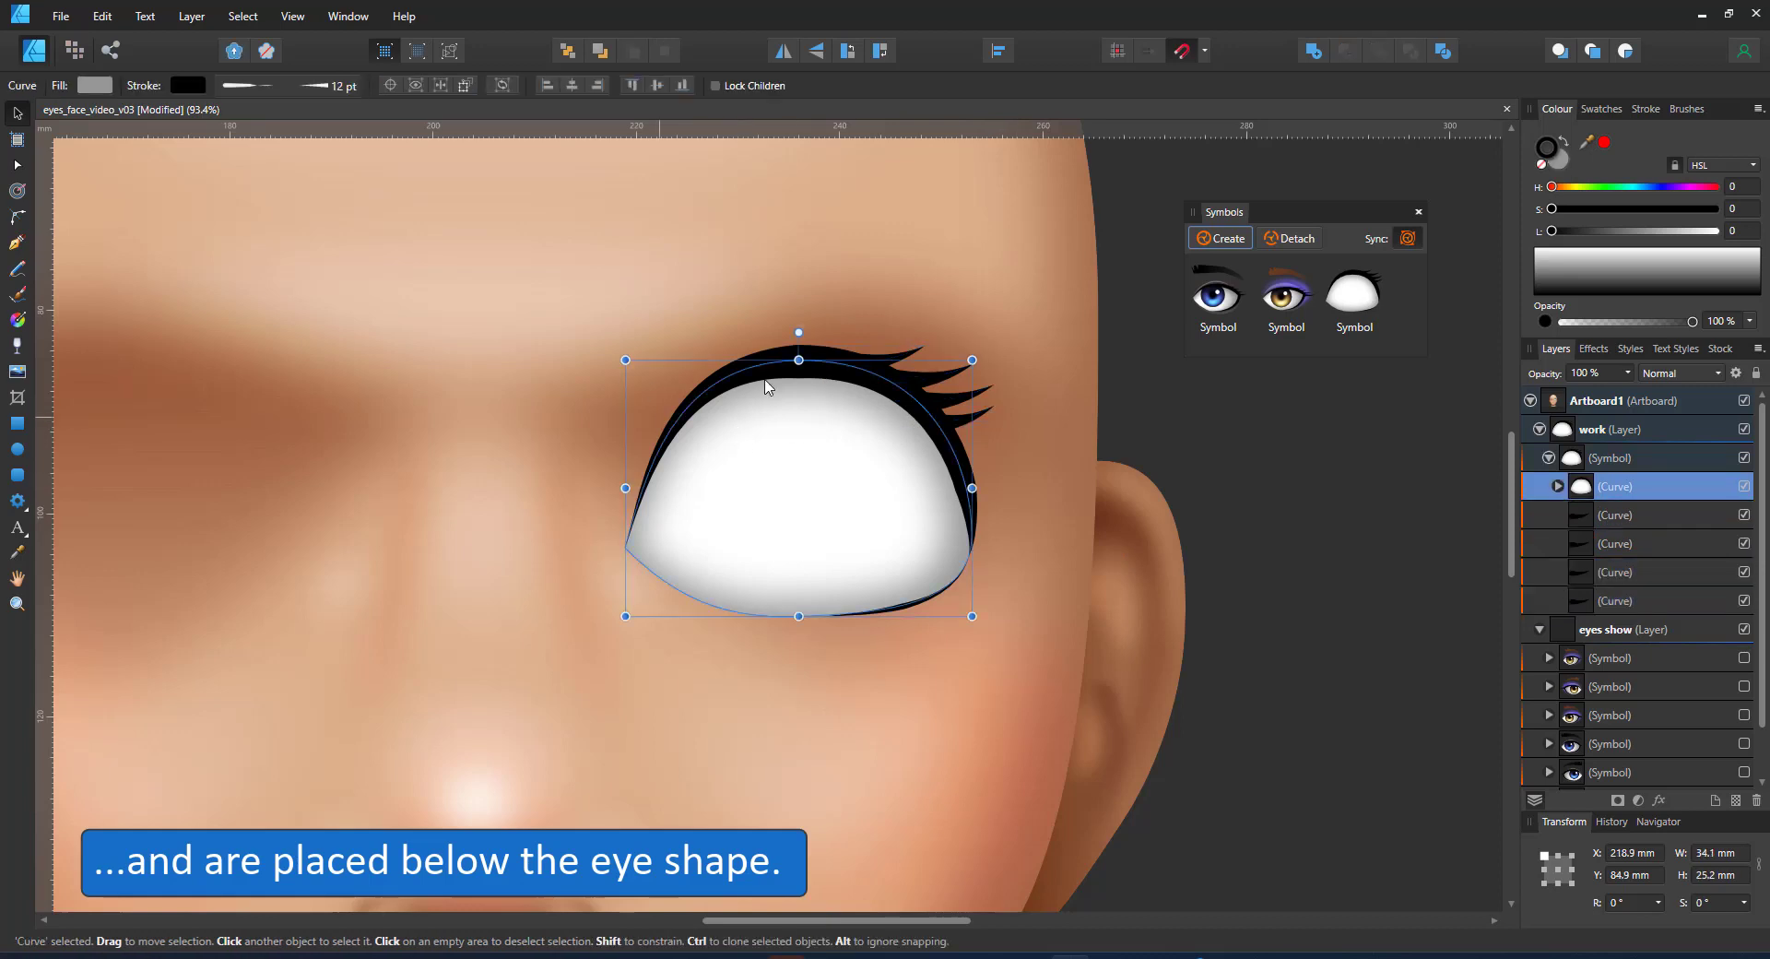
Draw a black circle about 20.2 mm across for the iris, placed in the middle of the eye near the upper lid.
click(13, 448)
drag(731, 395, 903, 555)
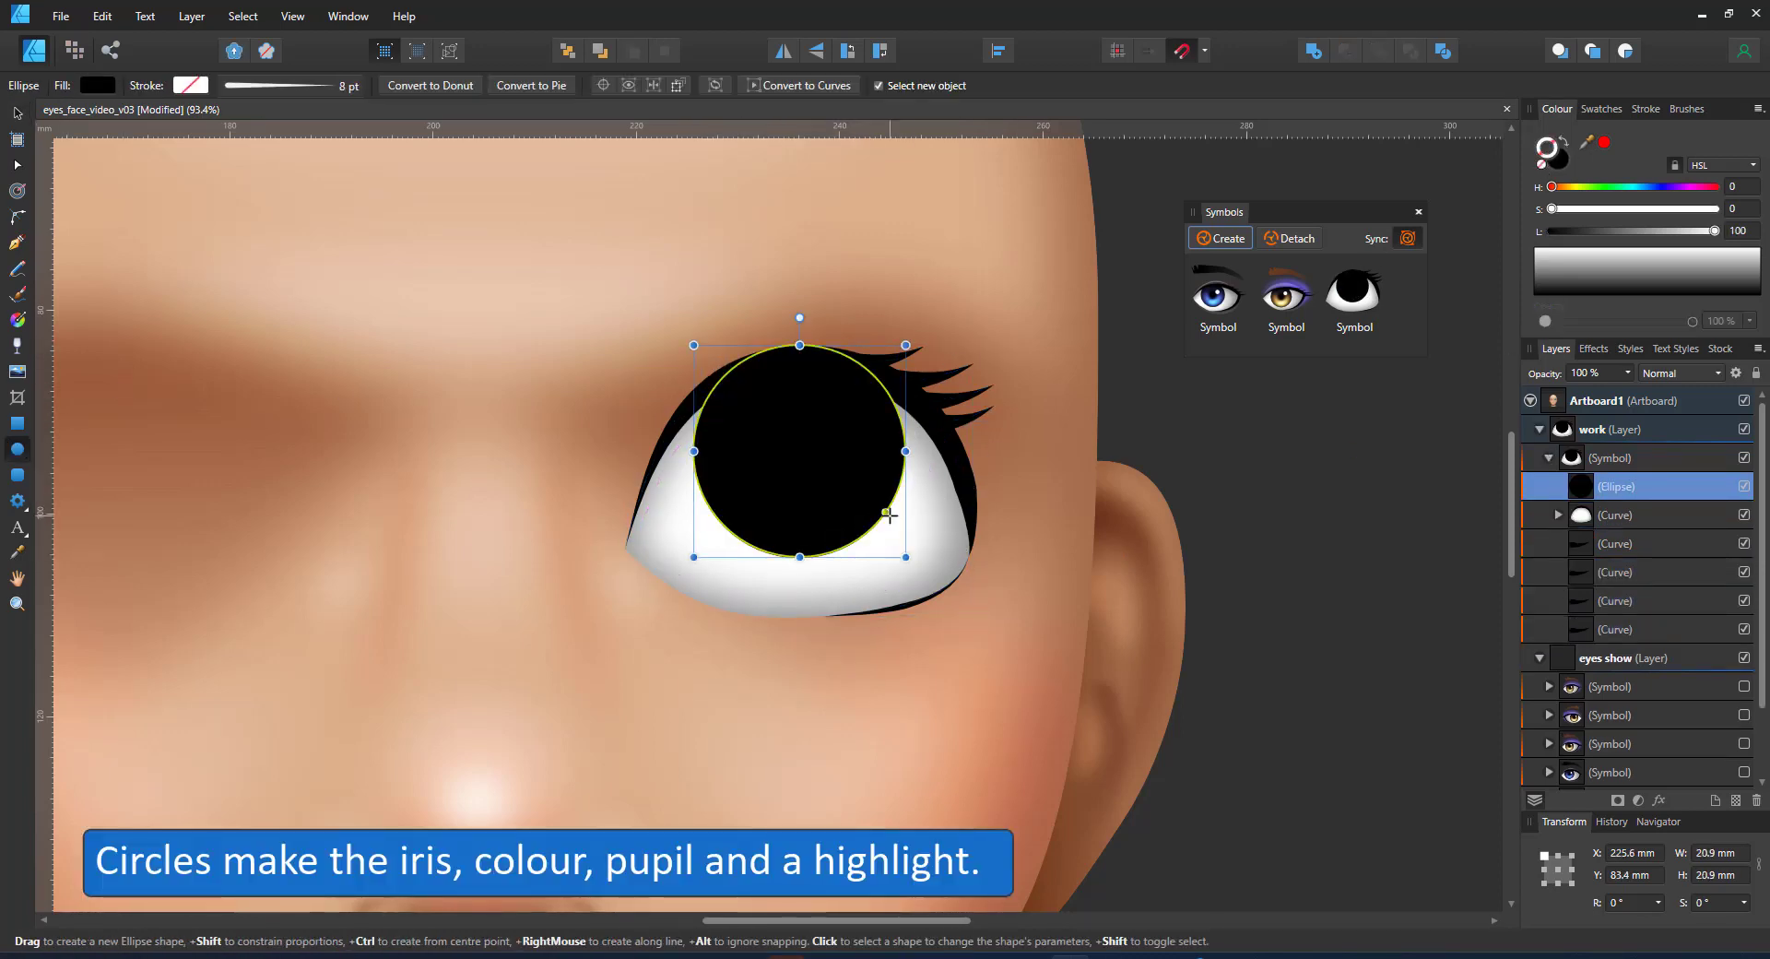
key(v)
drag(905, 345, 919, 332)
drag(884, 451, 878, 478)
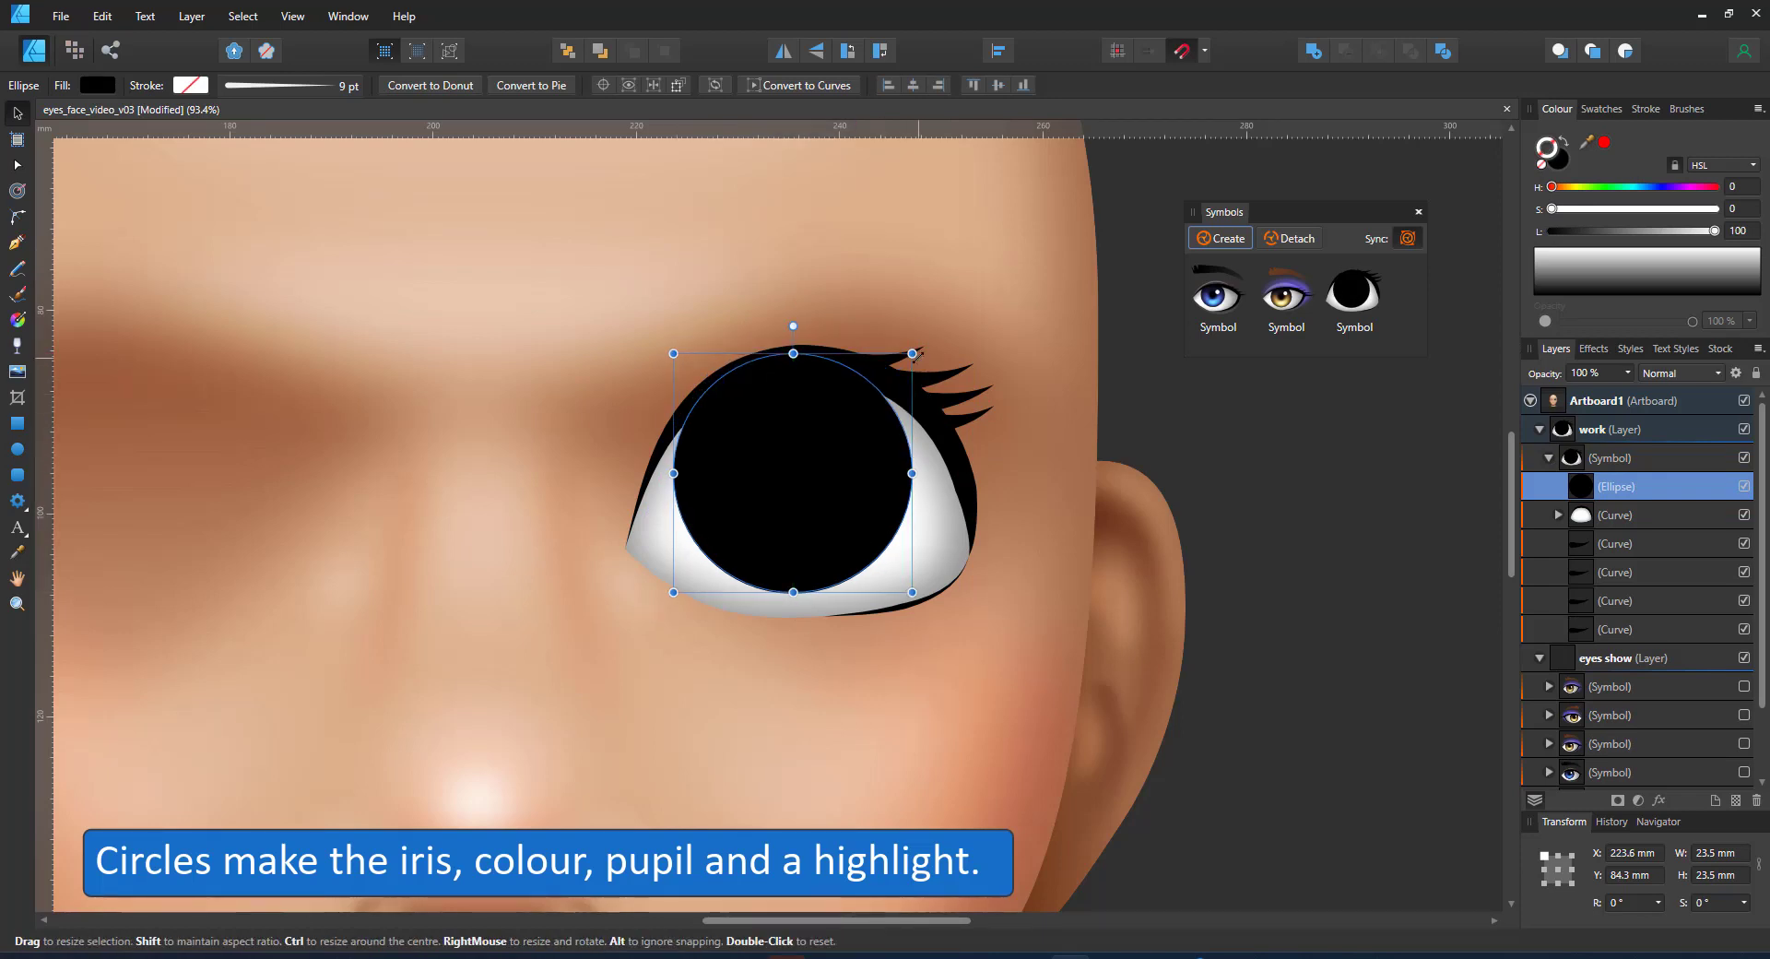
drag(912, 353, 895, 370)
Duplicate the iris circle, fill the copy with green (H 111, S 100, L 37) and shrink it to about 17.4 mm around the centre.
key(ctrl+j)
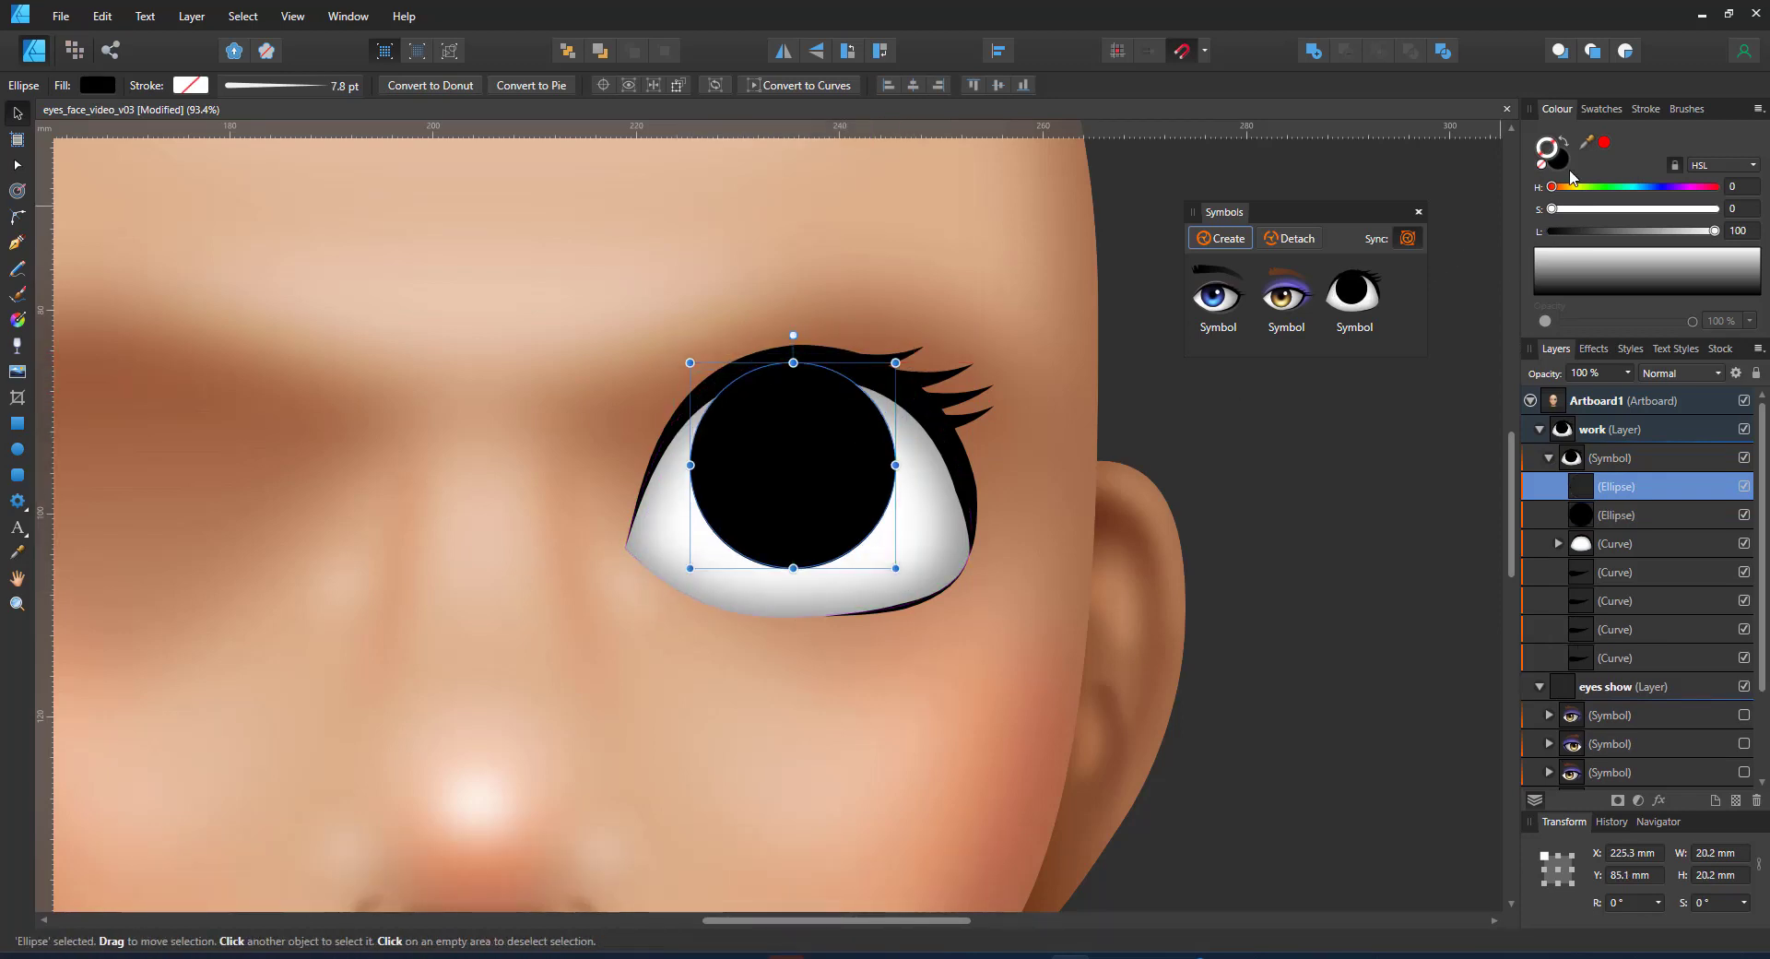
drag(1605, 279, 1611, 231)
drag(896, 362, 882, 376)
Apply a Gaussian Blur layer effect to the green circle.
click(1660, 800)
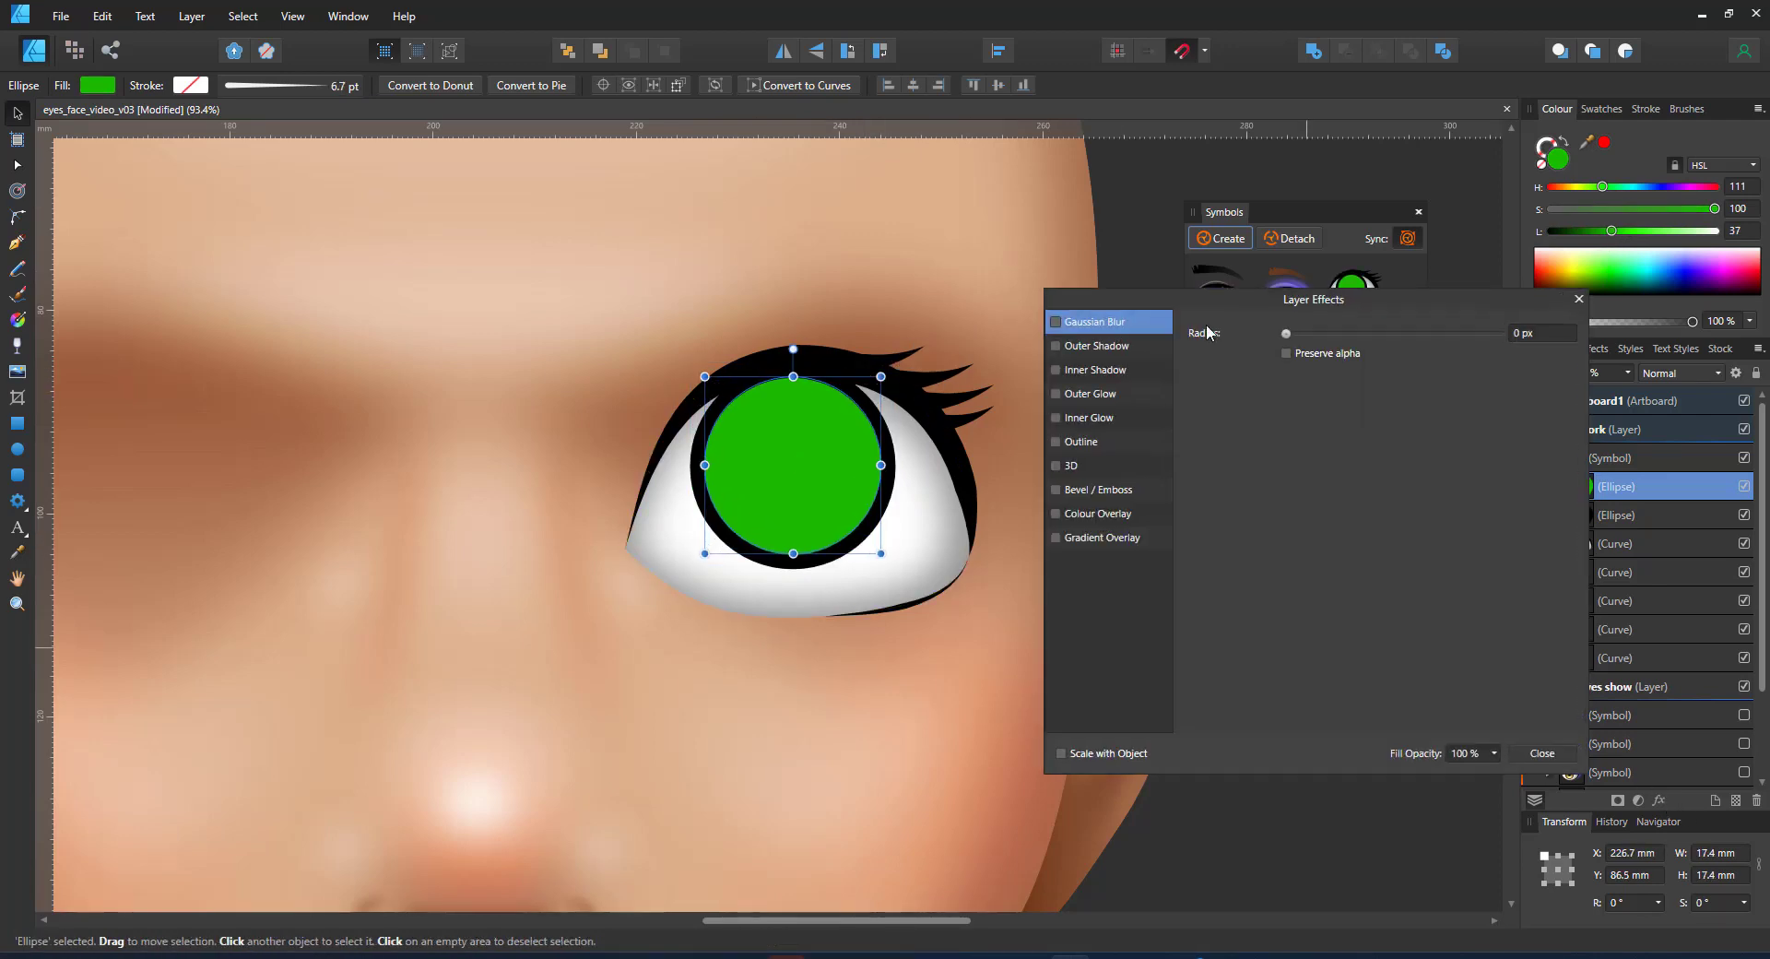
drag(1286, 333, 1397, 334)
click(1578, 298)
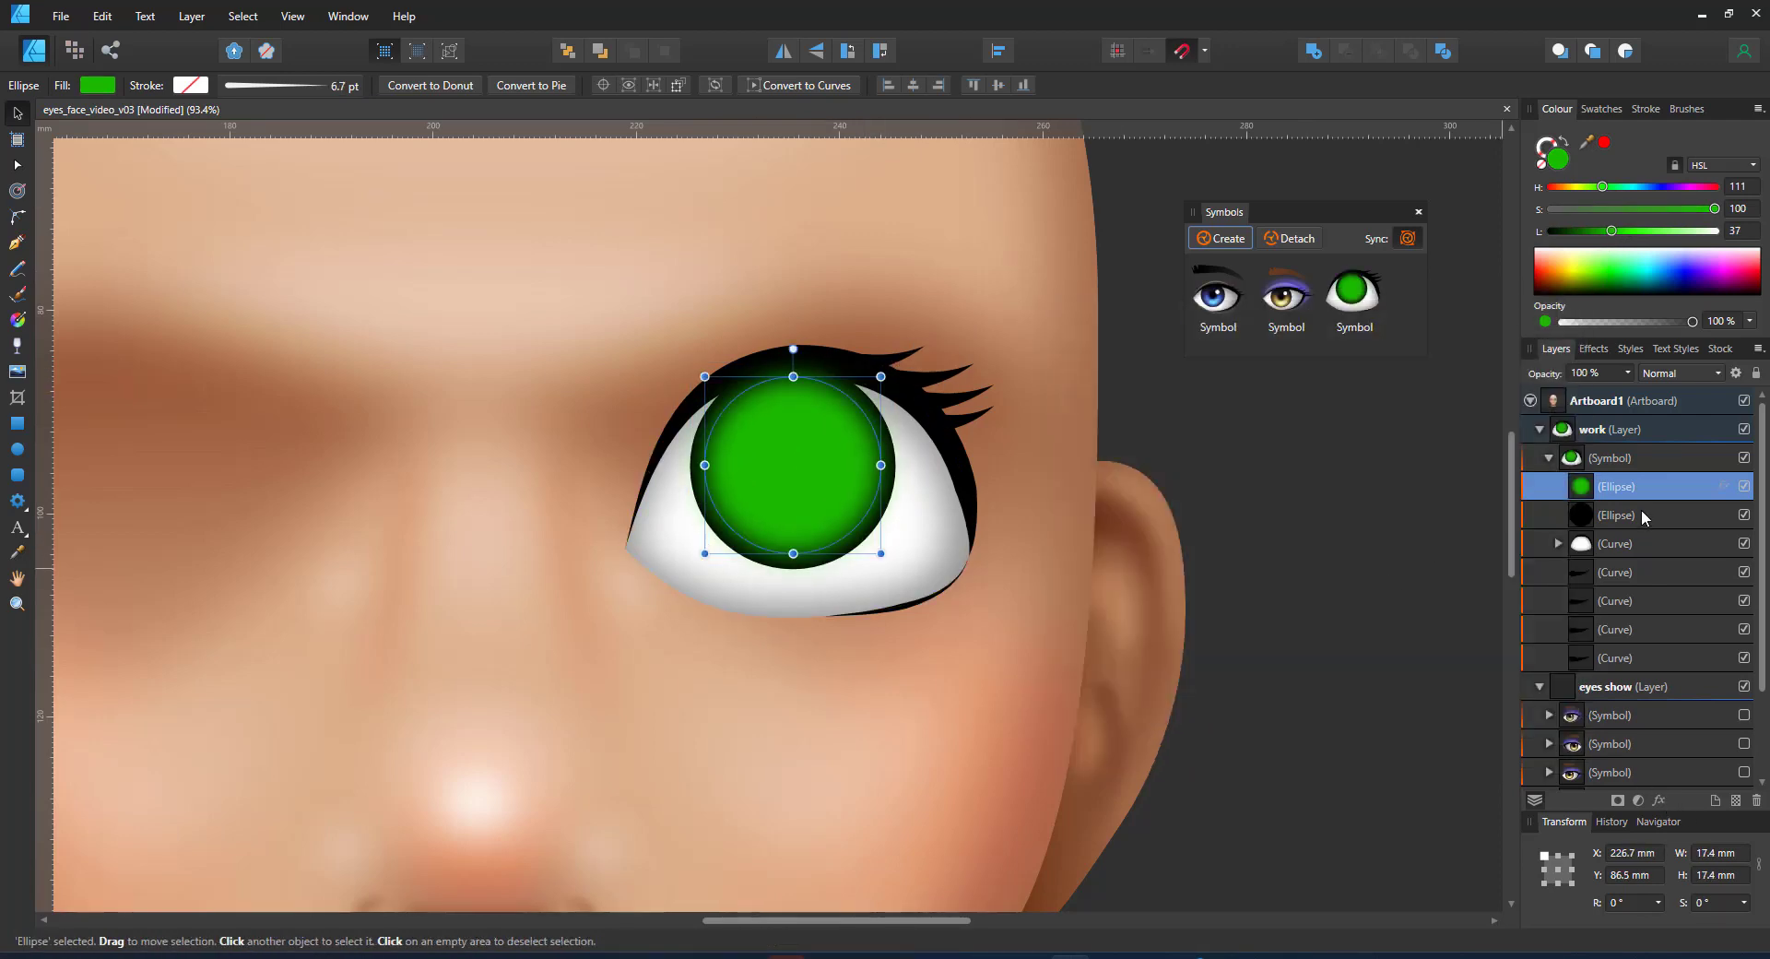
Create a smaller black pupil above the green circle from a copy of the iris, and add a small white highlight circle overlapping its edge.
click(1632, 514)
drag(1634, 517, 1632, 474)
mouse_move(896, 363)
mouse_down()
mouse_move(813, 447)
mouse_move(823, 424)
mouse_move(853, 406)
mouse_move(793, 546)
mouse_up()
key(ctrl+j)
click(1535, 249)
click(822, 447)
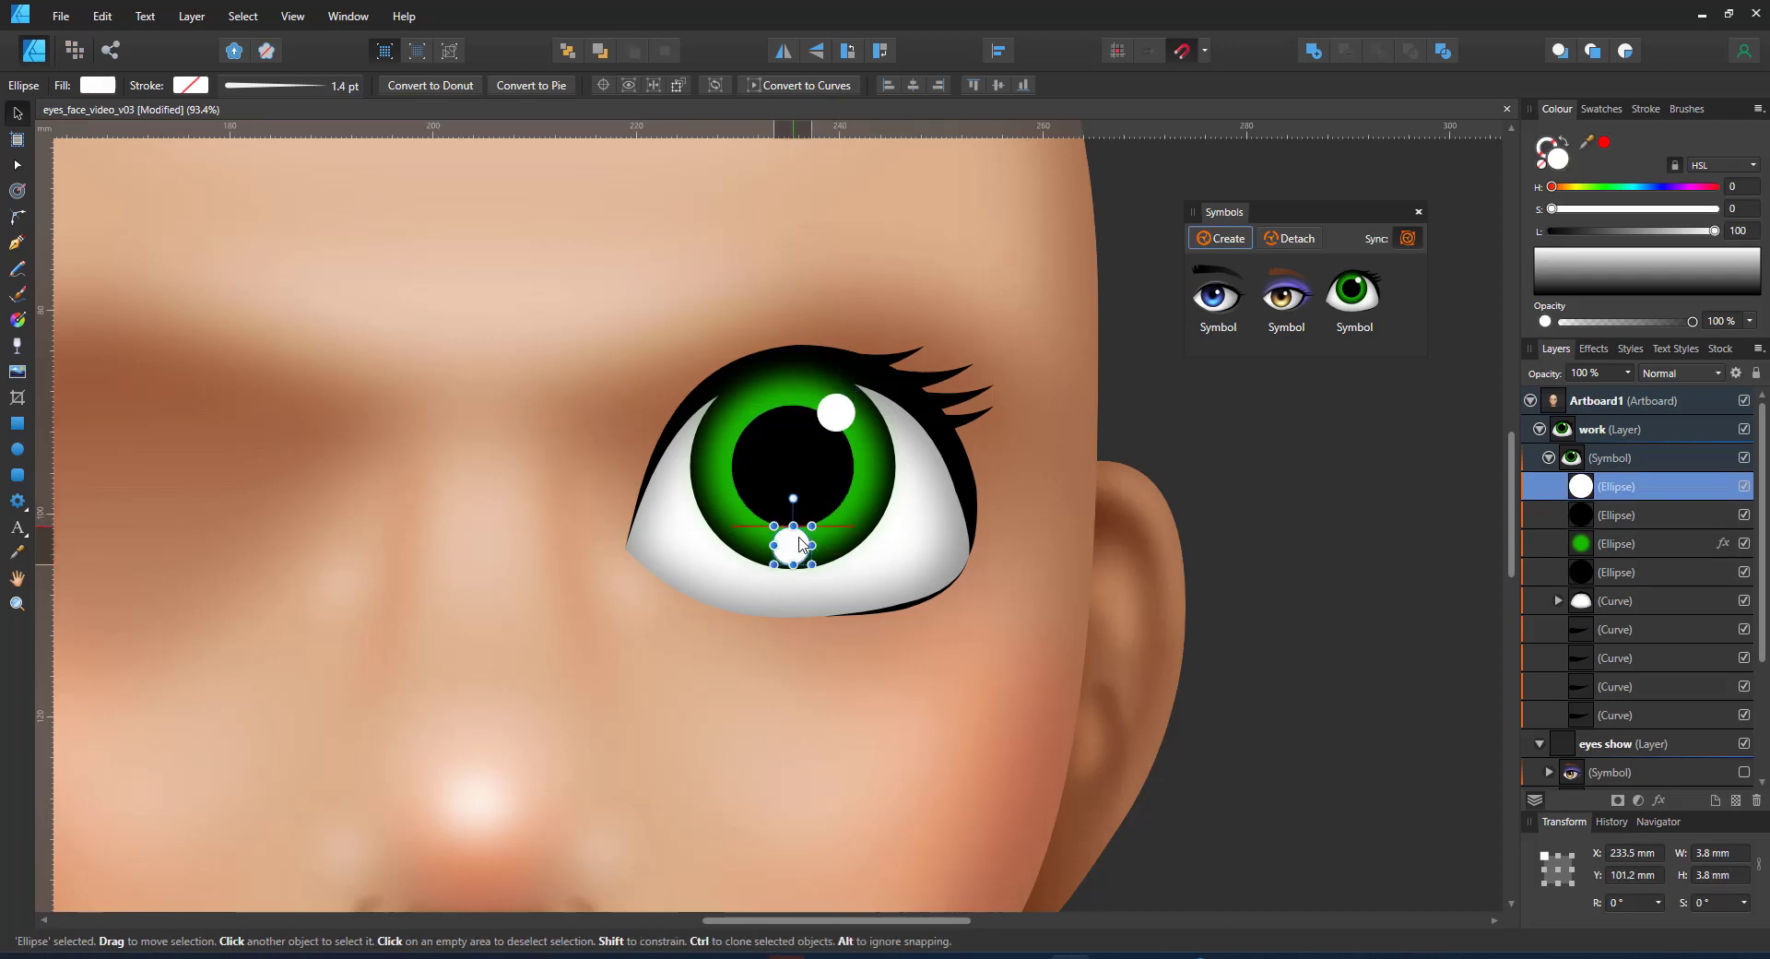
Fill the 3.8 mm circle at the iris's lower edge with cream (H 43, S 100, L 85) and set its blend mode to Overlay.
drag(1552, 187, 1691, 232)
click(1673, 372)
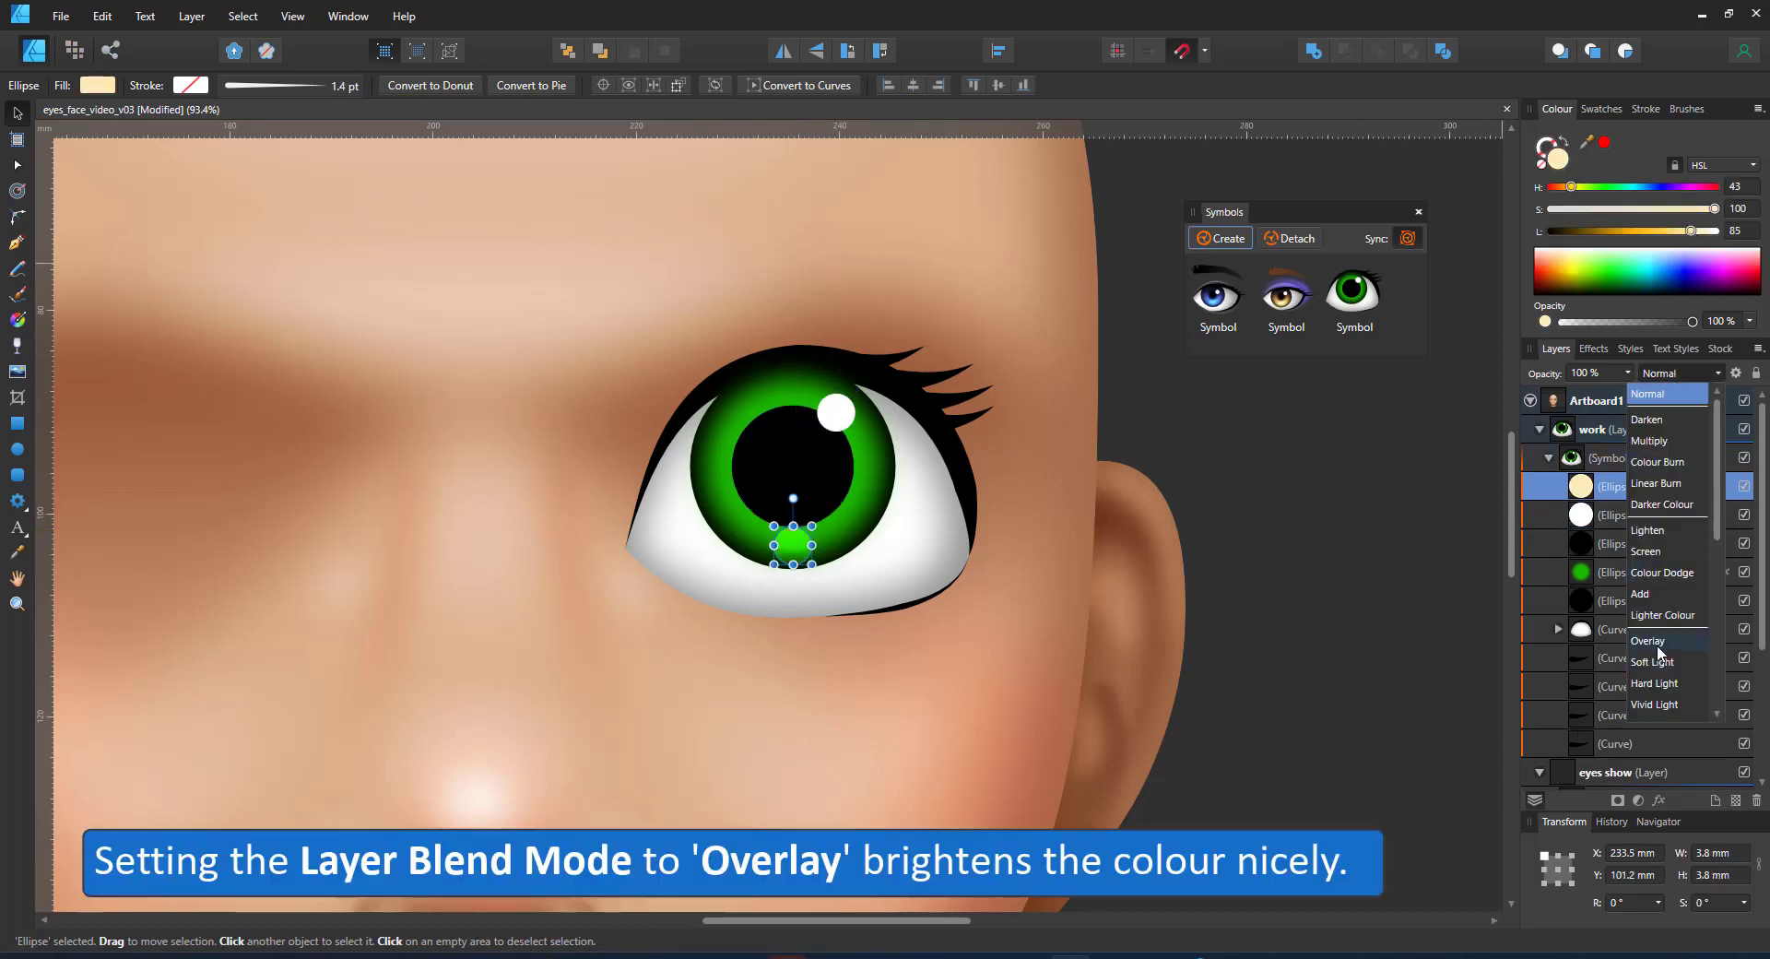
click(1656, 644)
Apply a 10 px Gaussian Blur to the cream circle and stretch it to about 10.3 × 4.6 mm below the pupil.
click(1660, 800)
click(1535, 334)
text(10)
key(Return)
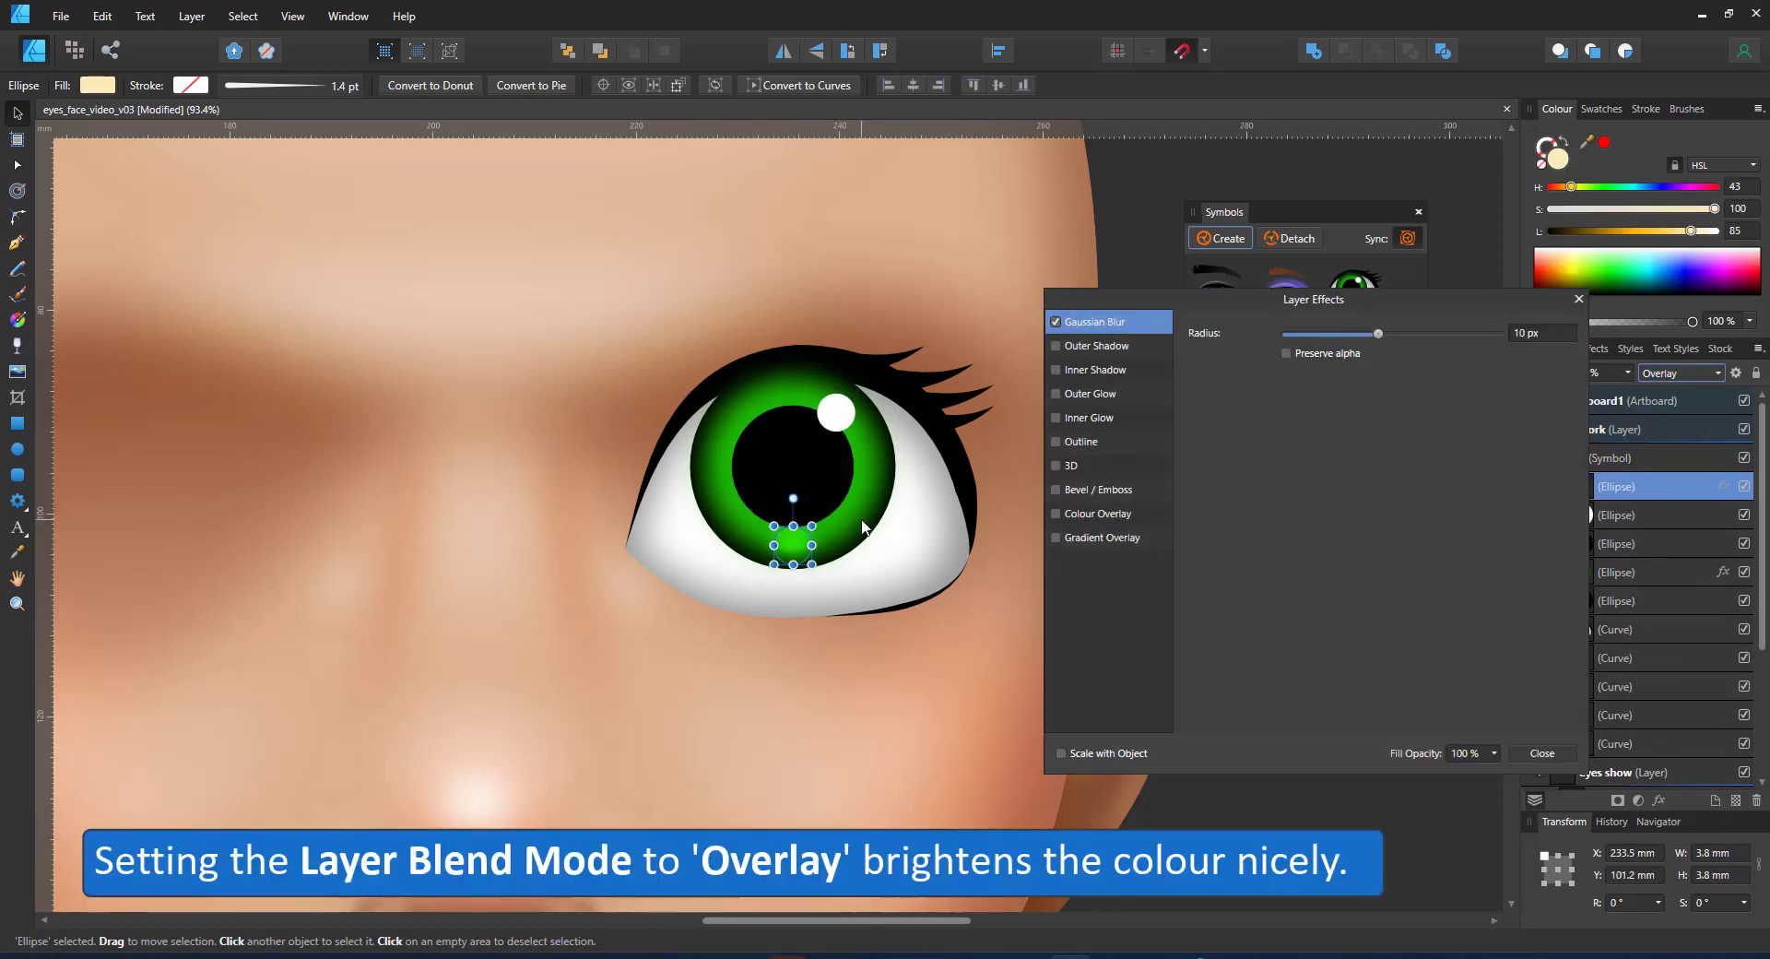
mouse_move(812, 546)
mouse_down()
mouse_move(836, 546)
mouse_move(804, 529)
mouse_up()
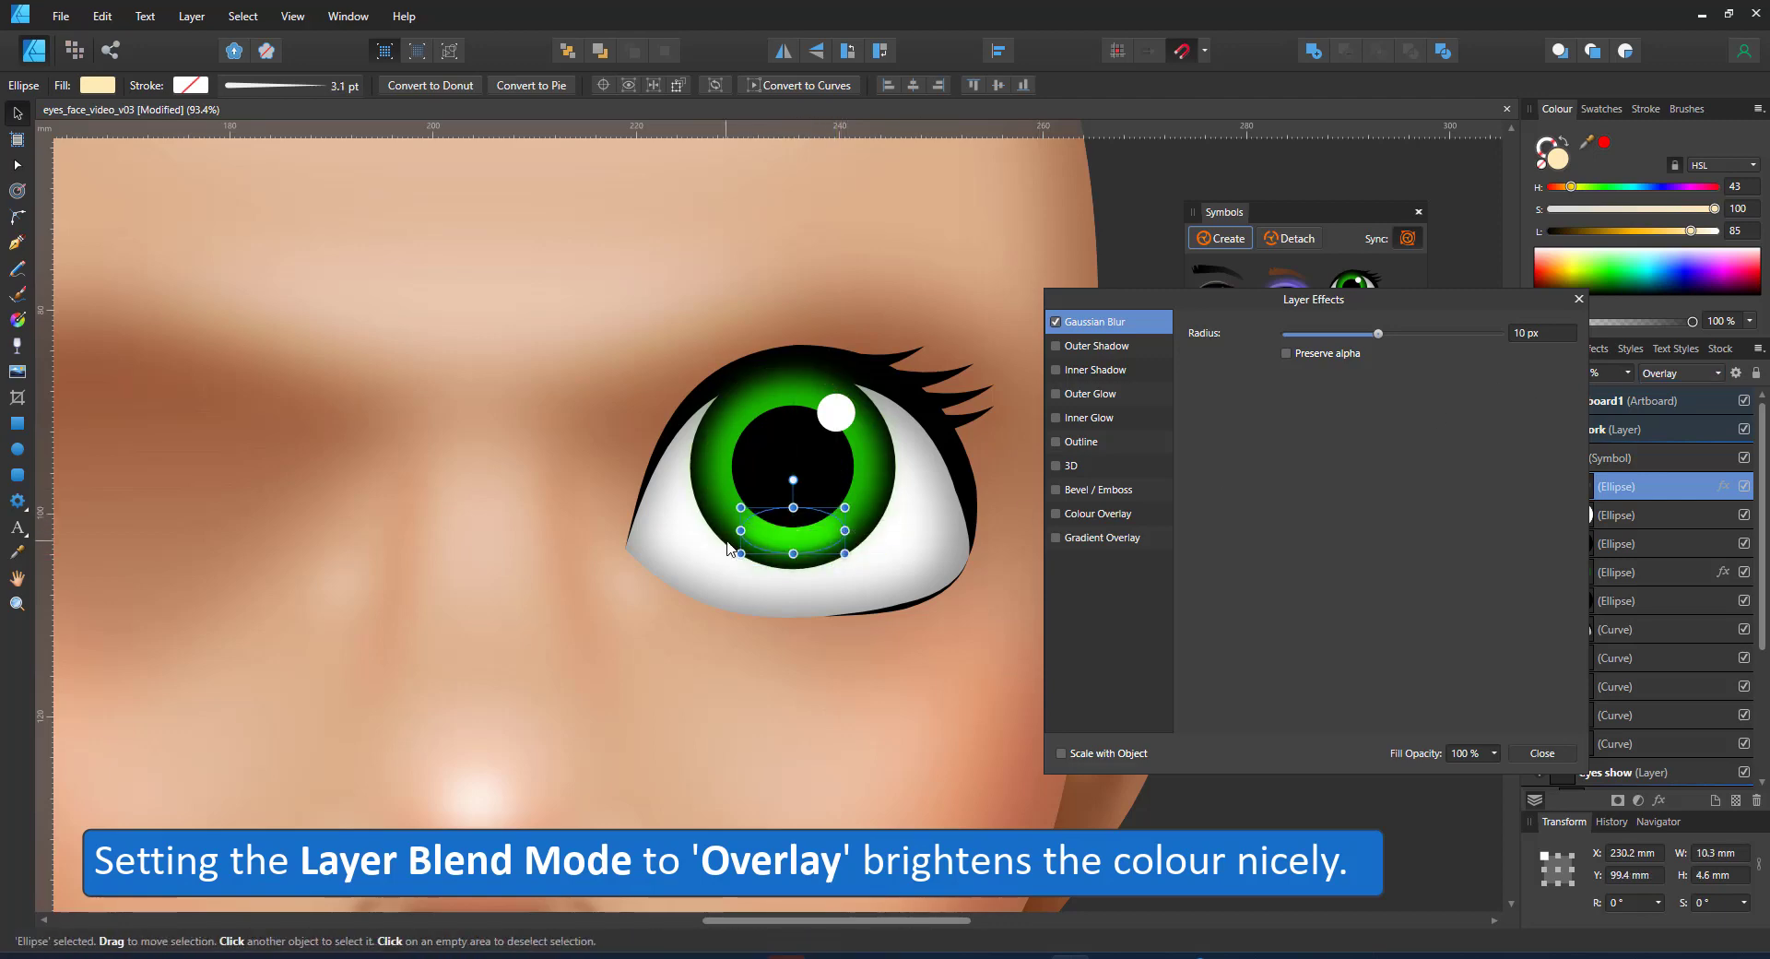
Apply a vertical transparency gradient to the green circle so its colour fades towards the upper lid.
key(y)
click(853, 498)
drag(783, 493, 783, 391)
Place the glow ellipse beneath the pupil, fill it with lime (H 78, S 100, L 54) and set its blend mode to Add.
click(16, 115)
click(786, 540)
drag(1691, 231, 1716, 230)
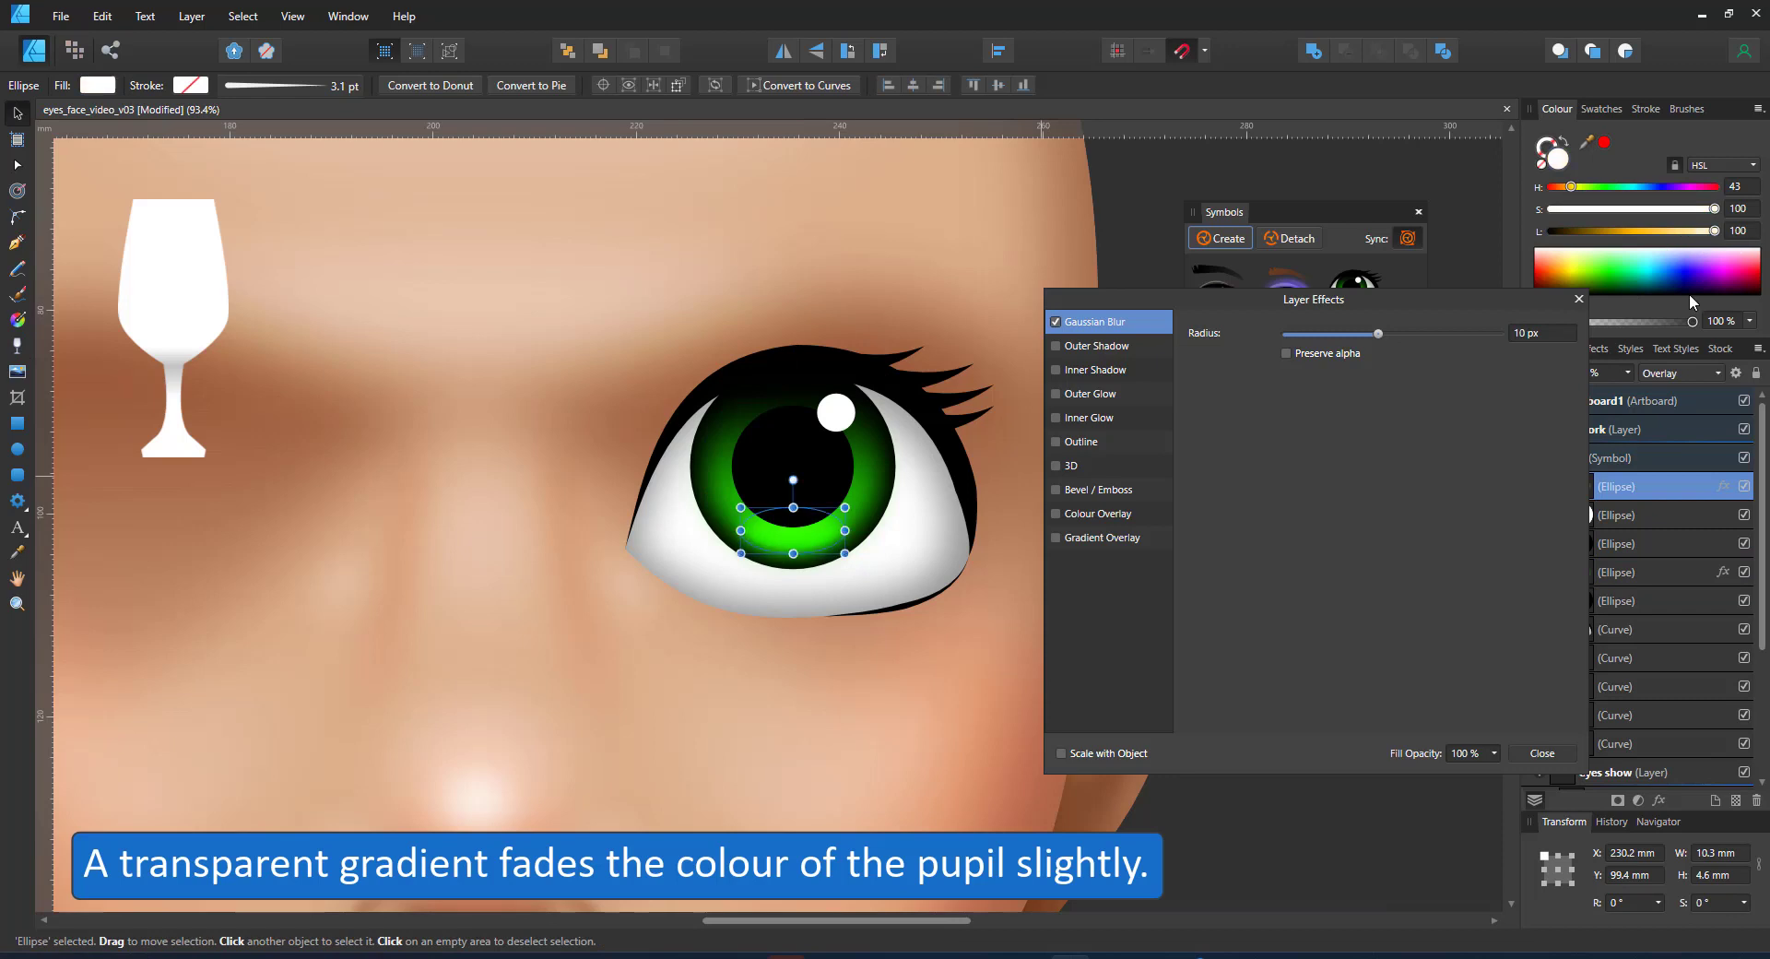
click(1680, 372)
click(1652, 484)
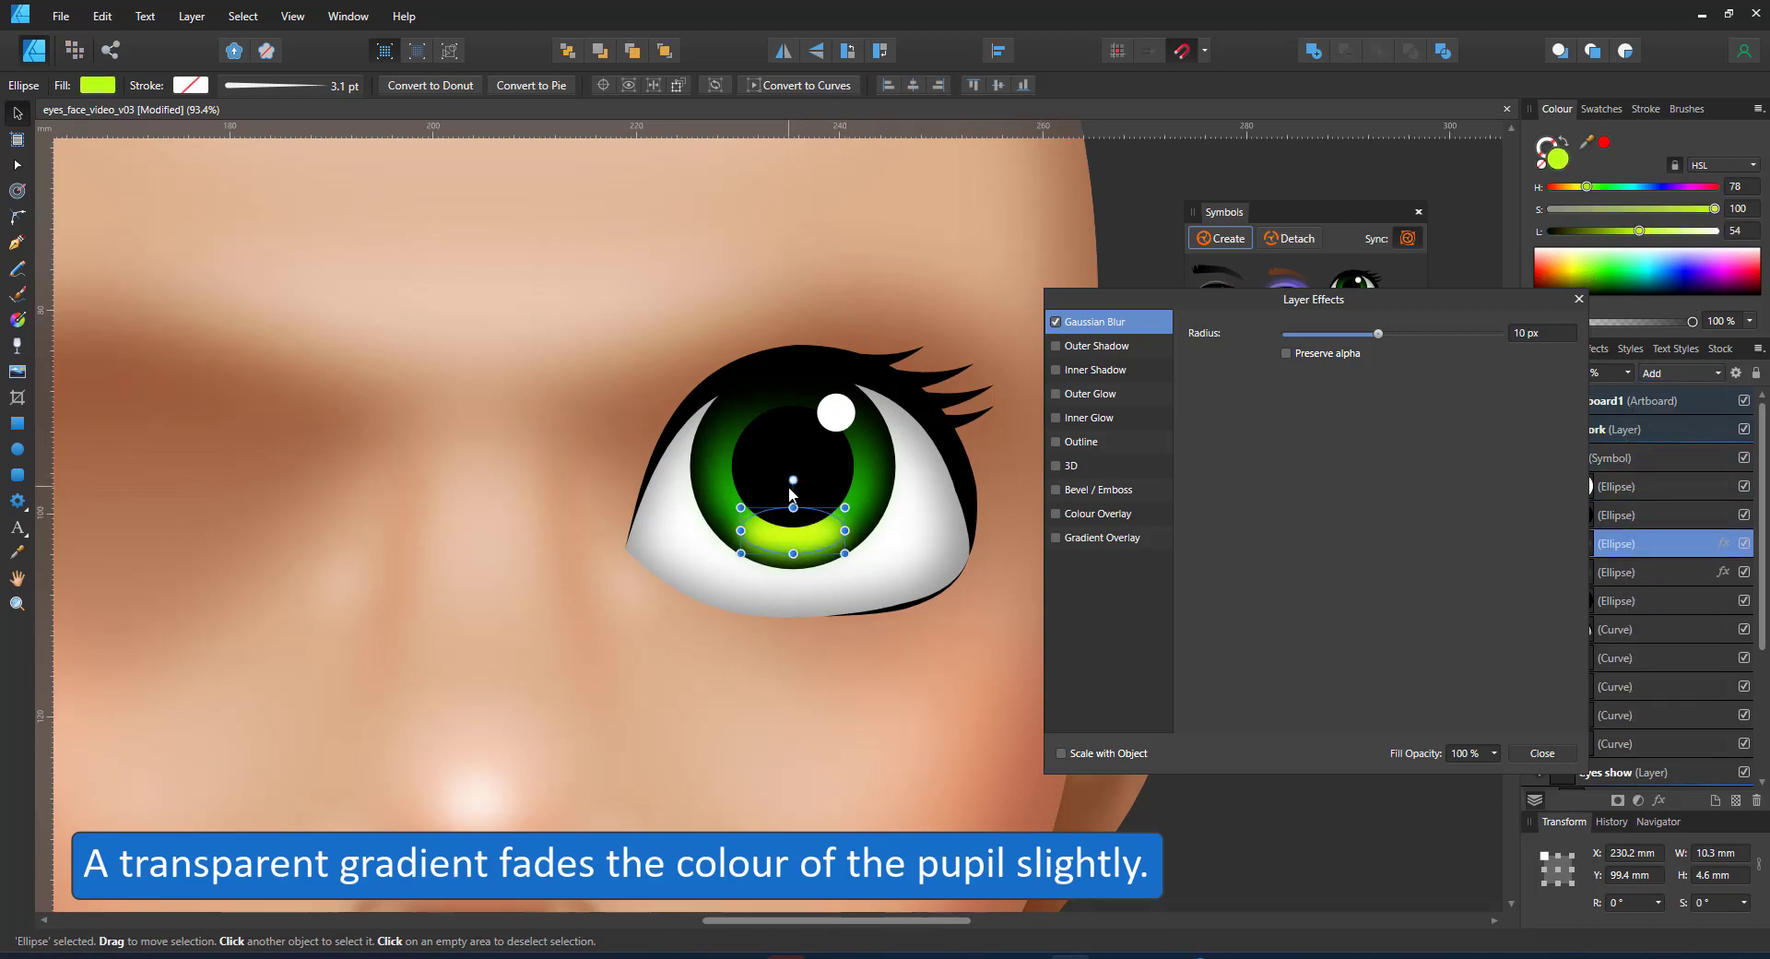
Draw a short vertical line with the Pen tool beside the inner eye corner and colour its stroke white.
click(17, 242)
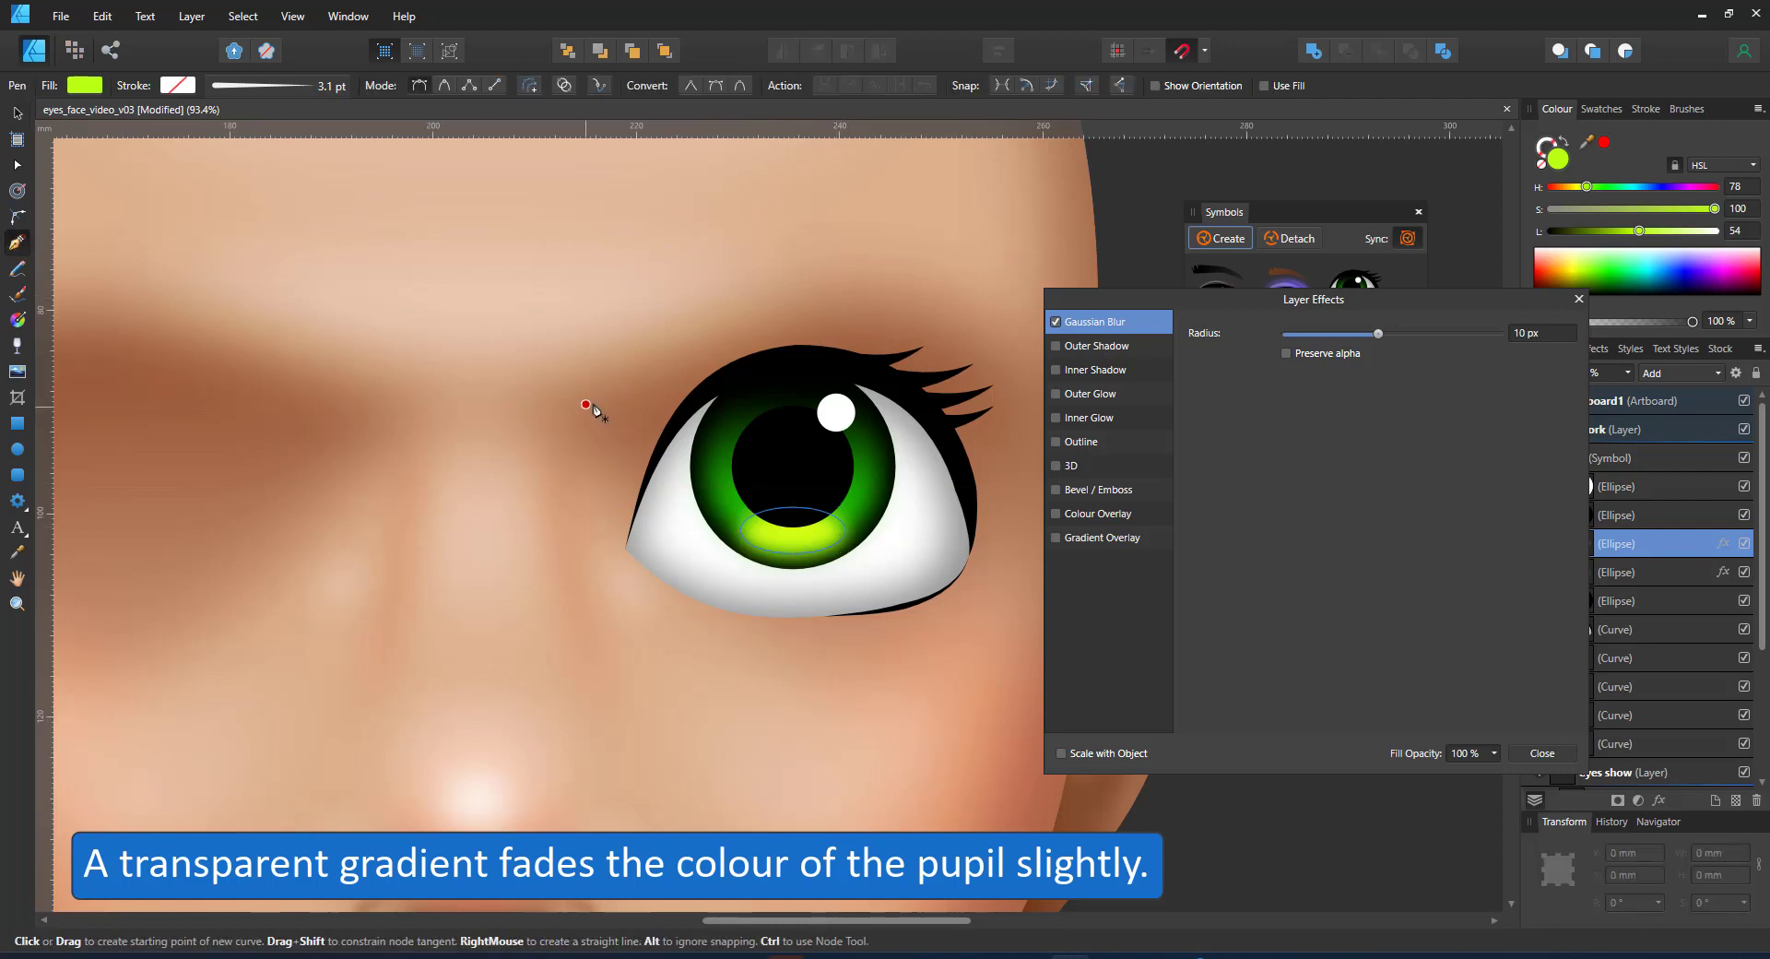
click(604, 403)
click(604, 526)
click(1600, 209)
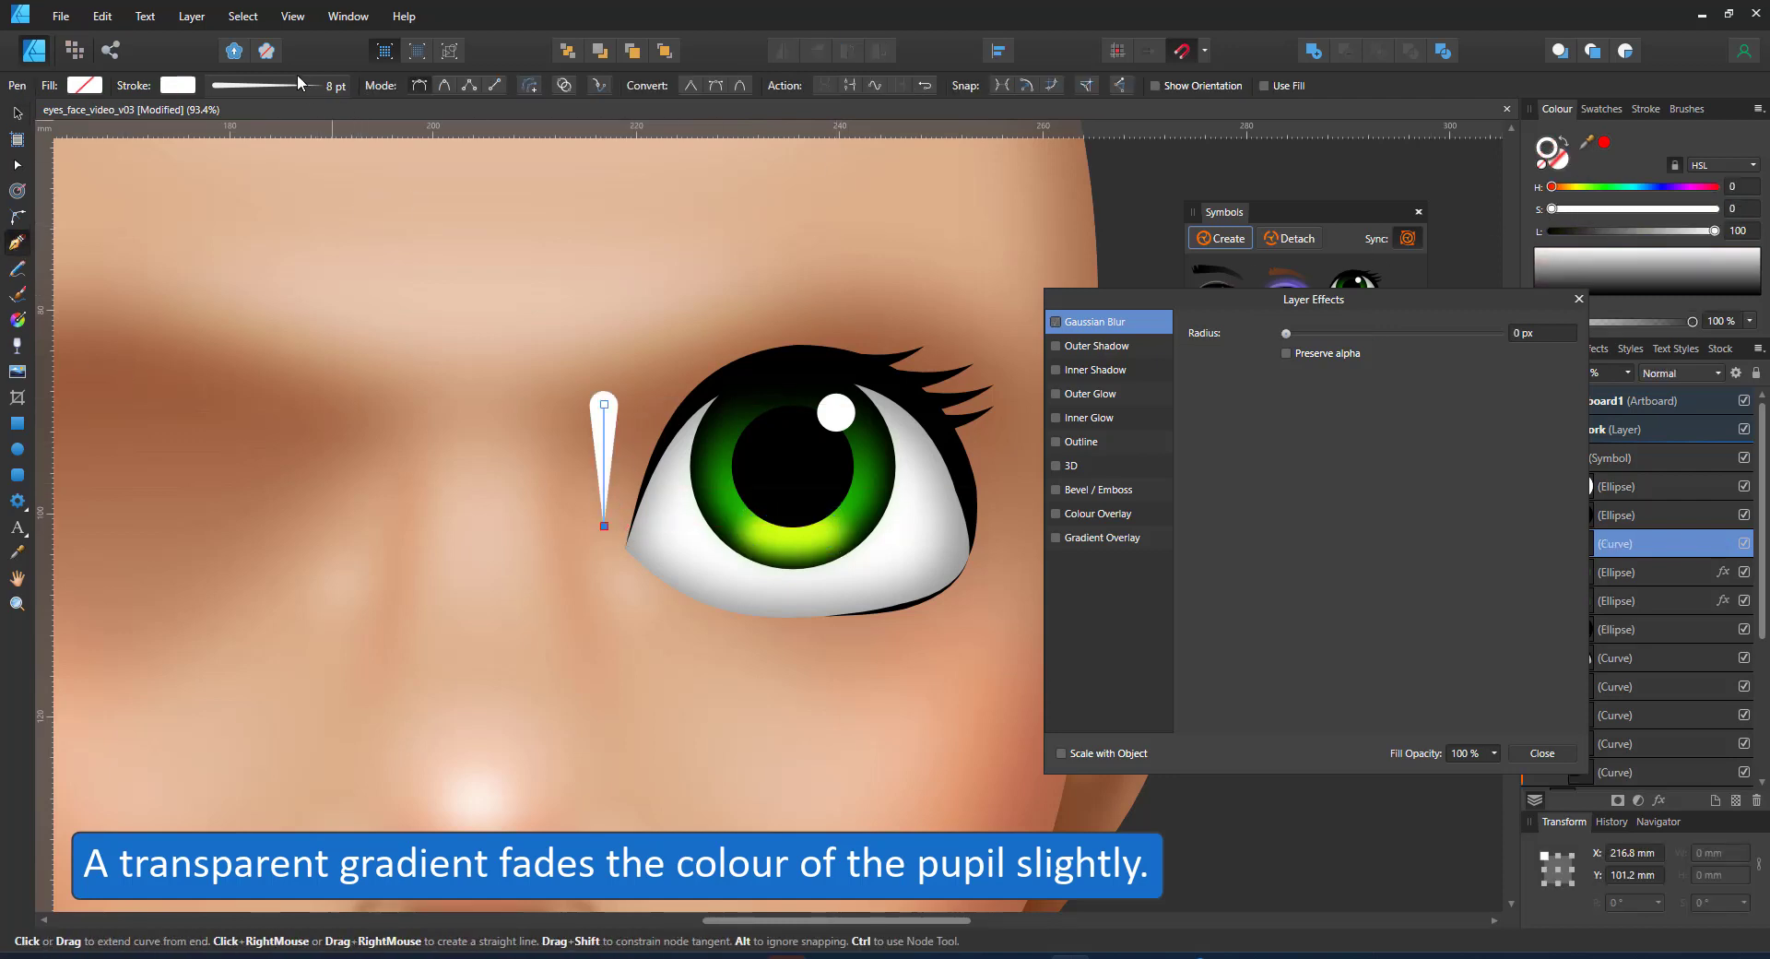
Edit the white line's pressure curve so the stroke is full in the middle and tapers to points at both ends.
click(291, 85)
click(339, 374)
drag(140, 397, 140, 534)
drag(251, 534, 255, 395)
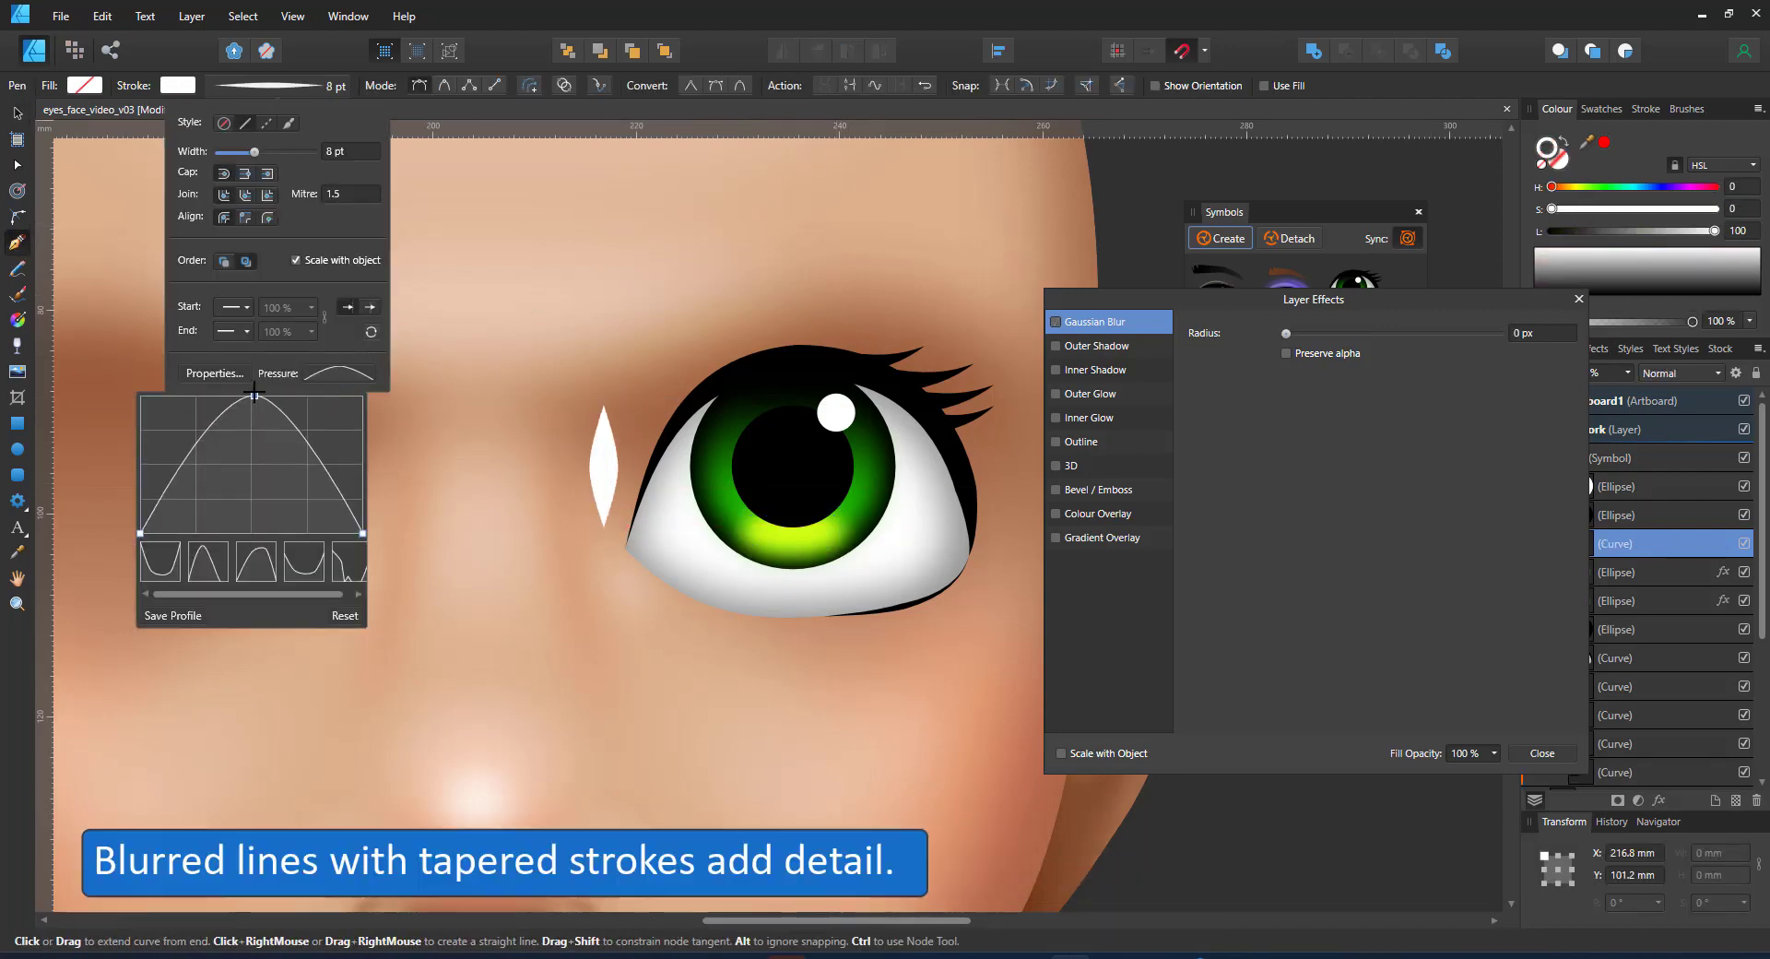
click(349, 133)
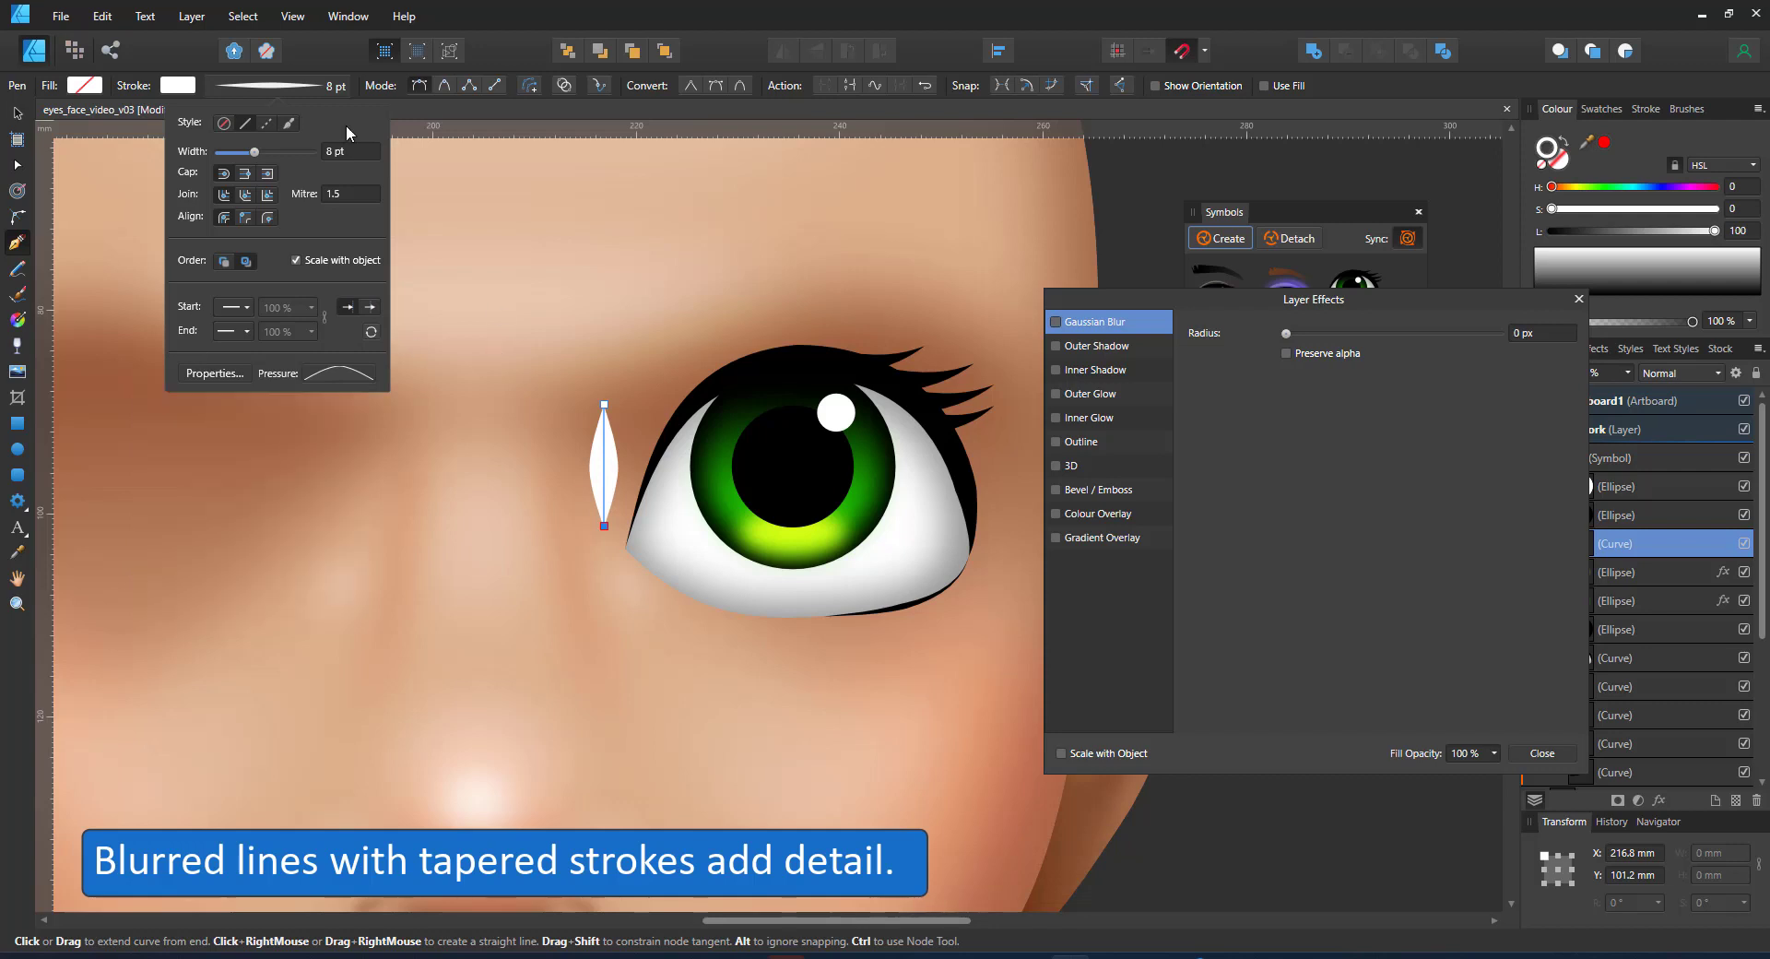
Apply a 2 px Gaussian Blur to the white line and shorten it to about 7.5 mm.
click(1537, 334)
text(1)
key(Return)
key(v)
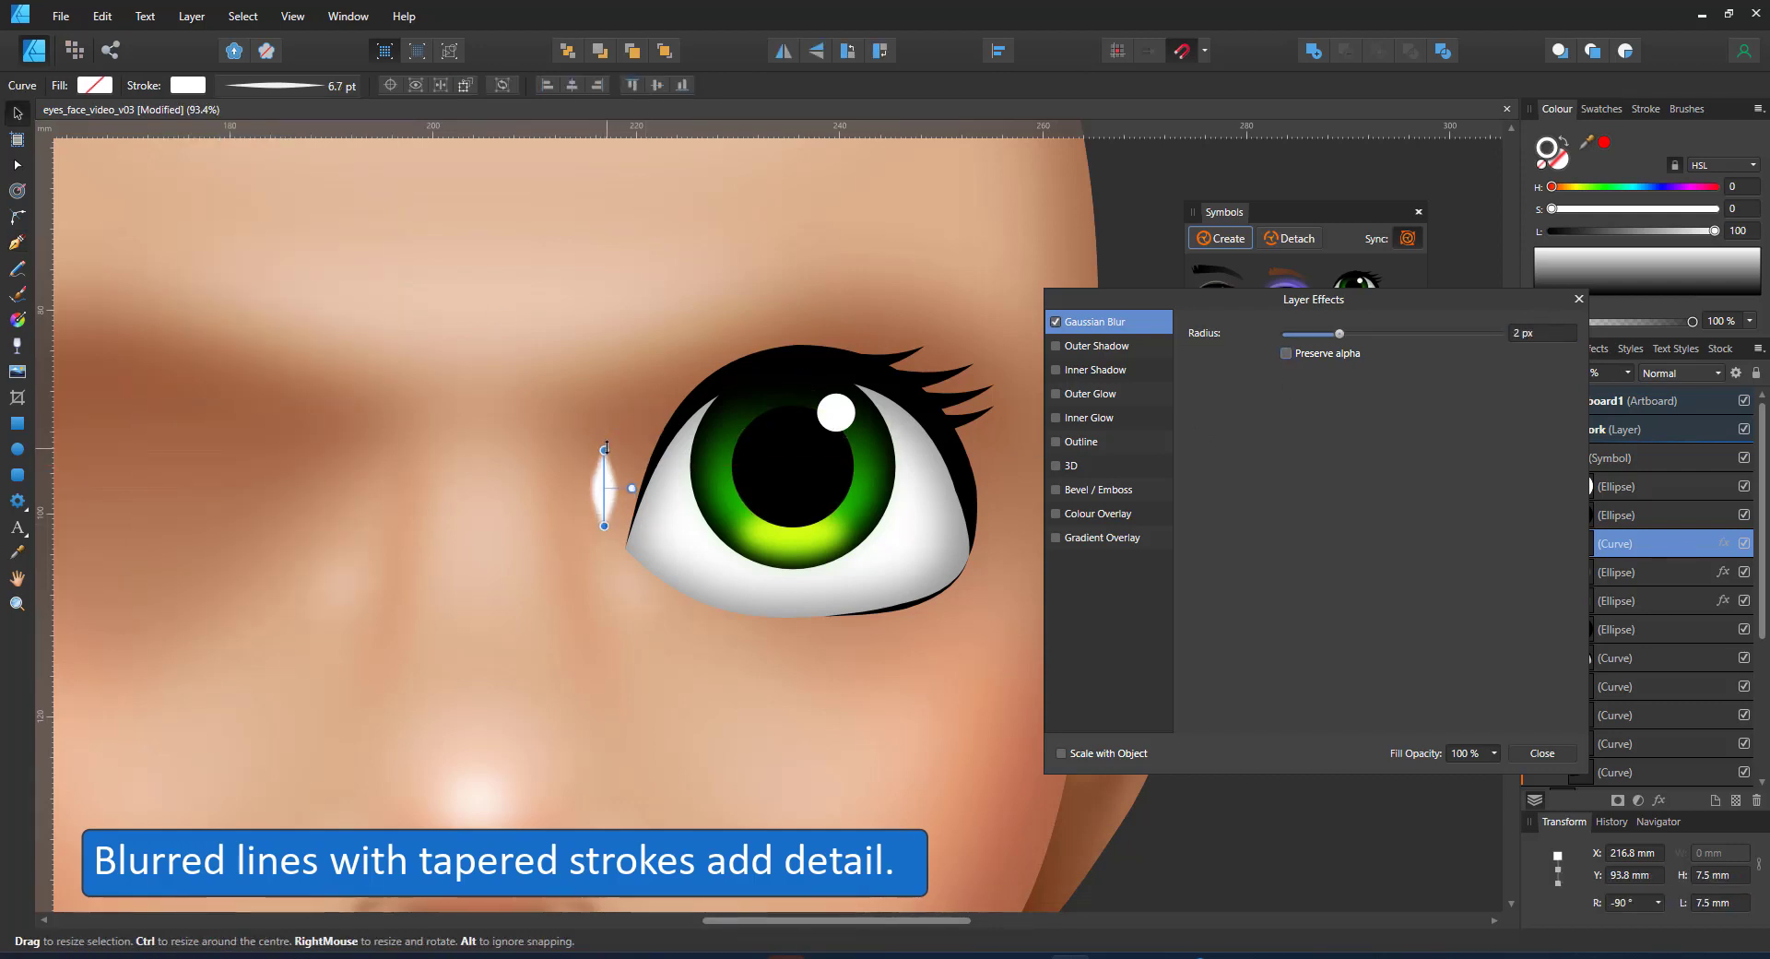
Set the line to a 4 pt stroke with Overlay blending, lay it almost horizontally across the iris's inner side and group it.
click(277, 85)
mouse_move(600, 495)
mouse_down()
mouse_move(789, 532)
mouse_move(747, 524)
mouse_move(726, 485)
mouse_up()
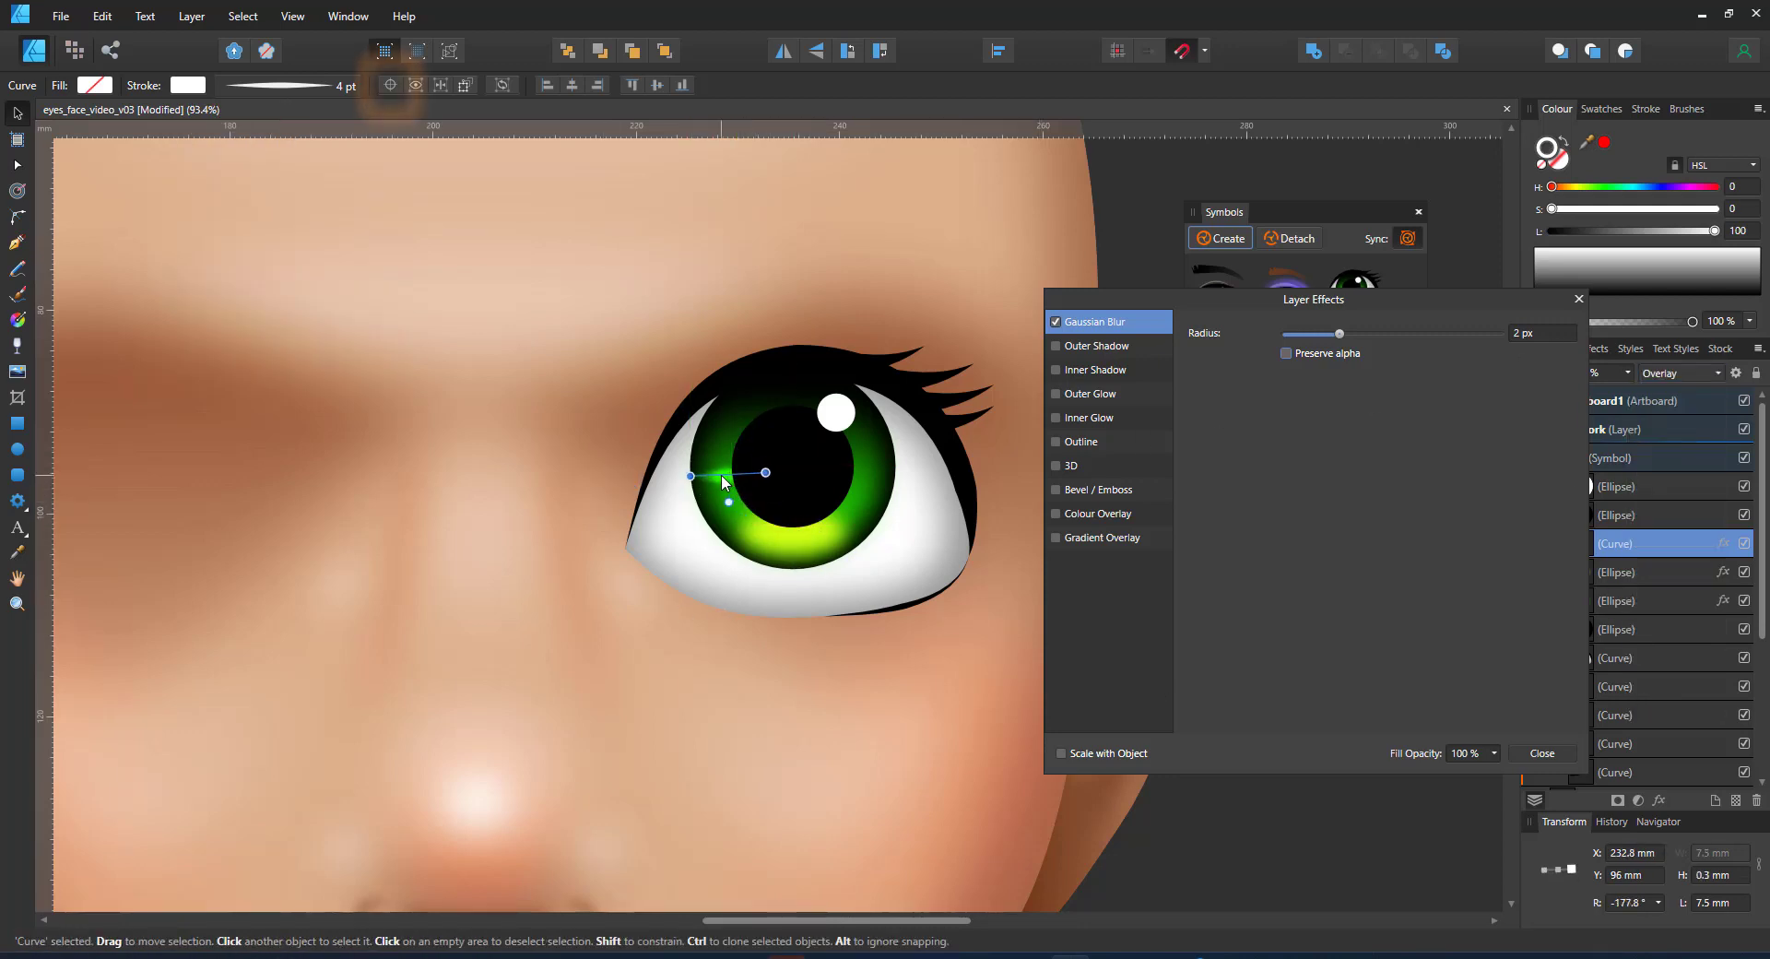
key(ctrl+g)
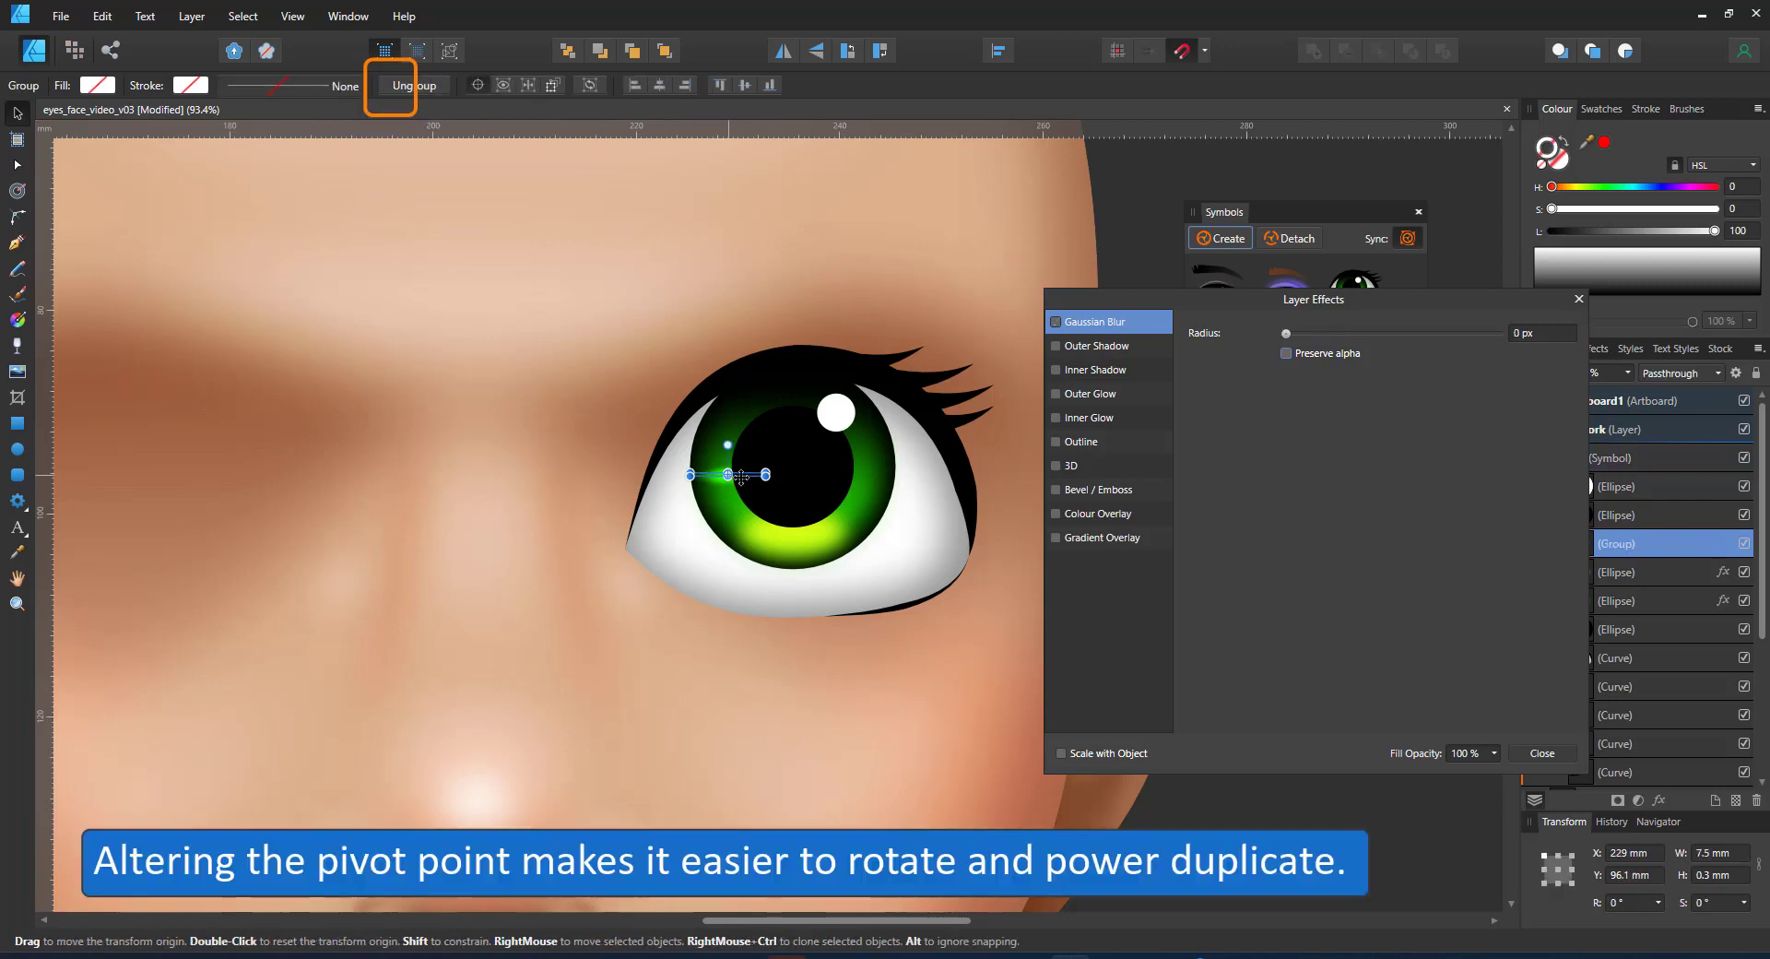
Move the grouped line's pivot to the pupil centre, rotate a copy slightly and power duplicate it around the lower iris as radial streaks.
mouse_move(728, 476)
mouse_down()
mouse_move(793, 472)
mouse_move(709, 478)
mouse_move(709, 437)
mouse_move(710, 456)
mouse_up()
key(ctrl+j)
key(ctrl+j)
key(ctrl+j)
key(ctrl+j)
key(ctrl+j)
key(ctrl+j)
key(ctrl+j)
key(ctrl+j)
key(ctrl+j)
key(ctrl+j)
key(ctrl+j)
key(ctrl+j)
key(ctrl+j)
key(ctrl+j)
key(ctrl+j)
key(ctrl+j)
key(ctrl+j)
key(ctrl+j)
key(ctrl+j)
key(ctrl+j)
key(ctrl+j)
key(ctrl+j)
key(ctrl+j)
key(ctrl+j)
key(ctrl+j)
key(ctrl+j)
key(ctrl+j)
key(ctrl+j)
key(ctrl+j)
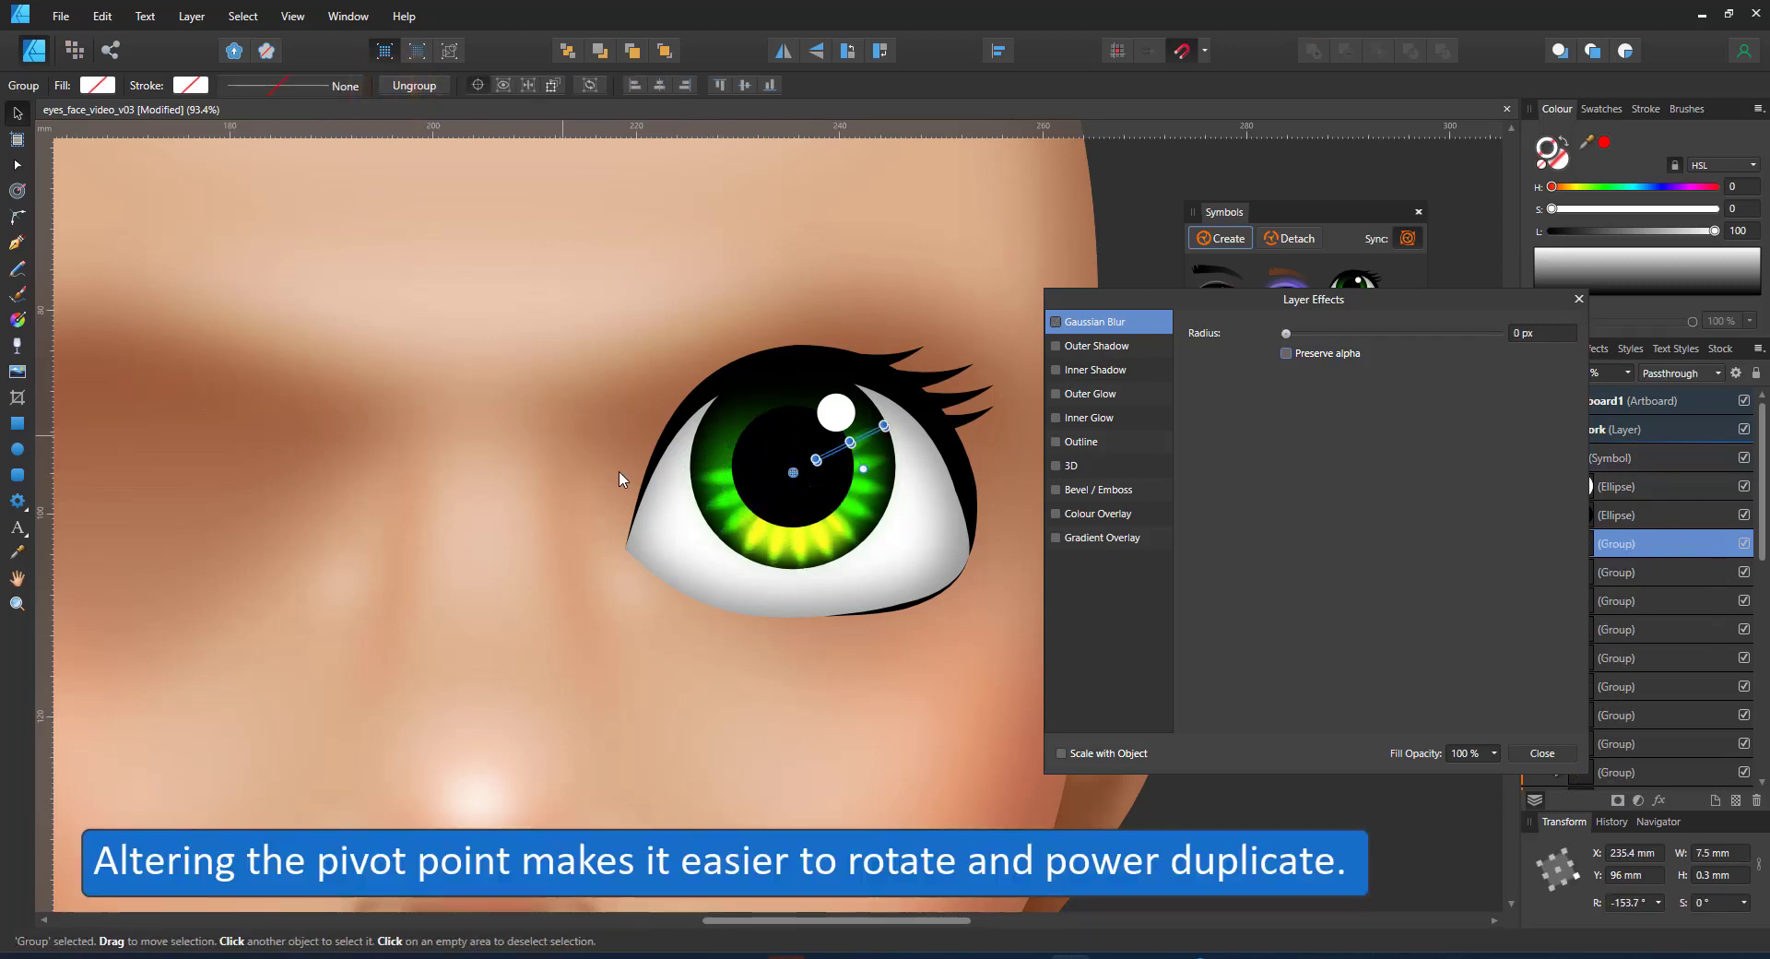
drag(742, 428, 741, 430)
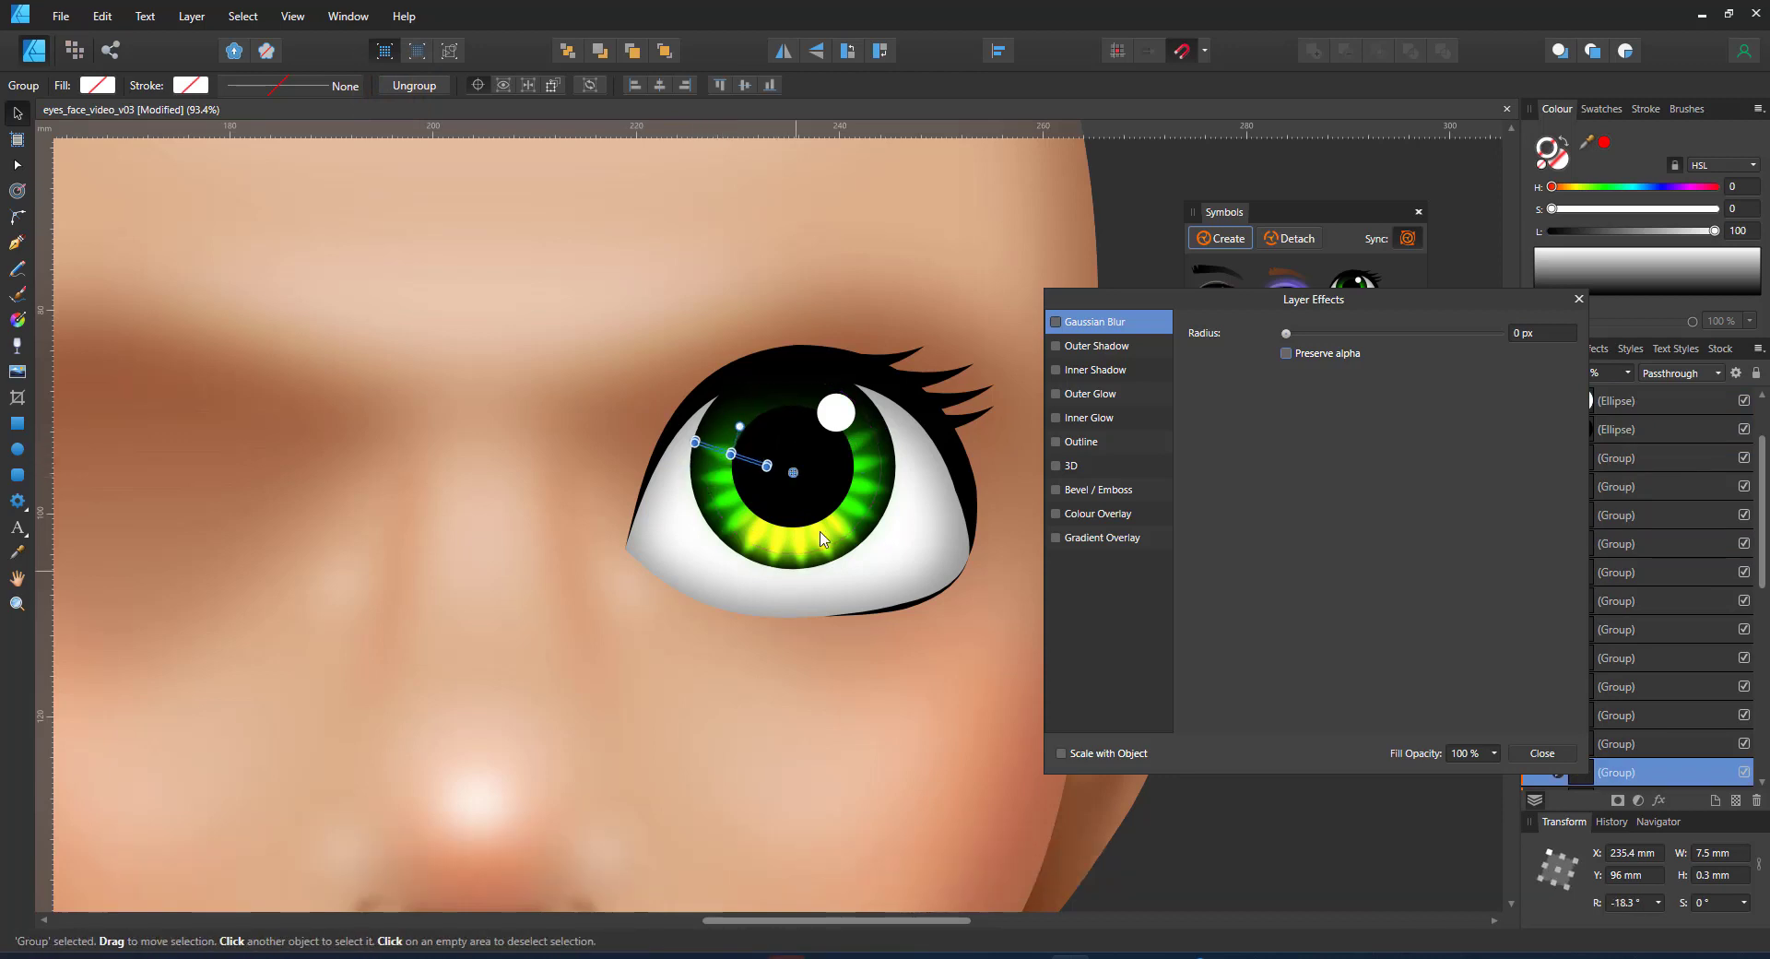
Duplicate the finished eye symbol, flip the copy horizontally and place it on the other side of the face.
click(819, 530)
click(1578, 299)
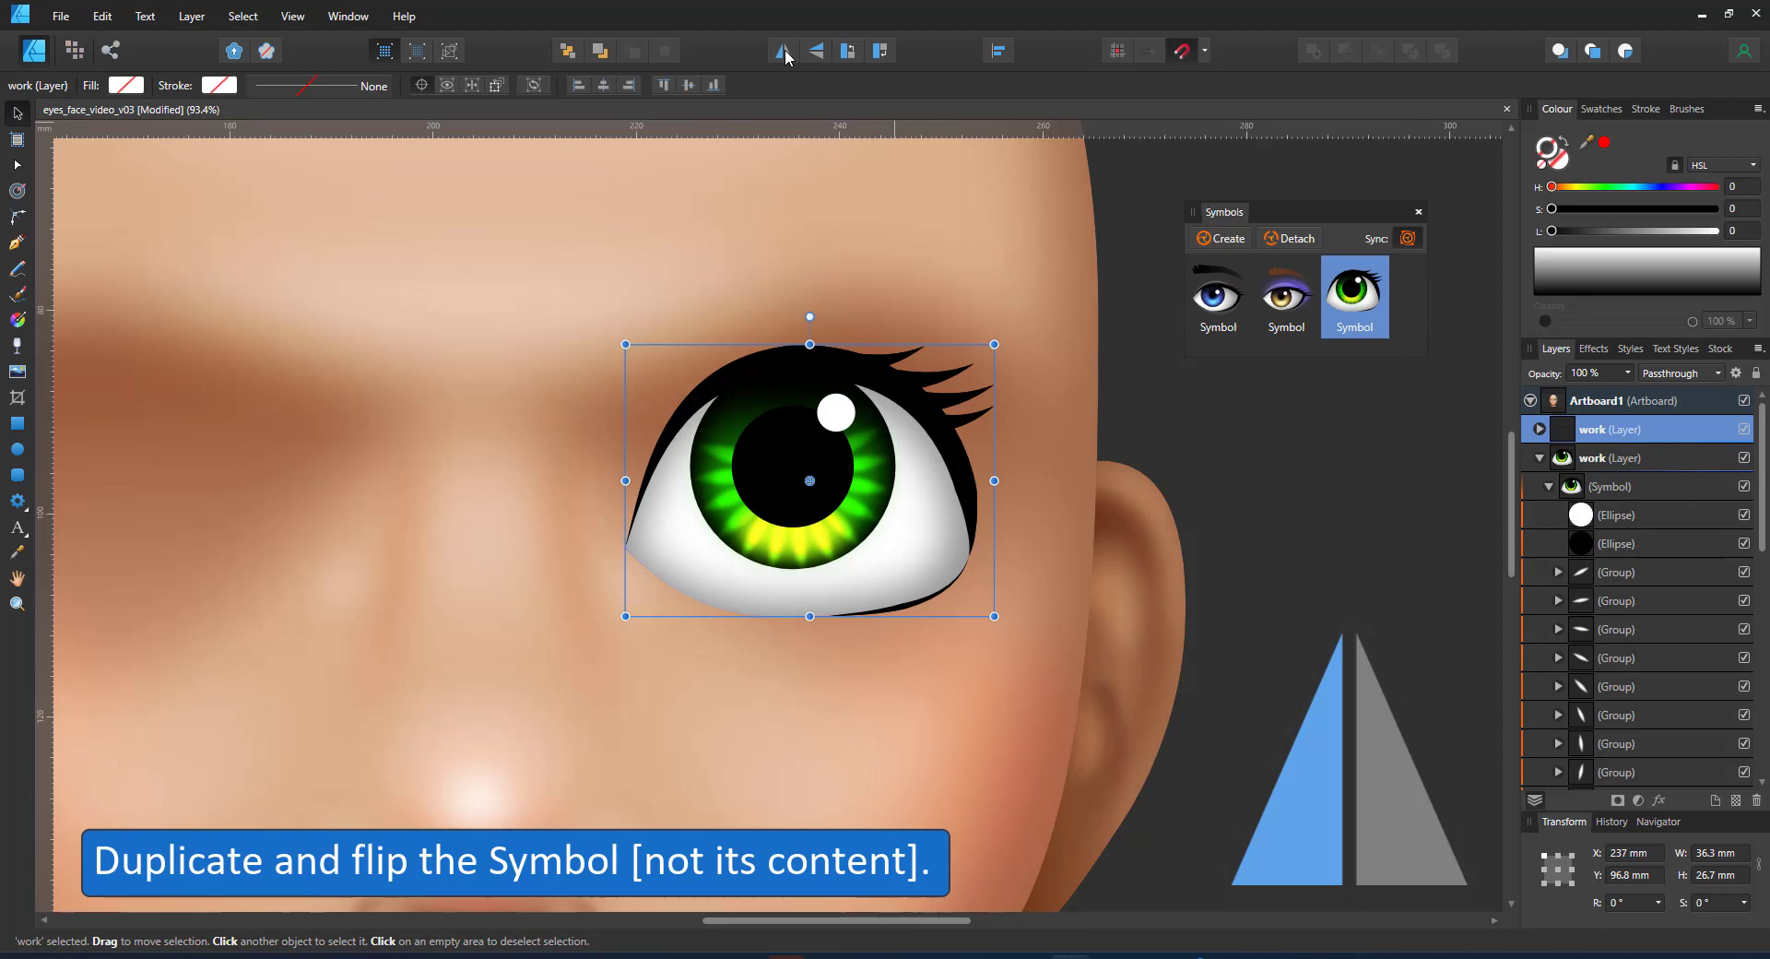
click(785, 52)
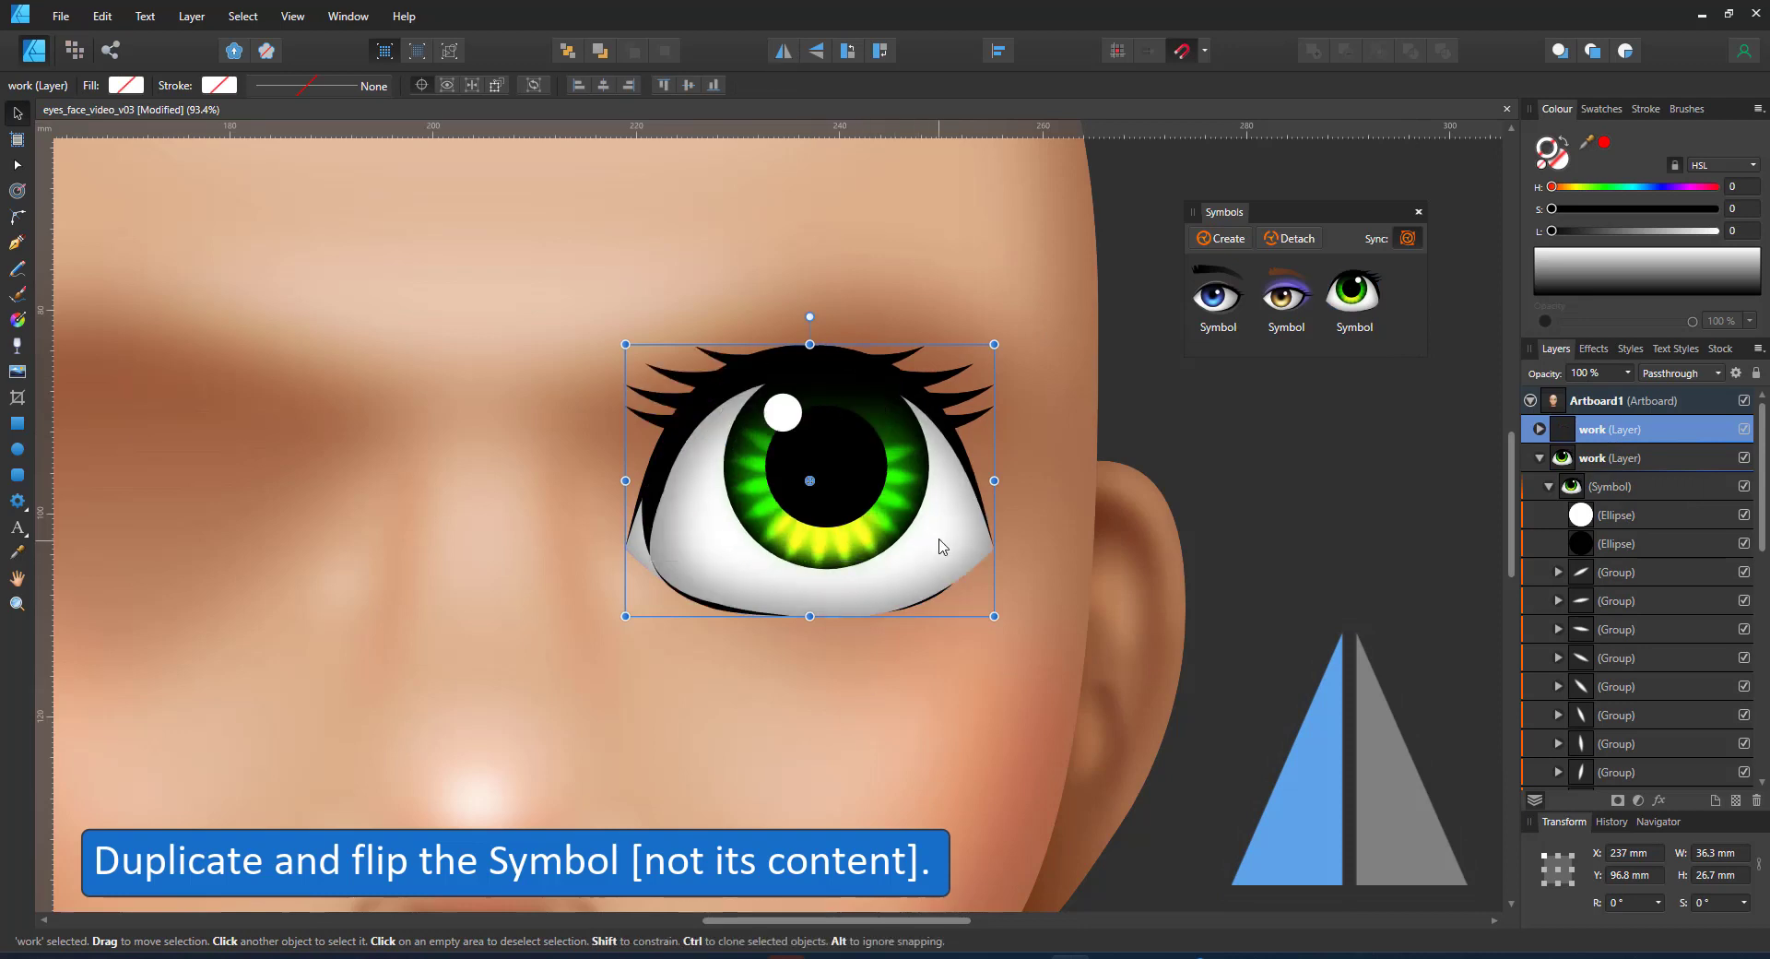
drag(939, 537, 271, 522)
Select both eye symbols and nudge them slightly right and down together so they sit centred on the face.
key(ctrl+0)
shift+click(882, 530)
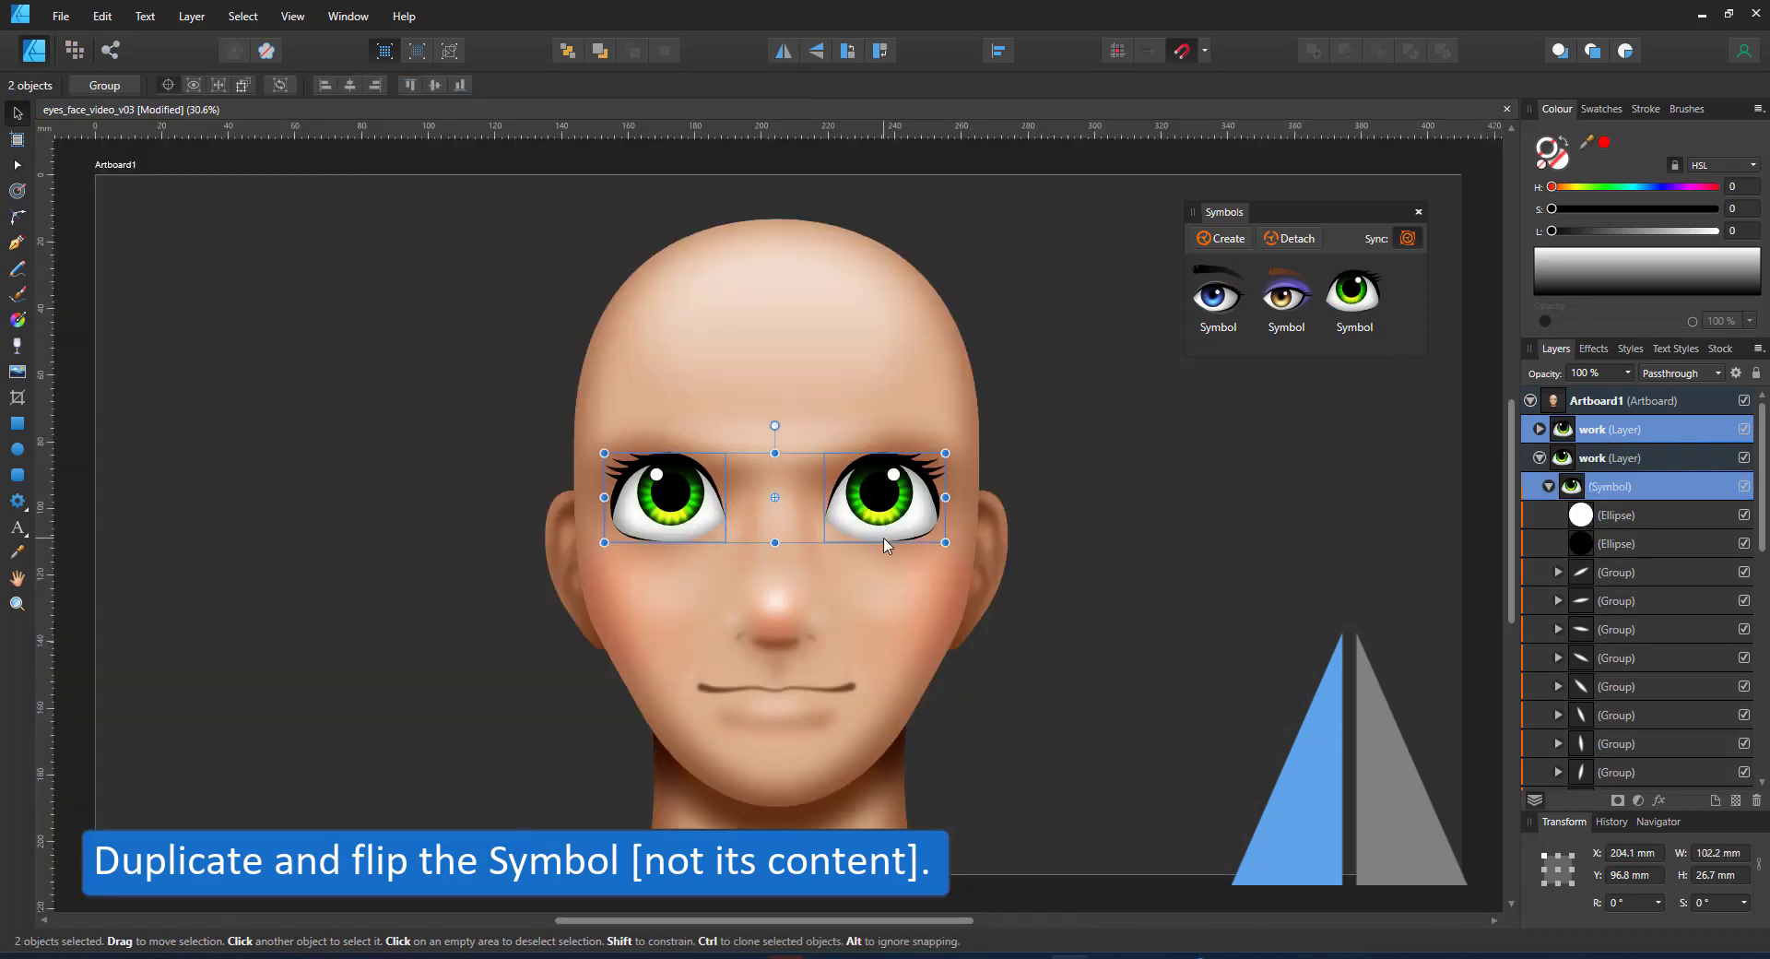
drag(870, 496, 873, 499)
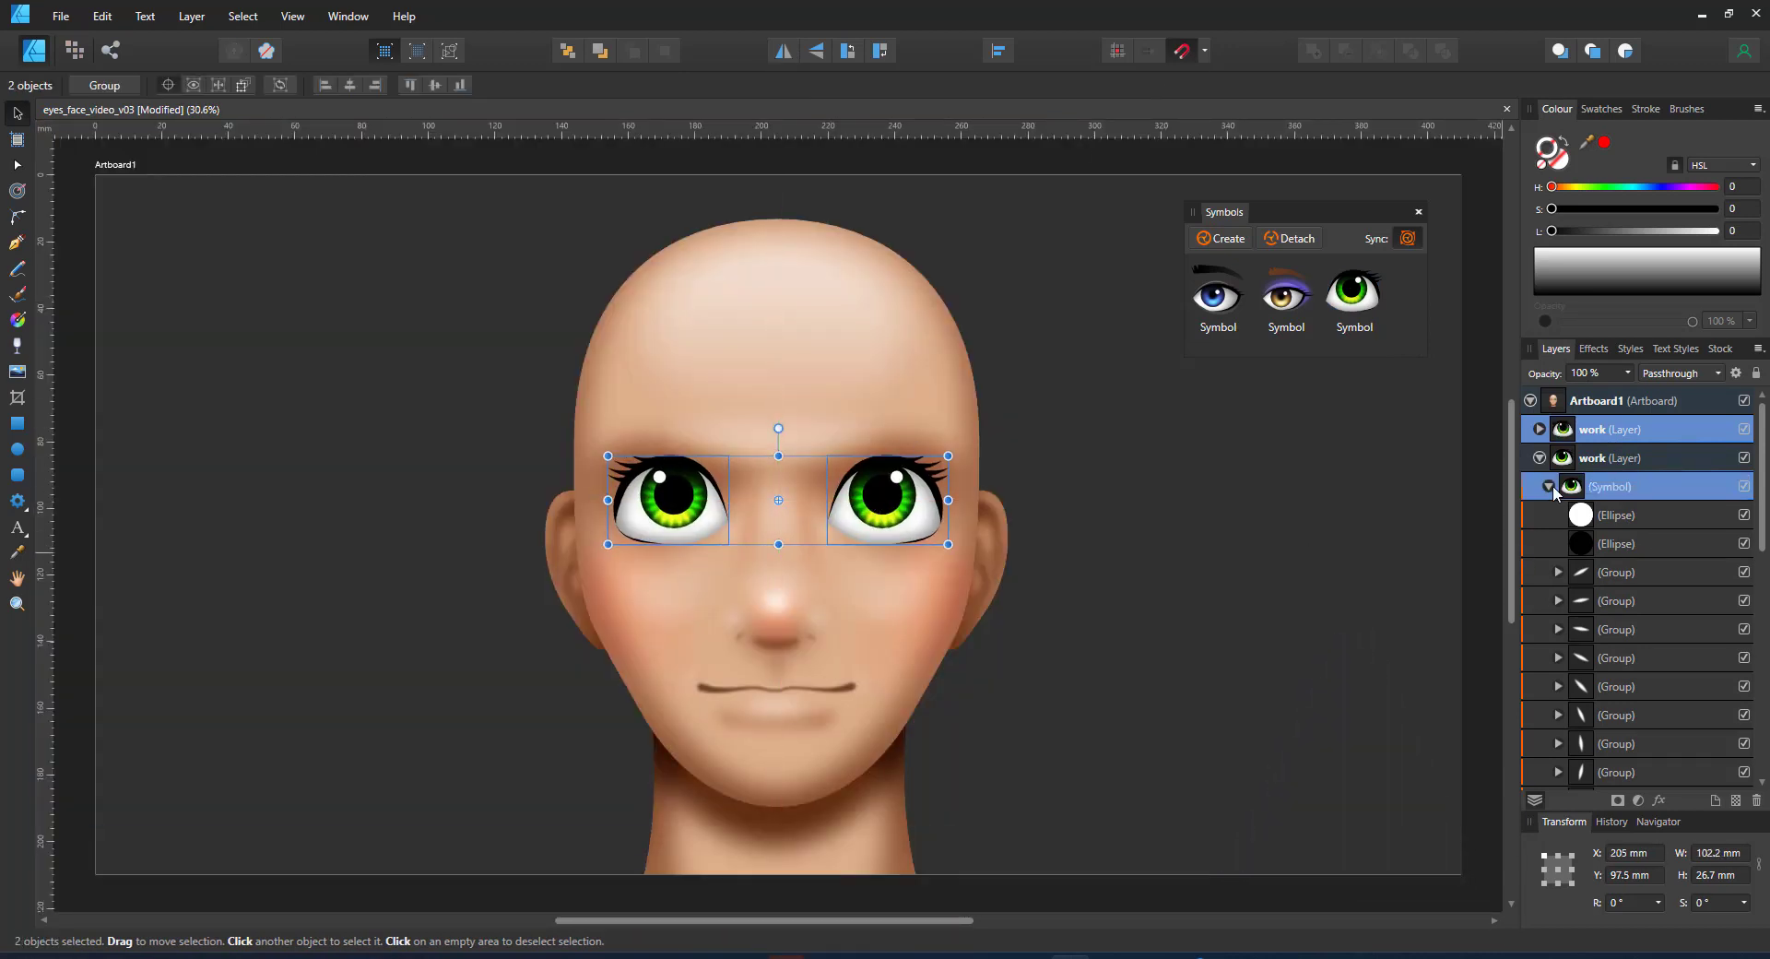
With symbol syncing off, move the left-hand eye's white highlight to the upper right of its pupil.
click(1361, 289)
click(702, 503)
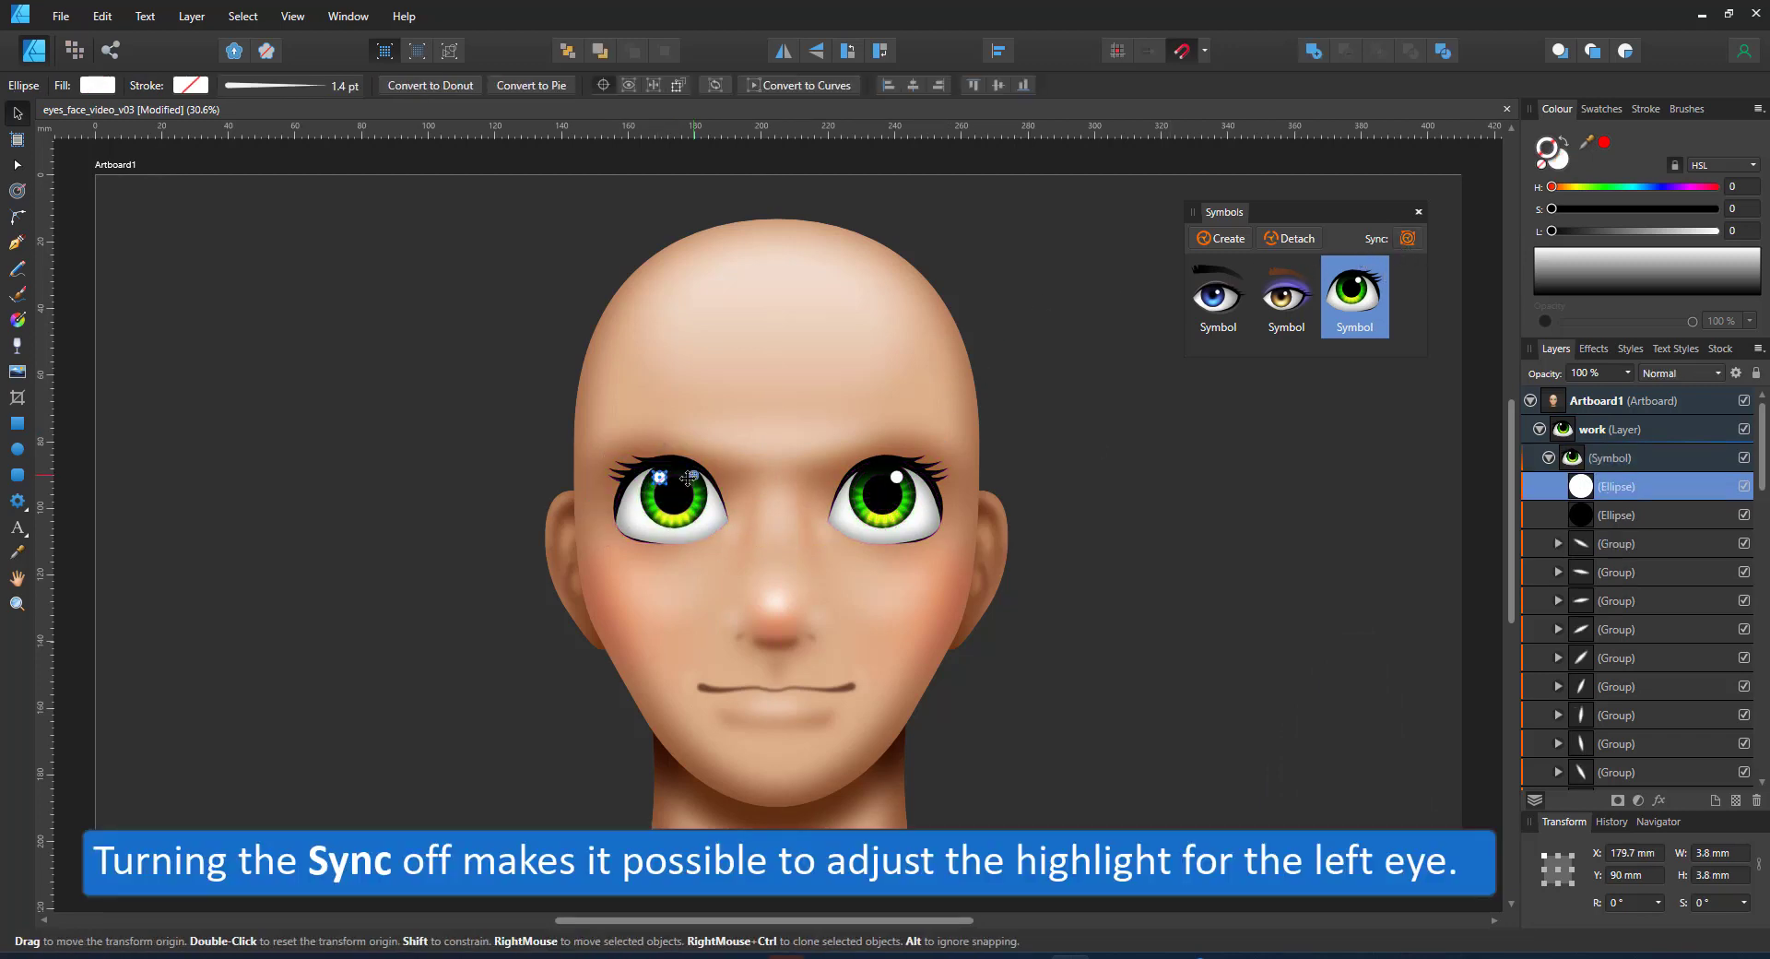
mouse_move(688, 477)
mouse_down()
mouse_move(660, 479)
mouse_move(687, 483)
mouse_up()
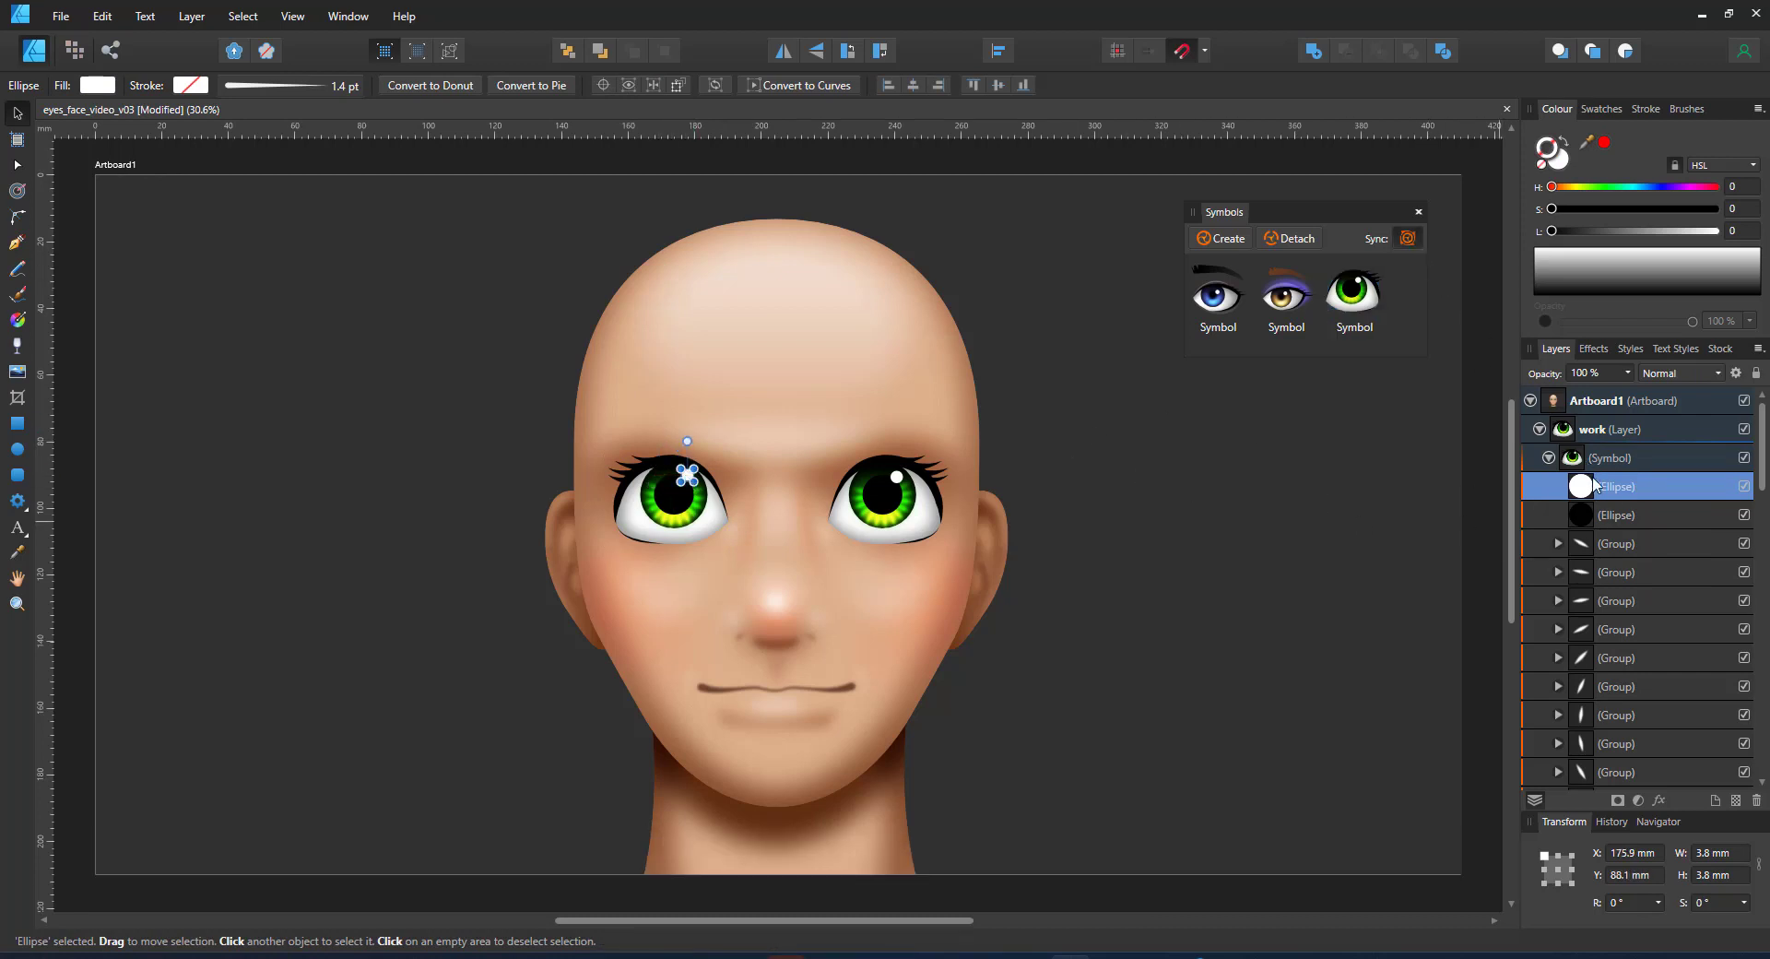
Nest the pupil and all the radial streak groups inside the iris ellipse of the eye symbol.
scroll(1630, 535, down, 2)
scroll(1634, 530, up, 2)
click(1628, 507)
scroll(1627, 530, down, 1)
scroll(1627, 542, down, 2)
shift+click(1615, 688)
drag(1614, 689, 1617, 716)
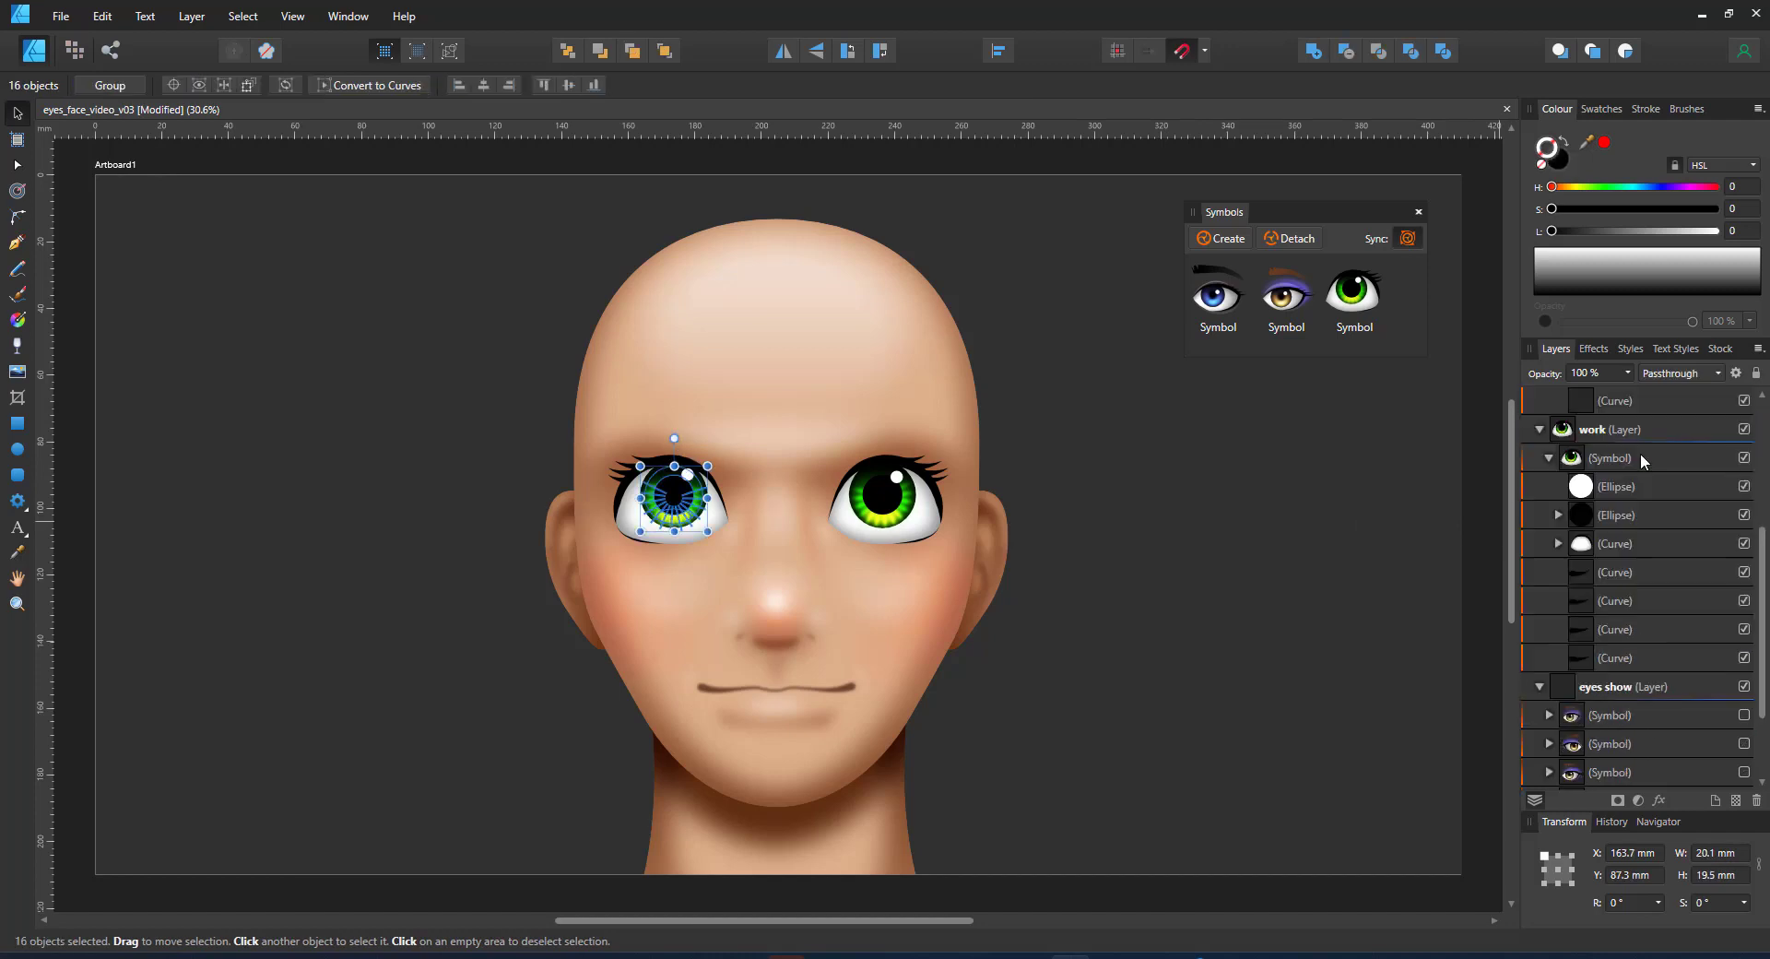
Select the right-hand eye's iris with its highlight, lower it slightly and shrink it to about 17.7 mm.
click(1610, 518)
shift+click(1634, 484)
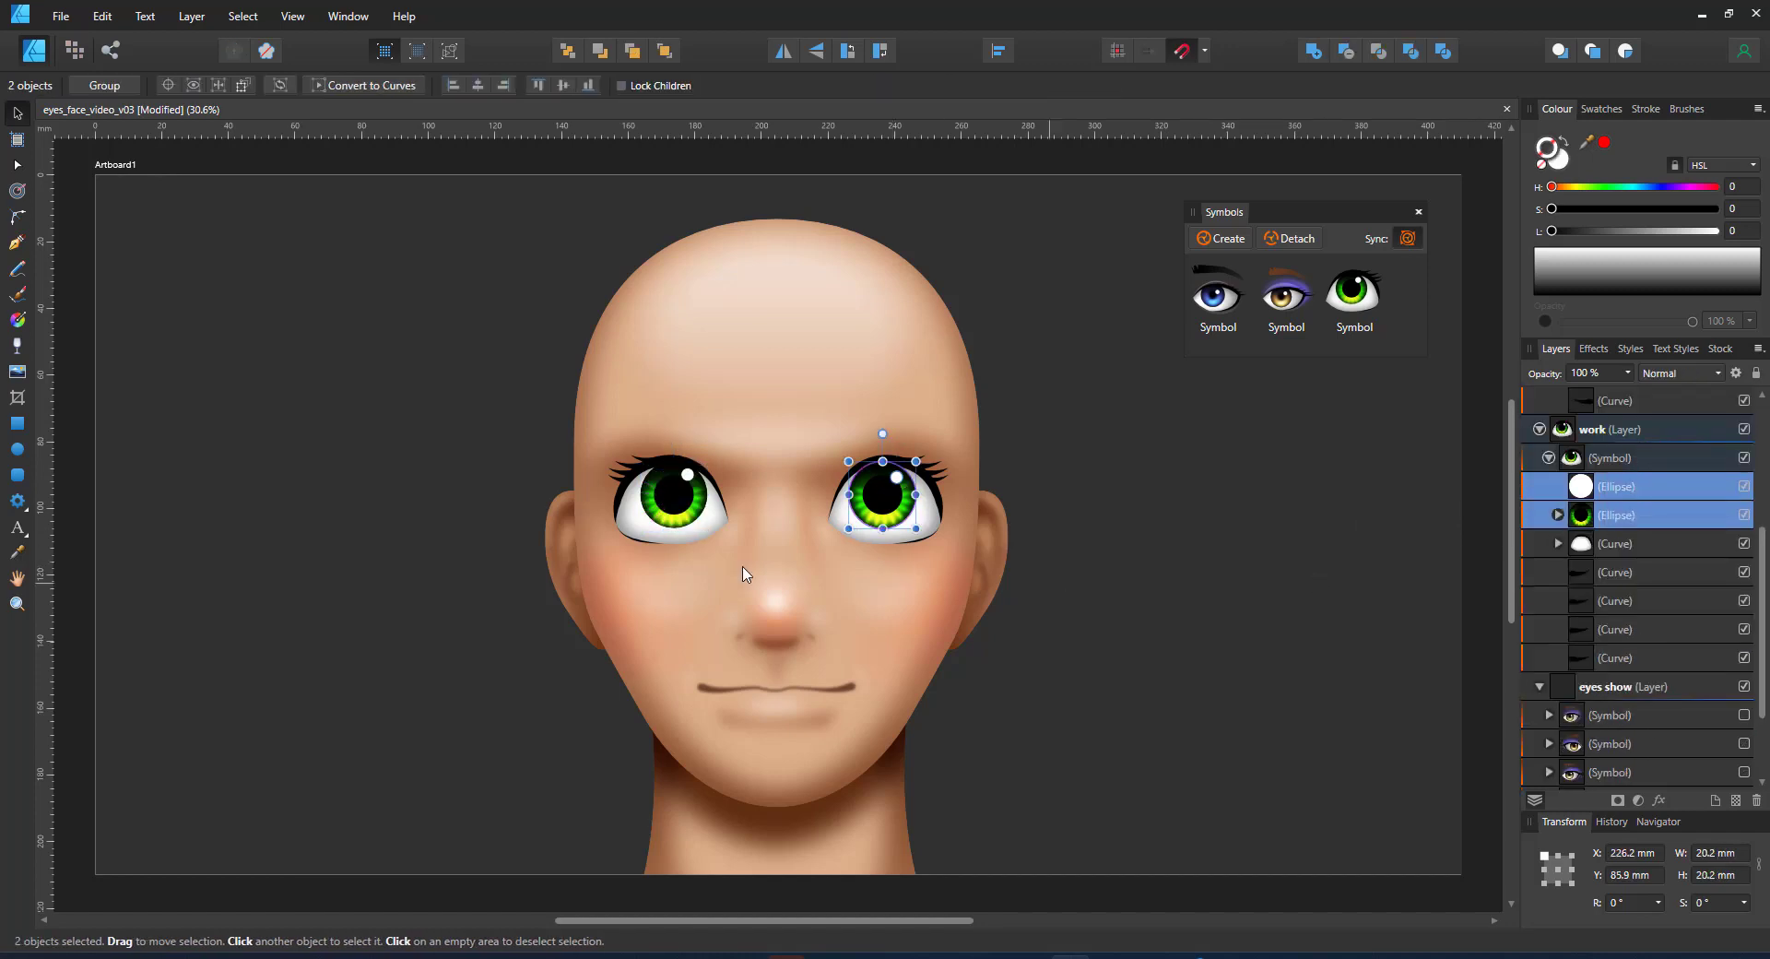
scroll(900, 577, up, 3)
drag(928, 497, 919, 503)
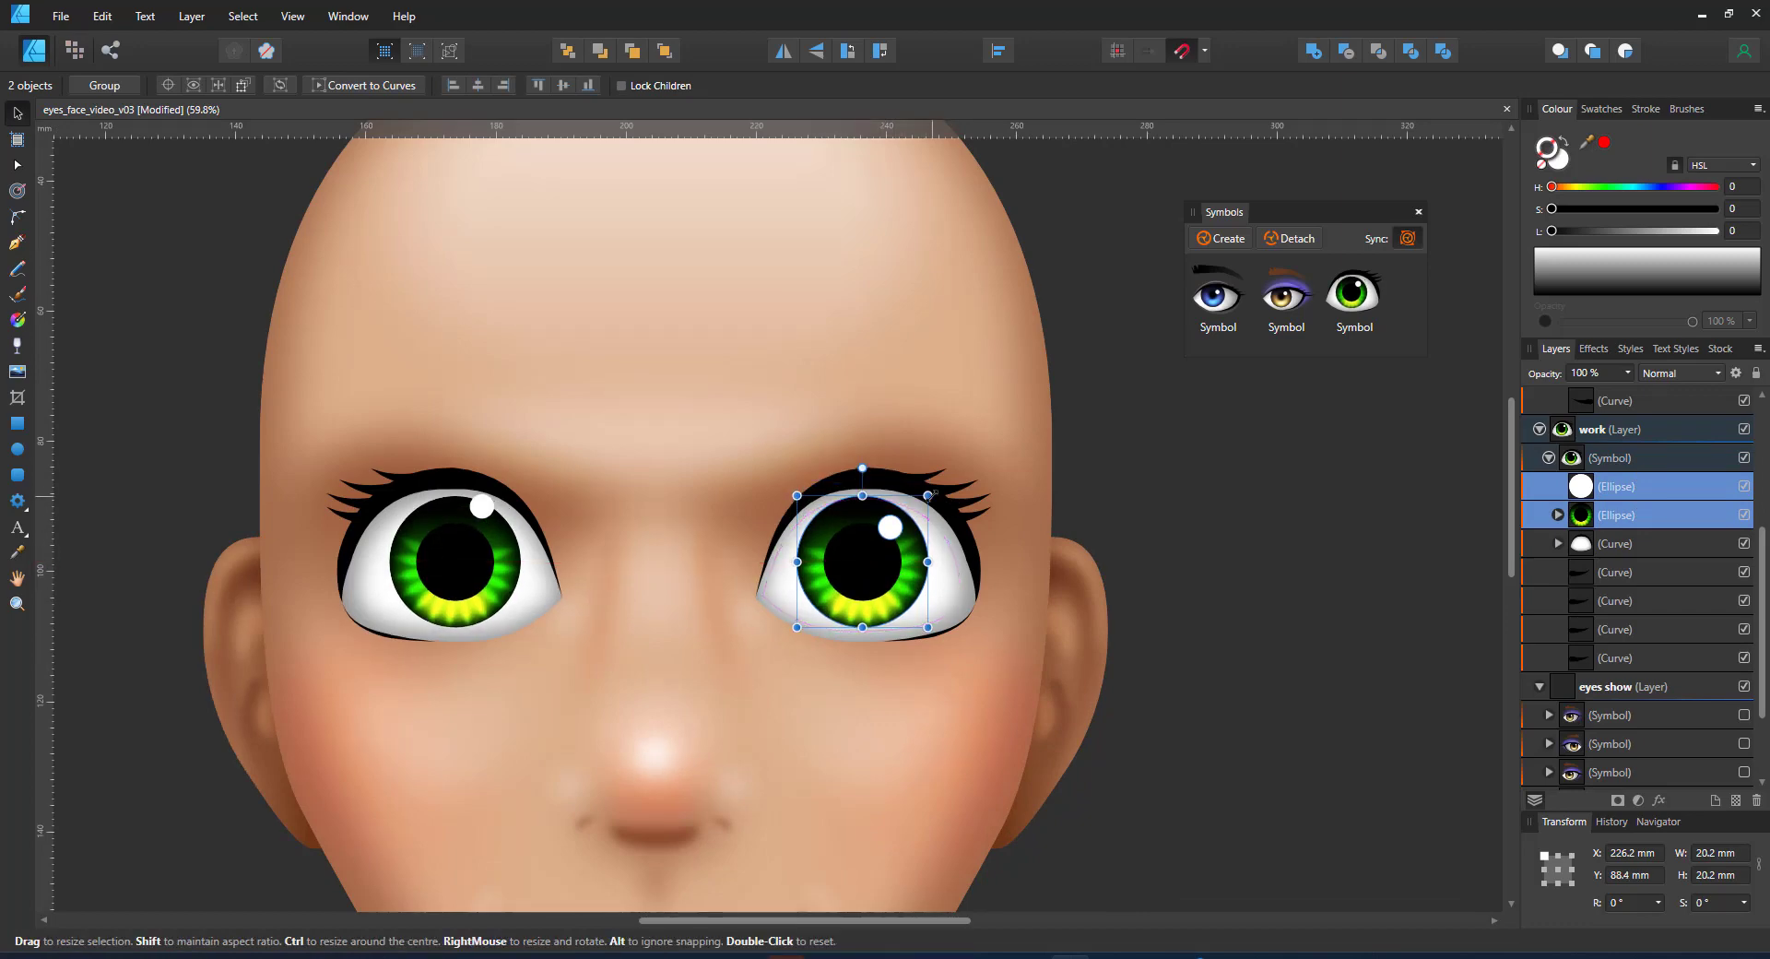
scroll(825, 590, down, 7)
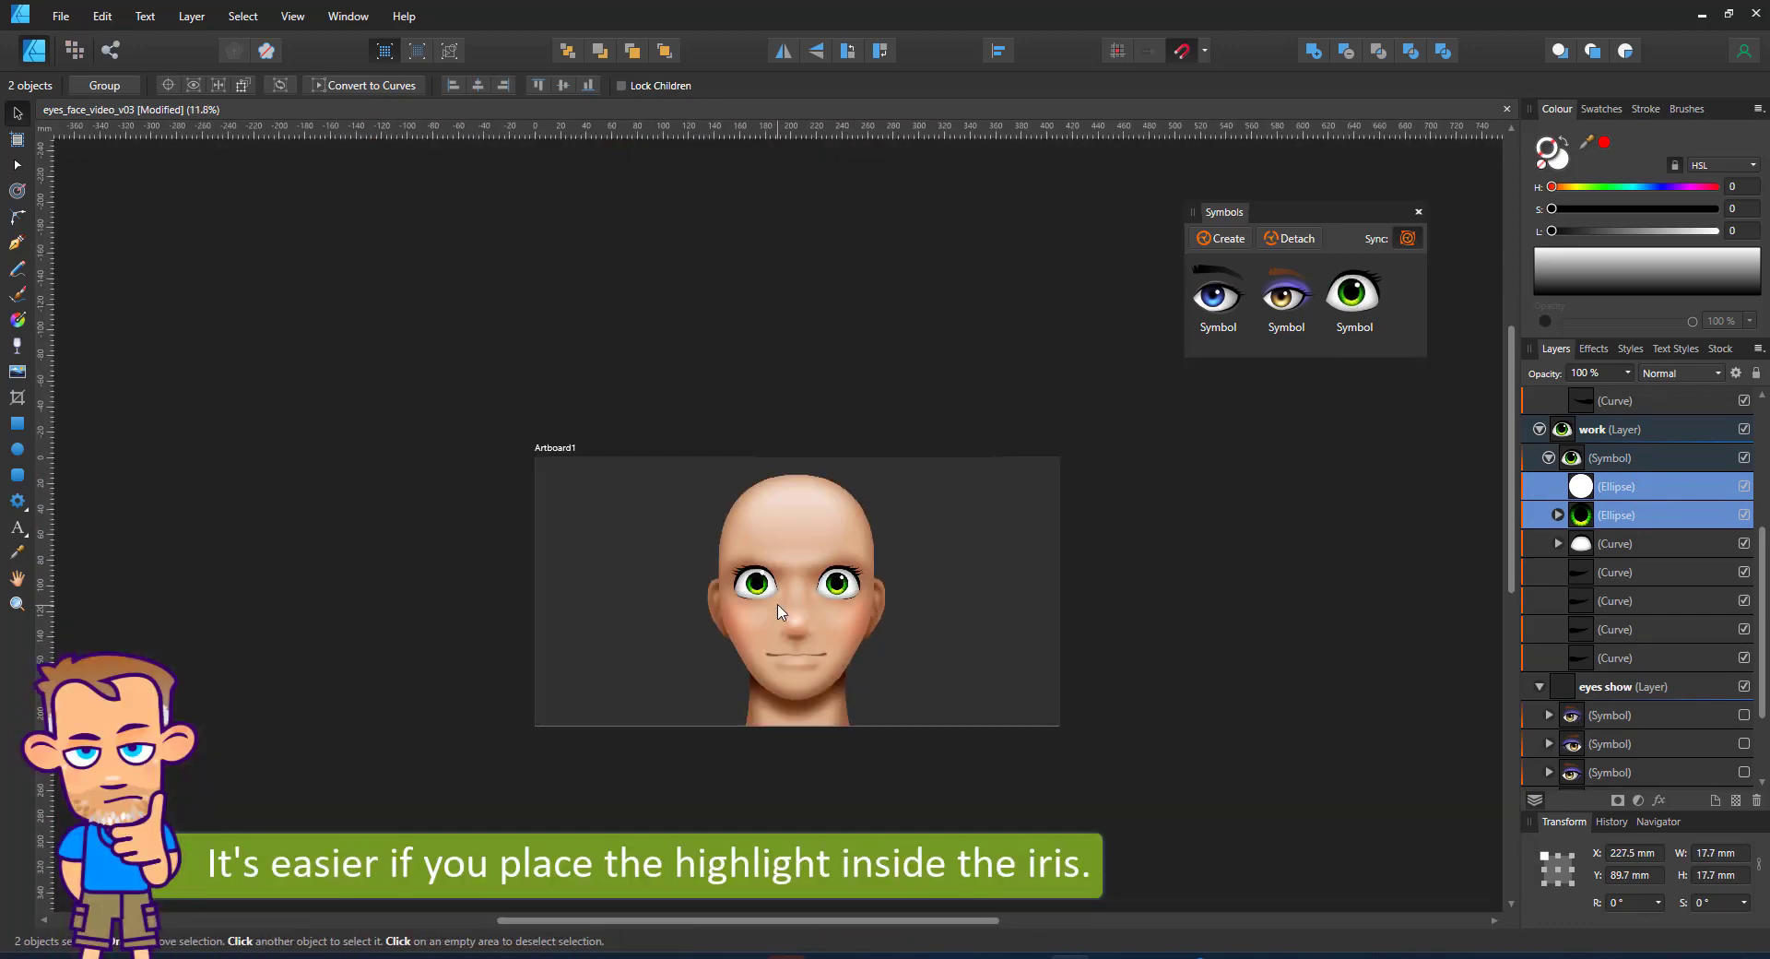
scroll(780, 608, up, 5)
drag(952, 545, 954, 553)
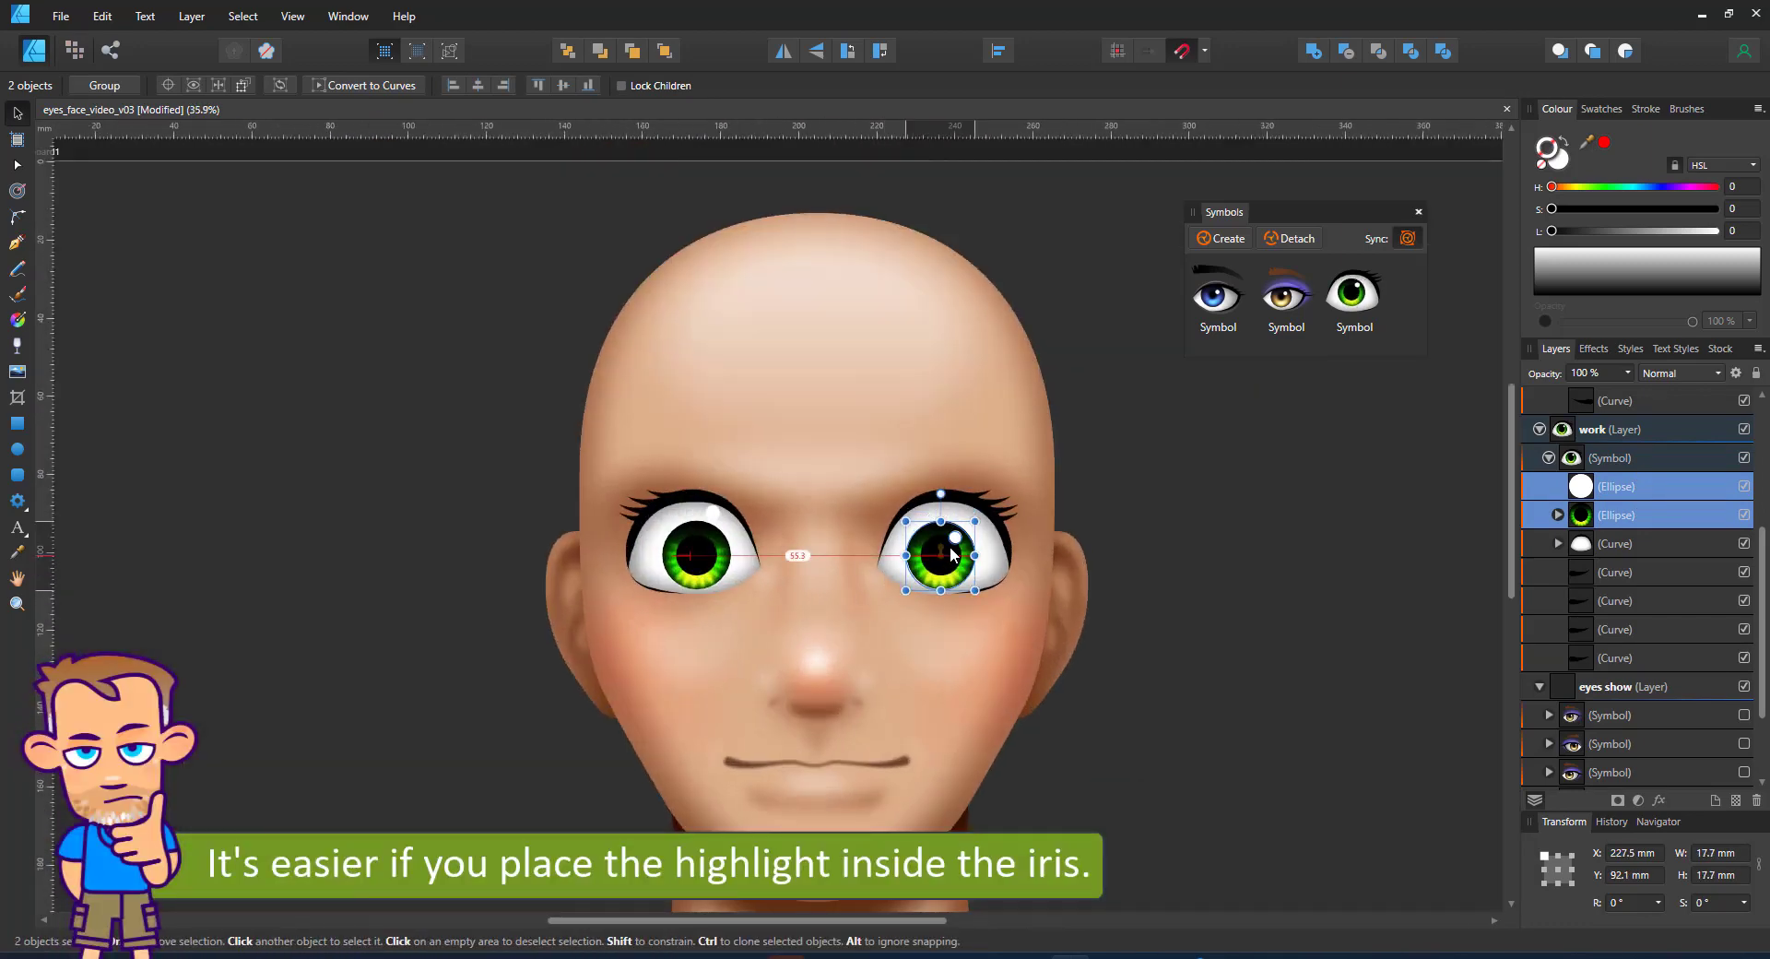
key(ctrl+z)
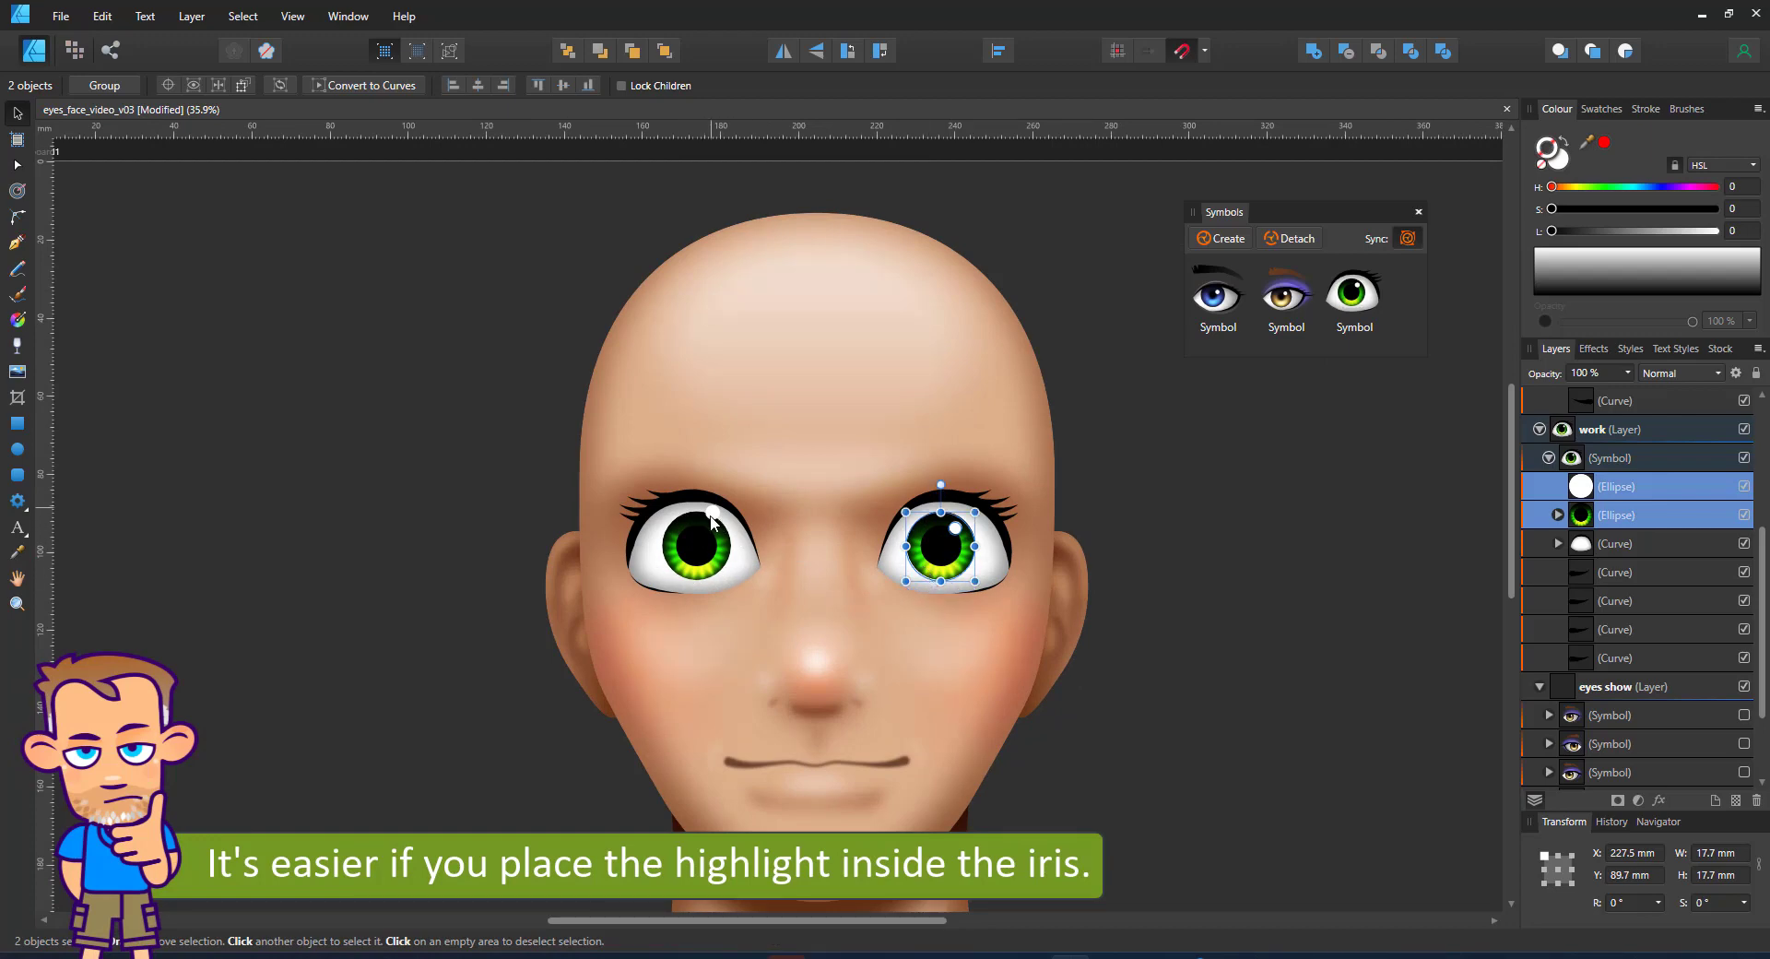
With symbol syncing off, move the left-hand eye's highlight to the lower left of its pupil.
scroll(754, 553, up, 3)
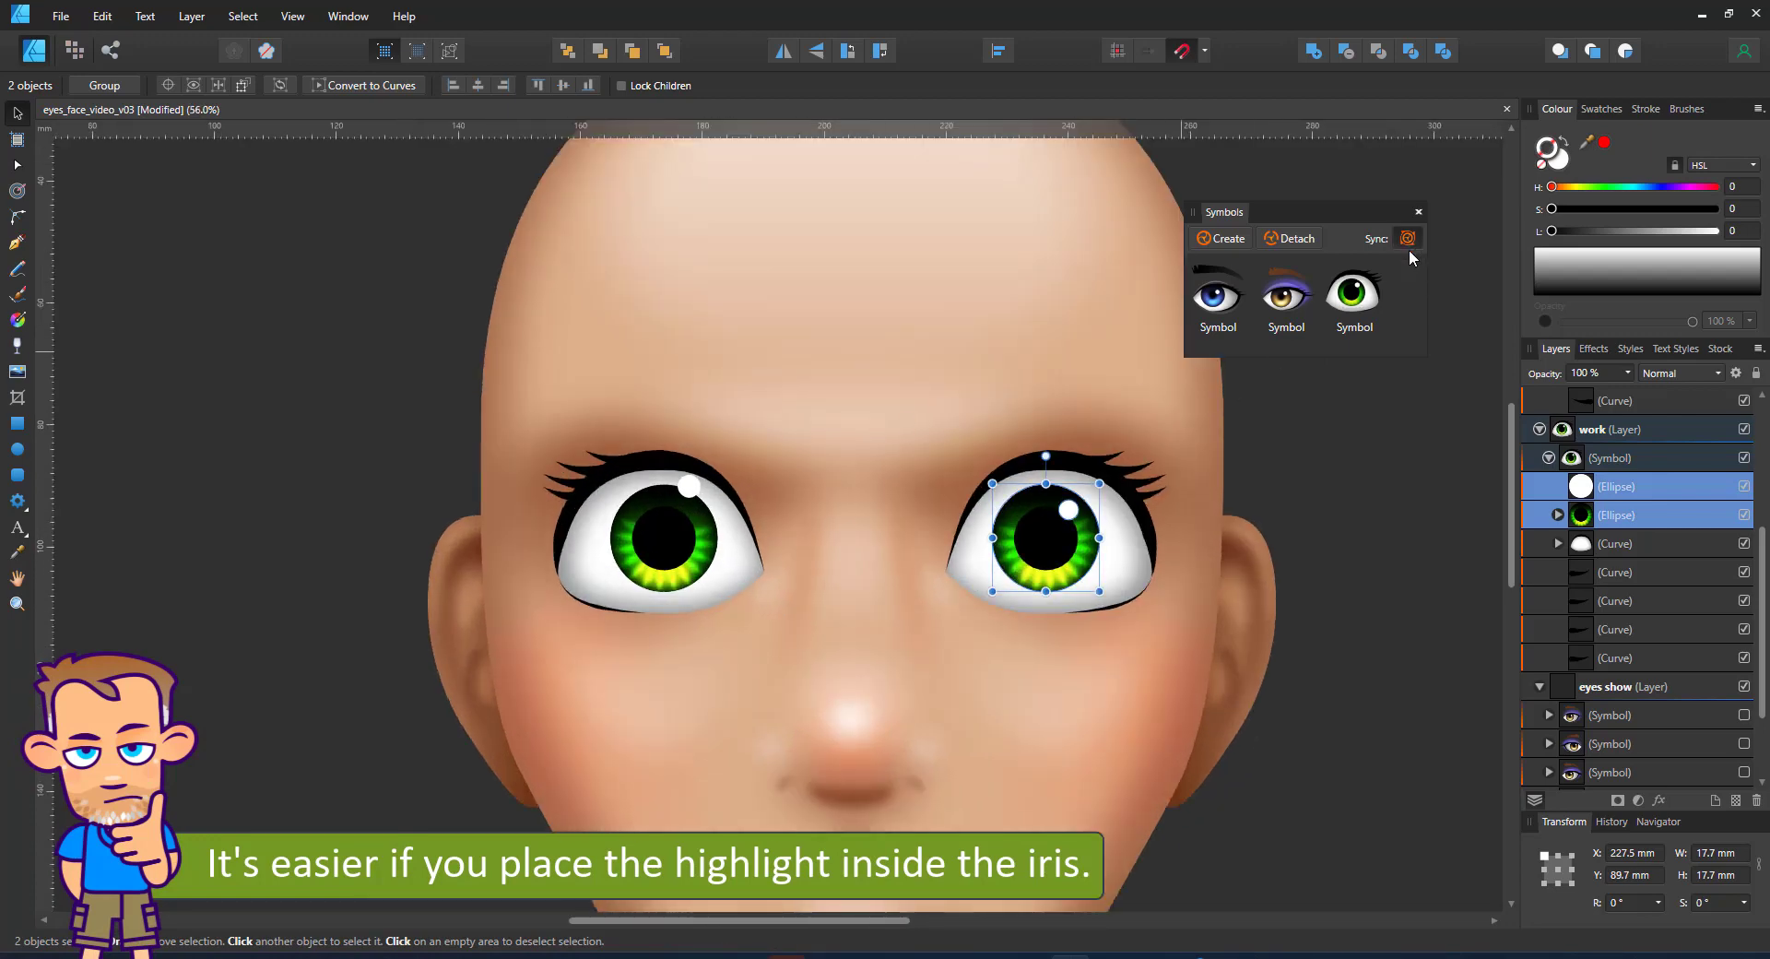
click(691, 502)
click(692, 498)
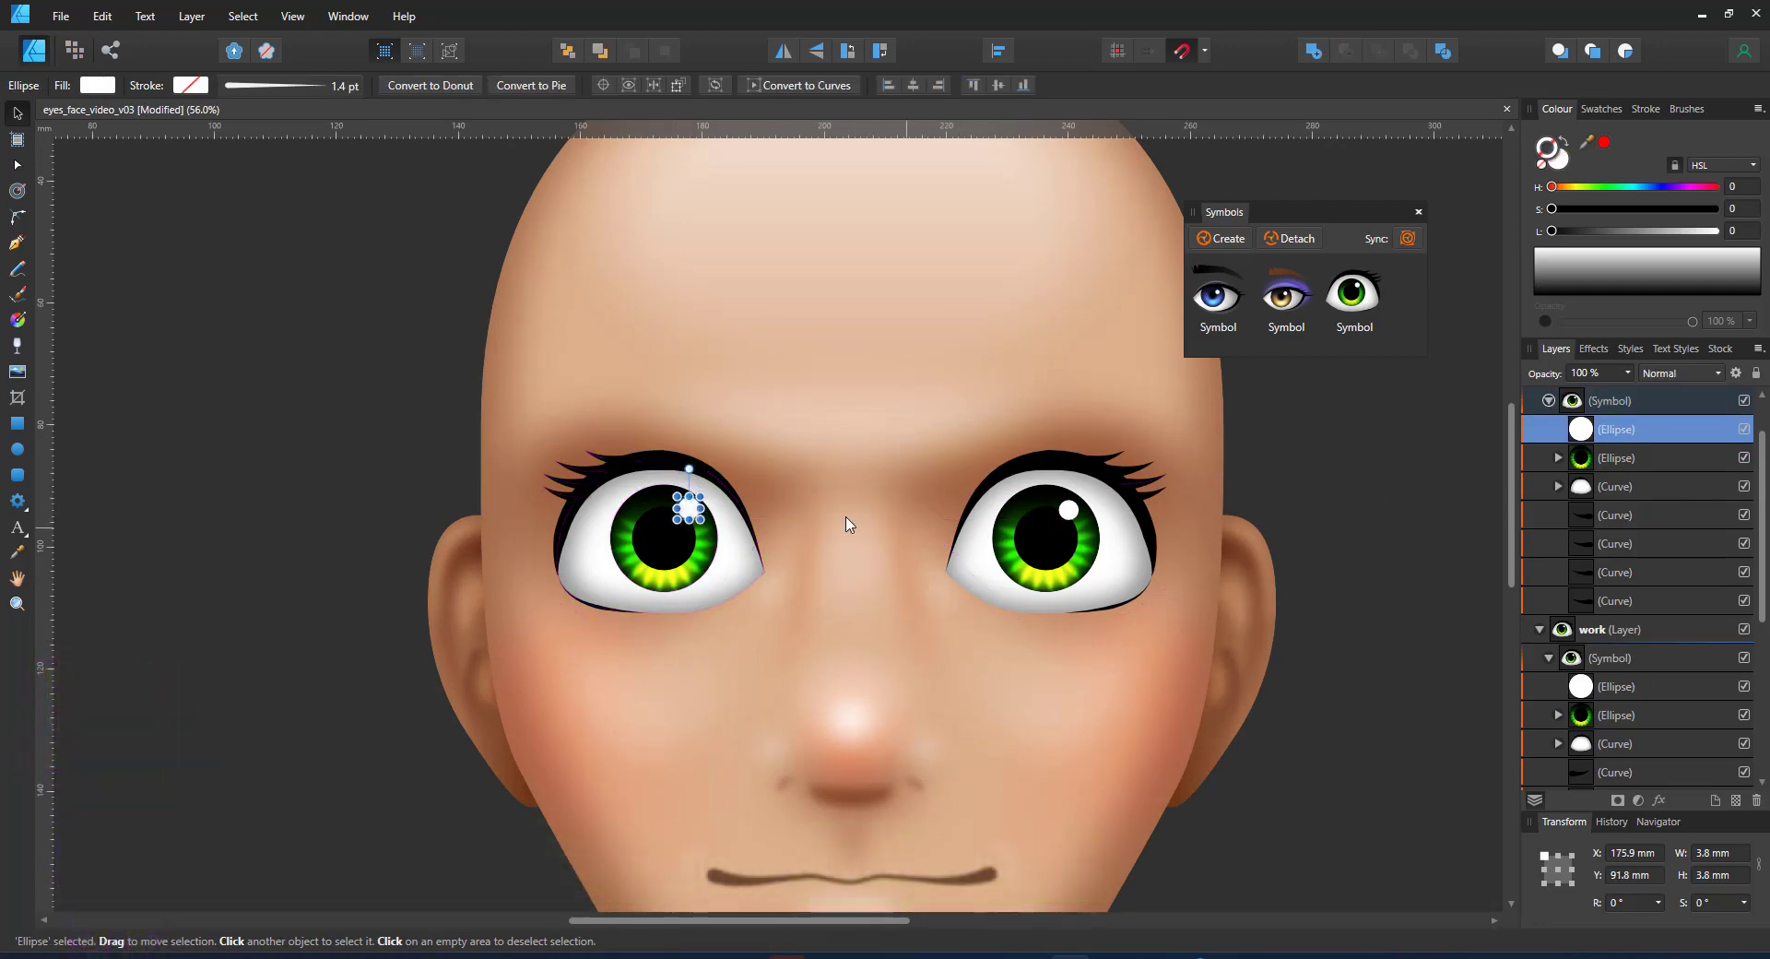
drag(693, 518, 648, 575)
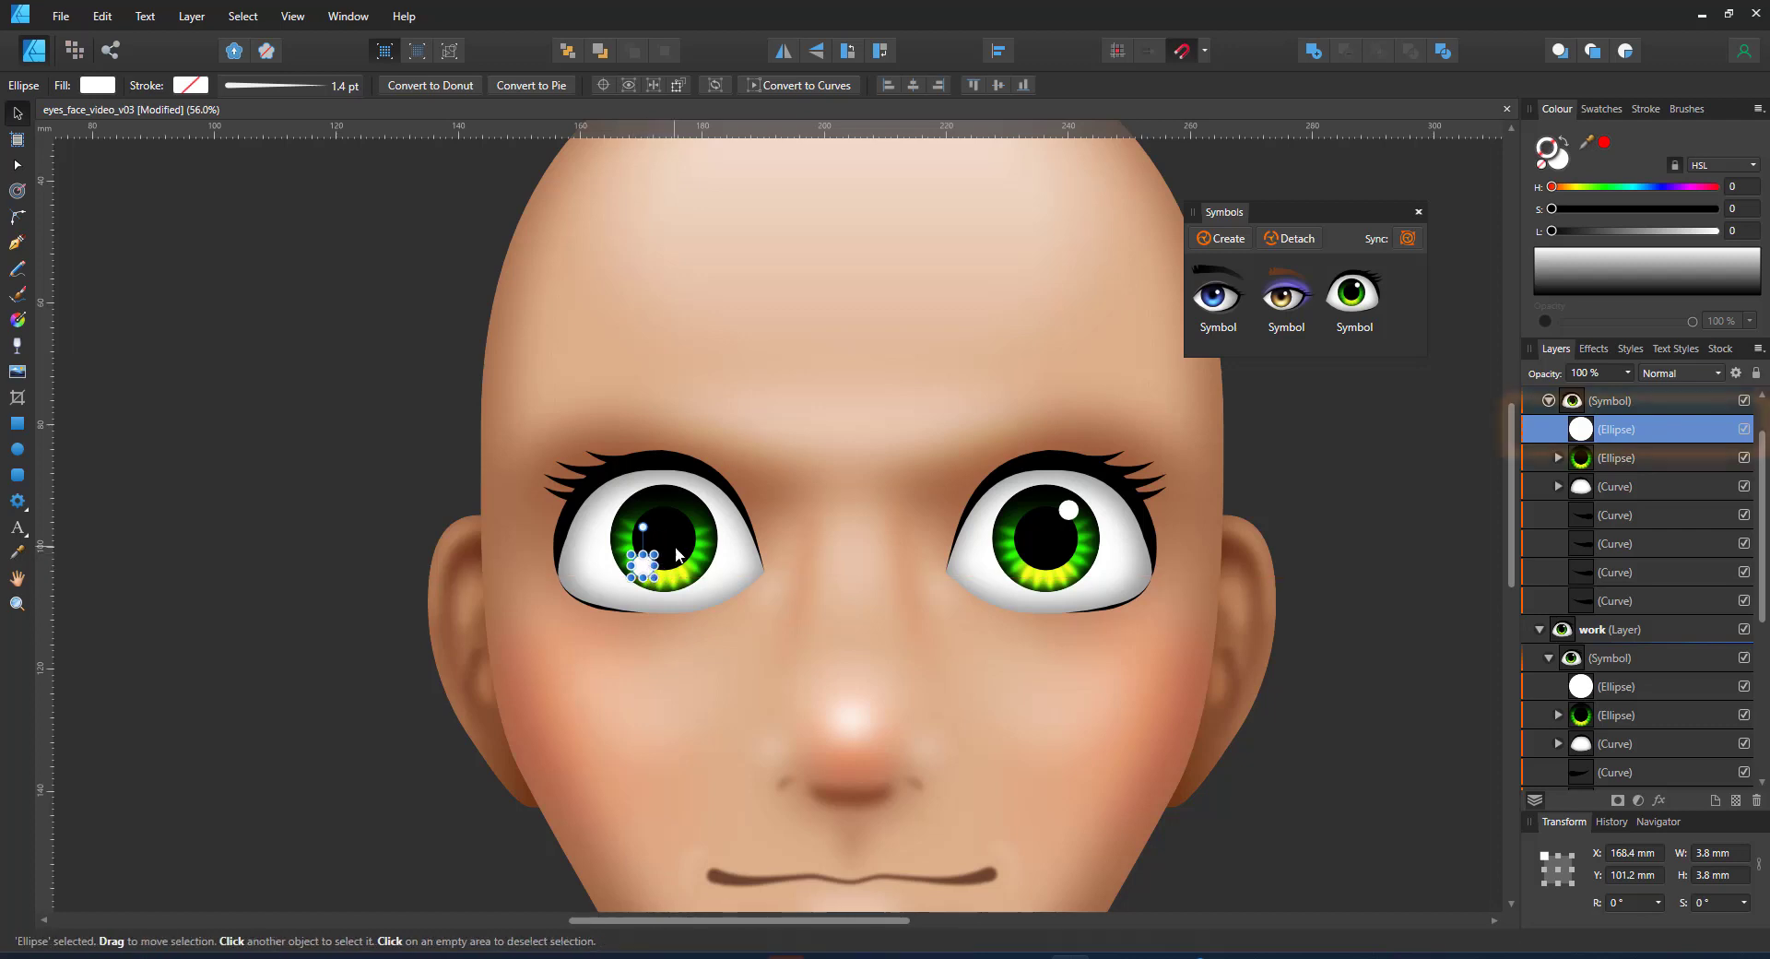
Turn symbol syncing back on and shift the left-hand eye's iris up and slightly toward the nose.
click(681, 559)
click(1409, 240)
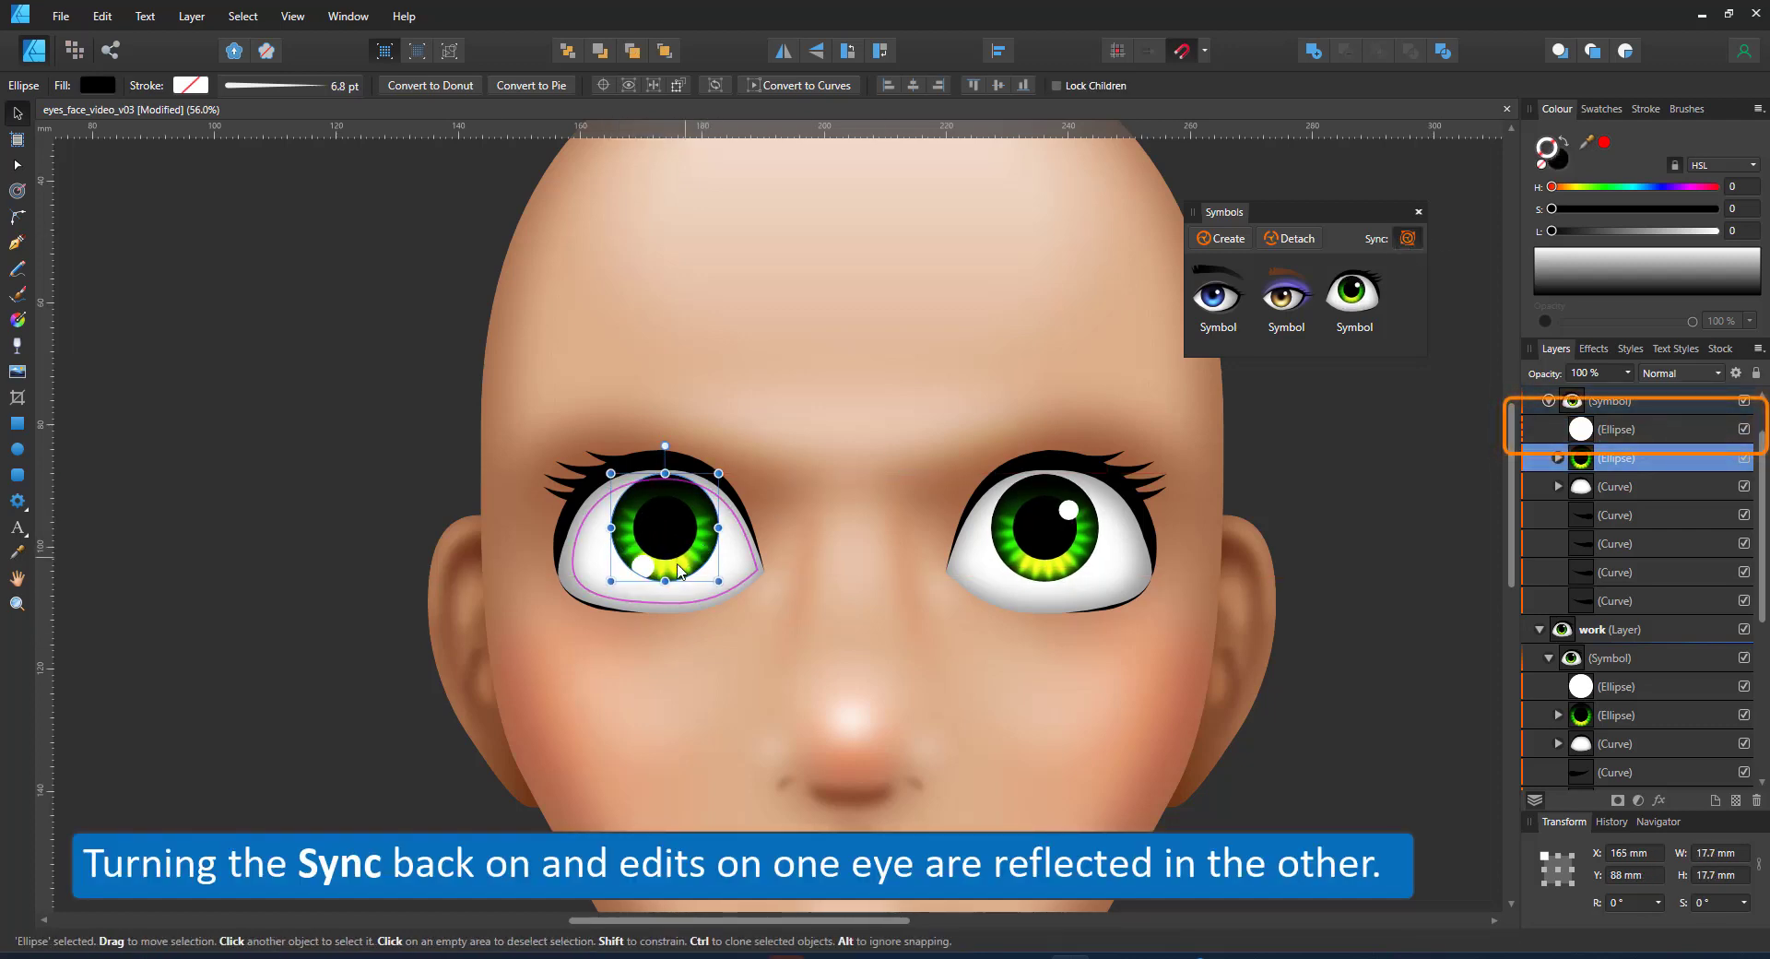
click(645, 566)
click(1074, 545)
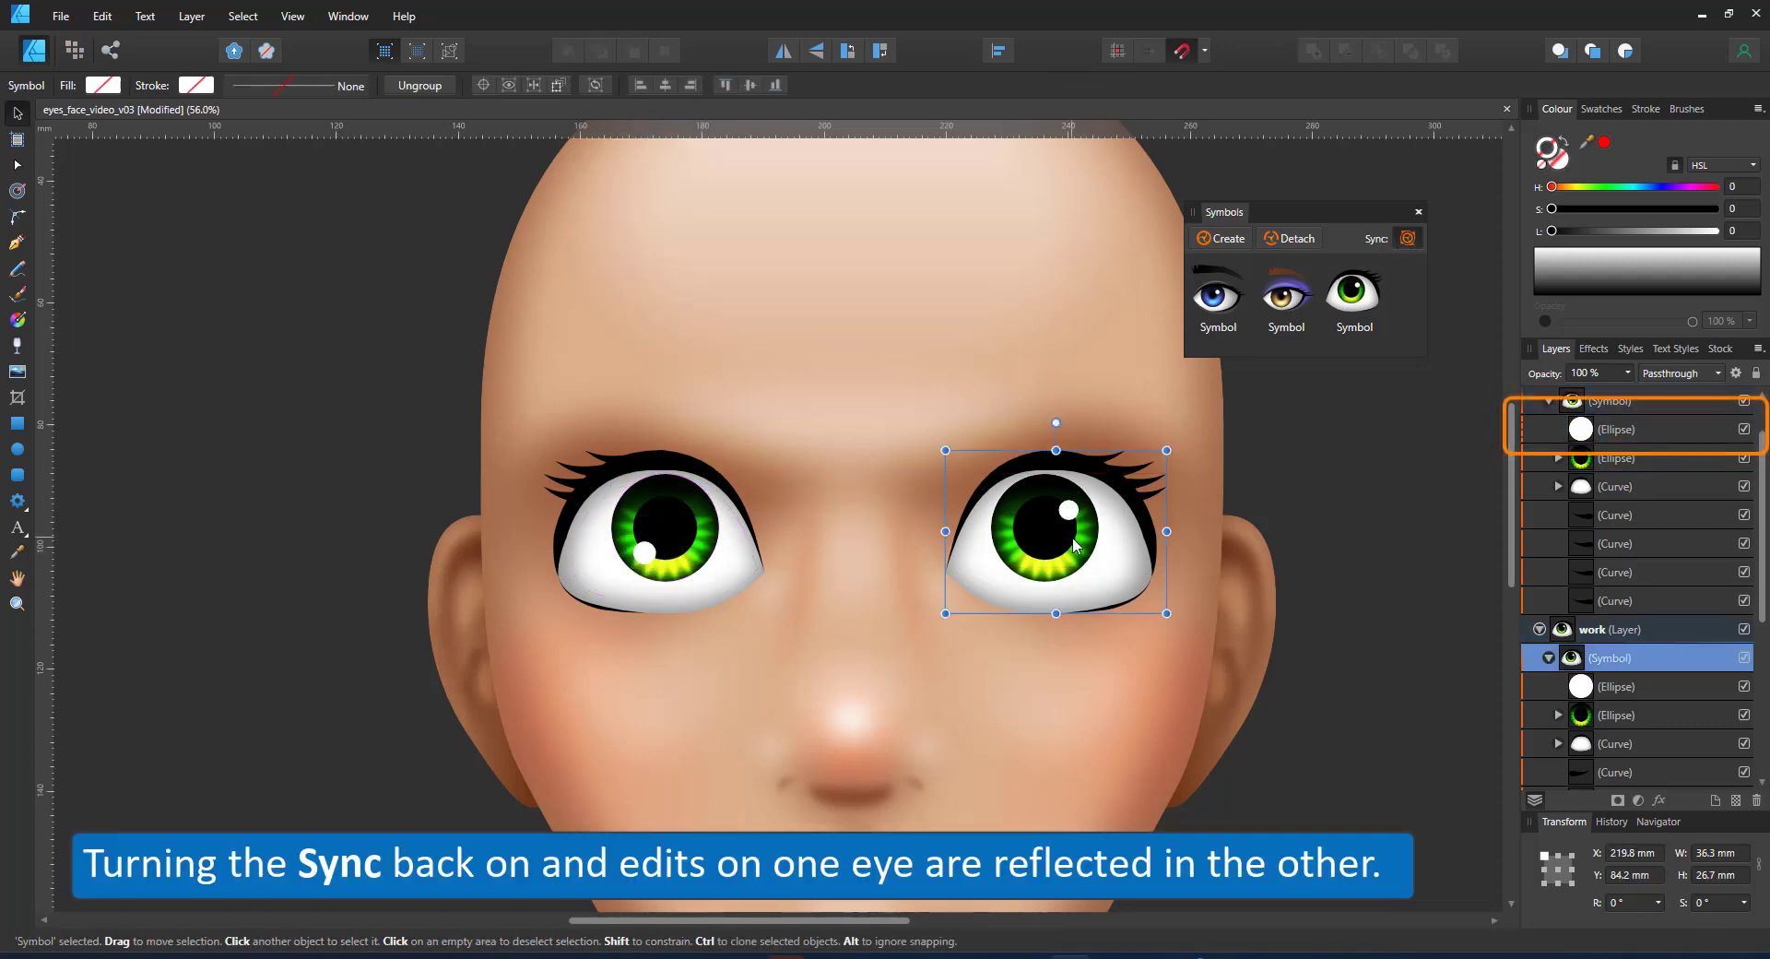
click(1616, 460)
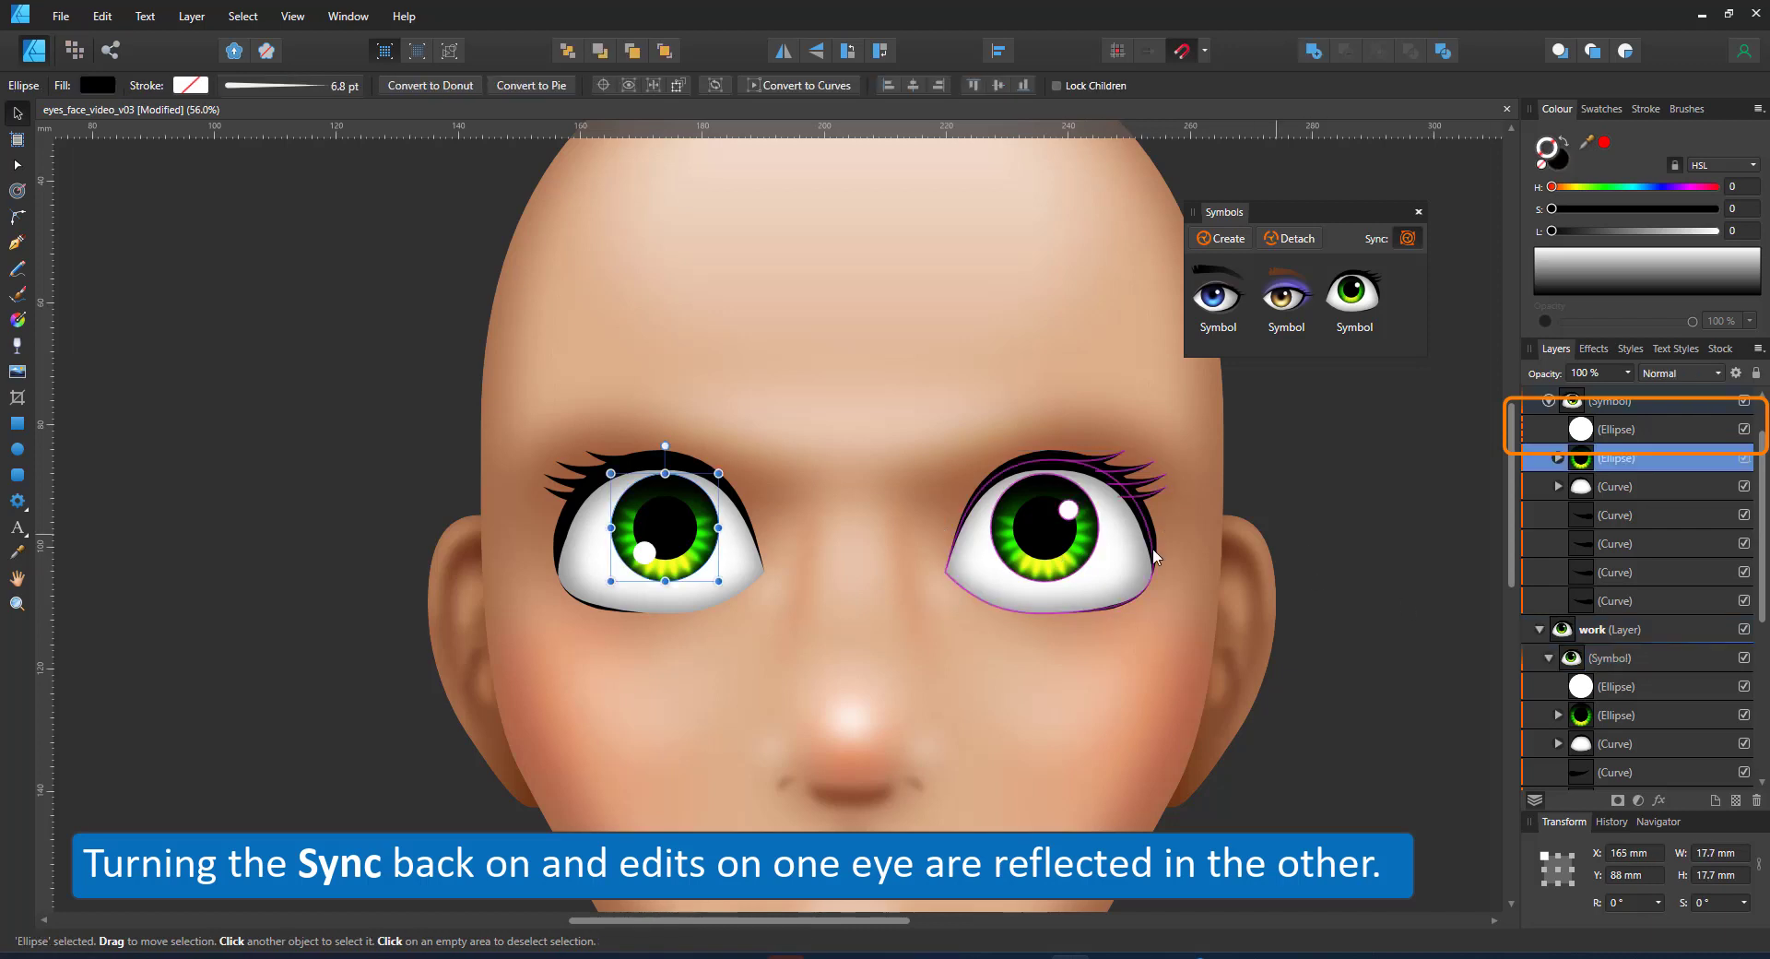
drag(685, 531, 693, 529)
Move only the right-hand eye's highlight to the lower left of its pupil, leaving the other eye's highlight in place.
click(1073, 524)
double_click(1073, 520)
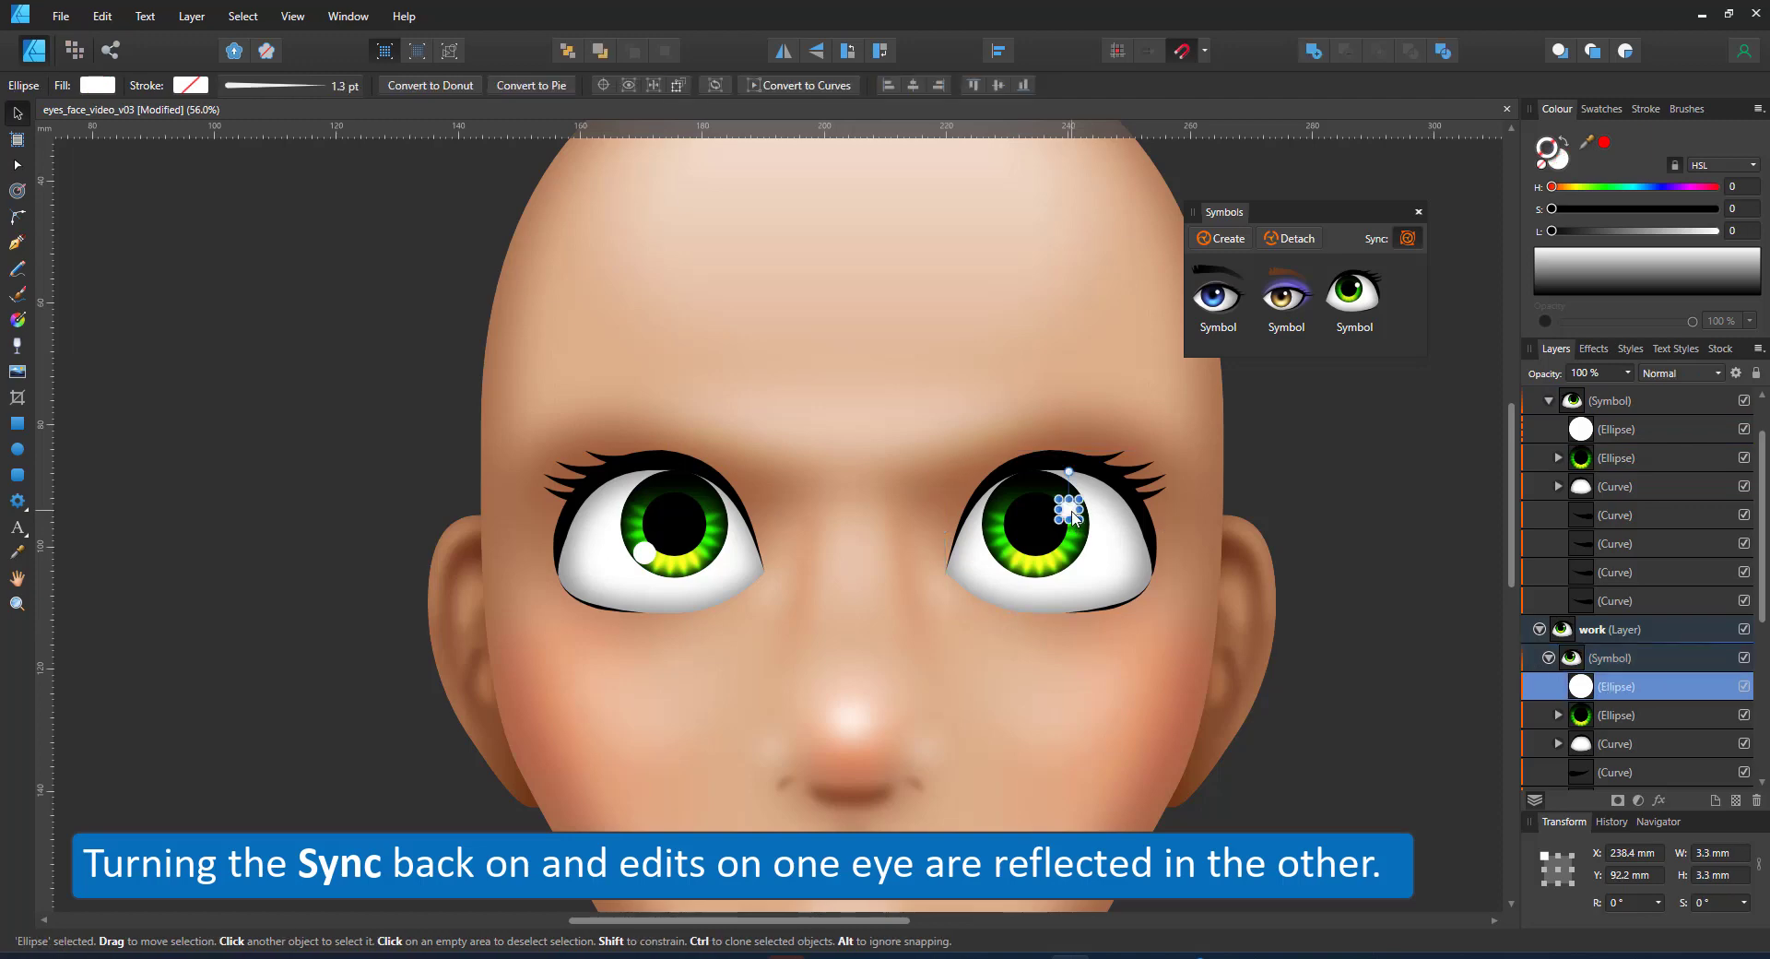
drag(1028, 556, 1018, 558)
scroll(1005, 573, down, 4)
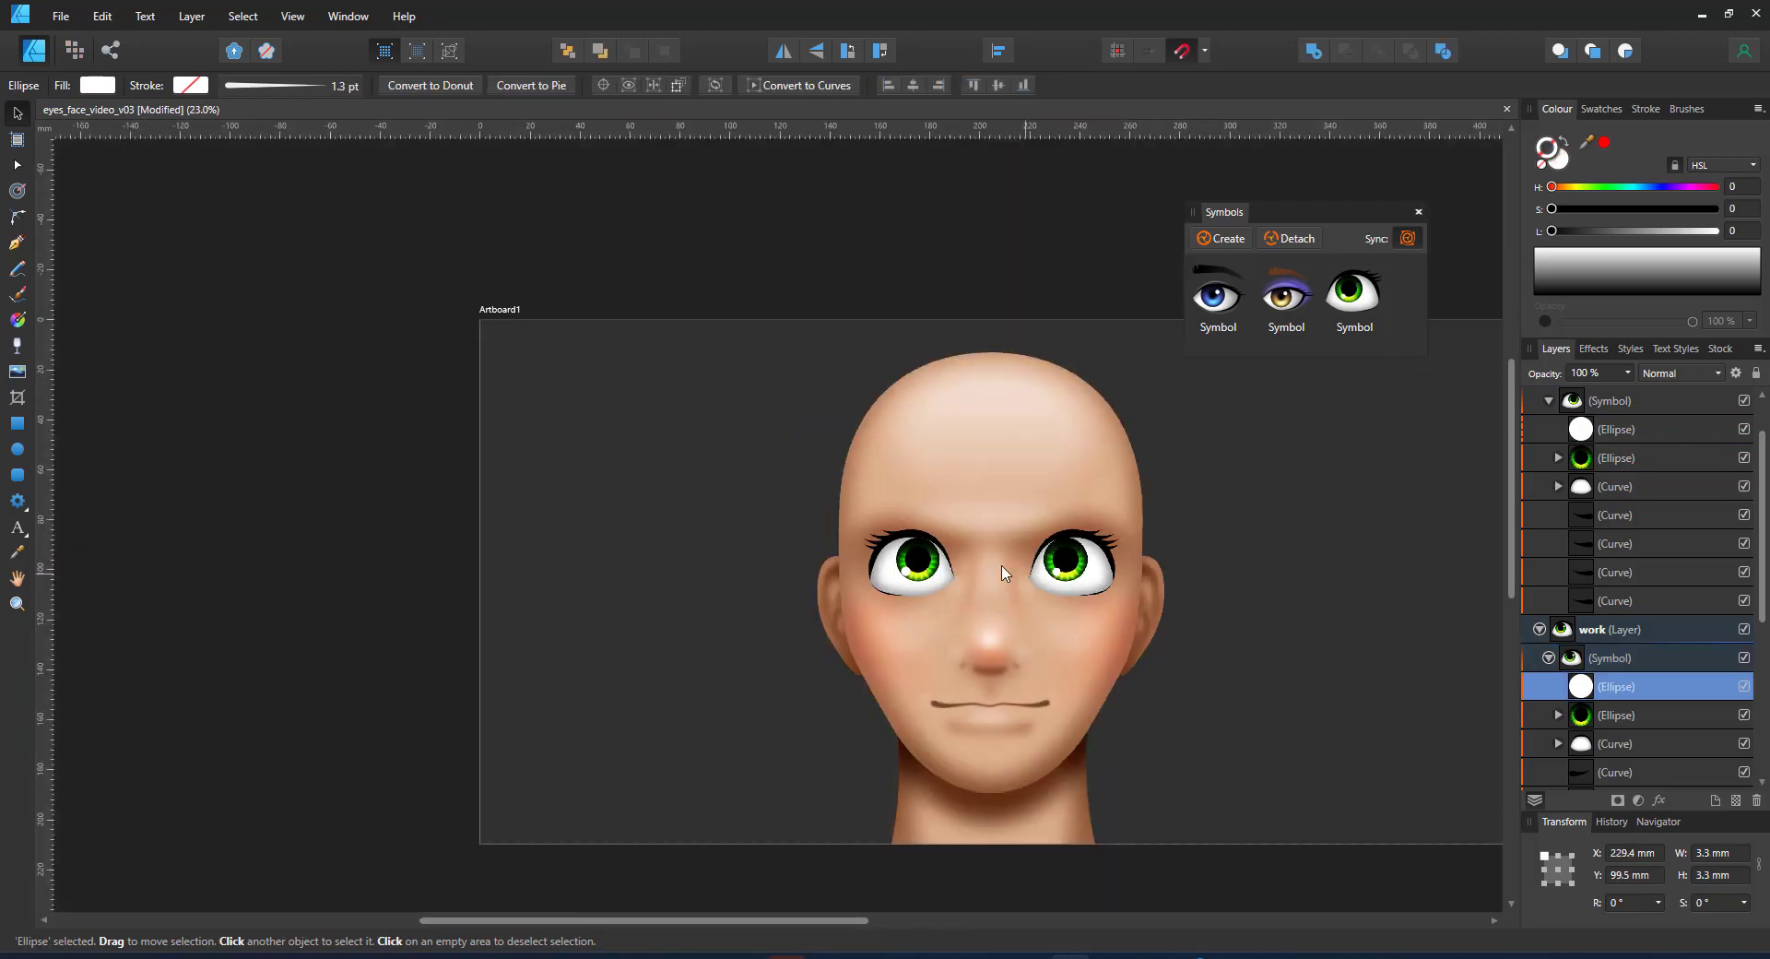
Draw a straight horizontal line with the Pen tool above the right-hand eye as the eyebrow's base.
scroll(977, 554, up, 2)
click(17, 243)
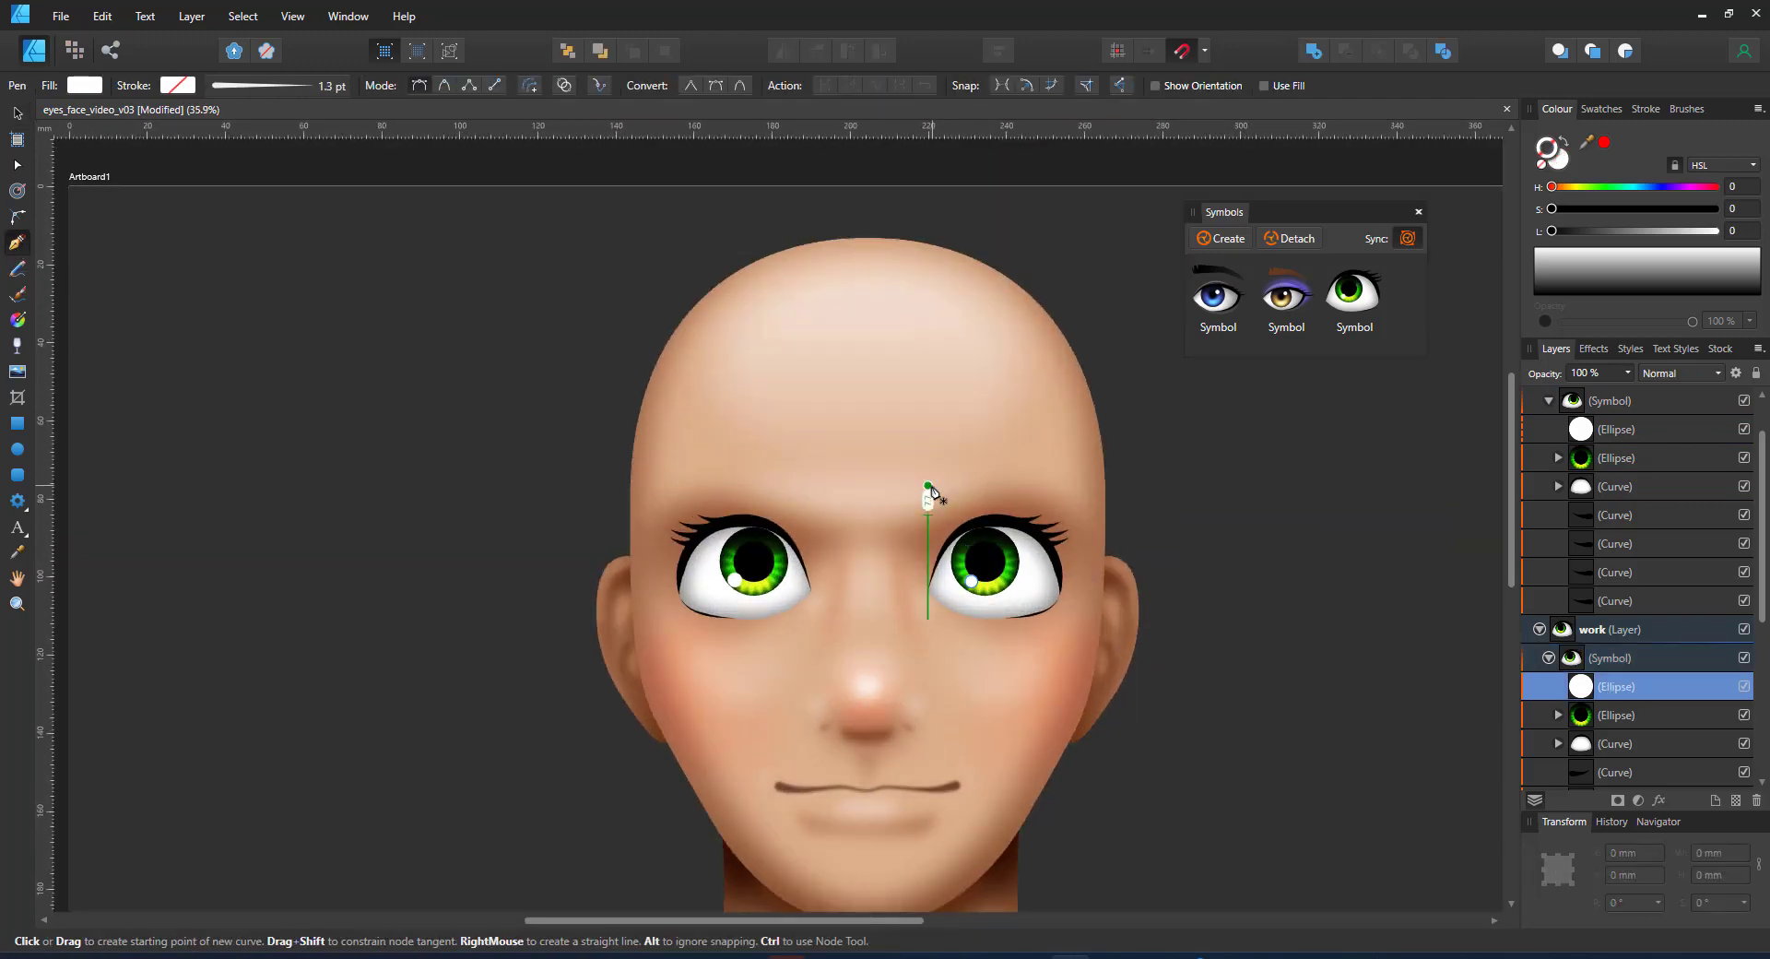
click(929, 501)
click(1081, 502)
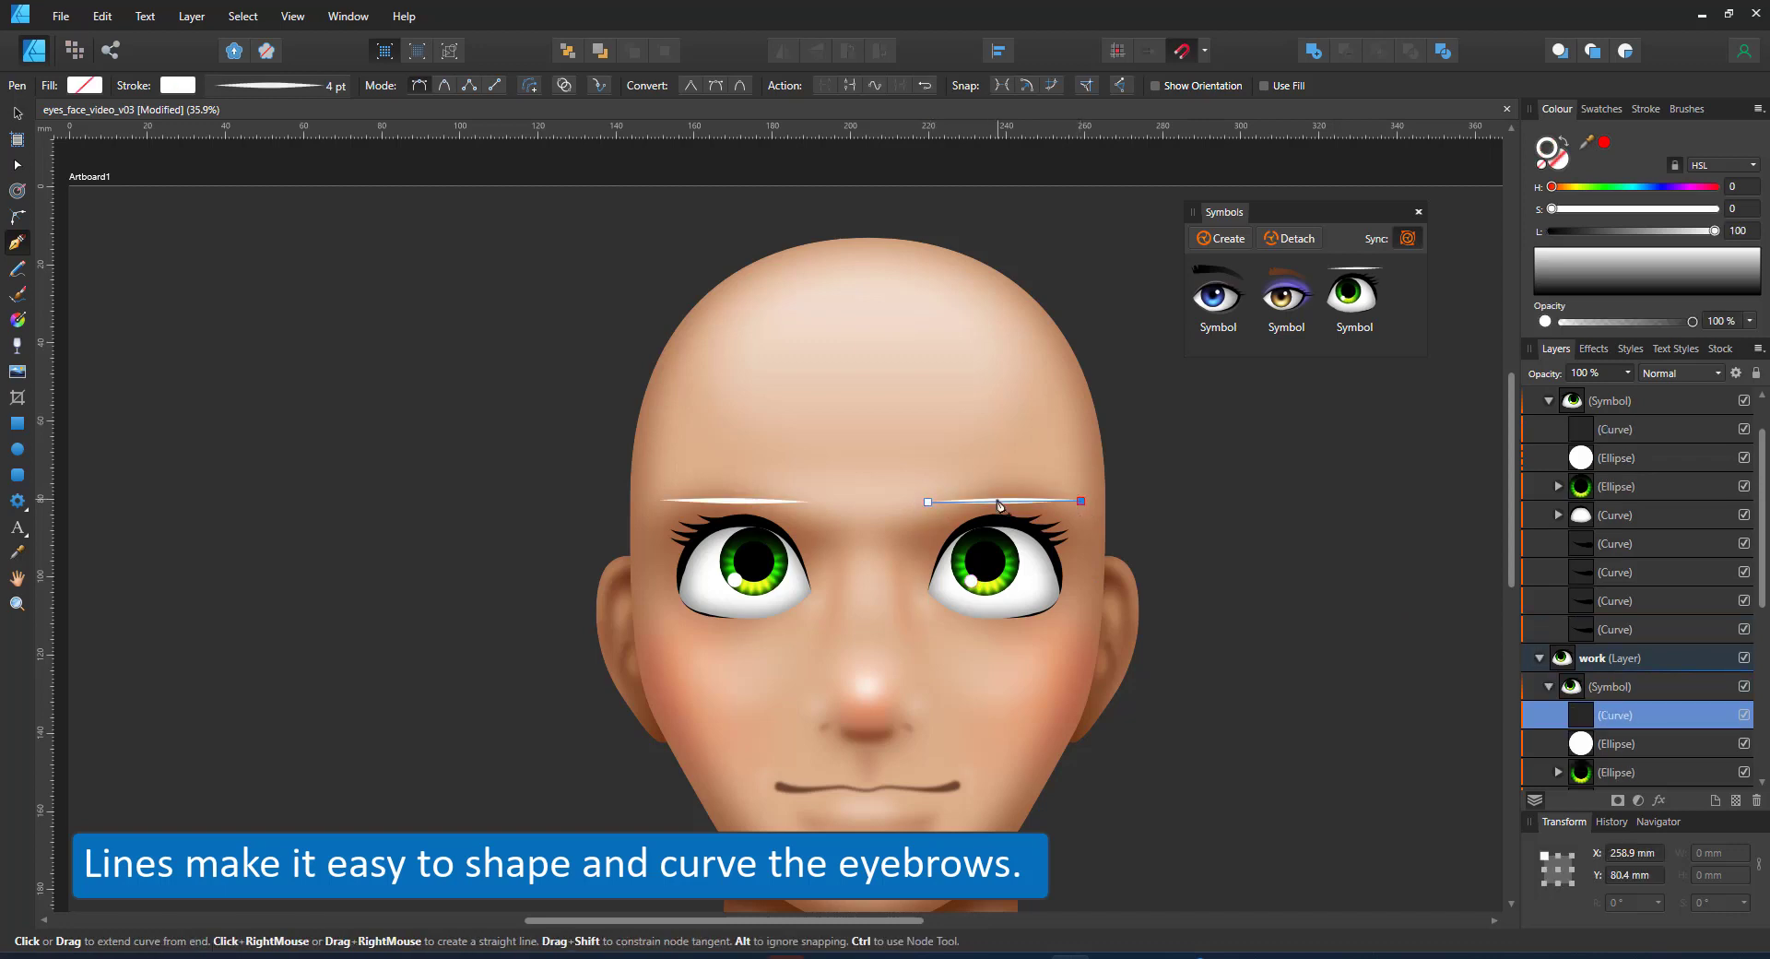
Bend the line into an arched eyebrow, raising its inner end and lowering its outer end slightly.
key(a)
drag(1007, 502, 1010, 461)
drag(929, 502, 932, 485)
drag(1080, 501, 1088, 517)
drag(1038, 460, 1061, 456)
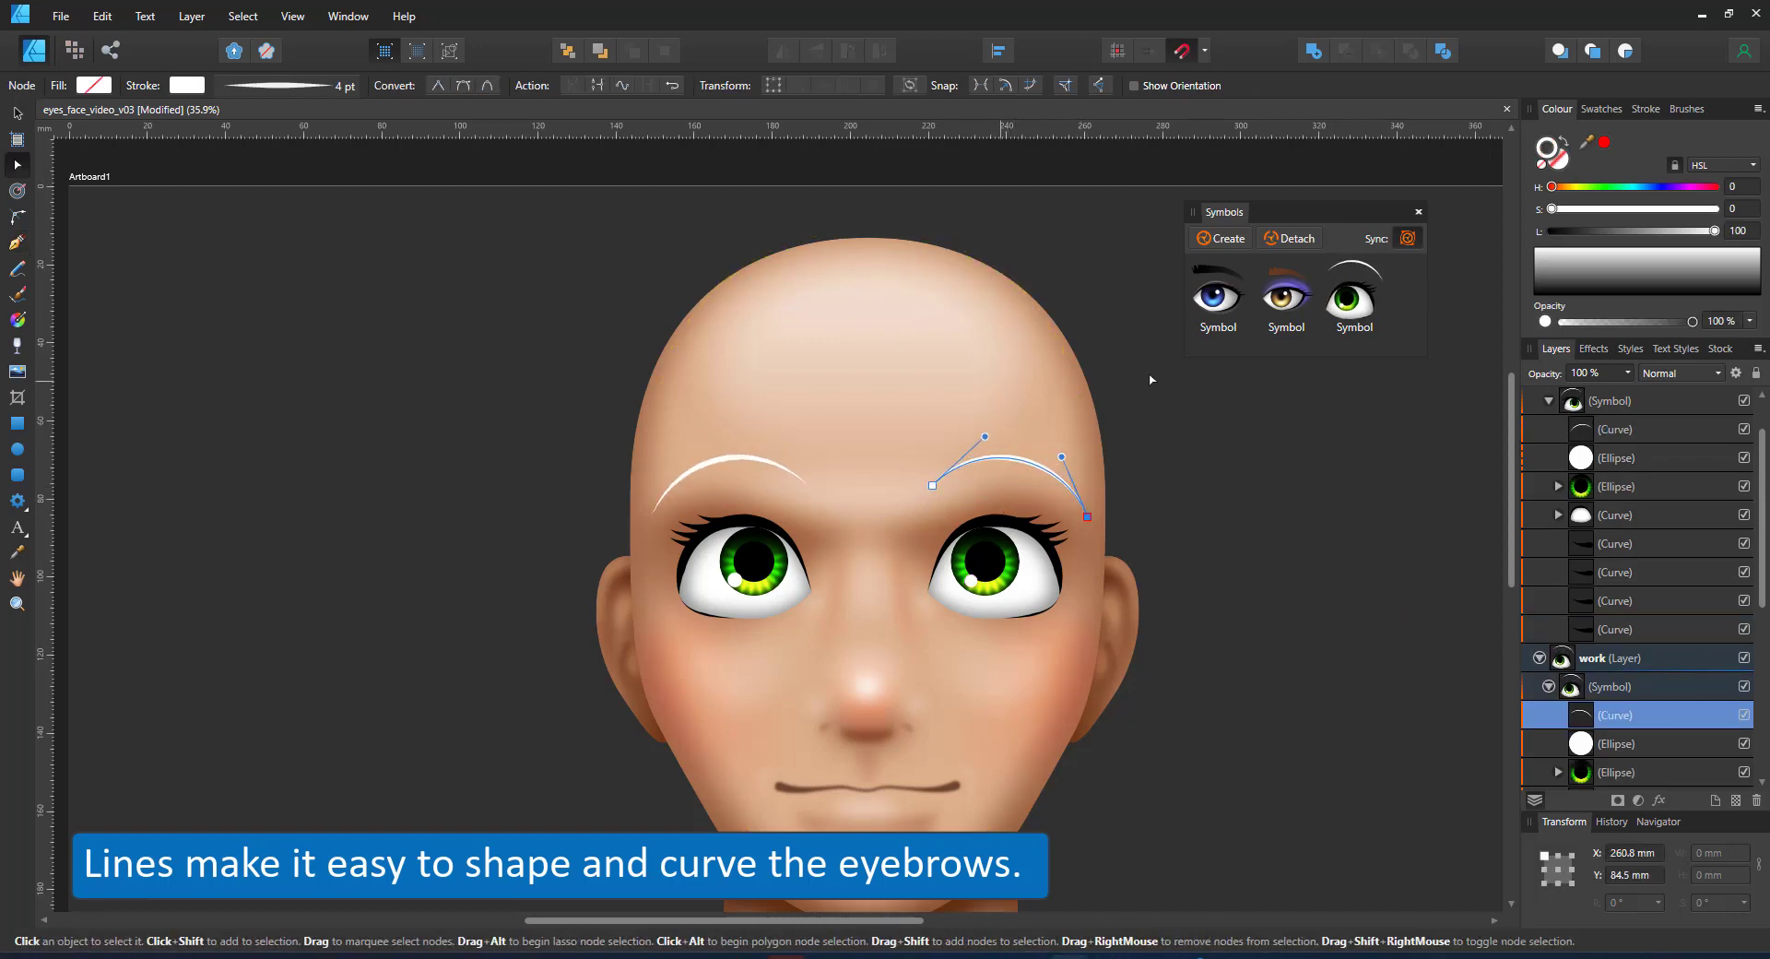
Colour the eyebrow stroke brown with HSL values 28, 47 and 31.
click(1604, 143)
drag(1552, 187, 1564, 187)
mouse_move(1716, 210)
mouse_down()
mouse_move(1628, 209)
mouse_move(1603, 231)
mouse_up()
Edit the eyebrow's pressure curve to be full at the inner end and taper outward, and set its width to 20 pt.
click(246, 87)
click(334, 366)
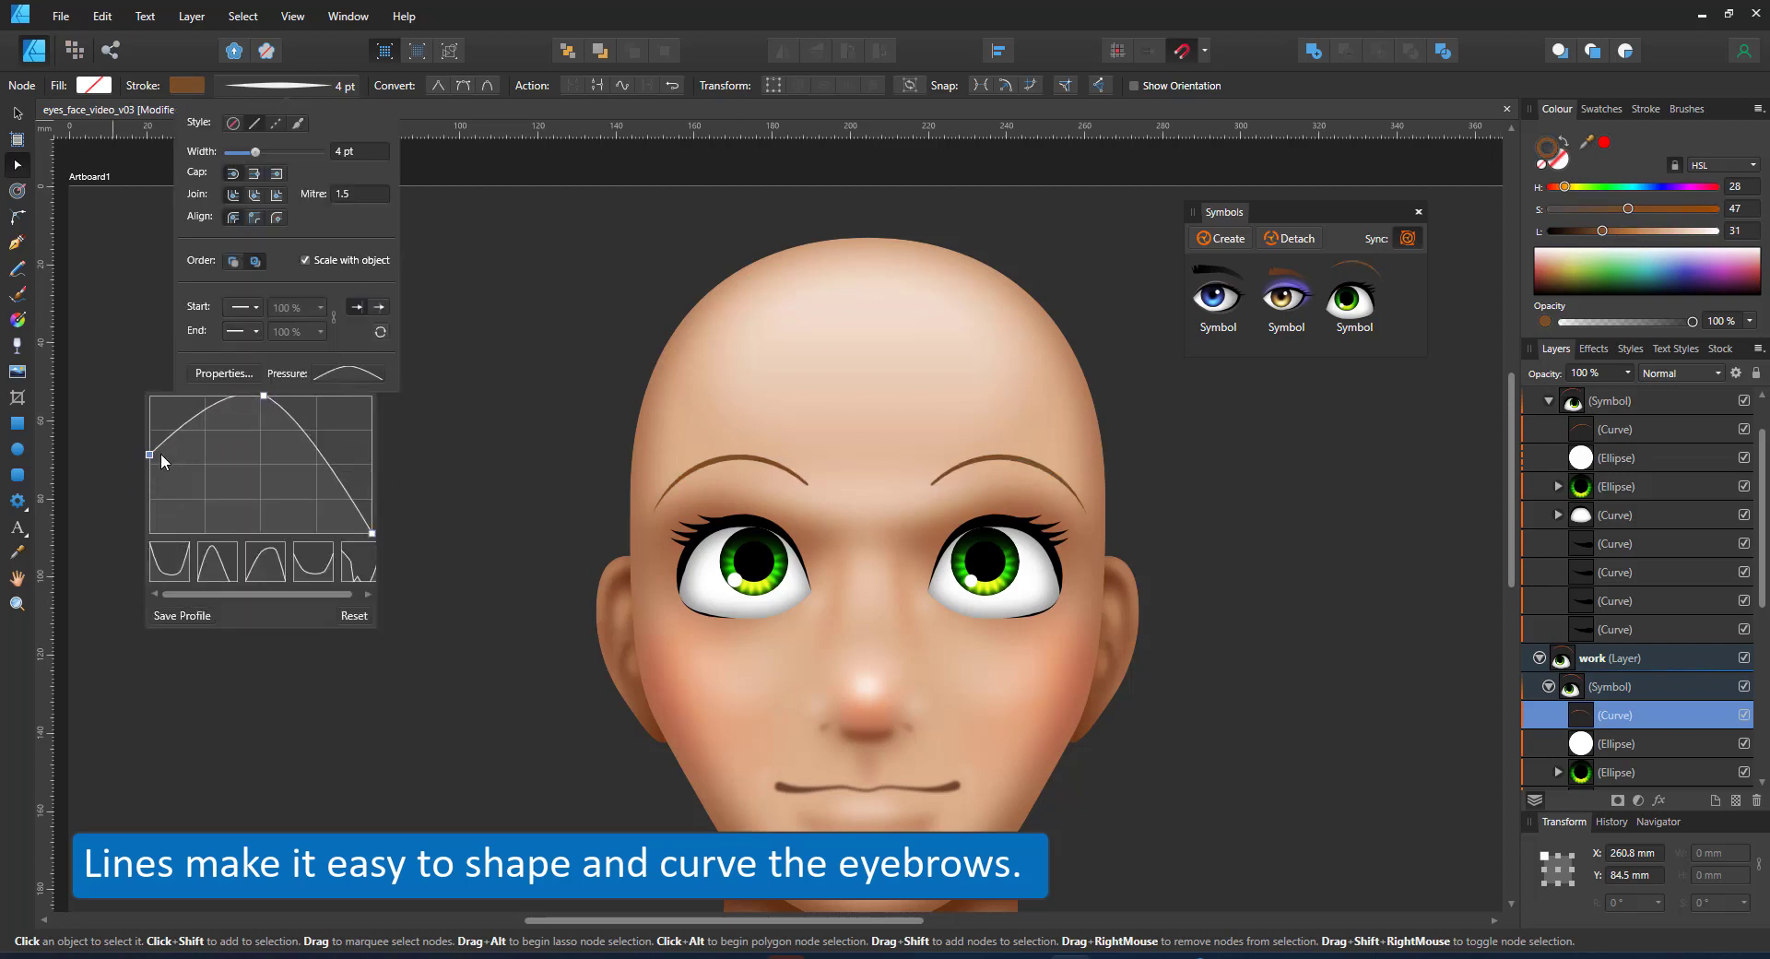
click(354, 151)
text(20)
key(Return)
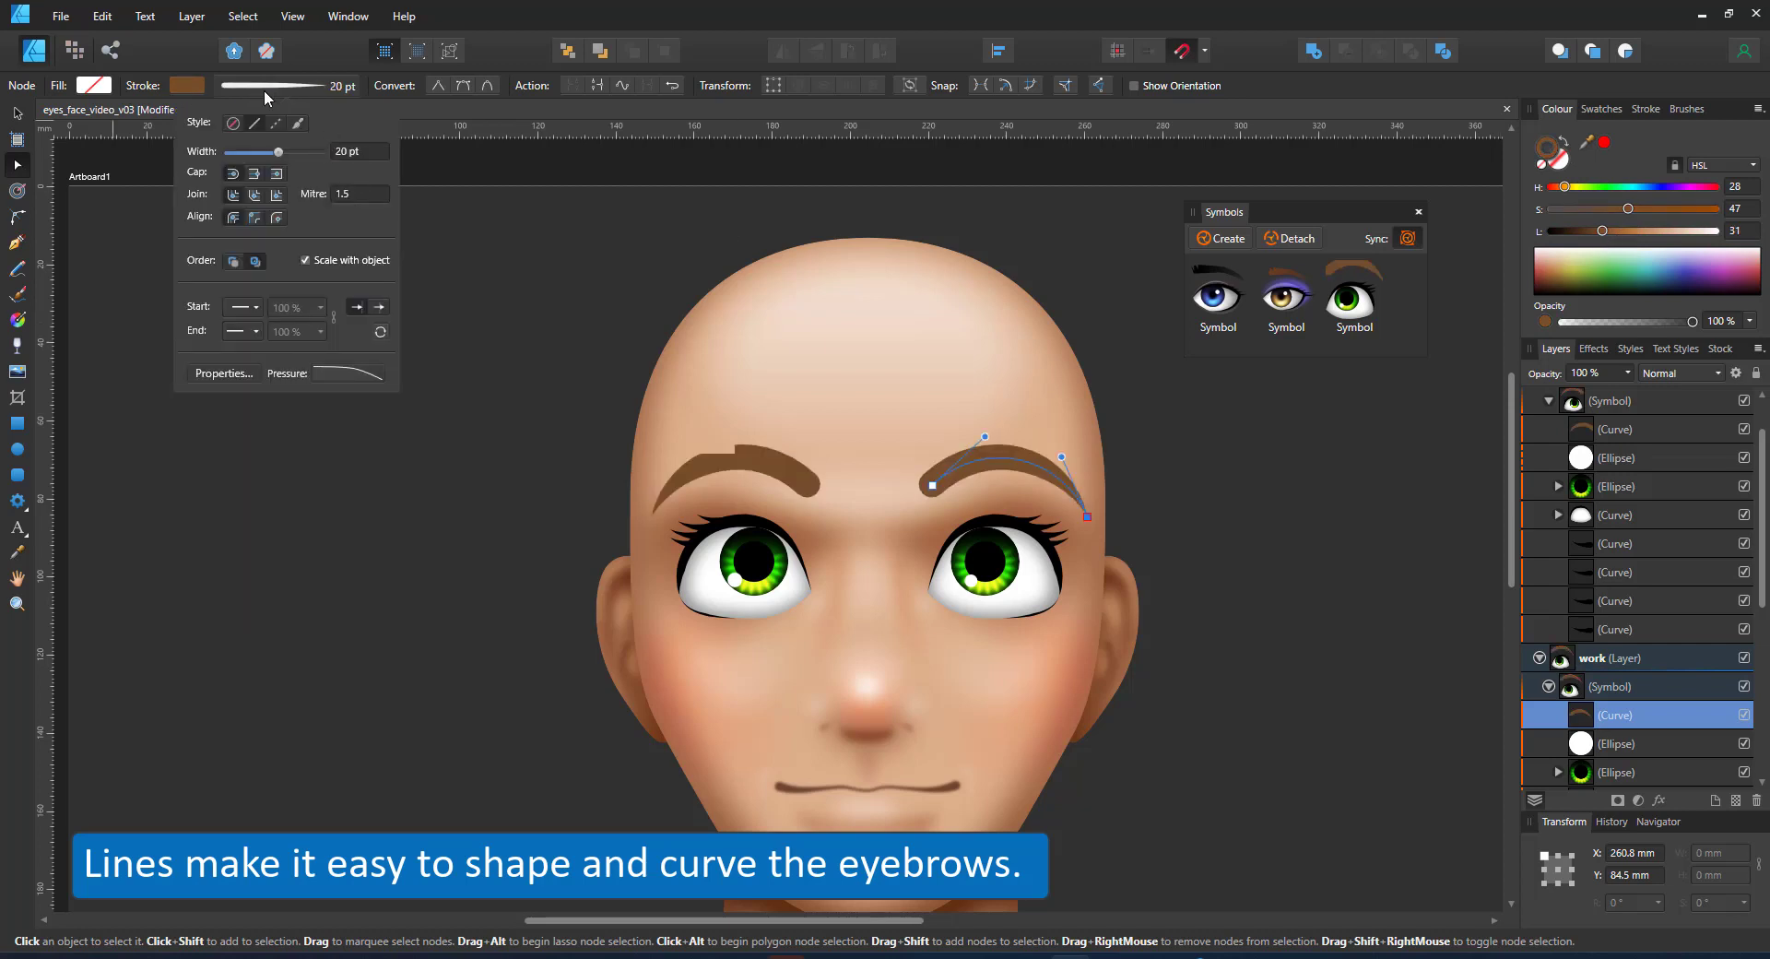
Set the eyebrow's stroke width to 12 pt and lower the pressure curve's starting point slightly to slim the inner end.
click(354, 152)
text(10)
key(Return)
click(355, 152)
text(12)
key(Return)
click(331, 372)
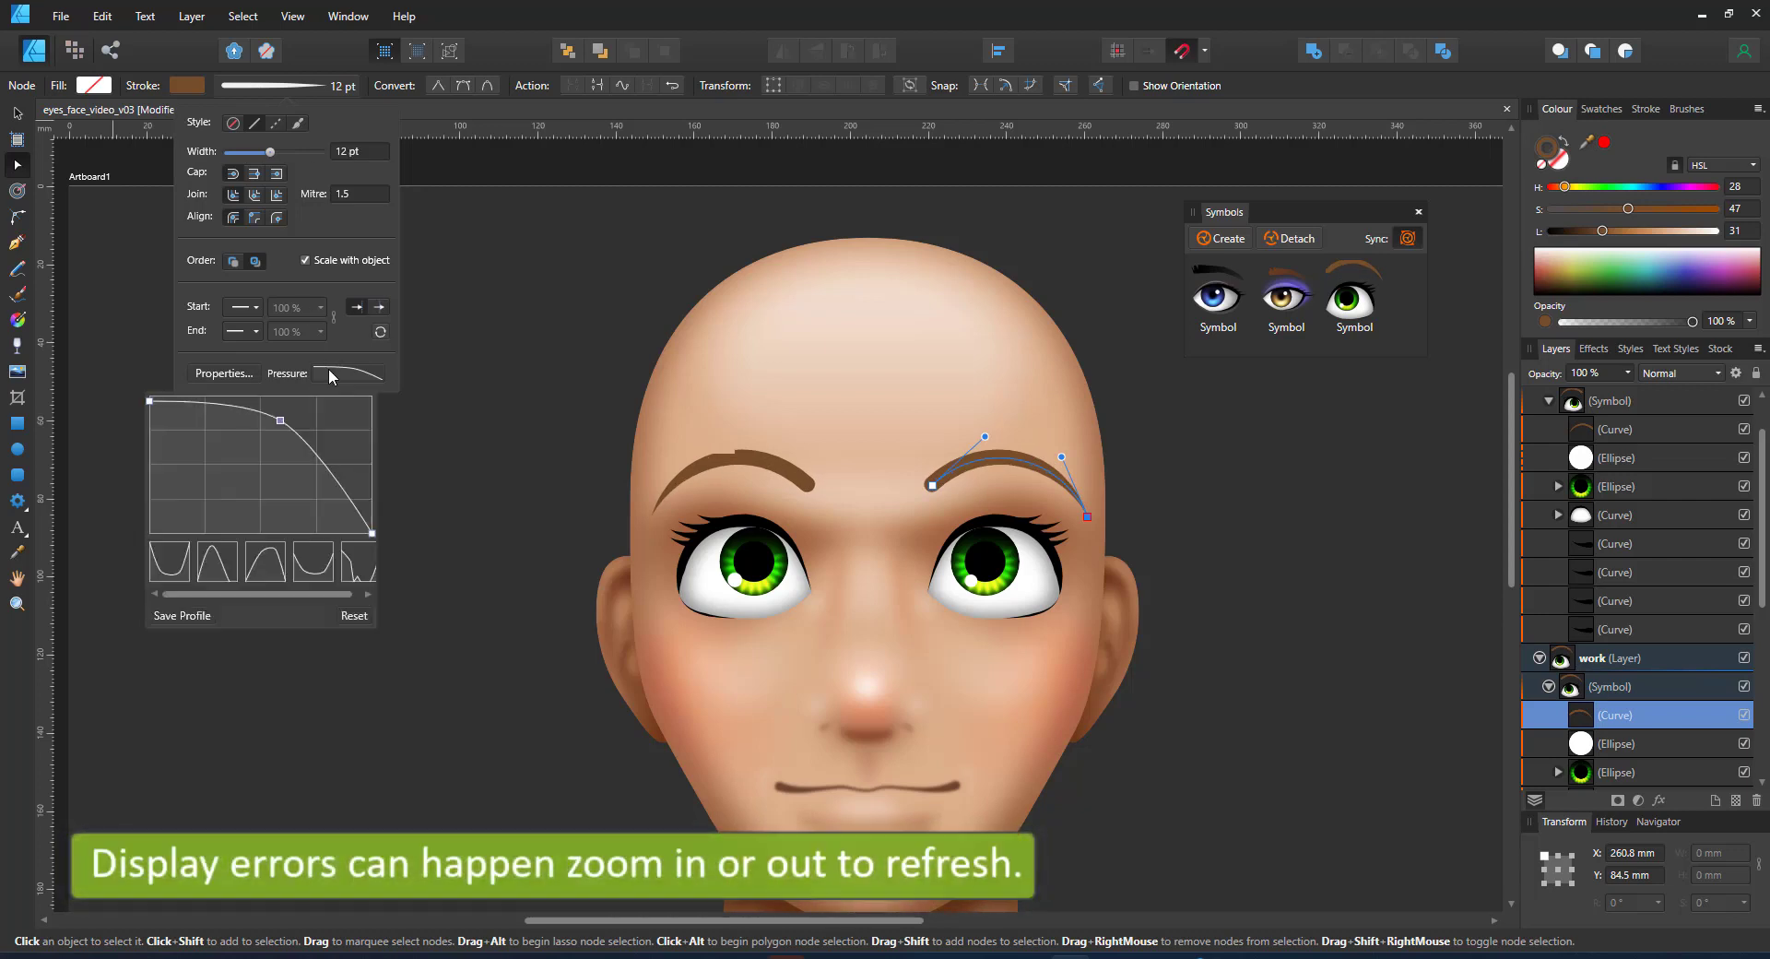
drag(149, 398, 145, 431)
scroll(862, 569, up, 1)
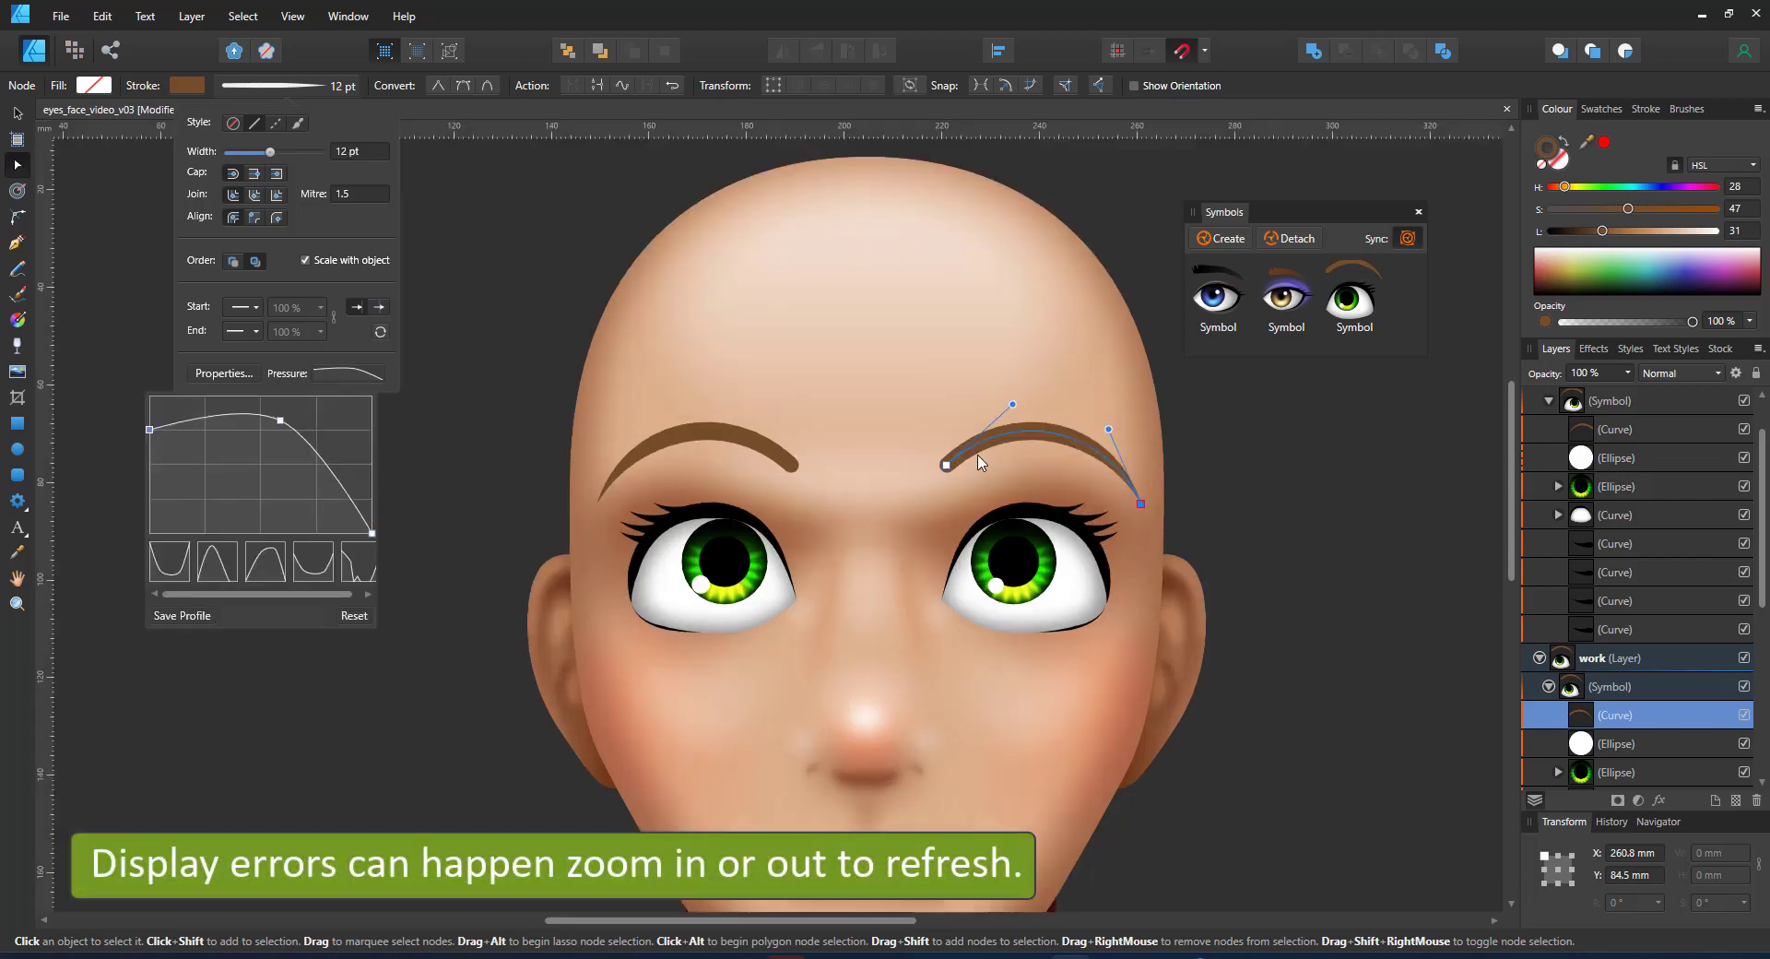
Fade out the eyebrow's outer end with the Transparency tool.
mouse_move(1033, 430)
mouse_down()
mouse_move(1040, 450)
mouse_move(956, 448)
mouse_move(1164, 512)
mouse_up()
key(y)
scroll(1148, 511, down, 2)
scroll(1146, 551, up, 2)
Lower the eyebrow's inner node and adjust its handles to flatten the inner part and move the bend outward.
click(18, 165)
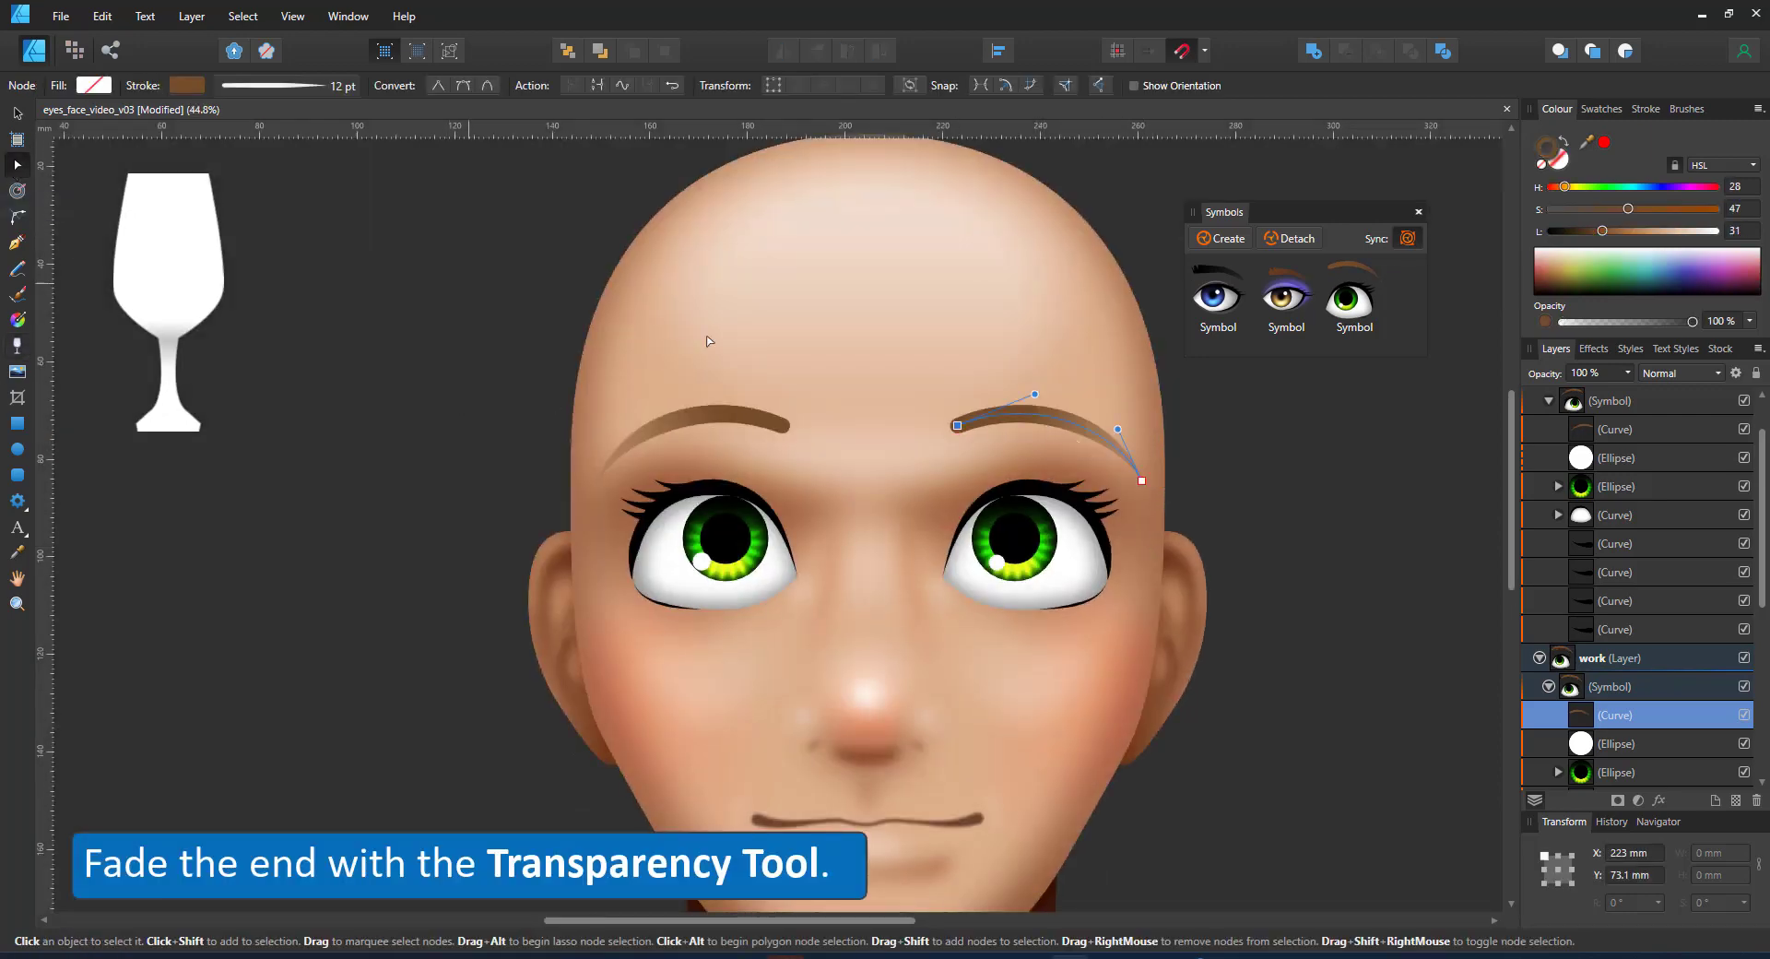
mouse_move(959, 425)
mouse_down()
mouse_move(1033, 446)
mouse_move(1113, 392)
mouse_up()
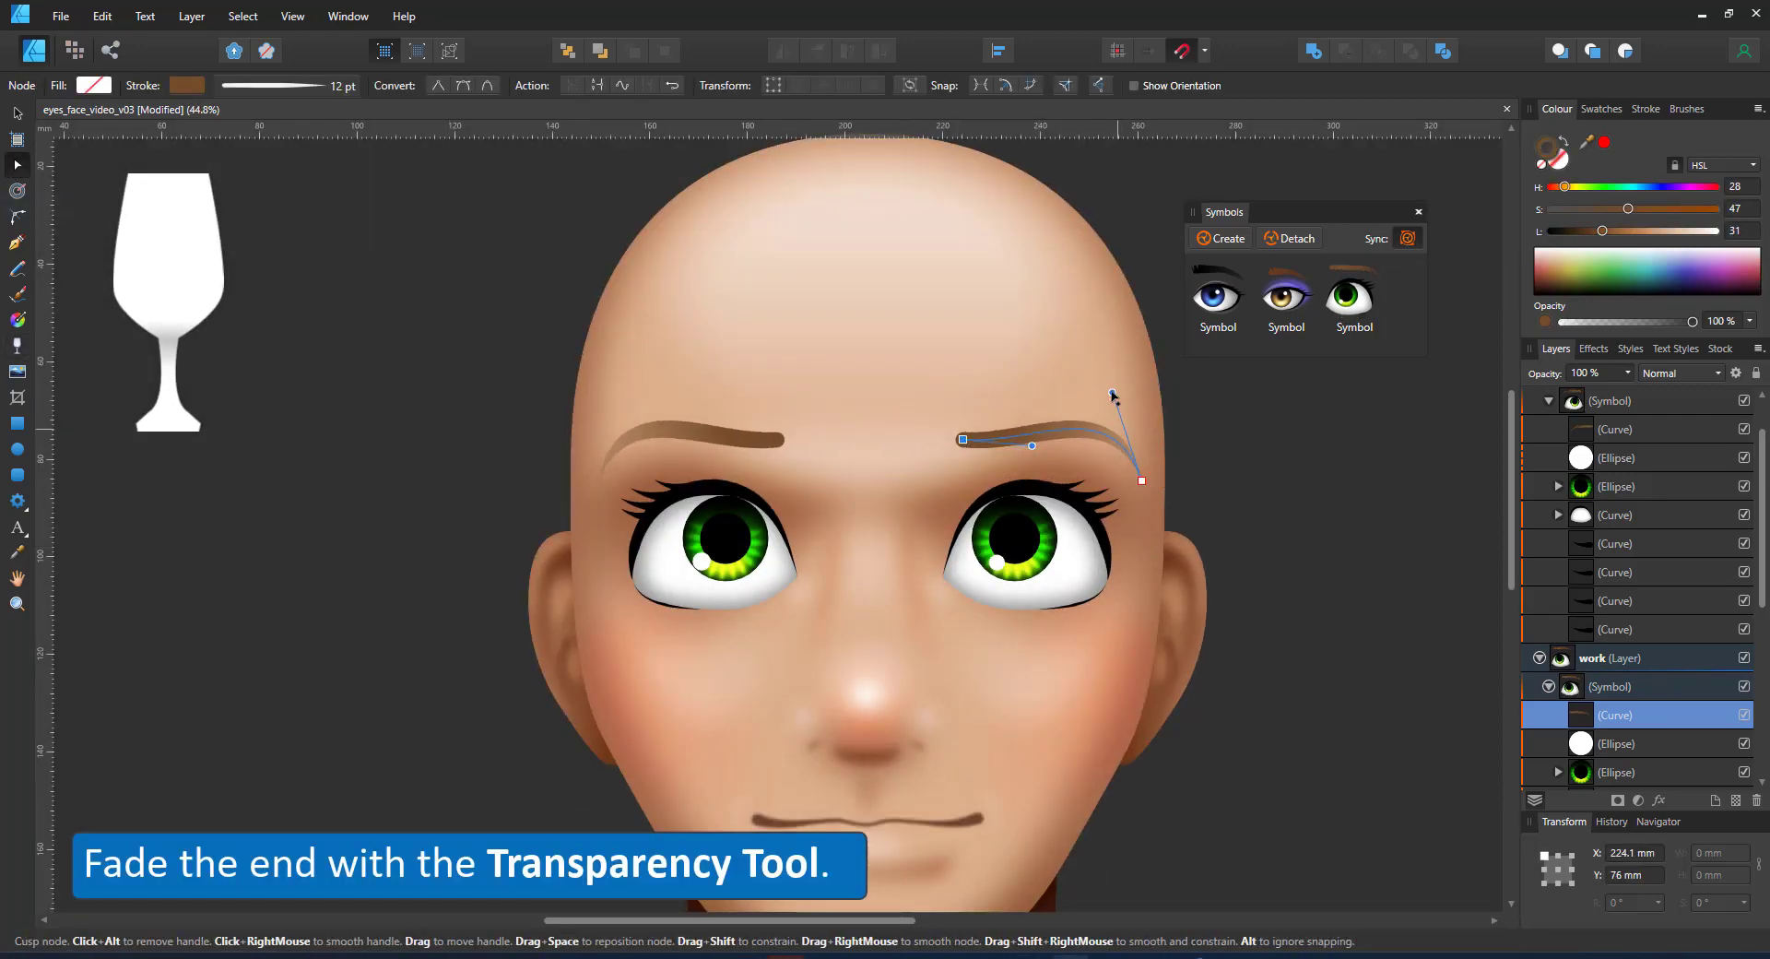
scroll(931, 419, down, 2)
scroll(957, 464, up, 2)
Give the eyebrow stroke flat butt caps and a width of 20 pt.
click(305, 86)
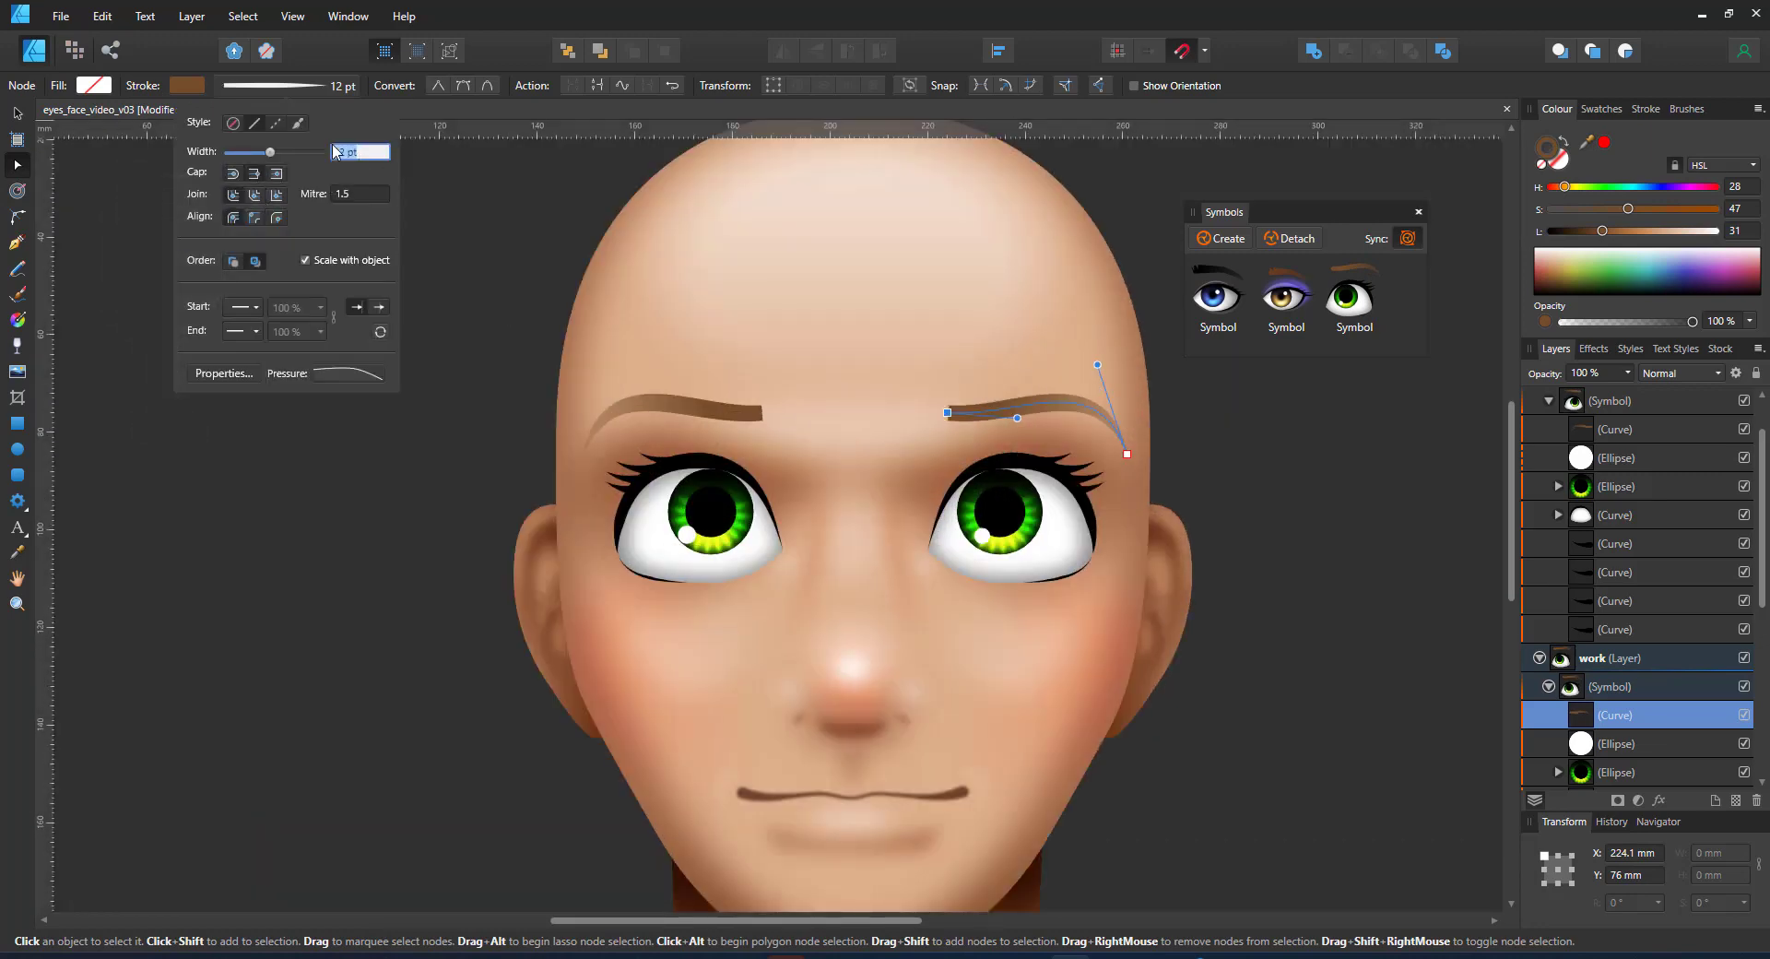
text(20)
key(Return)
scroll(989, 428, up, 4)
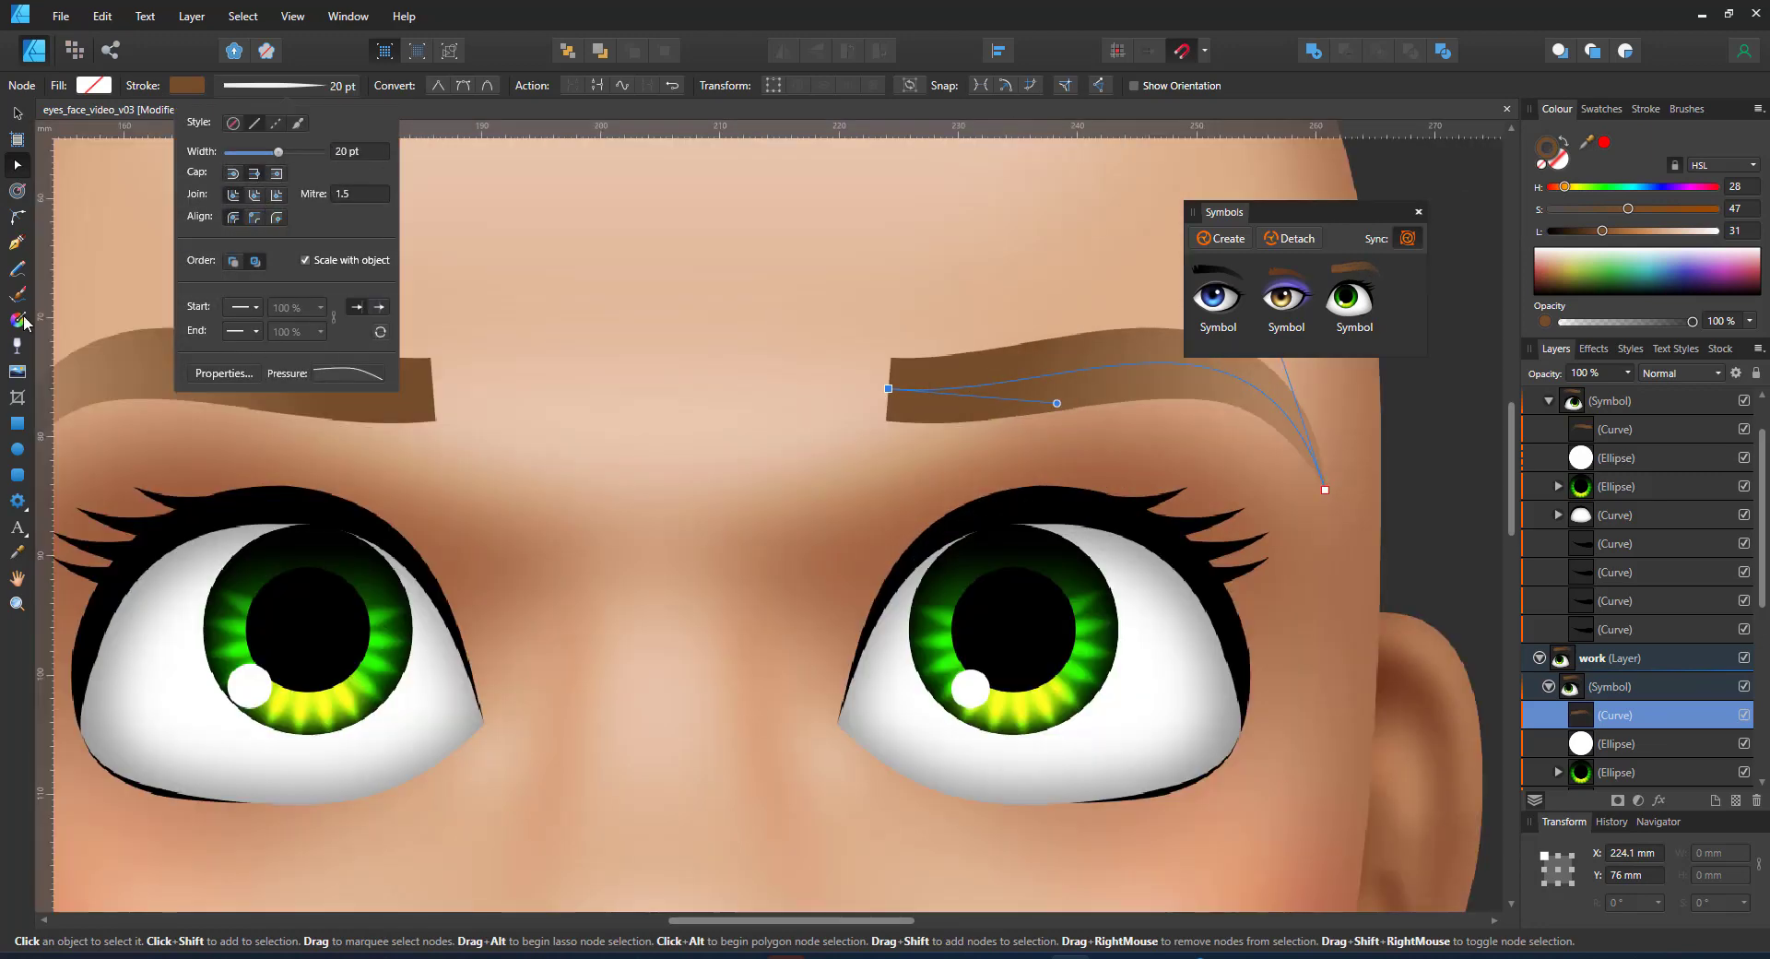
Draw a short slanted line with the Pen tool at the inner end of the right-hand eyebrow.
click(123, 279)
click(867, 413)
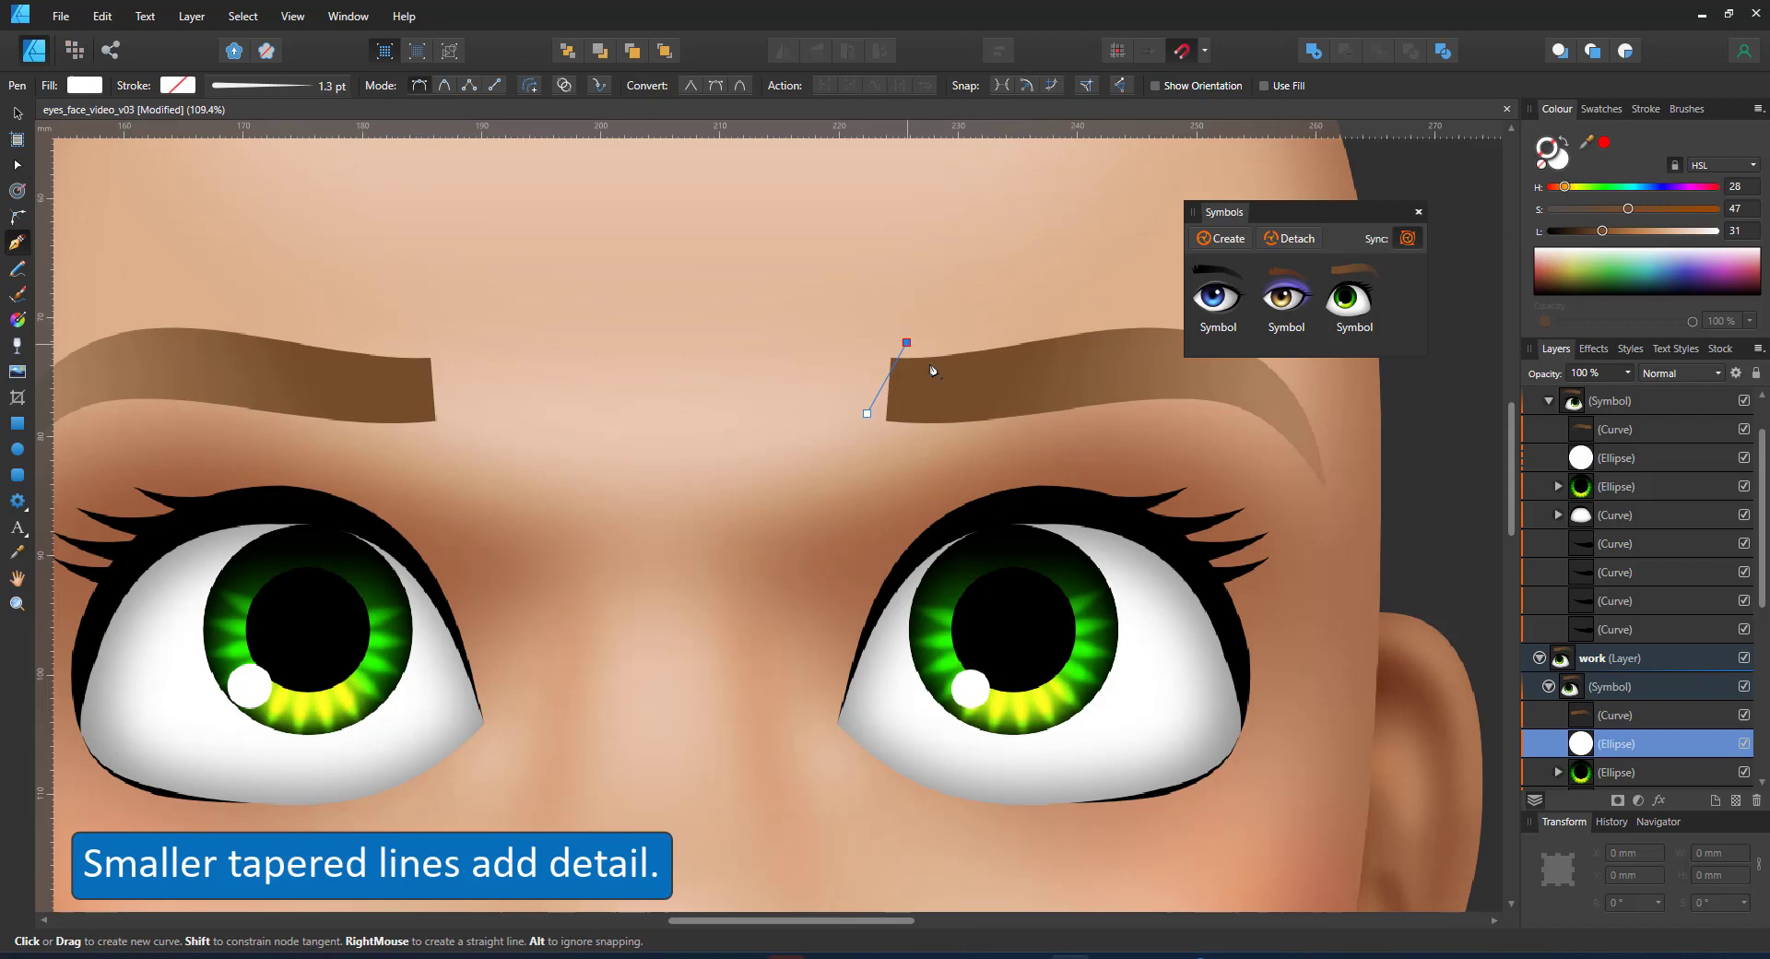
click(906, 342)
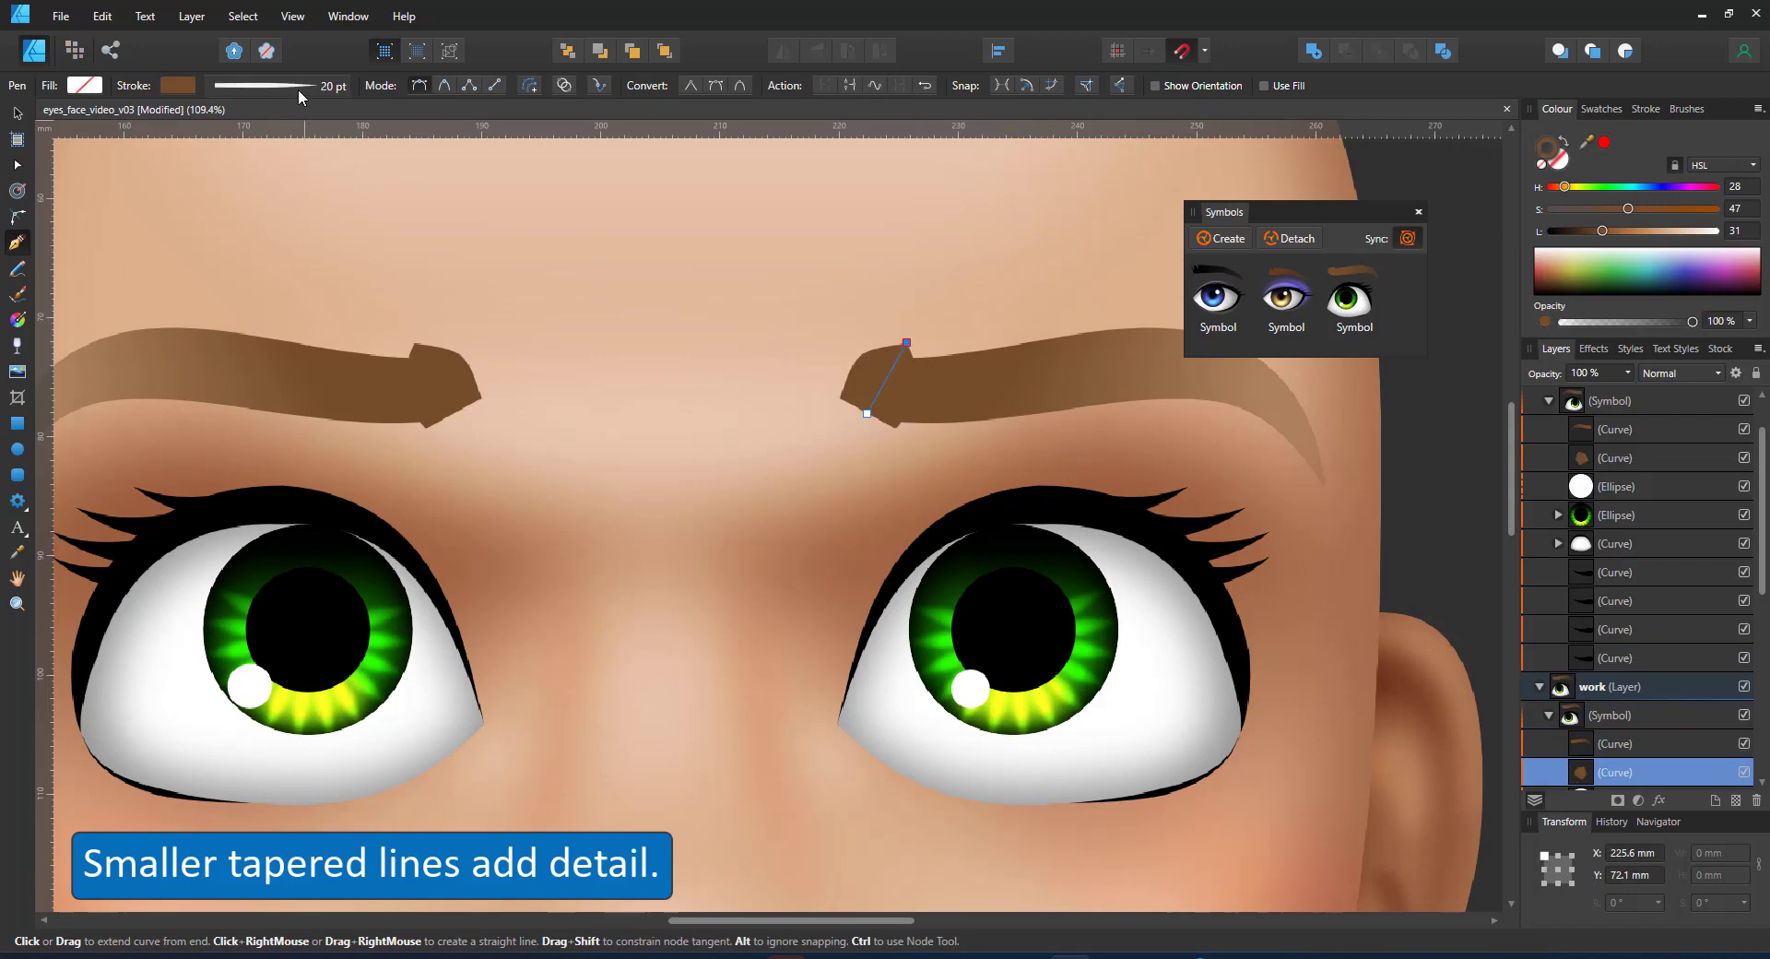
Edit the short line's pressure curve to taper to points at both ends and set its width to 5 pt.
click(297, 89)
click(344, 368)
drag(140, 429, 140, 533)
drag(270, 420, 251, 423)
click(358, 153)
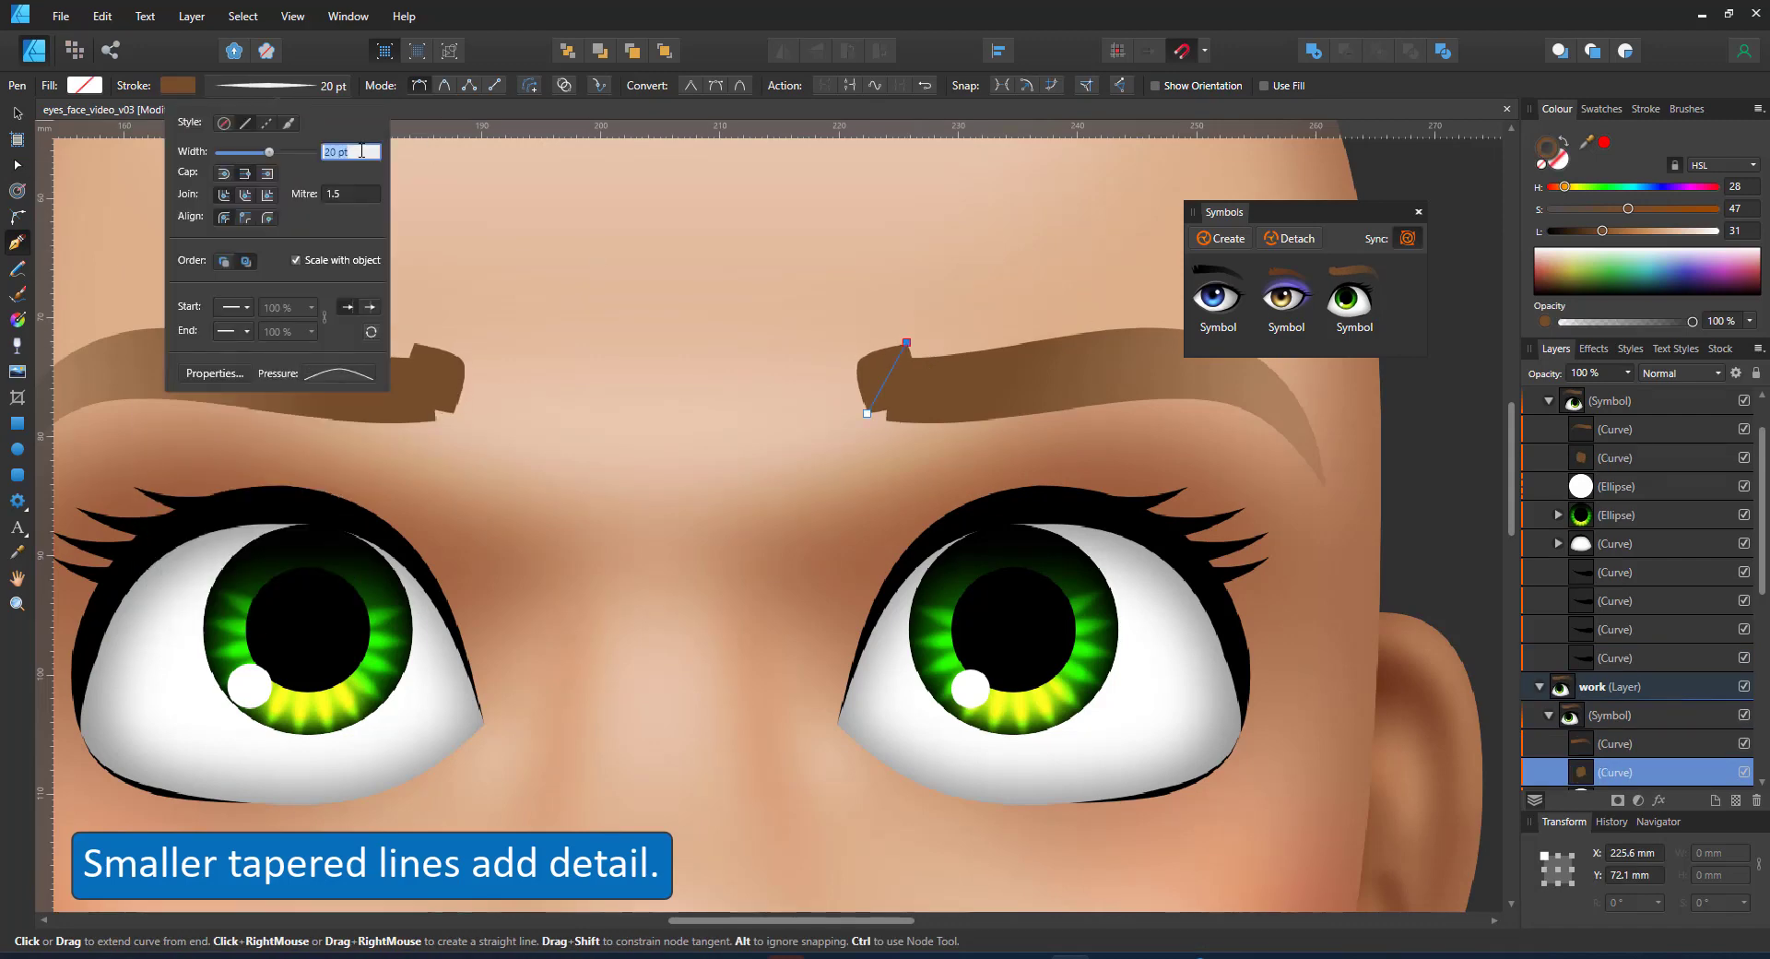
text(5)
key(Return)
Reposition the end nodes of the short tapered line so it stands nearly upright beside the right-hand eyebrow's inner end.
click(15, 167)
drag(906, 343, 874, 346)
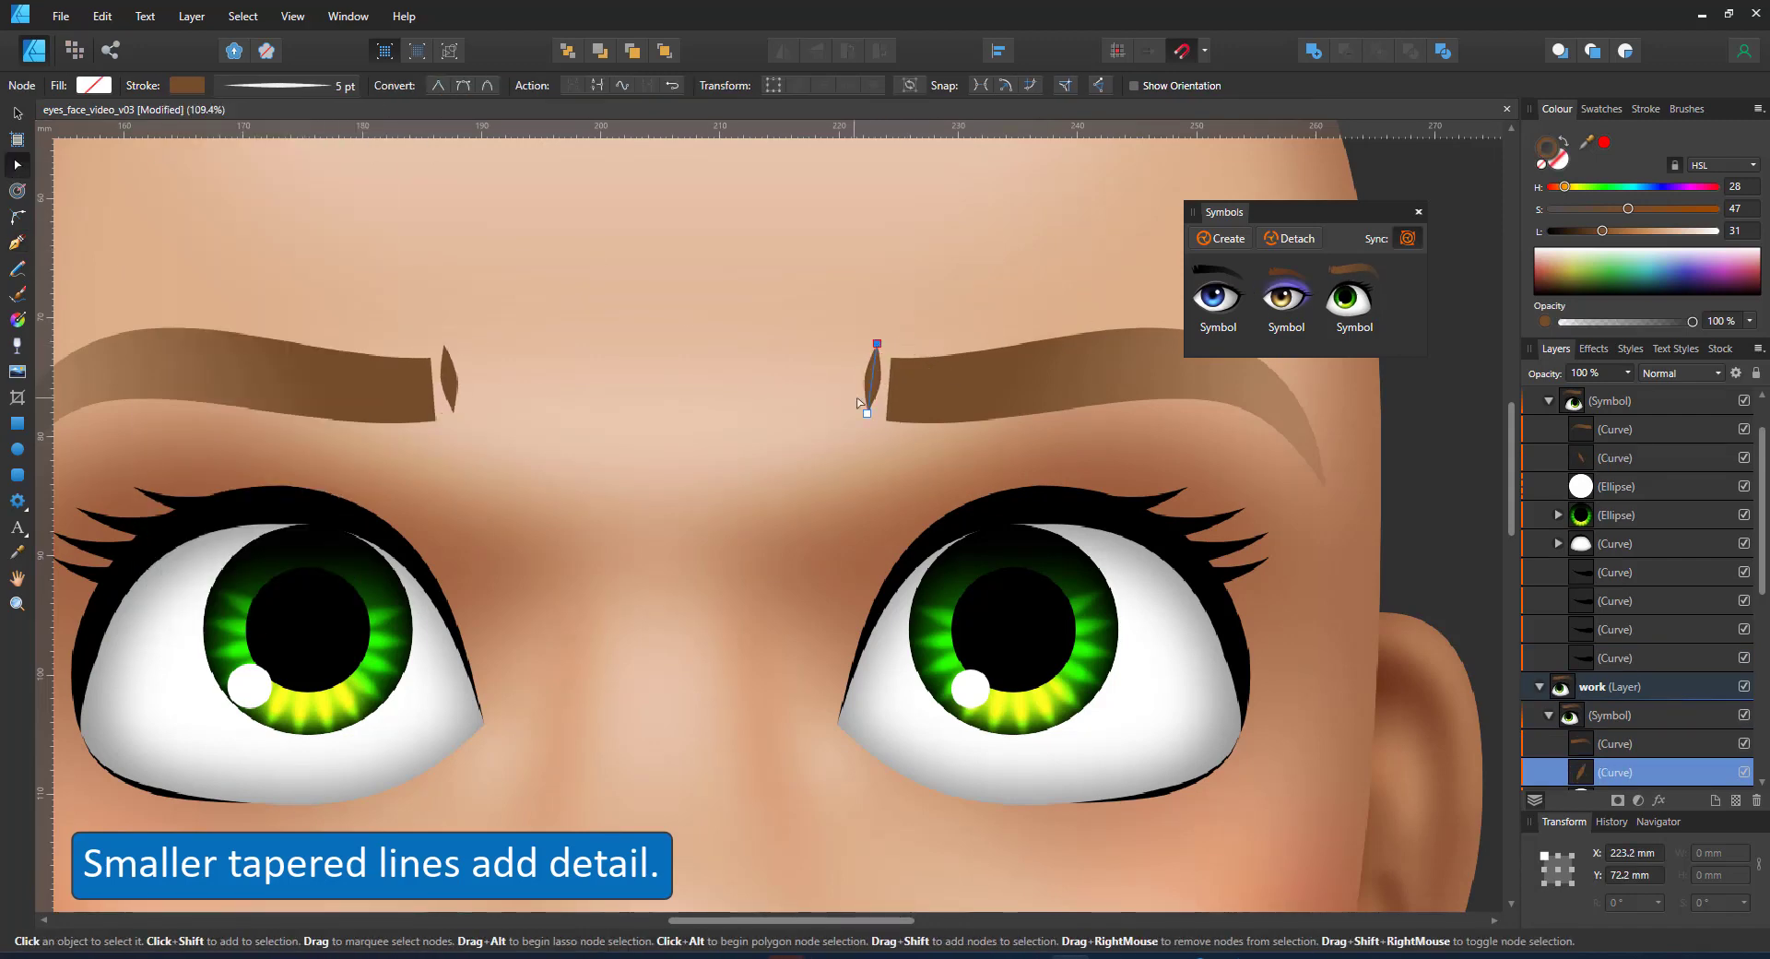
drag(867, 413, 875, 426)
mouse_move(875, 347)
mouse_down()
mouse_move(849, 364)
mouse_move(870, 347)
mouse_up()
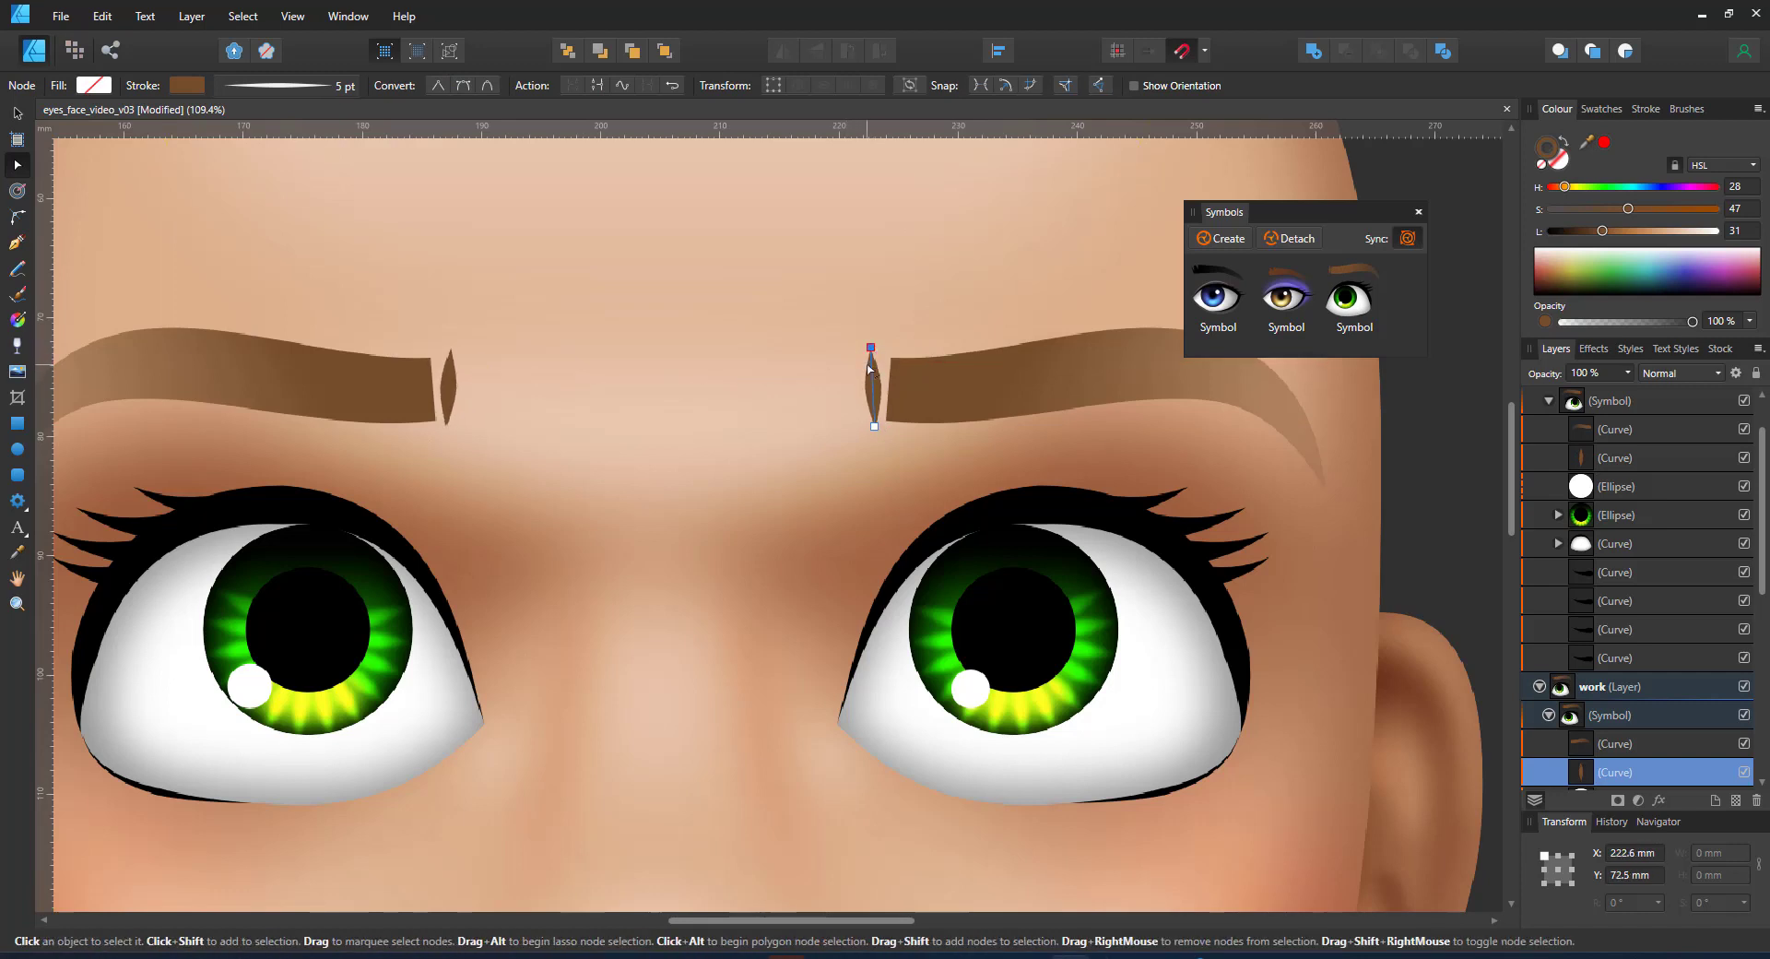
Bring the short line in front of the eyebrow stroke and set it to Multiply blending at 50% opacity.
key(ctrl+])
key(v)
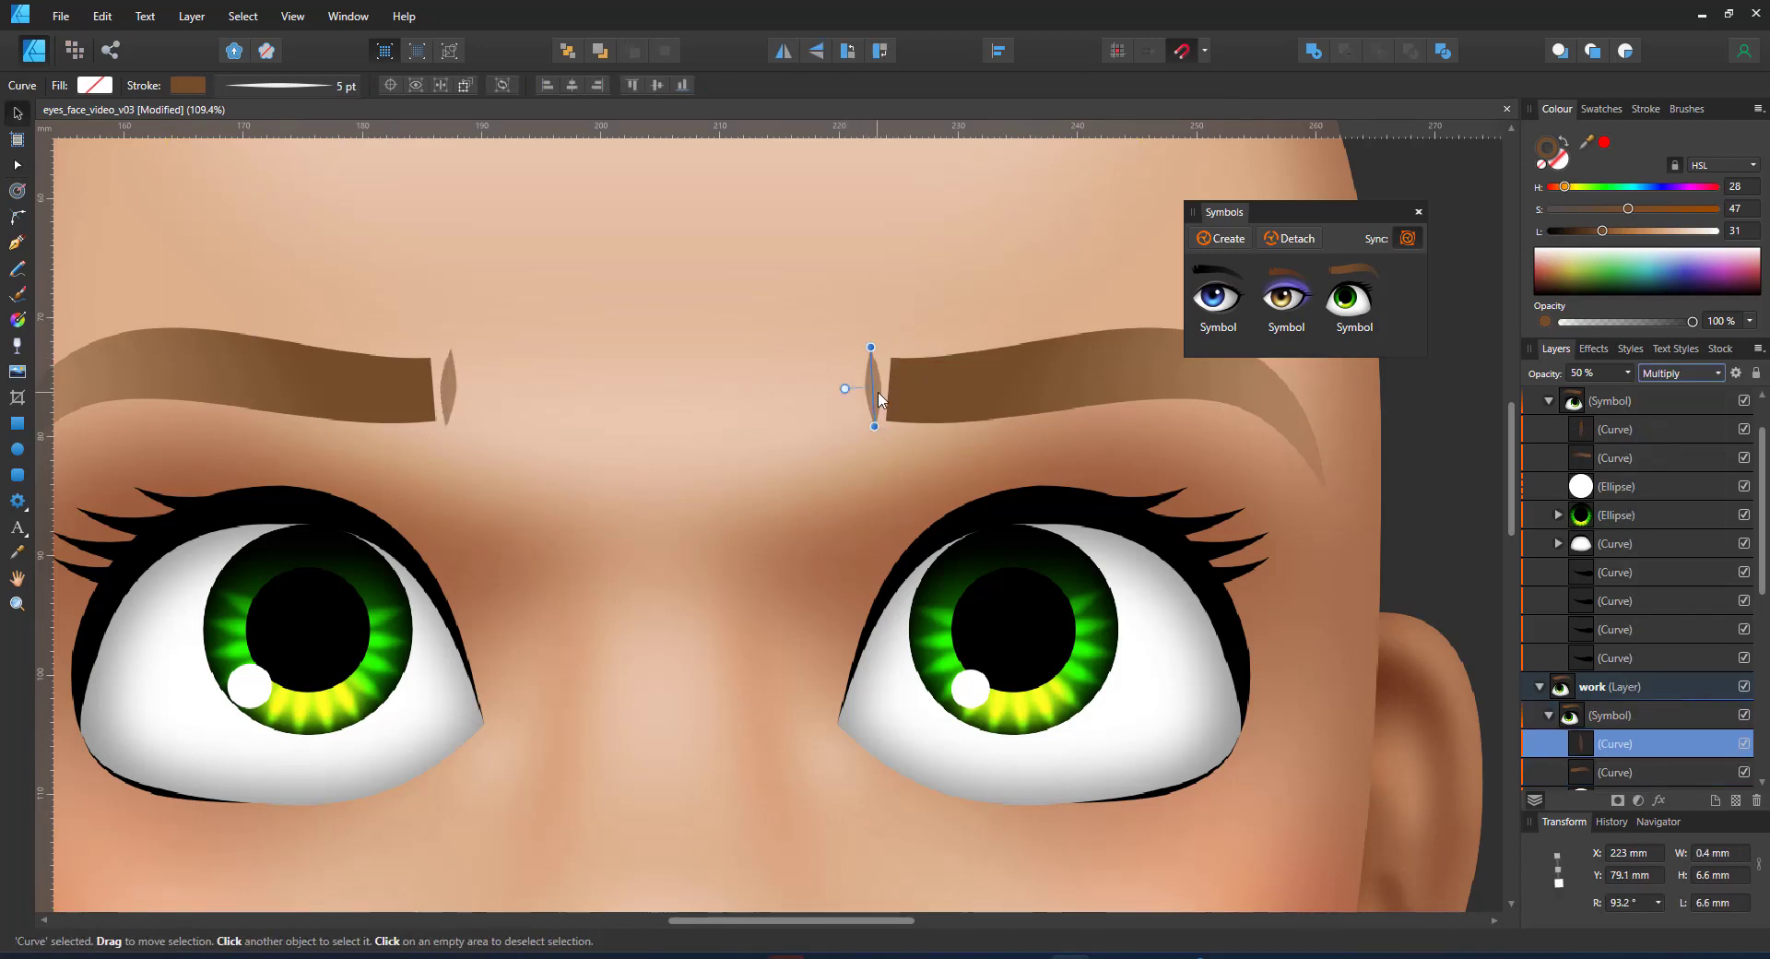
Duplicate the tapered line along the right-hand eyebrow, rotating the copies as hair strokes and using 30% opacity near the outer end.
double_click(873, 389)
drag(873, 388, 838, 346)
mouse_move(856, 391)
mouse_down()
mouse_move(849, 404)
mouse_move(920, 388)
mouse_move(939, 348)
mouse_up()
click(873, 388)
key(a)
mouse_move(922, 426)
mouse_down()
mouse_move(903, 412)
mouse_move(948, 379)
mouse_move(1106, 368)
mouse_move(1139, 333)
mouse_up()
key(v)
drag(1108, 356, 1146, 345)
drag(1146, 346, 1196, 367)
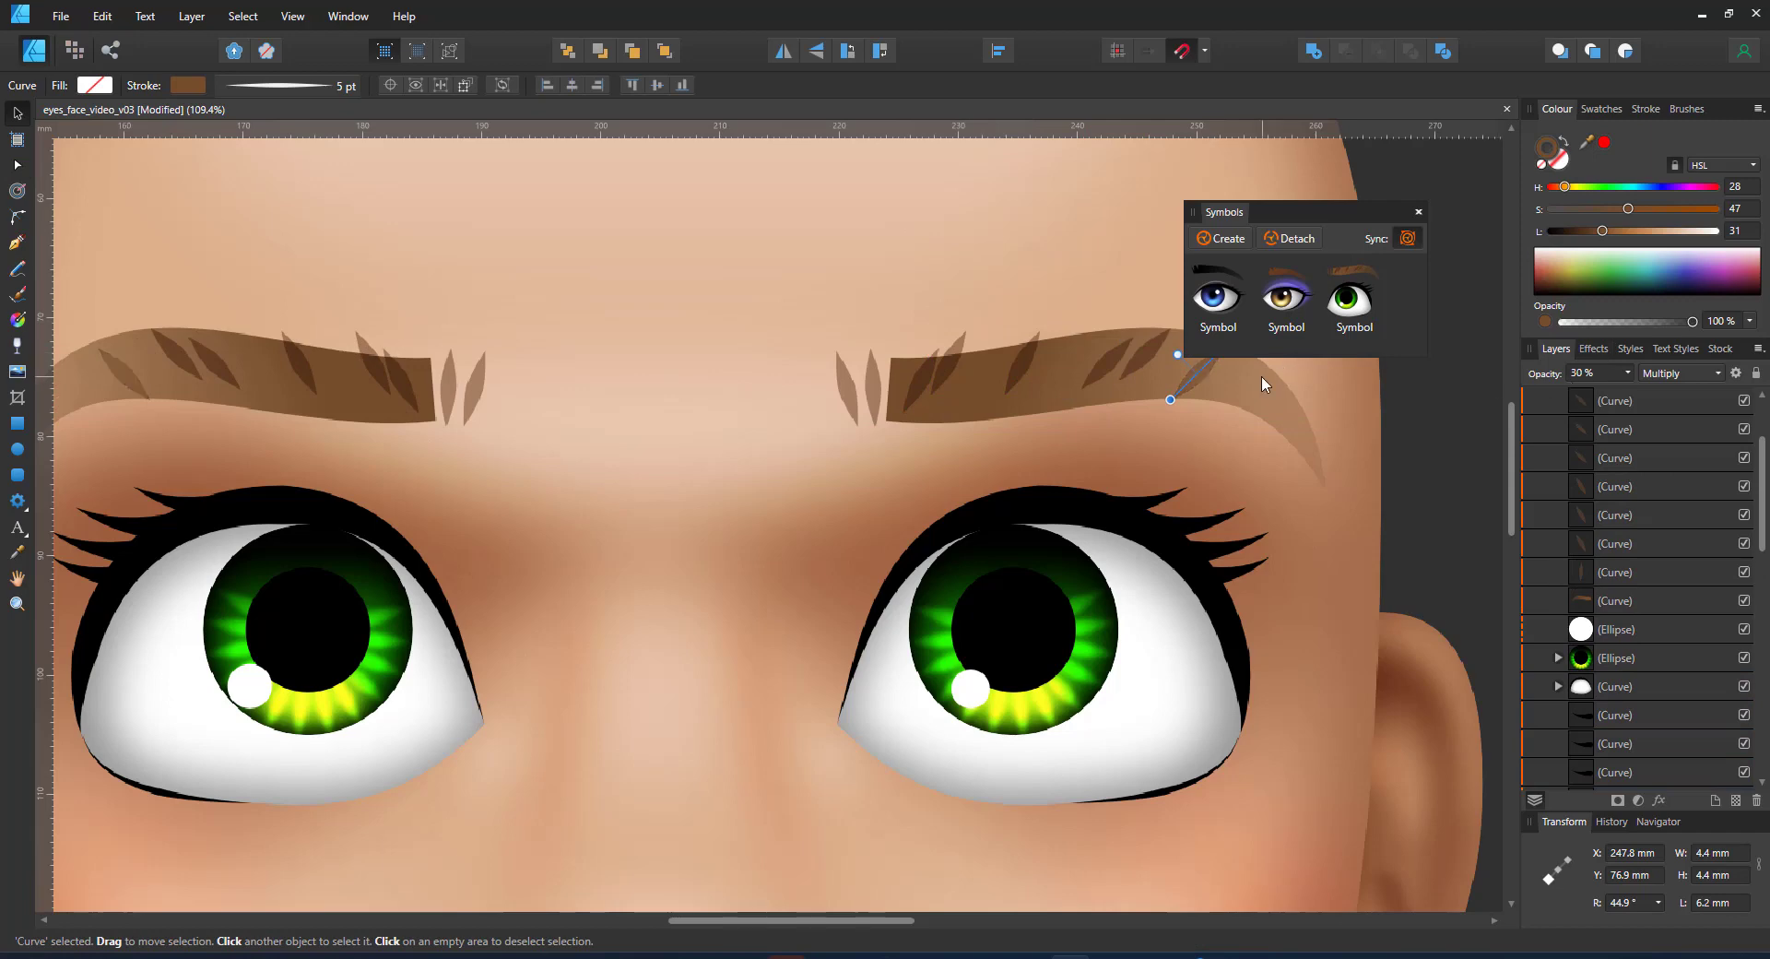
Place another hair stroke on the eyebrow's outer tail, rotate it almost horizontal and set its opacity to 20%.
drag(1107, 408, 938, 417)
drag(1060, 350, 1067, 358)
drag(1036, 374, 1147, 401)
key(2)
scroll(871, 435, down, 3)
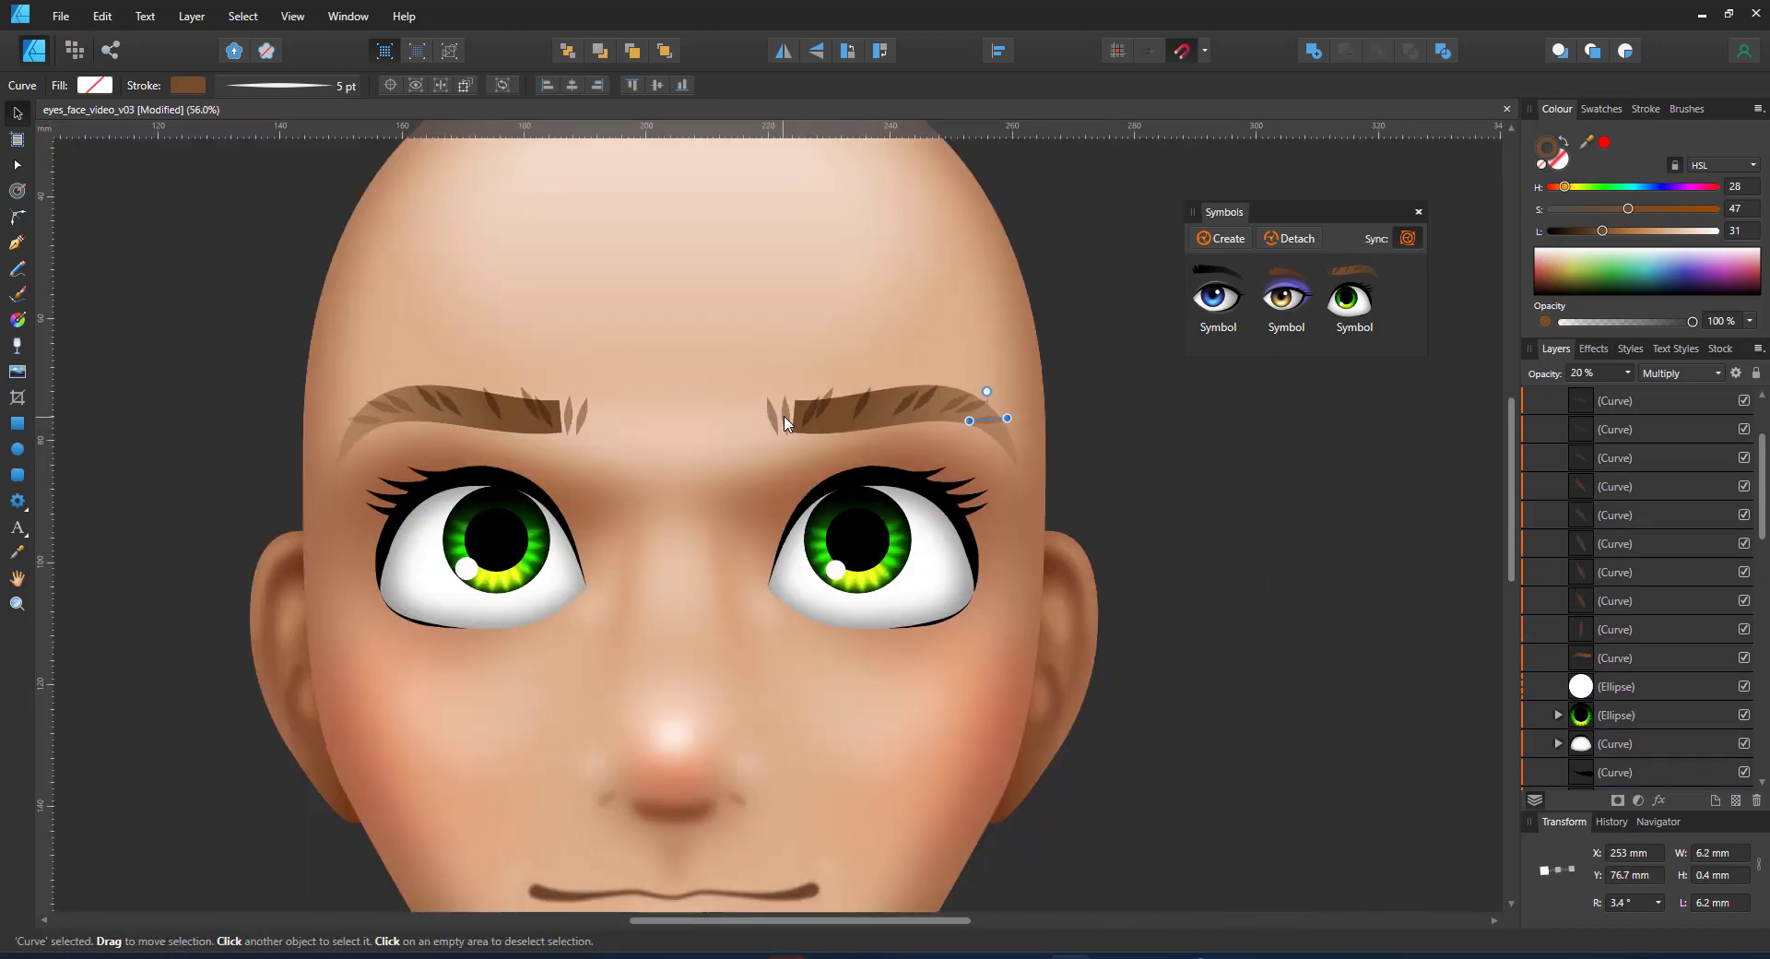
scroll(1125, 314, down, 2)
scroll(1167, 439, up, 1)
click(1163, 438)
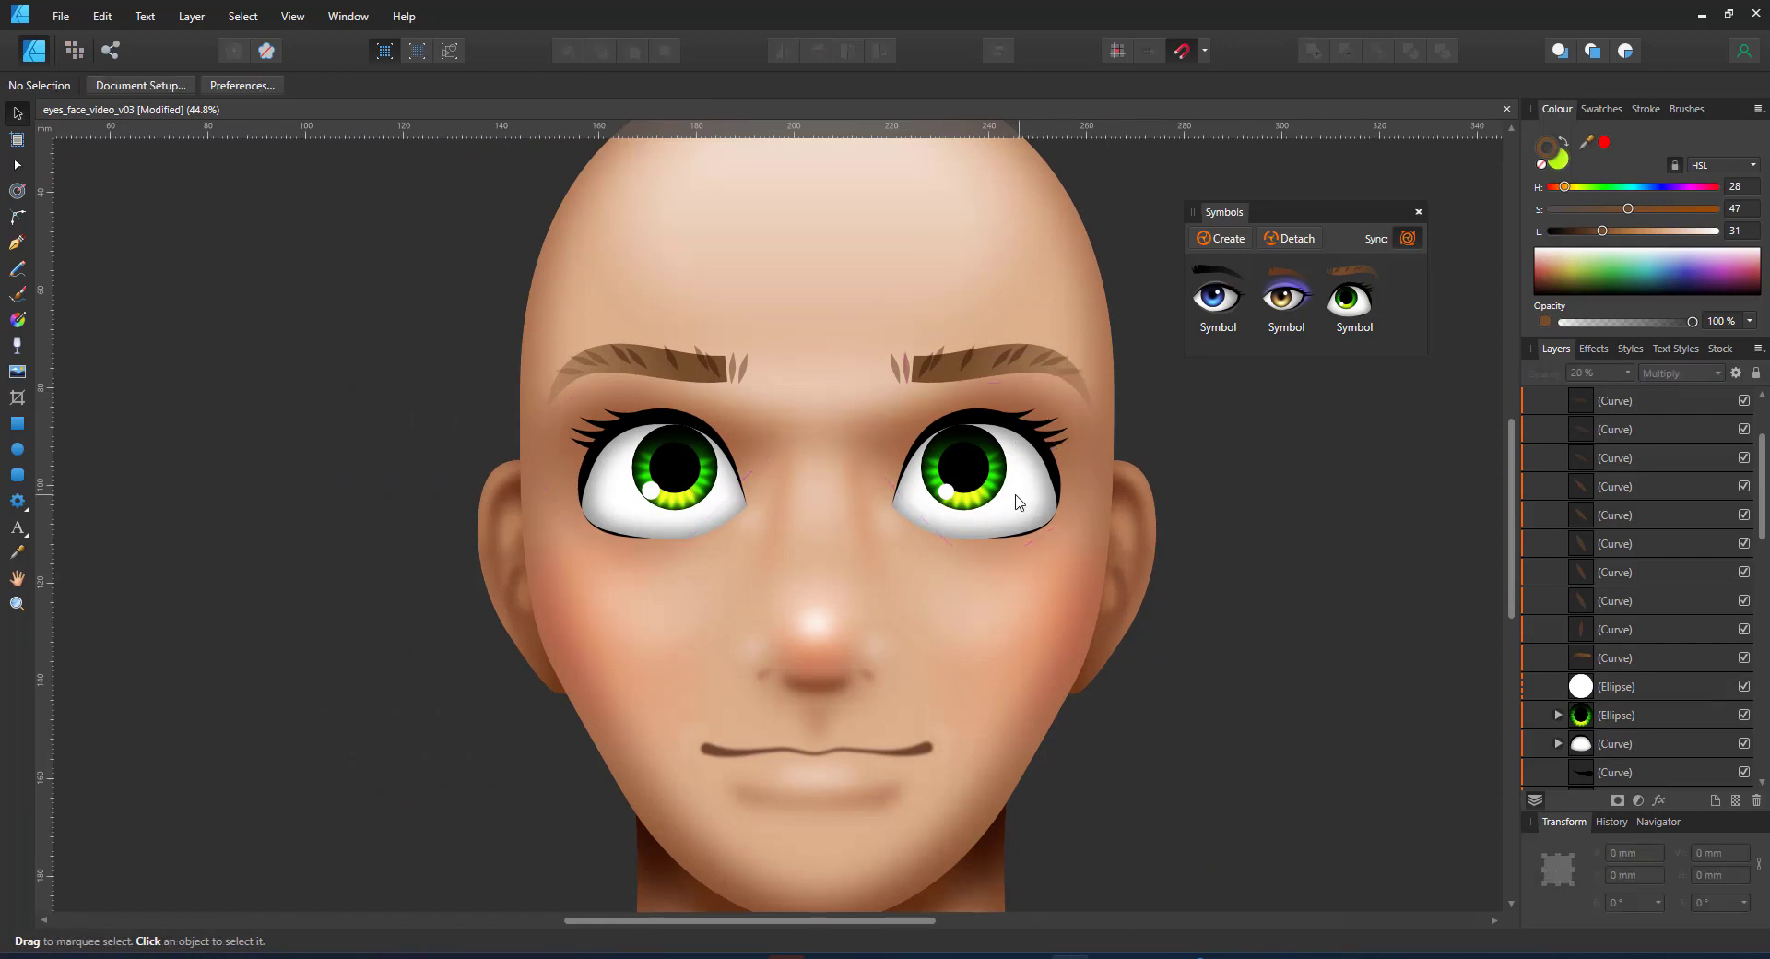
Raise and flatten the lower edge of the right-hand eye outline, adjusting the curve at its inner corner.
scroll(1617, 679, down, 2)
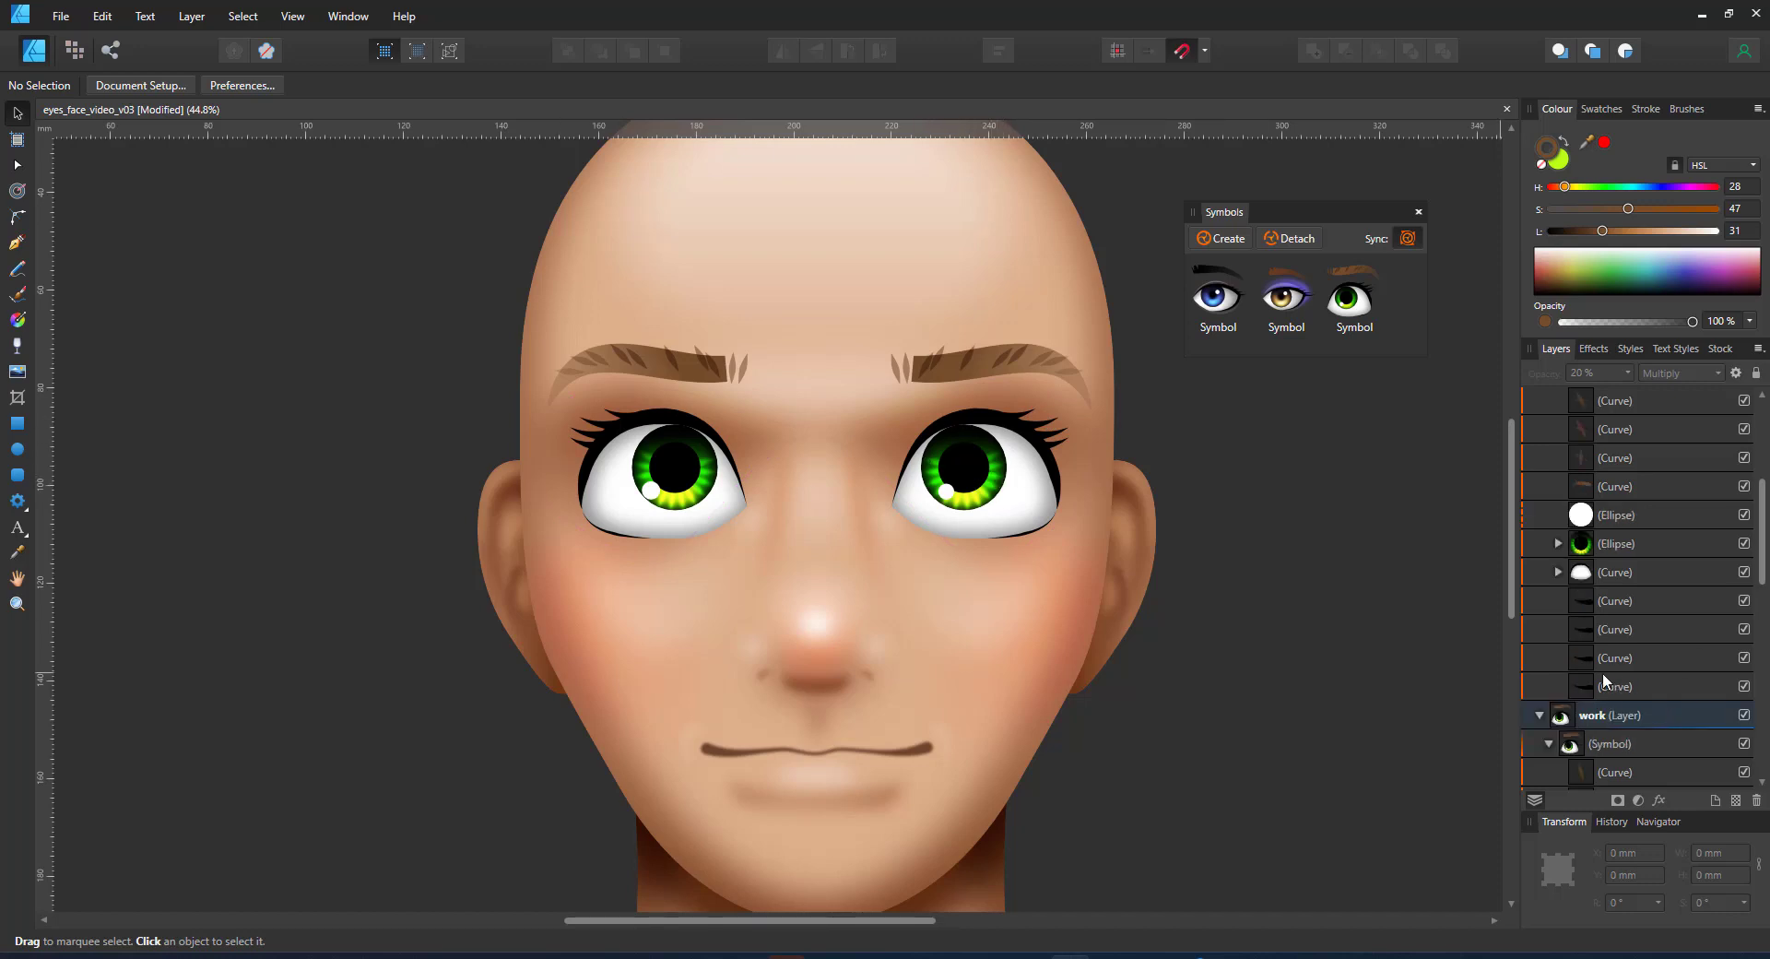
click(1605, 624)
click(1615, 684)
double_click(1054, 476)
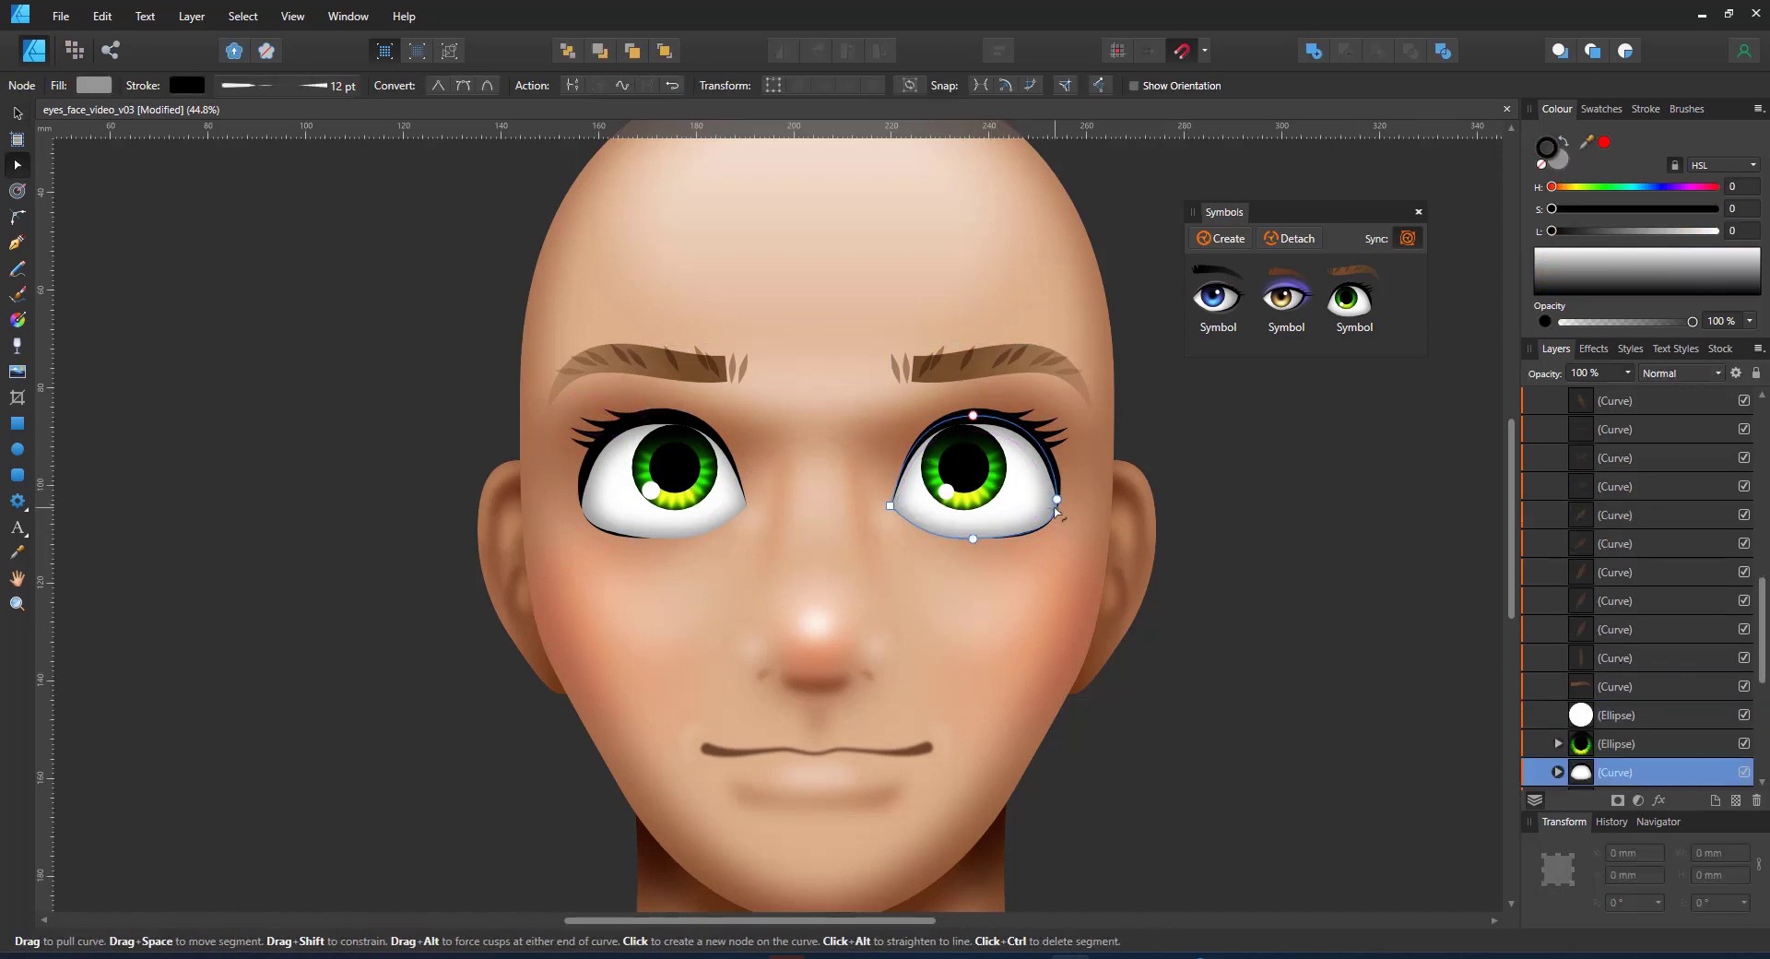
drag(914, 529, 917, 513)
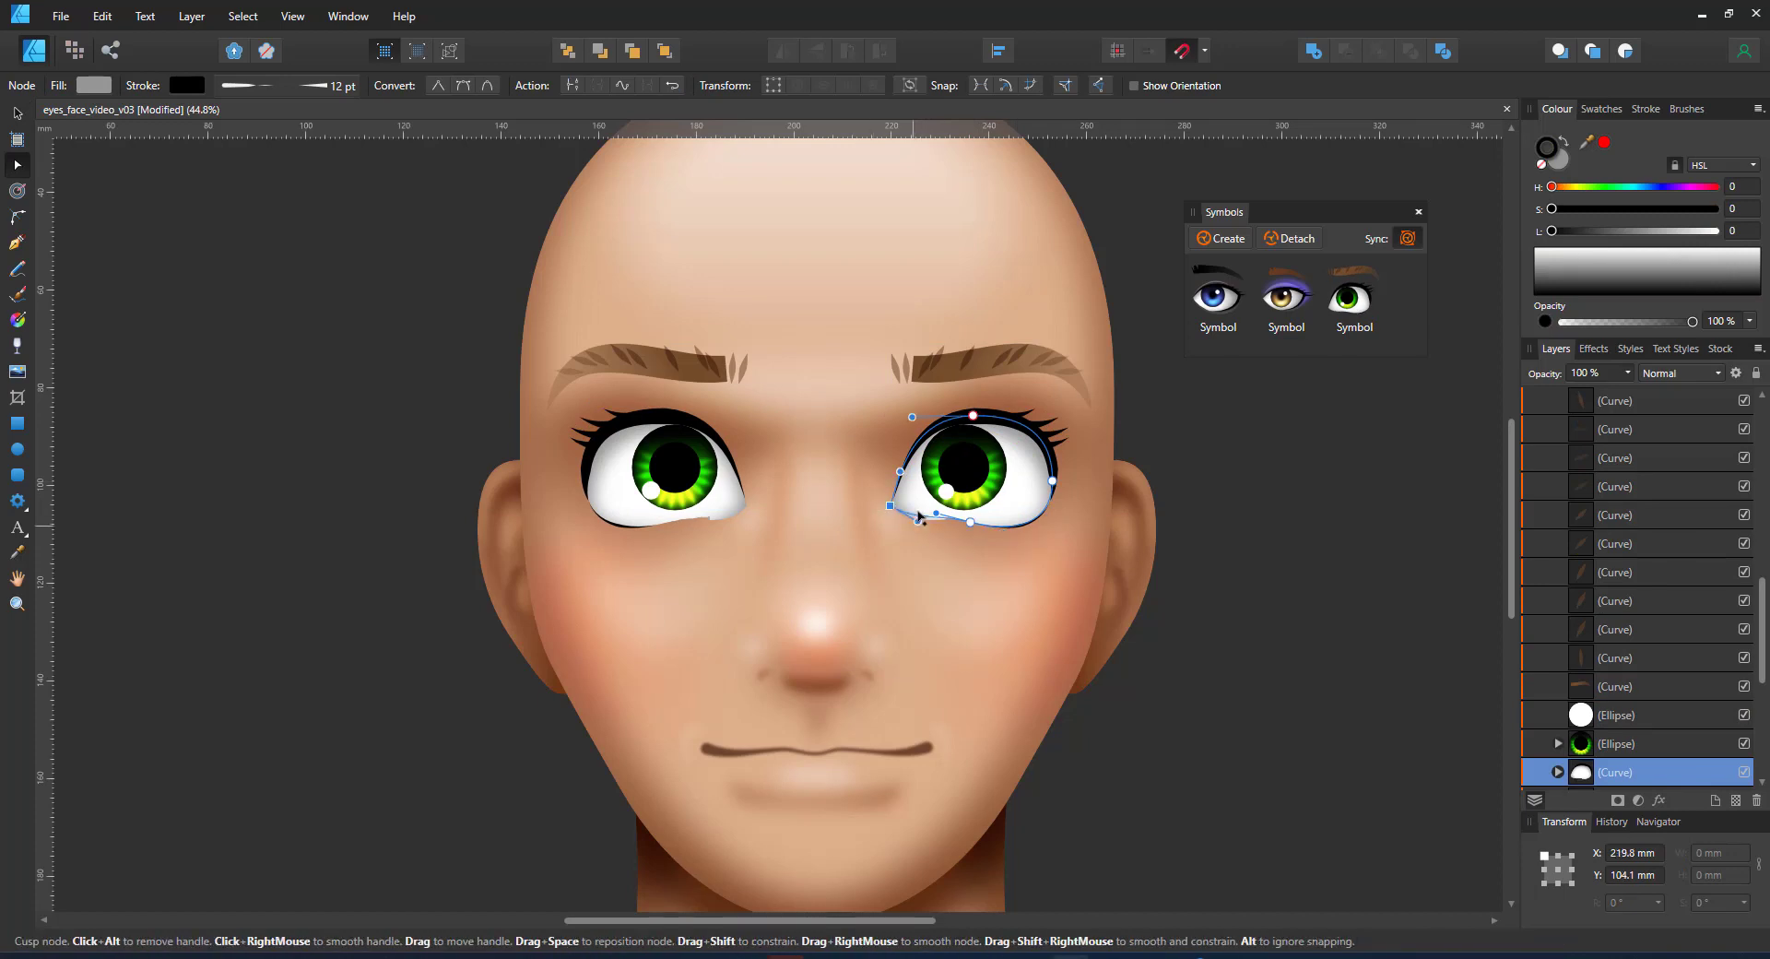
Lower the top node of the eye outline and reshape the curve around its outer corner to narrow the eye.
click(1071, 589)
double_click(1054, 489)
drag(973, 416, 1053, 497)
click(1052, 480)
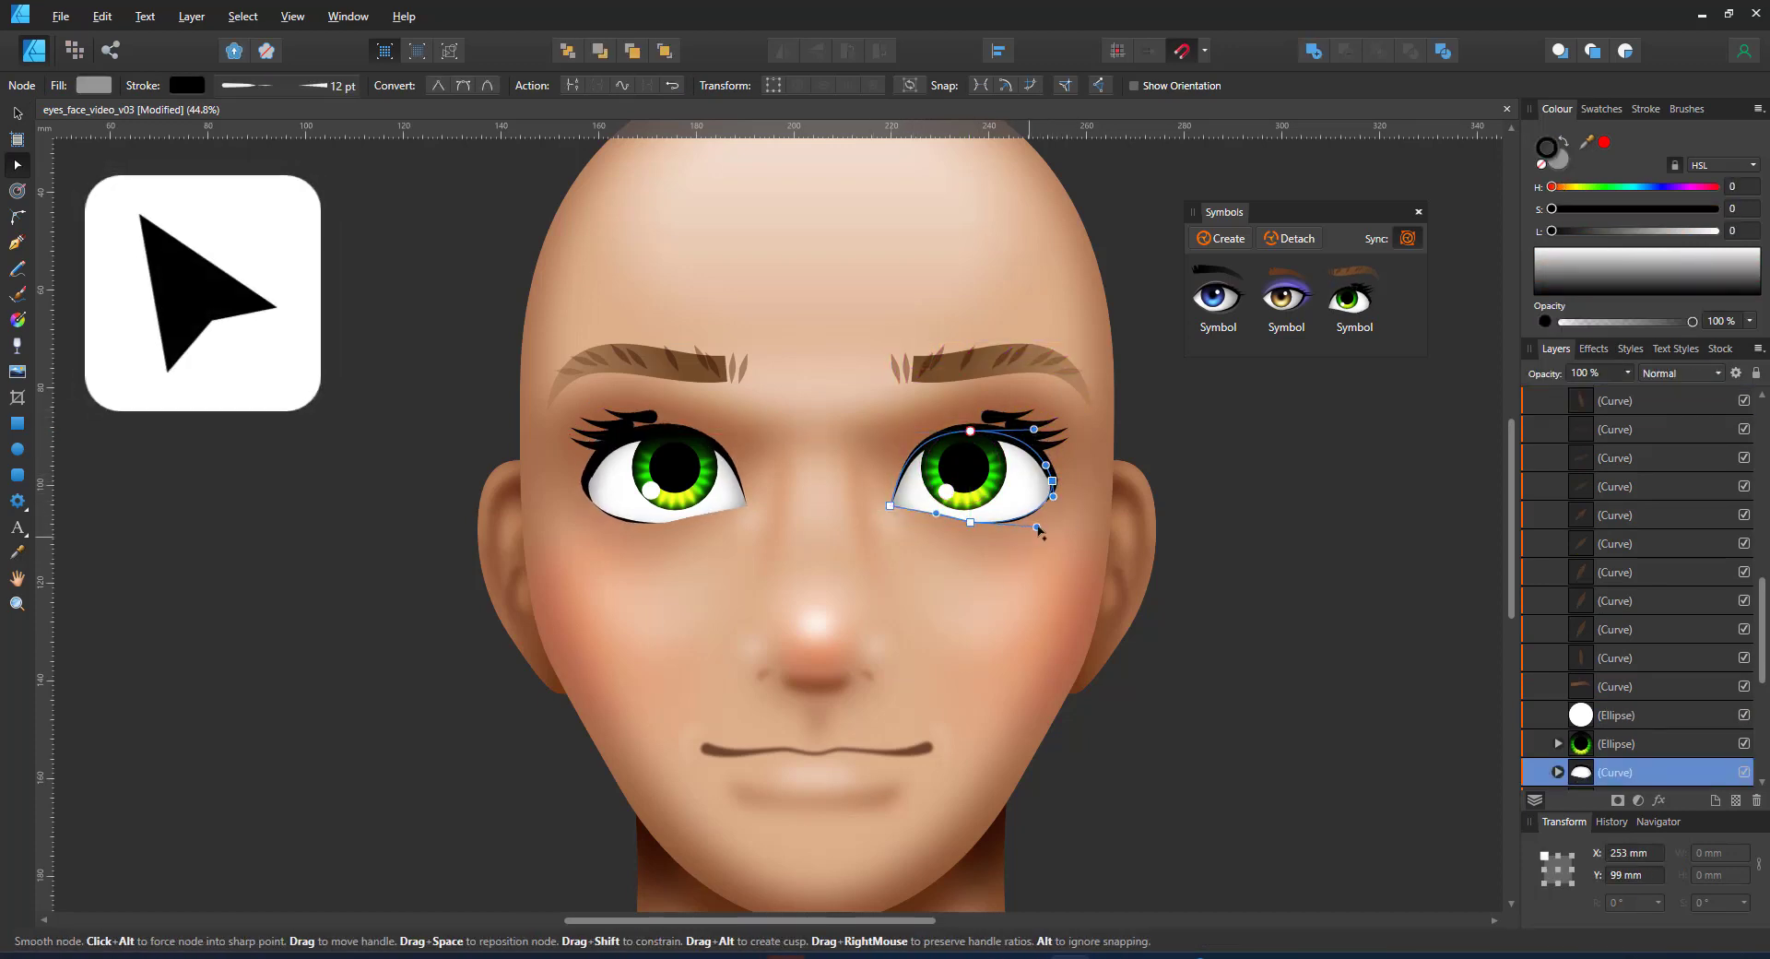
key(c)
key(v)
Select the four eyelashes together and move them down and outward onto the eye's outer corner.
click(1132, 383)
double_click(1005, 419)
shift+click(1049, 433)
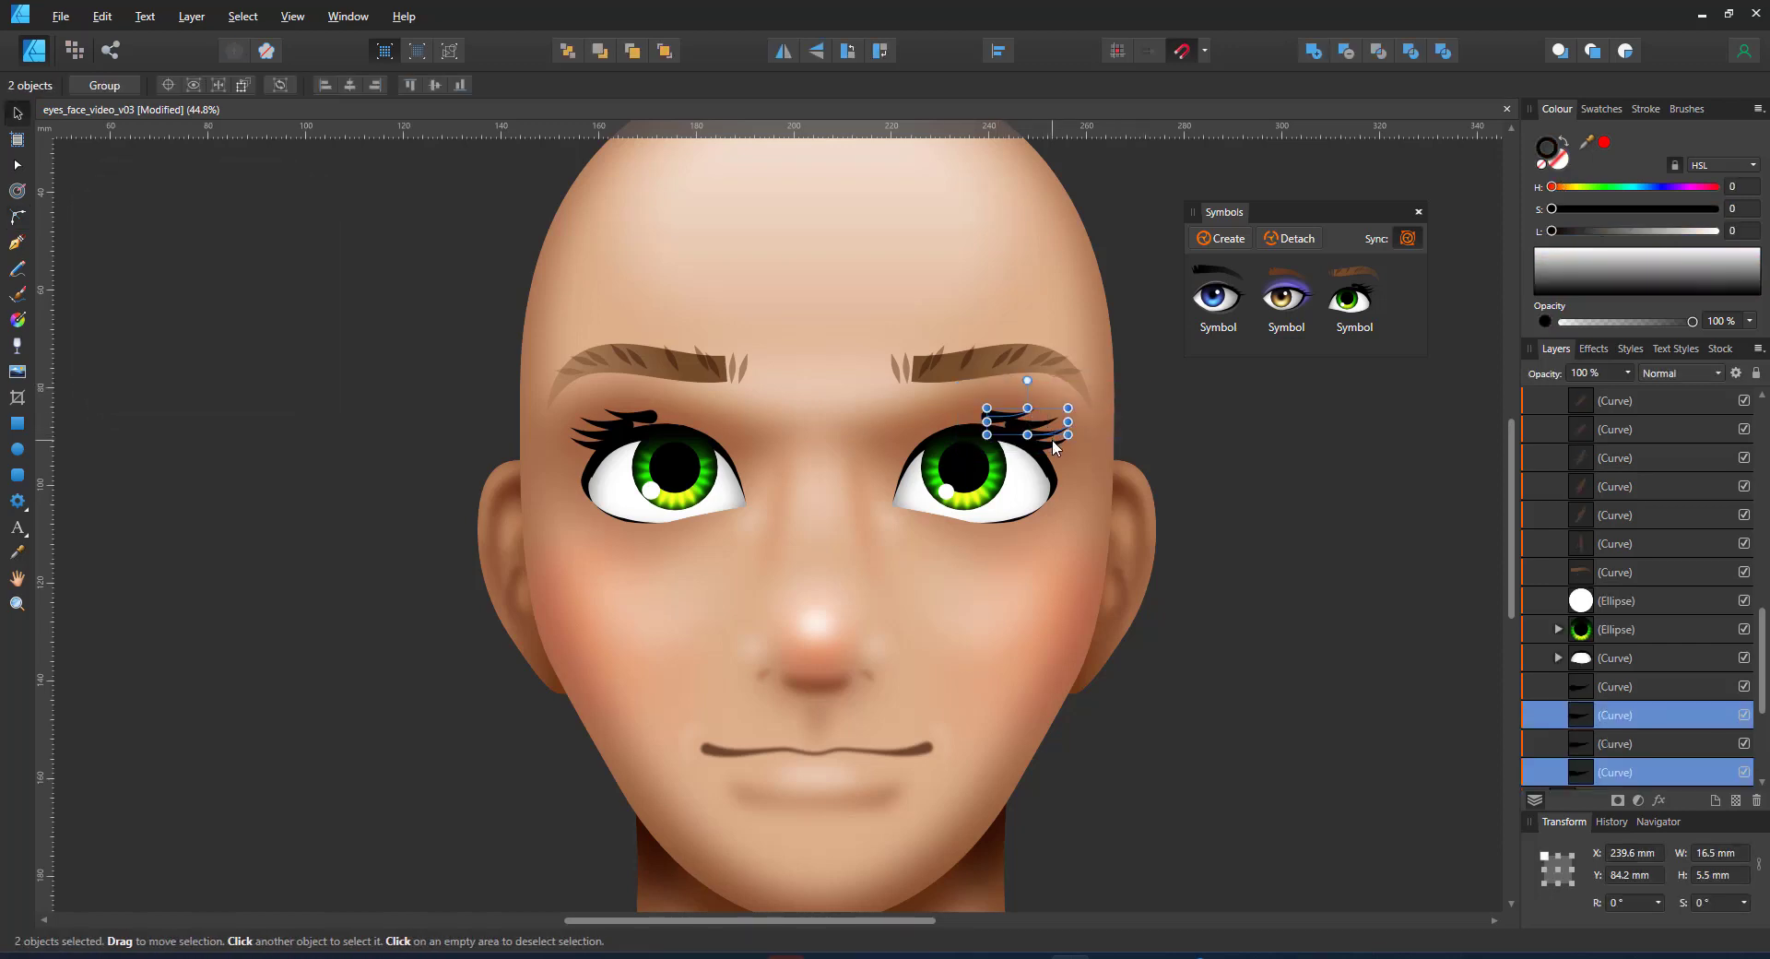
shift+click(1053, 441)
shift+click(1036, 424)
drag(1034, 424, 1060, 456)
Recolour the iris's base ellipse blue with hue 209 and its lower glow ellipse pale cyan with hue 175.
click(991, 495)
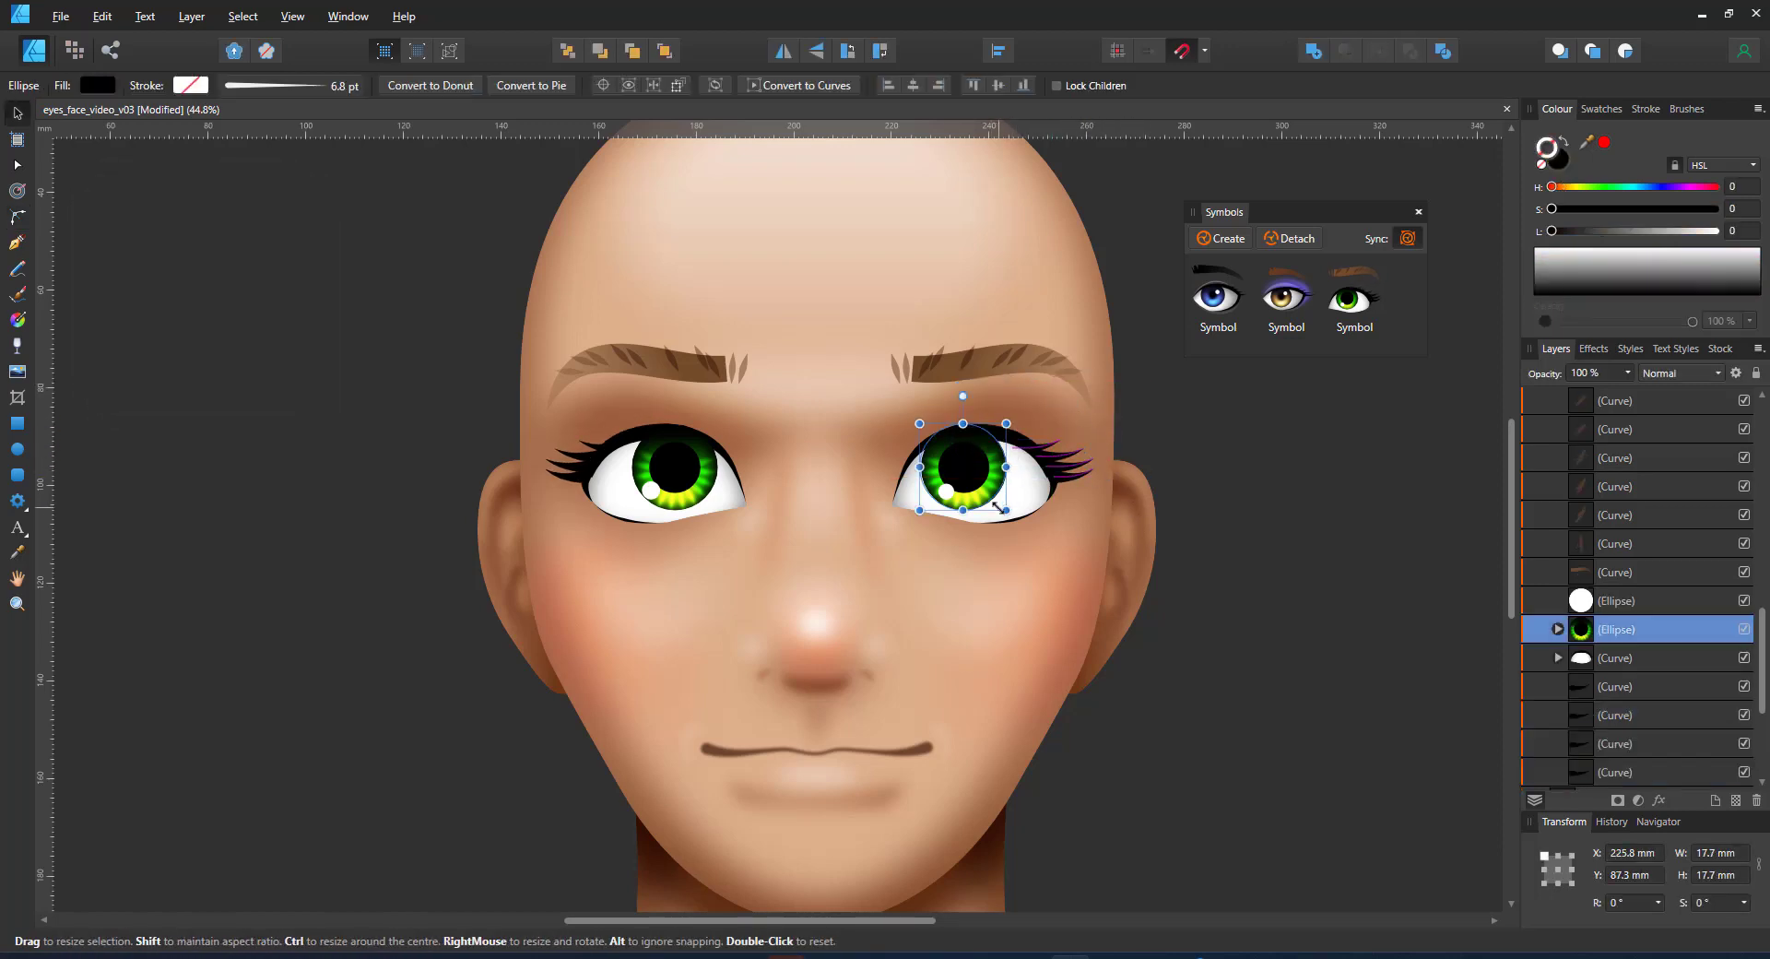
click(1557, 630)
scroll(1602, 690, down, 4)
click(1618, 740)
click(1561, 162)
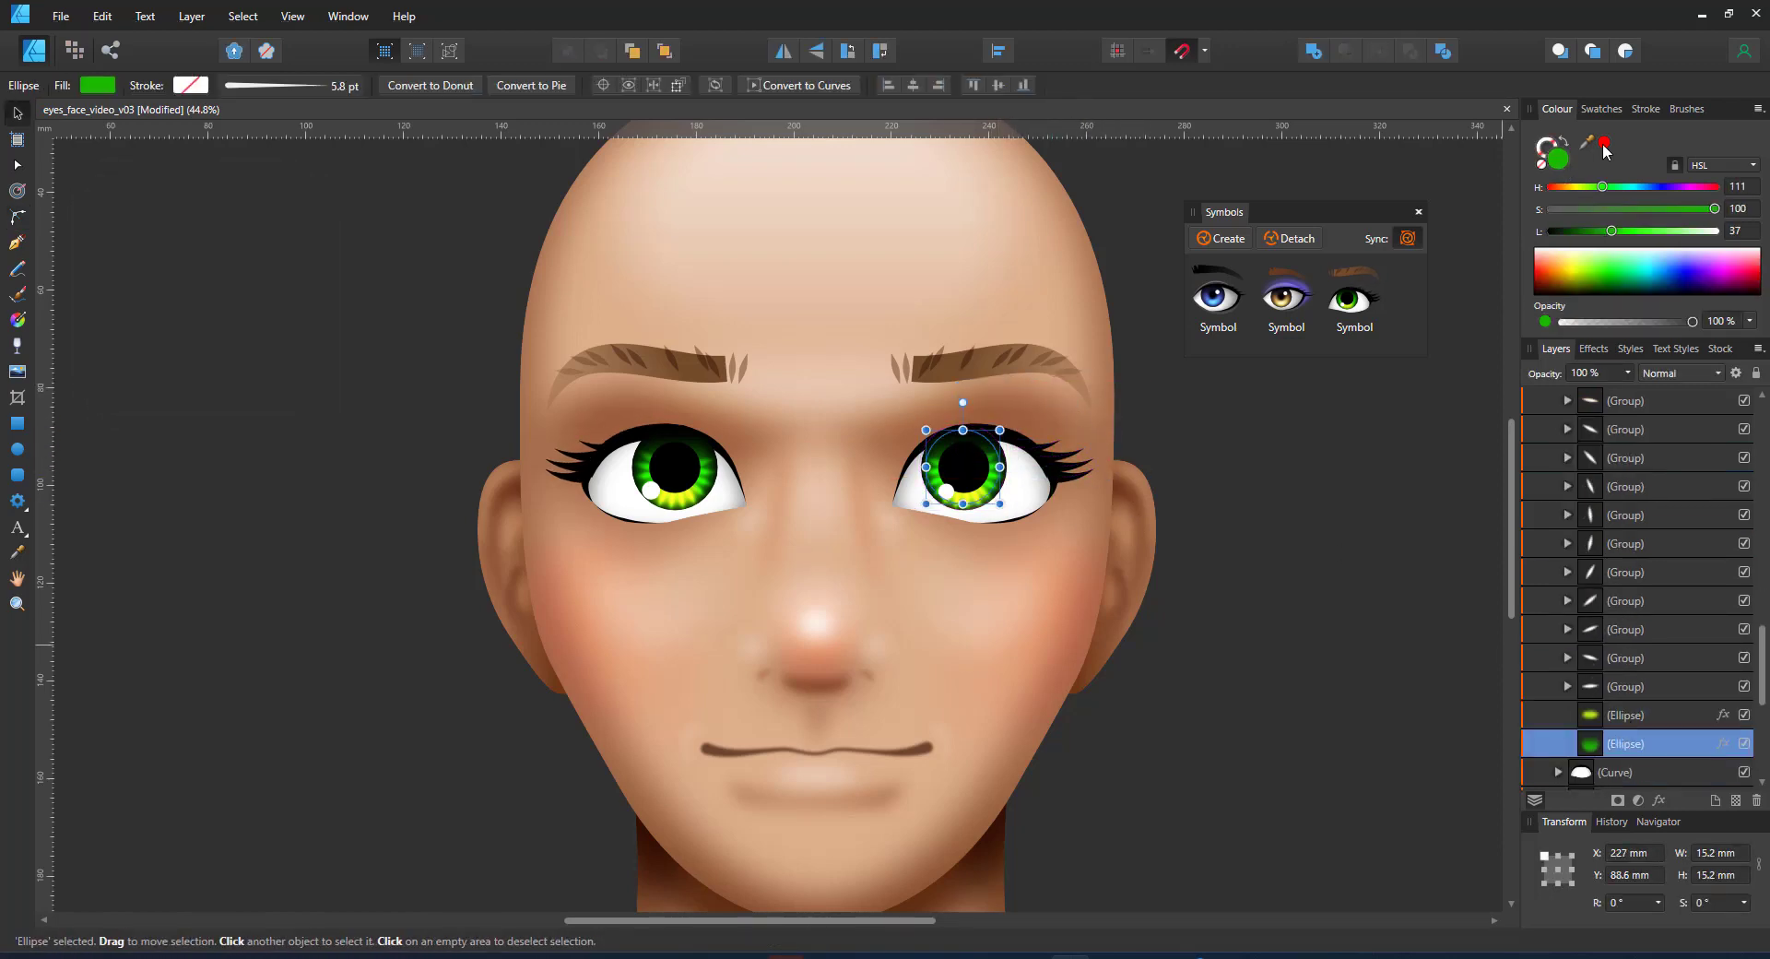
click(1604, 144)
click(1629, 188)
click(1638, 717)
click(1631, 186)
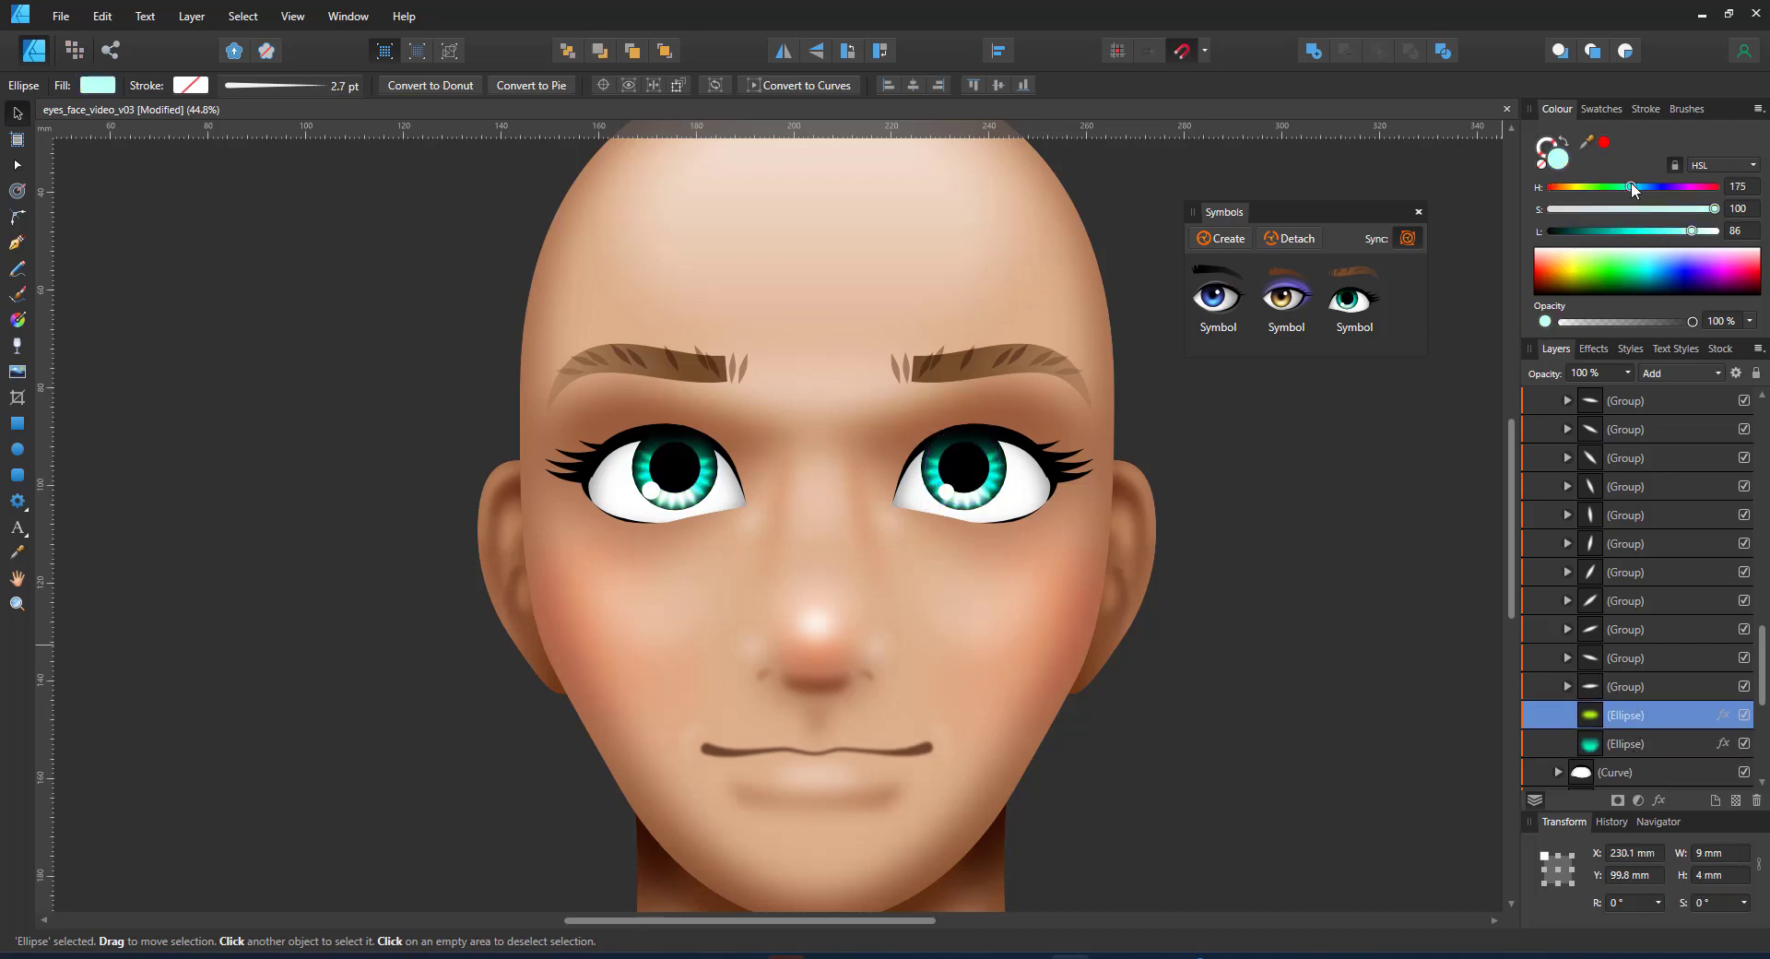
click(1623, 743)
drag(1630, 187, 1648, 187)
Resize the black pupil about its centre so it is slightly larger within the iris.
click(978, 460)
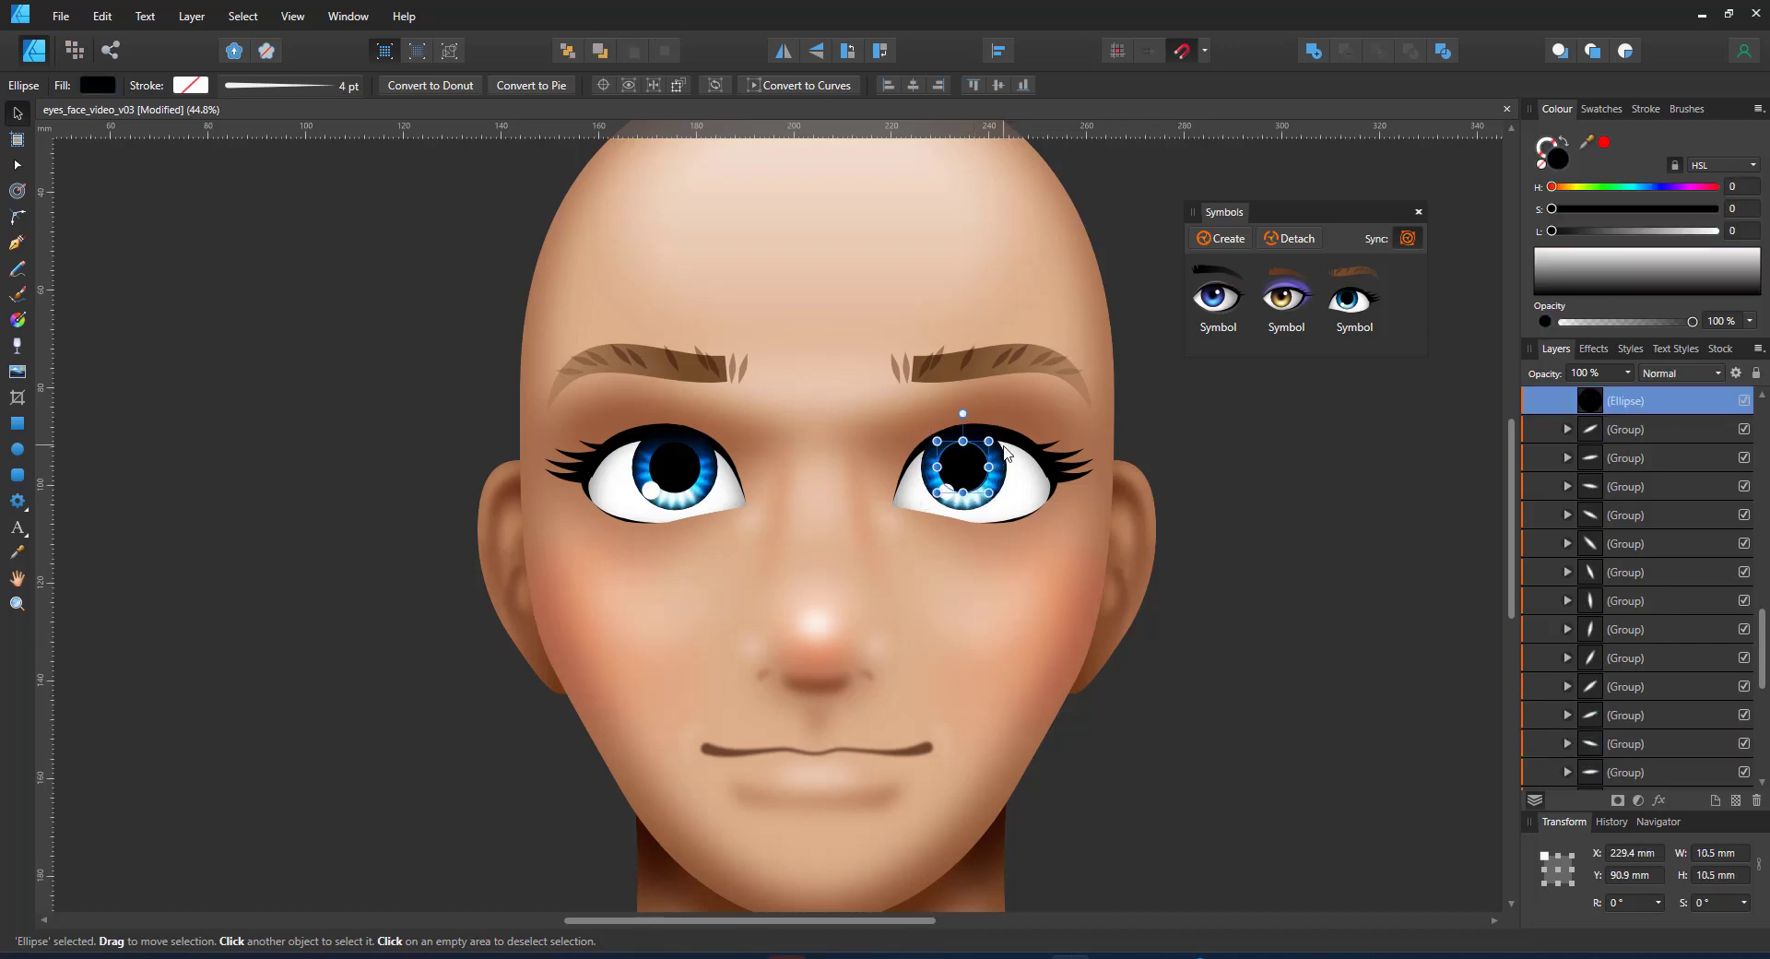
drag(989, 440, 1001, 441)
scroll(1102, 503, down, 3)
click(1131, 528)
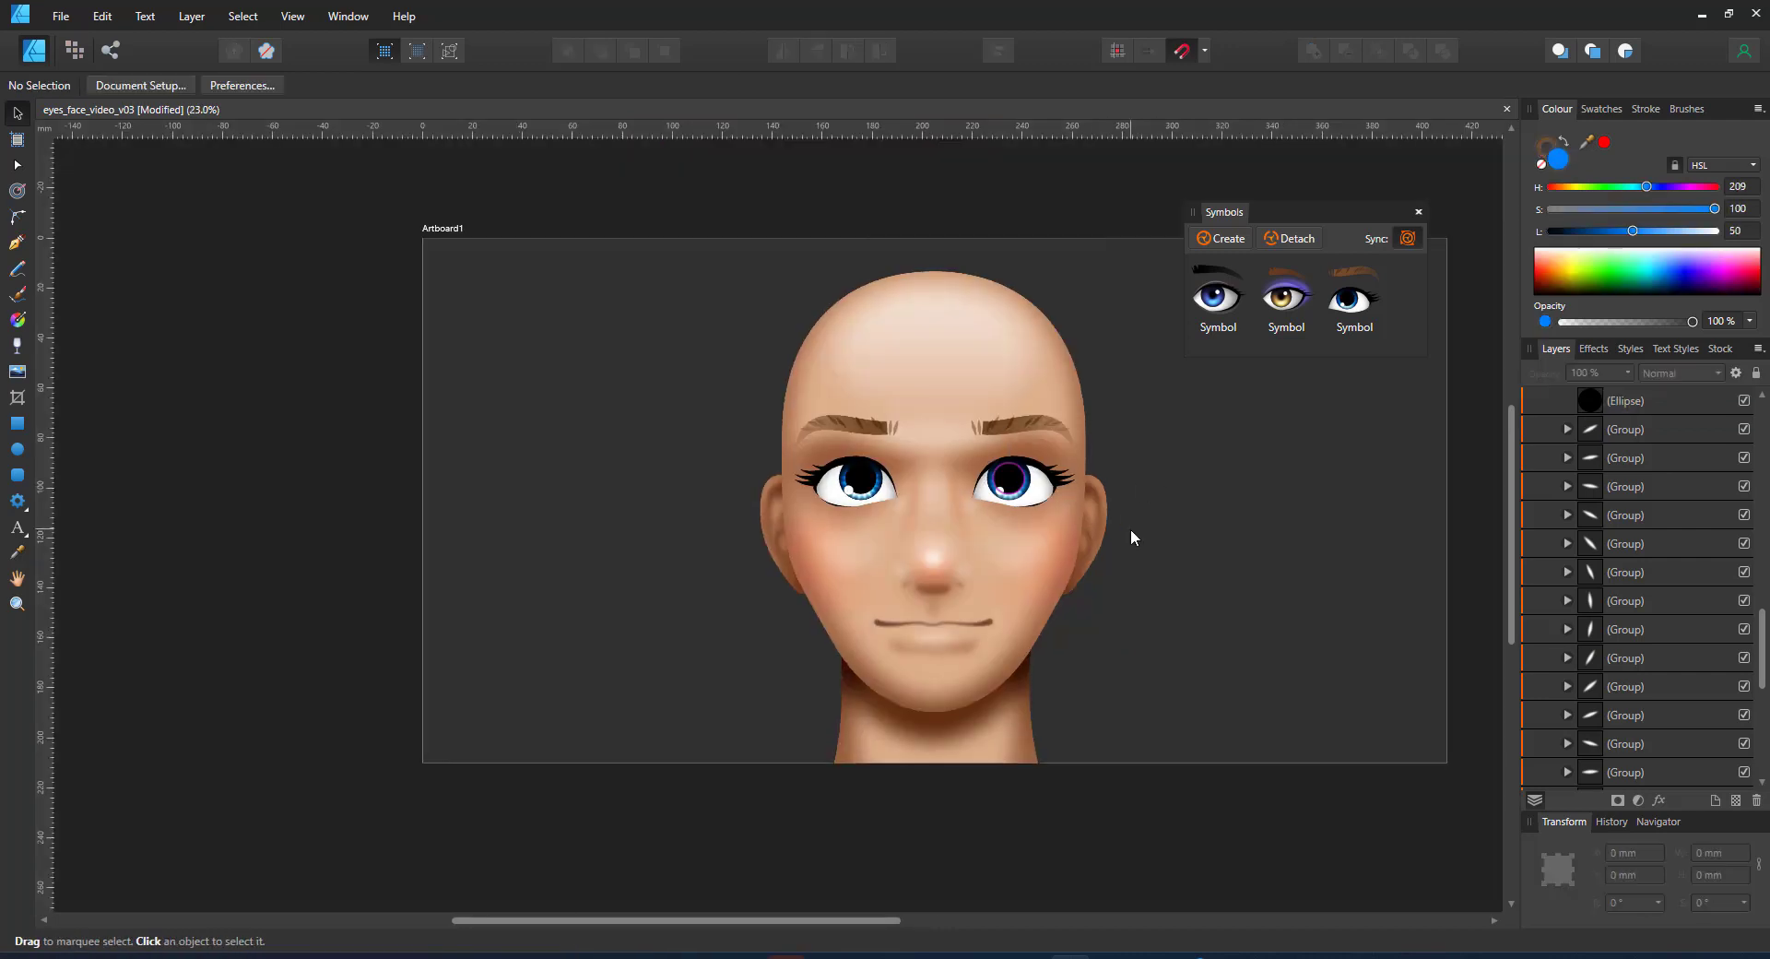
scroll(1010, 476, up, 5)
double_click(988, 460)
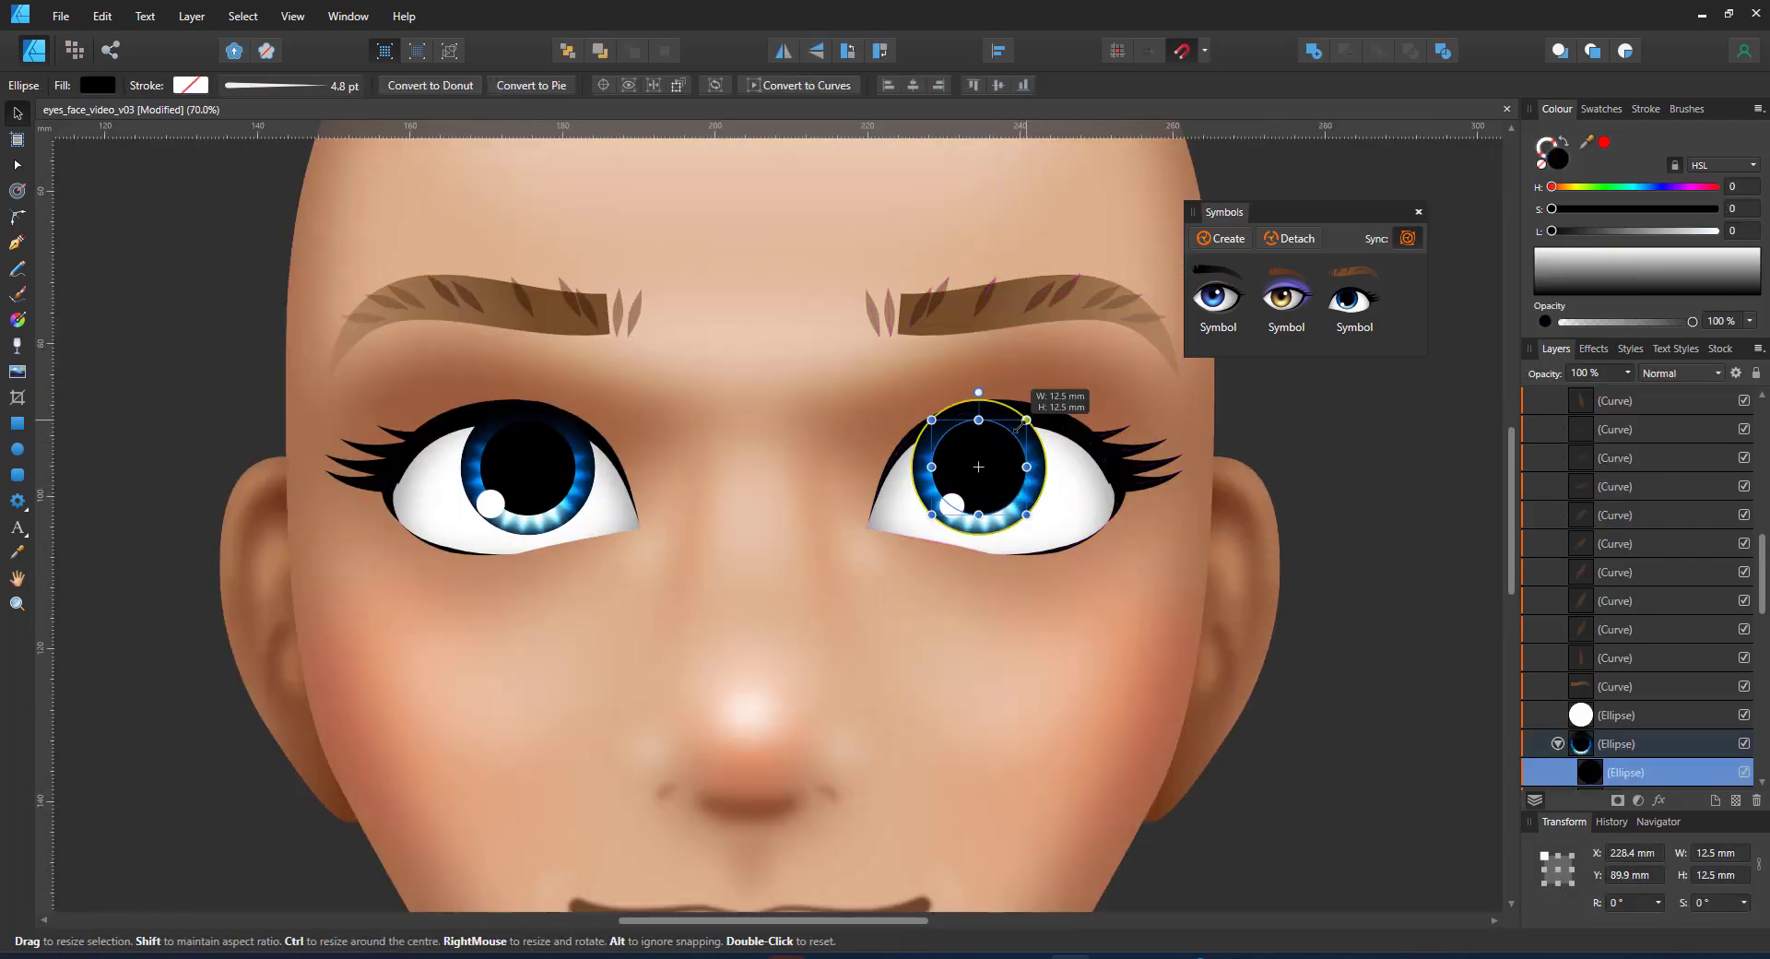
Move the white highlight in each eye to the upper right of its pupil.
drag(952, 504, 1008, 440)
drag(498, 510, 560, 449)
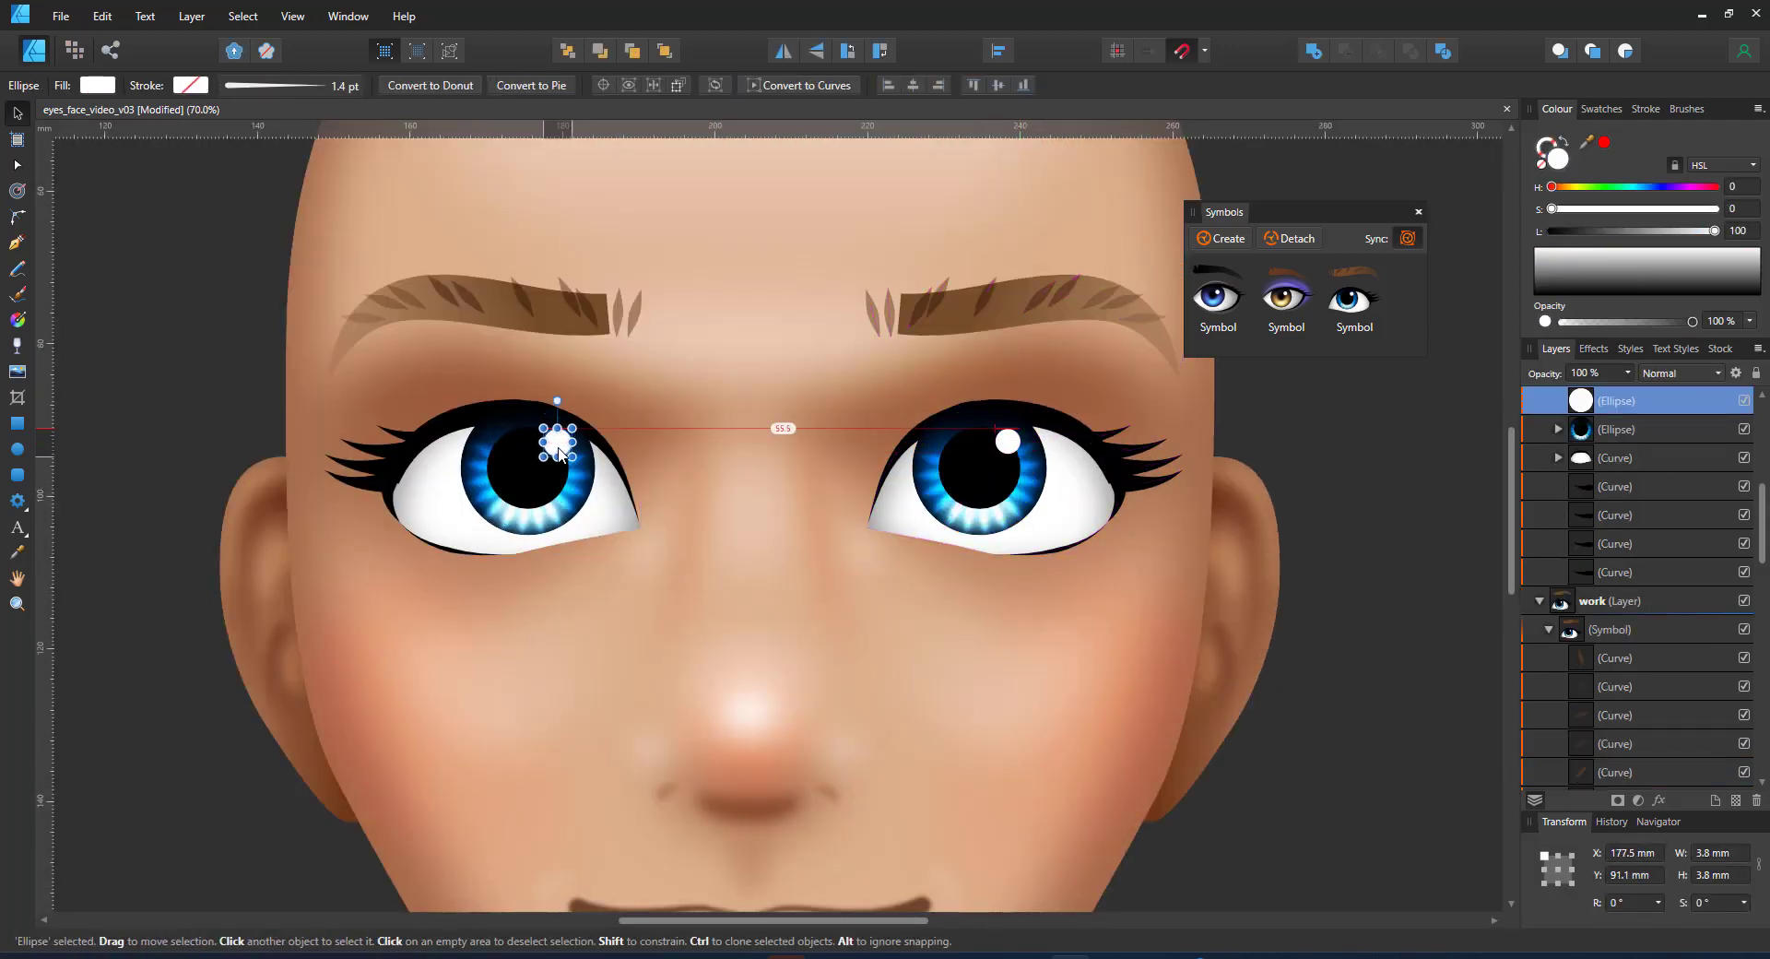
click(801, 553)
scroll(812, 558, down, 5)
scroll(830, 546, up, 3)
Lower the iris within the eye and nest it inside the eye outline curve so it is clipped.
click(917, 475)
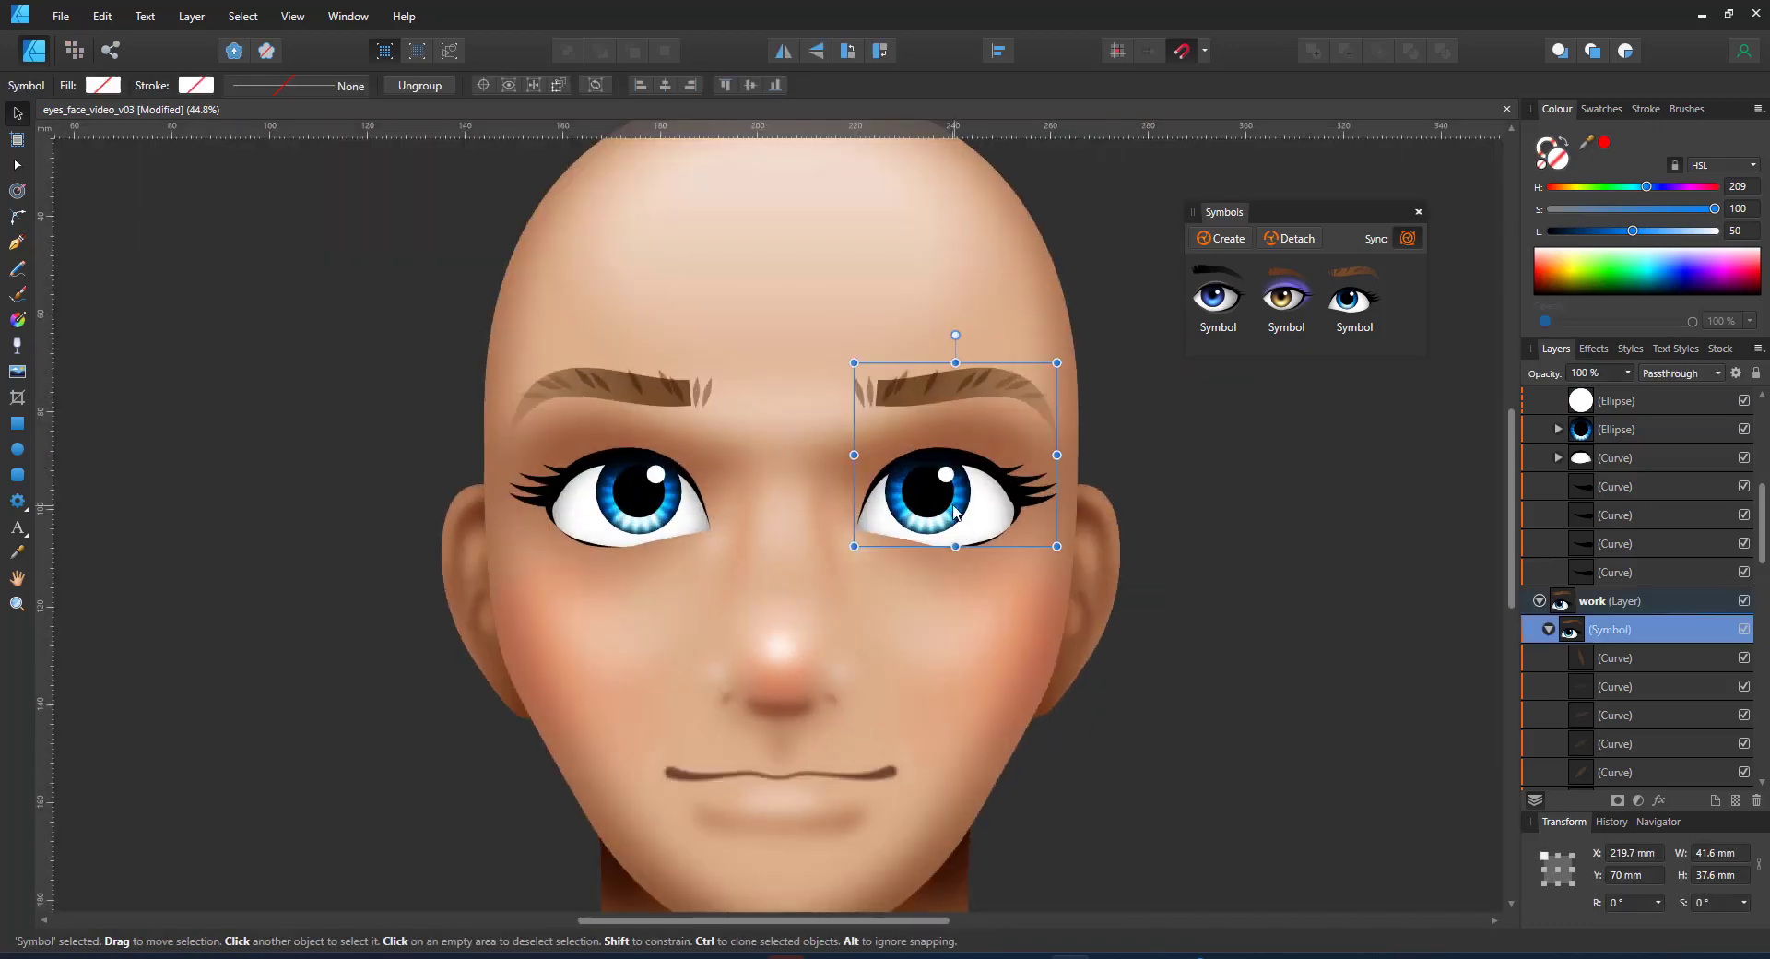
scroll(904, 428, up, 2)
click(1605, 429)
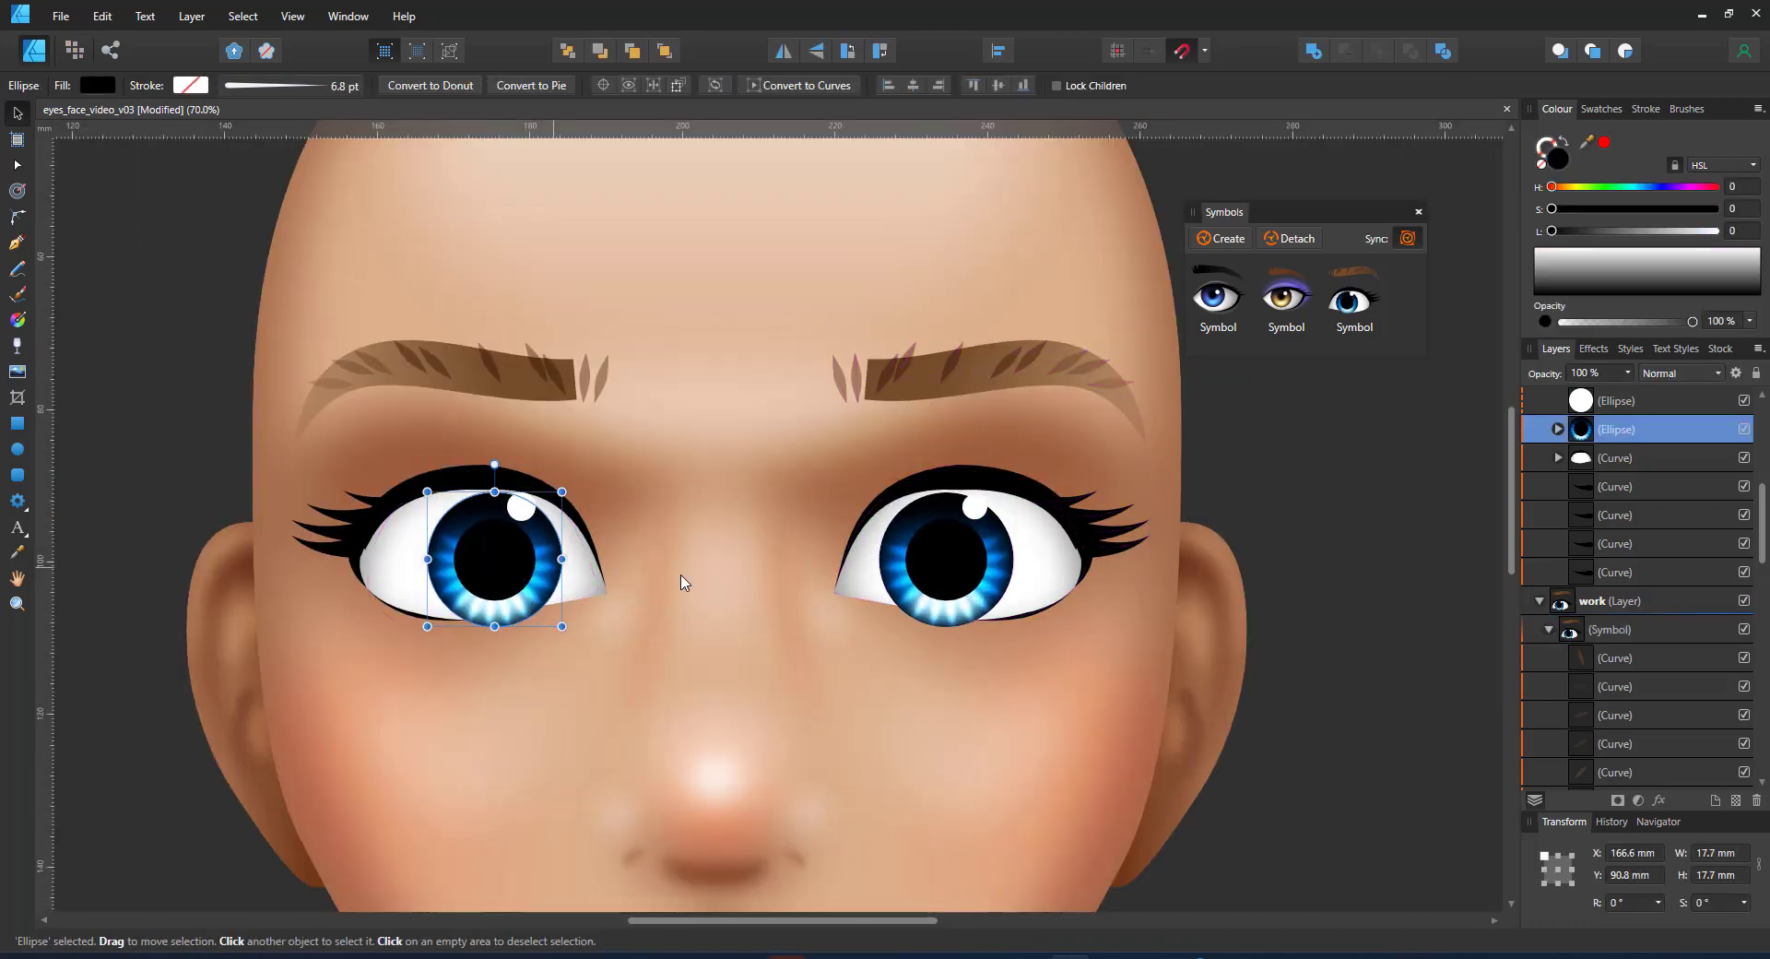
drag(1609, 452, 1609, 458)
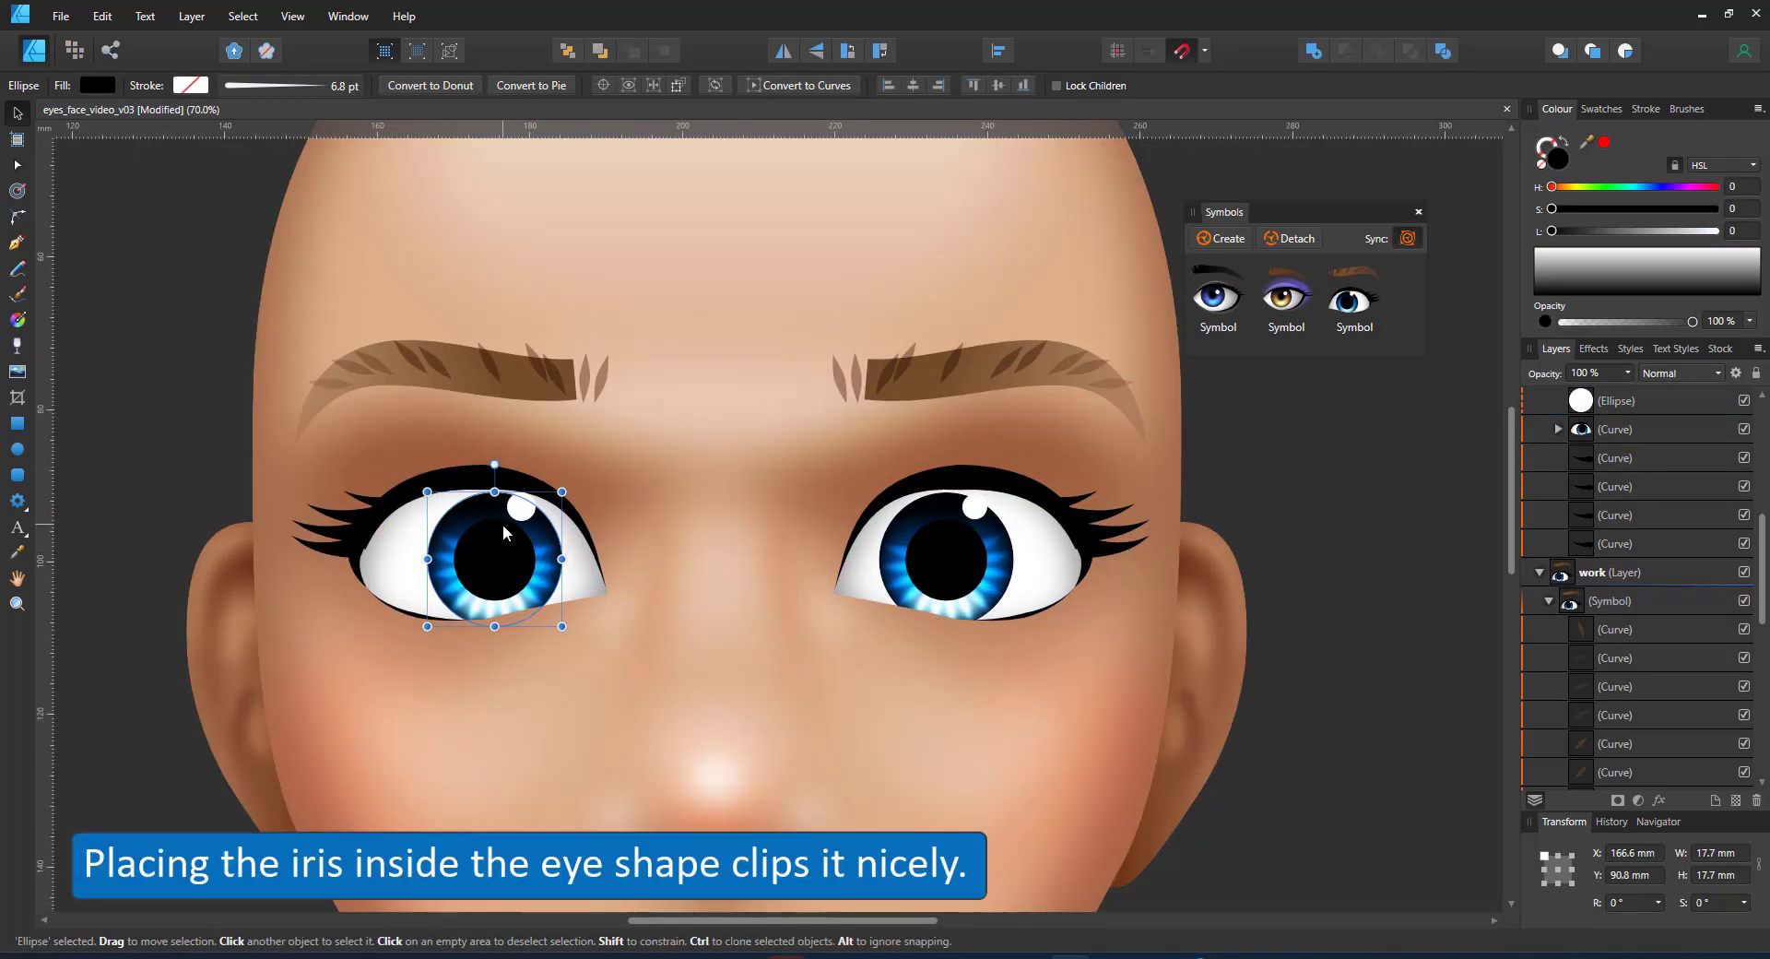
Lower the white eye highlight slightly so it sits fully below the upper eyelid line.
click(977, 508)
drag(976, 506, 974, 520)
click(1003, 373)
click(1210, 451)
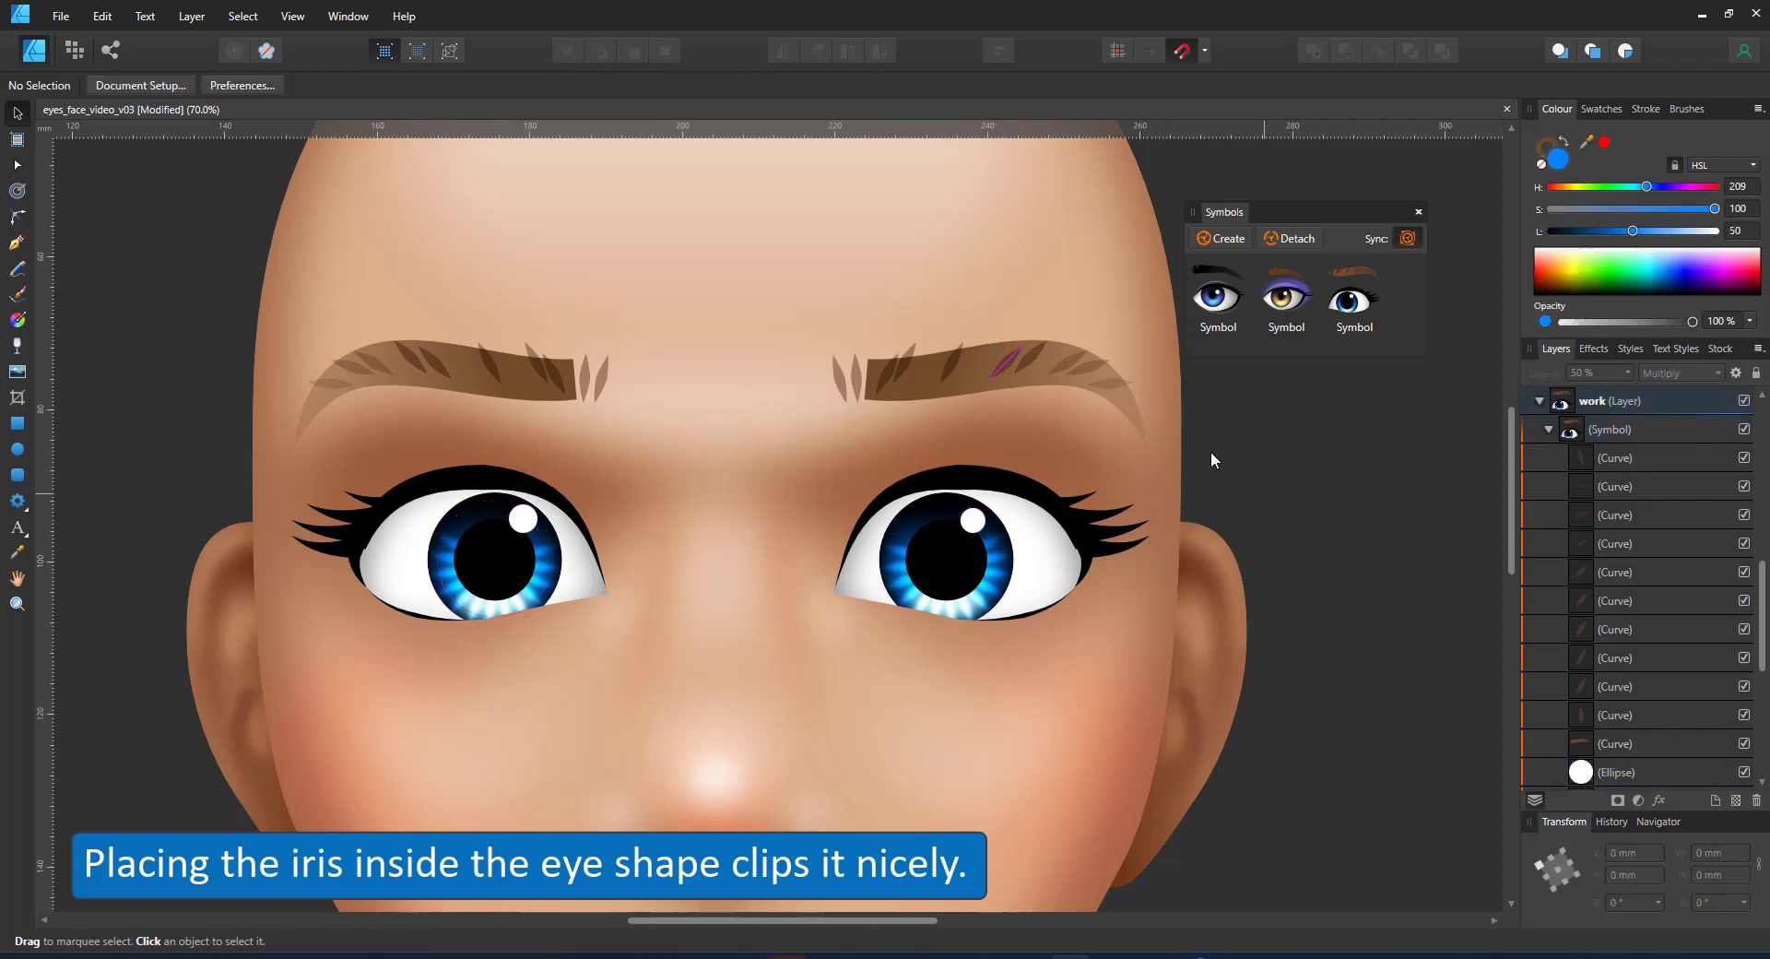
Group all the curves of the right-hand eyebrow and rotate the group 14° so its inner end drops.
drag(1210, 451, 711, 281)
key(ctrl+g)
drag(989, 306, 971, 311)
scroll(947, 376, down, 5)
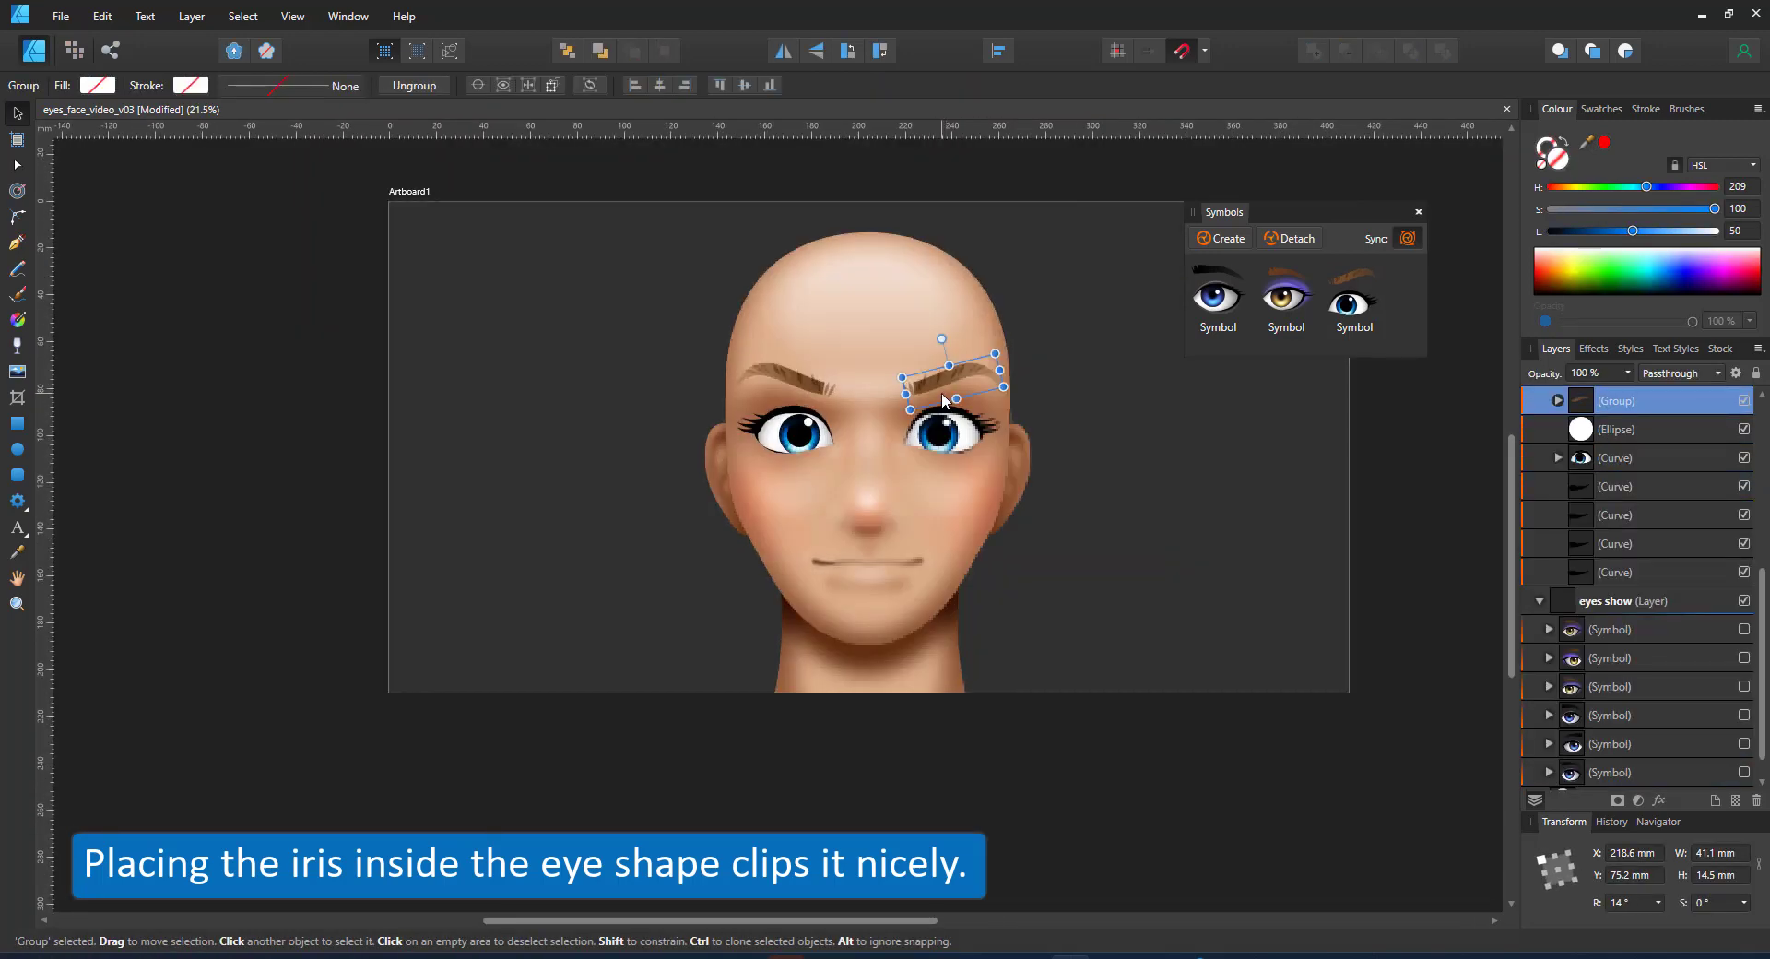
Lower the tilted eyebrow group so its inner end sits close above the eye.
scroll(954, 388, up, 3)
drag(918, 362, 915, 389)
scroll(969, 459, down, 6)
scroll(968, 459, up, 6)
click(966, 443)
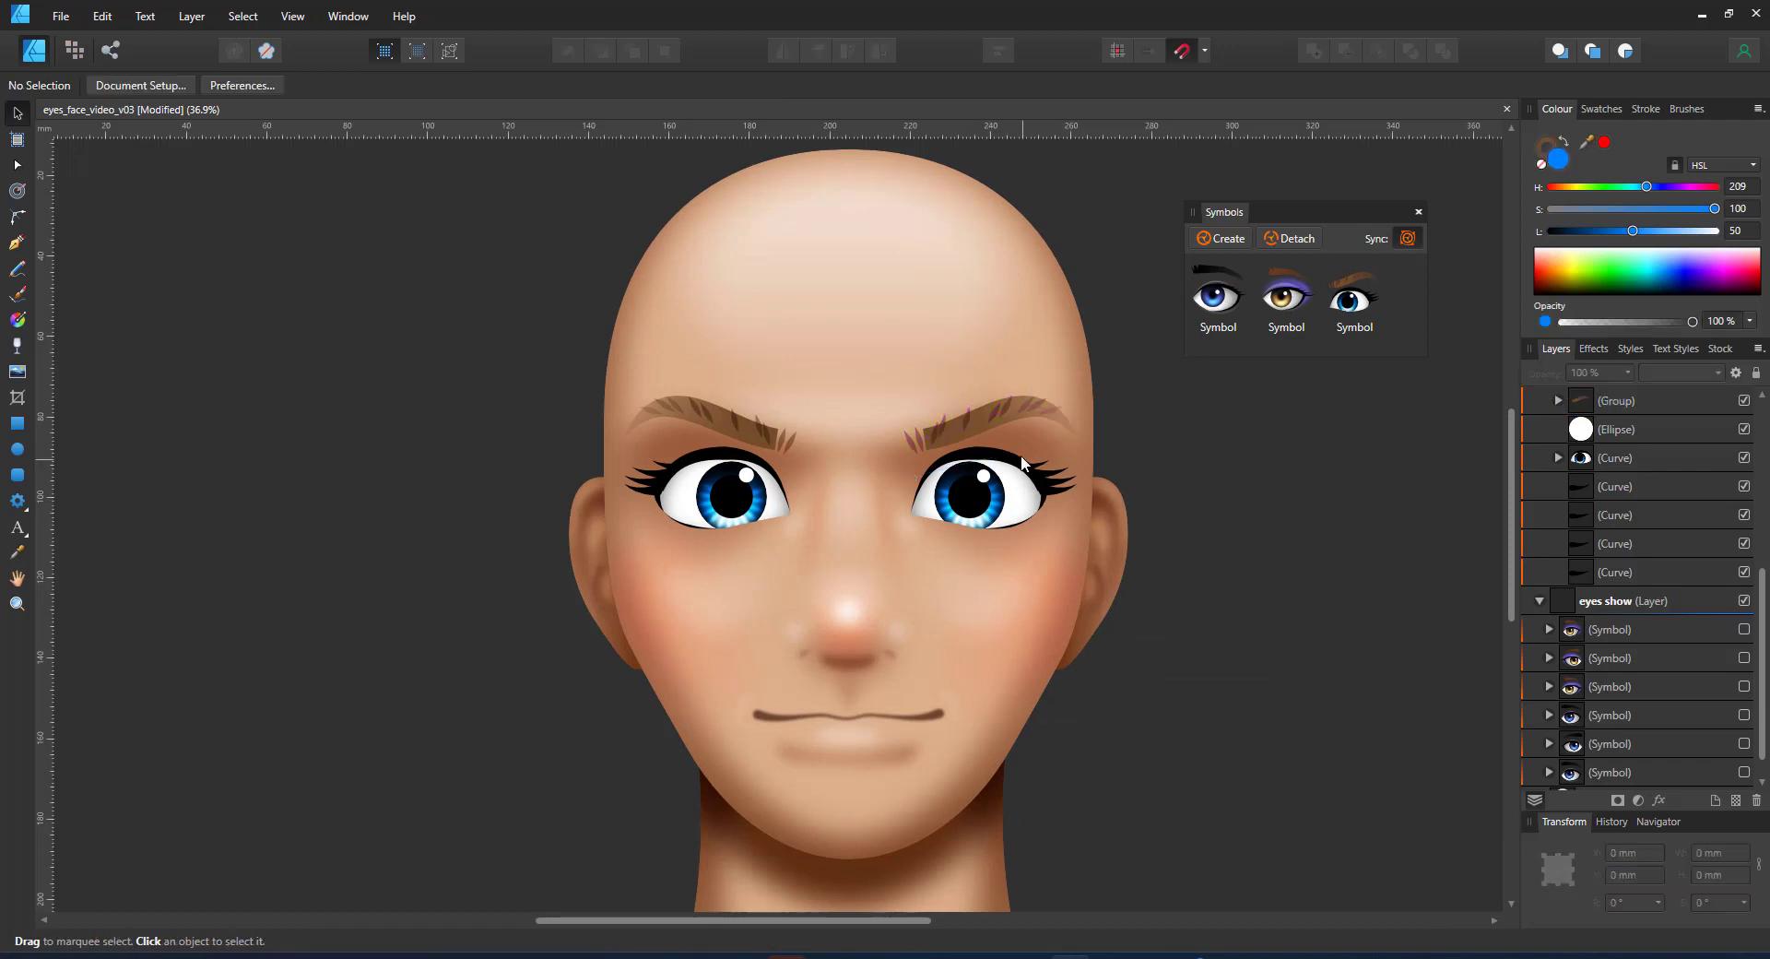
Rotate the eyebrow group back to a nearly level angle and raise it slightly.
scroll(965, 443, up, 2)
click(994, 391)
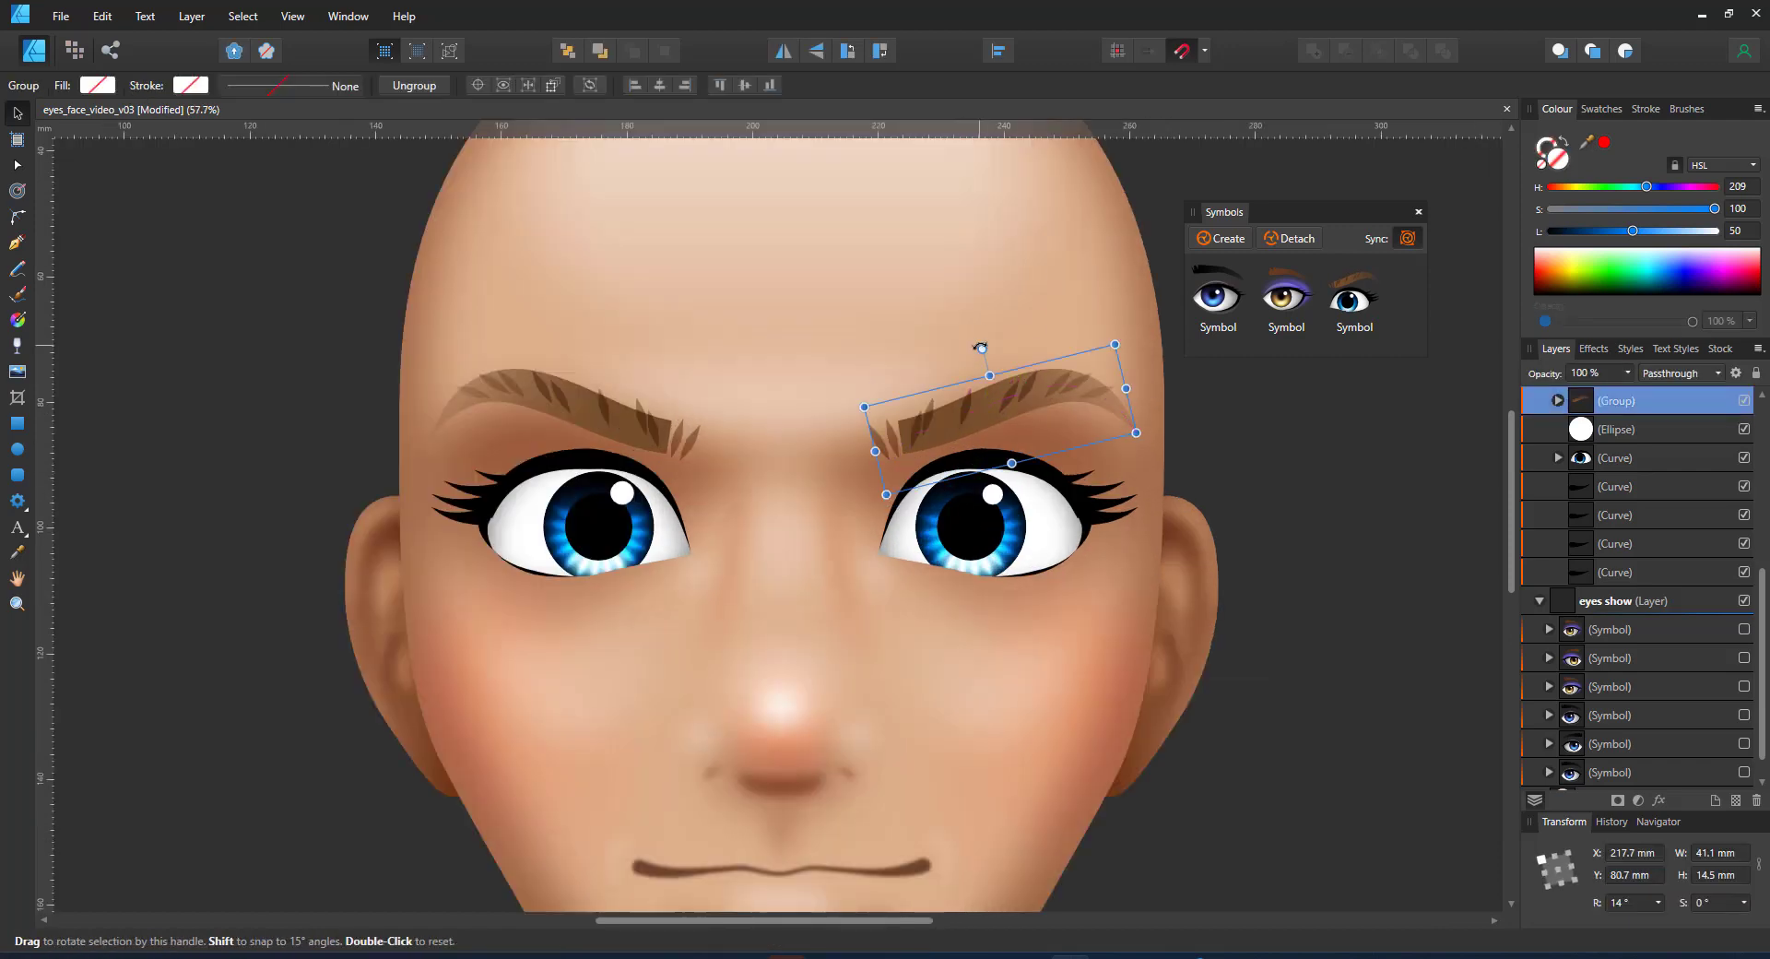
drag(981, 347, 1000, 345)
drag(1015, 392, 1015, 378)
Raise the top nodes of the inner eye-white curve and the black eye outline to open the eye wider.
double_click(1043, 486)
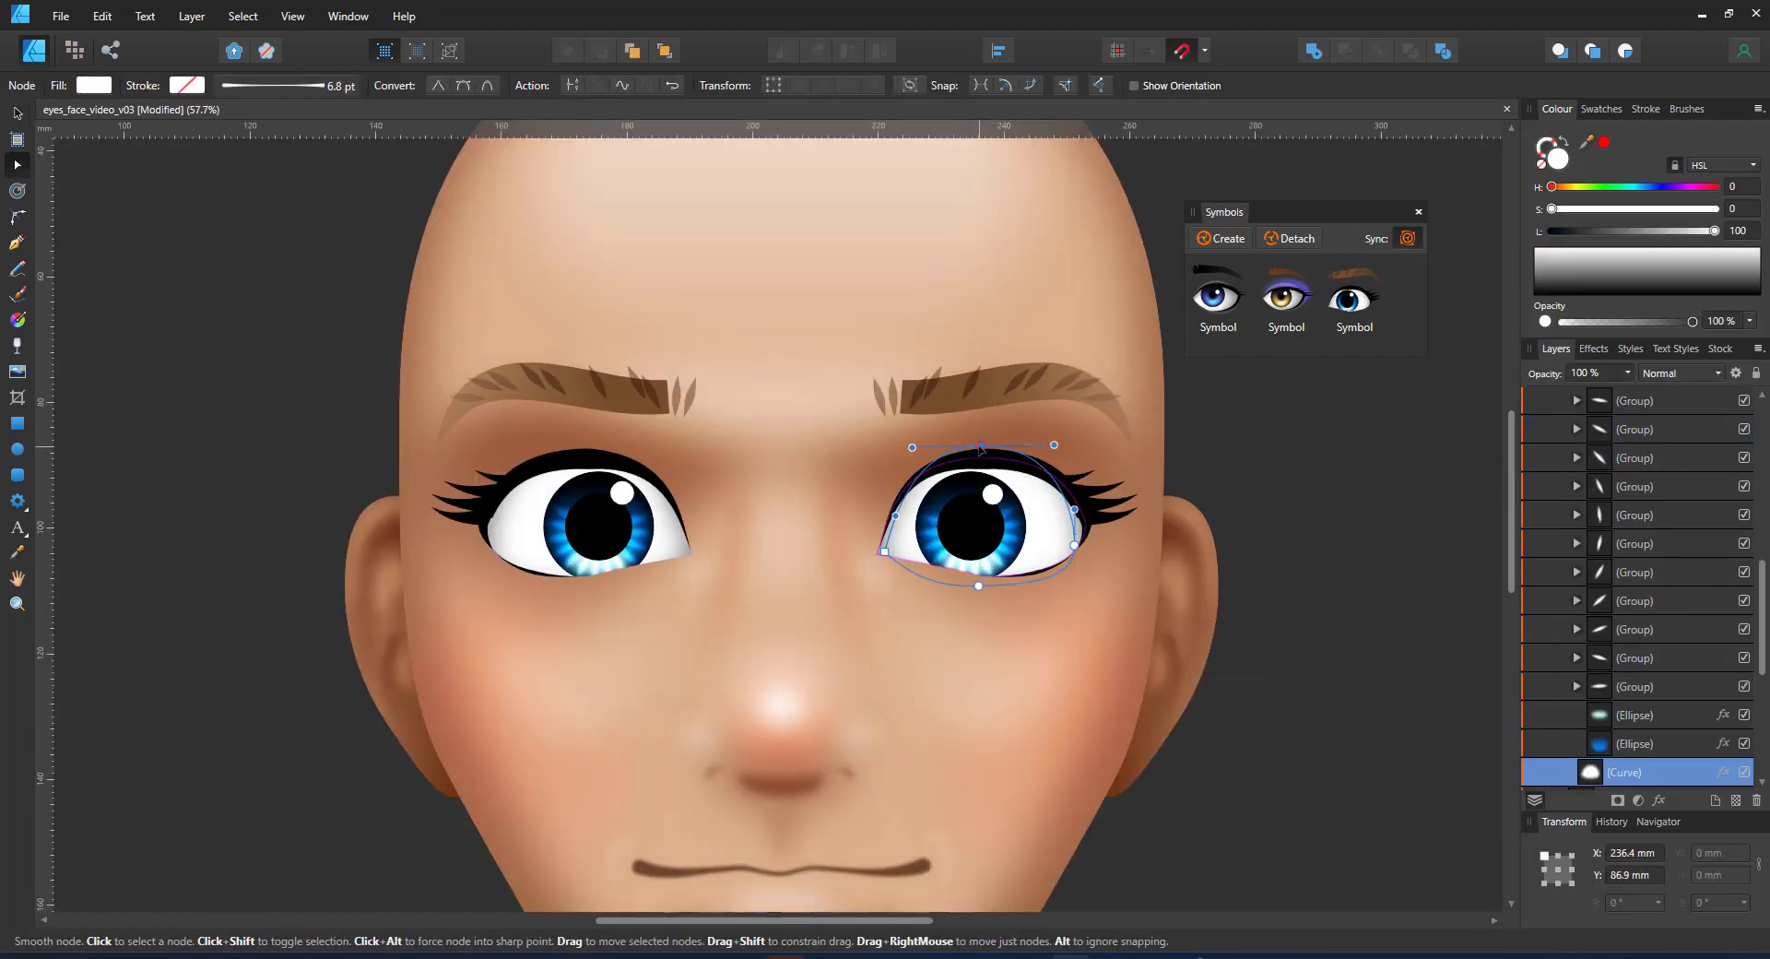
click(998, 477)
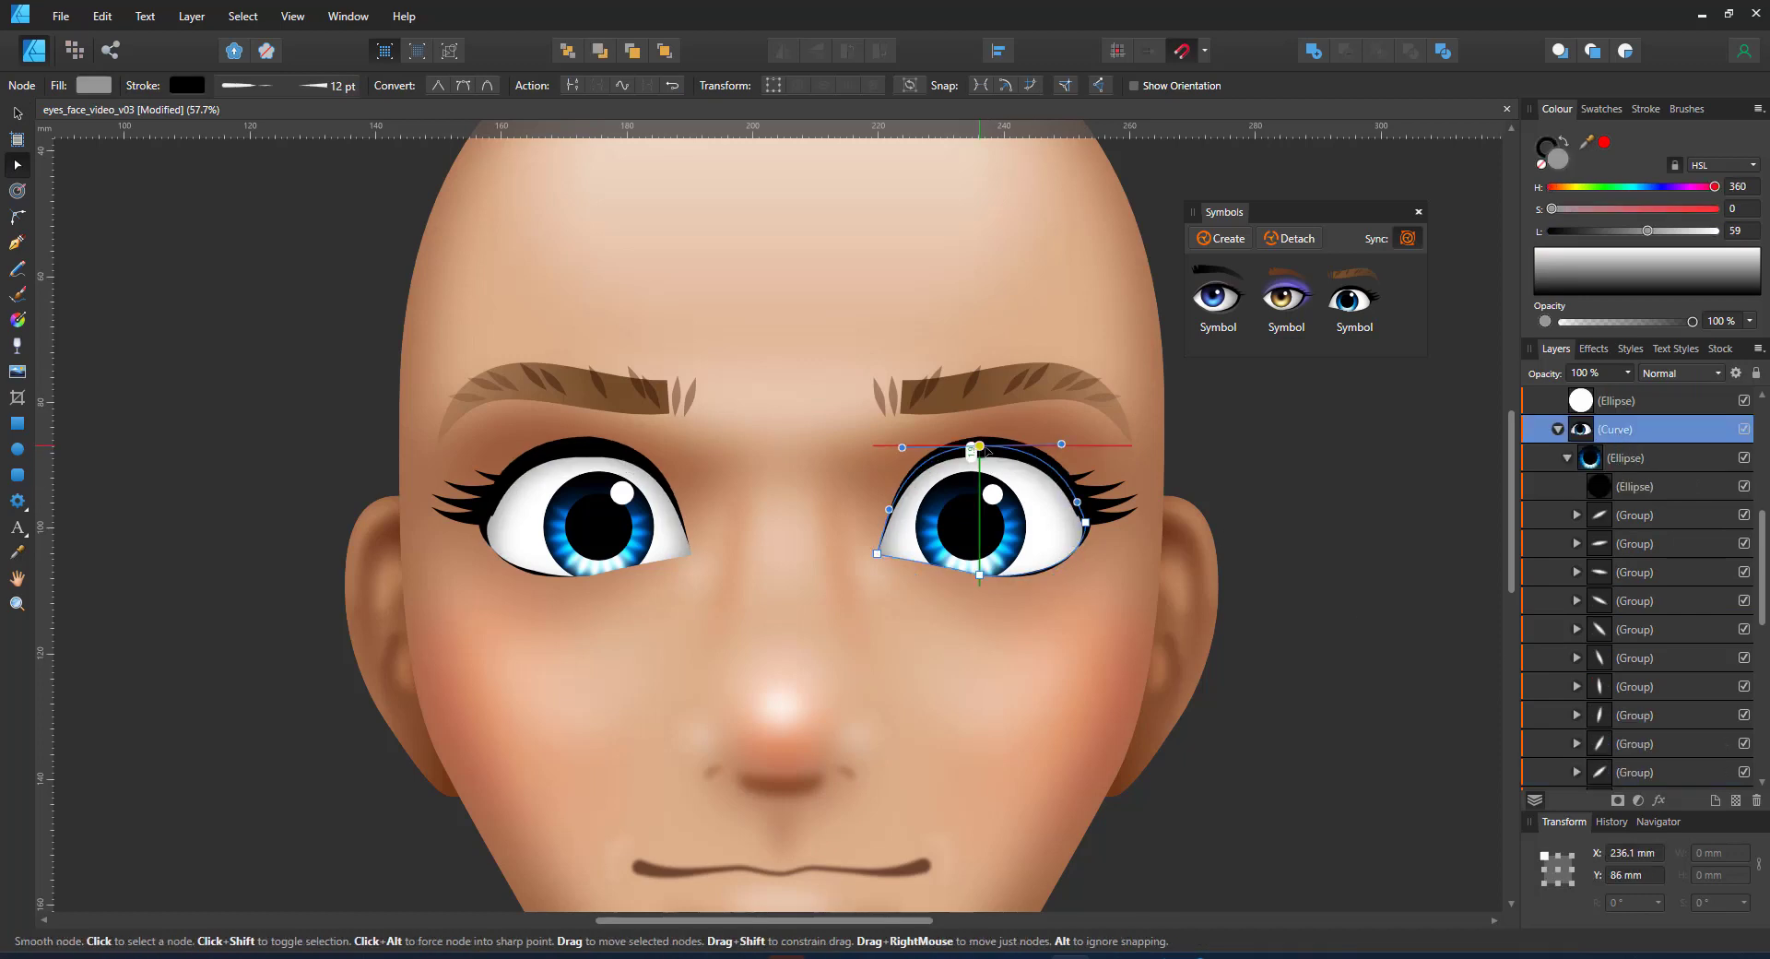
Lower the end and second points of the eye outline's pressure curve and set the stroke width to 16 pt.
click(296, 91)
click(349, 373)
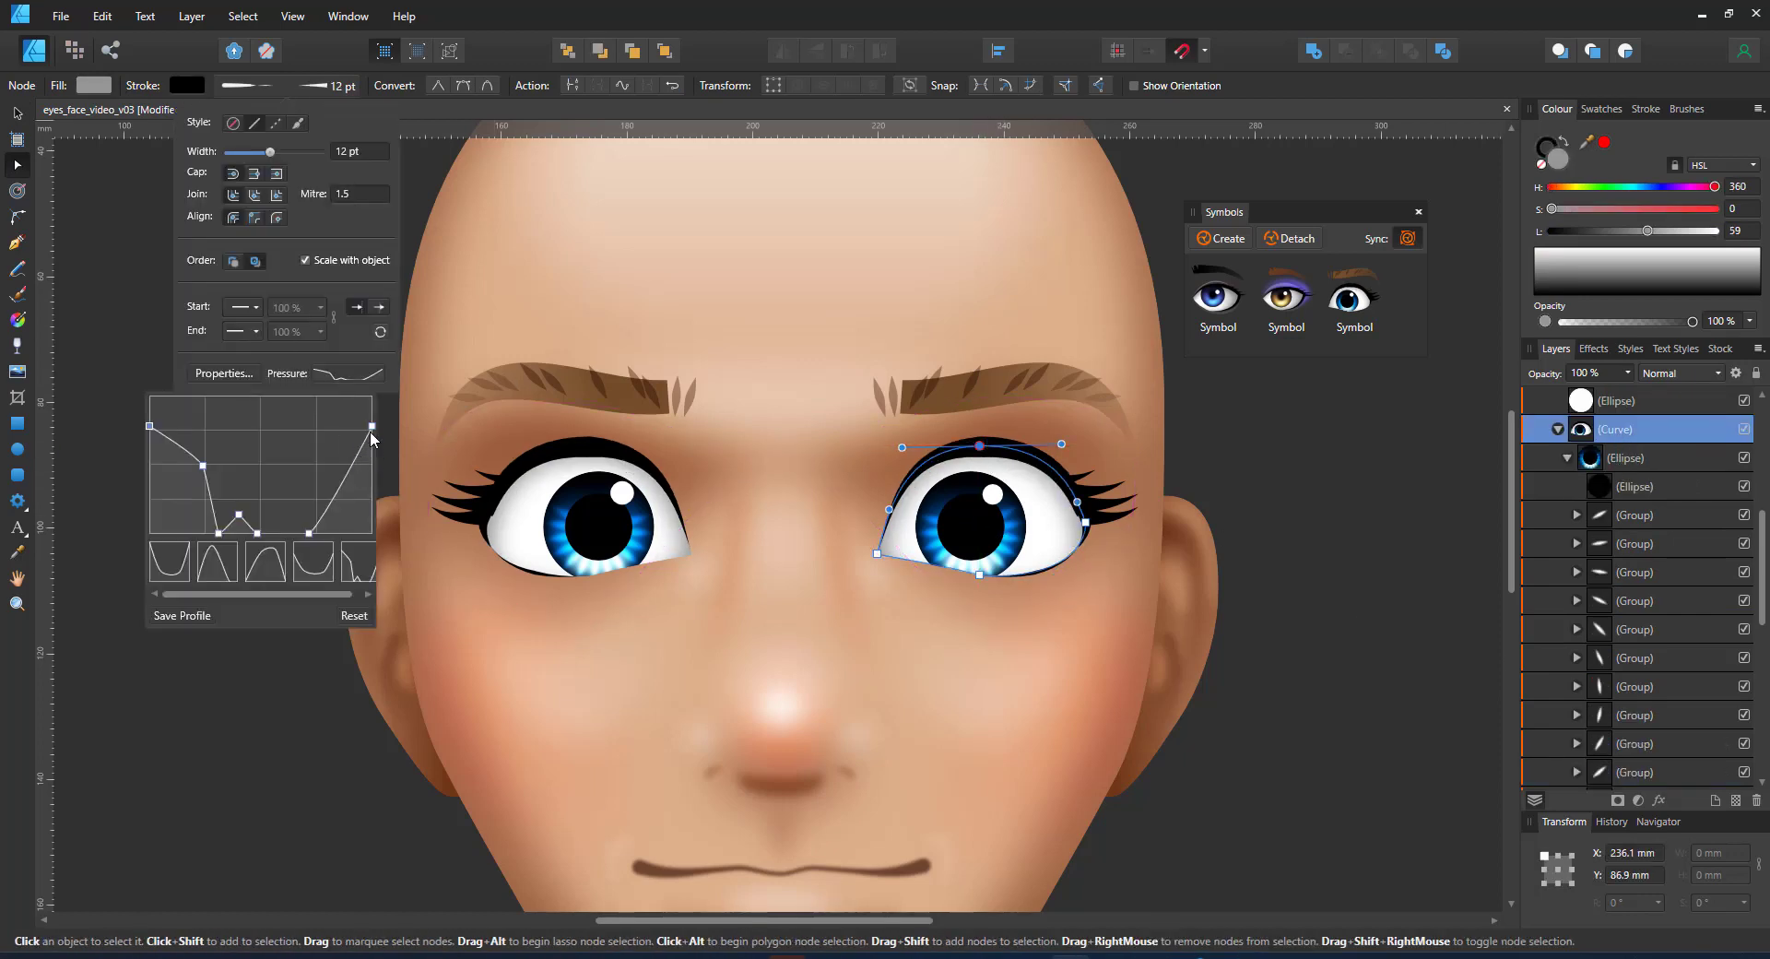
drag(373, 439, 367, 463)
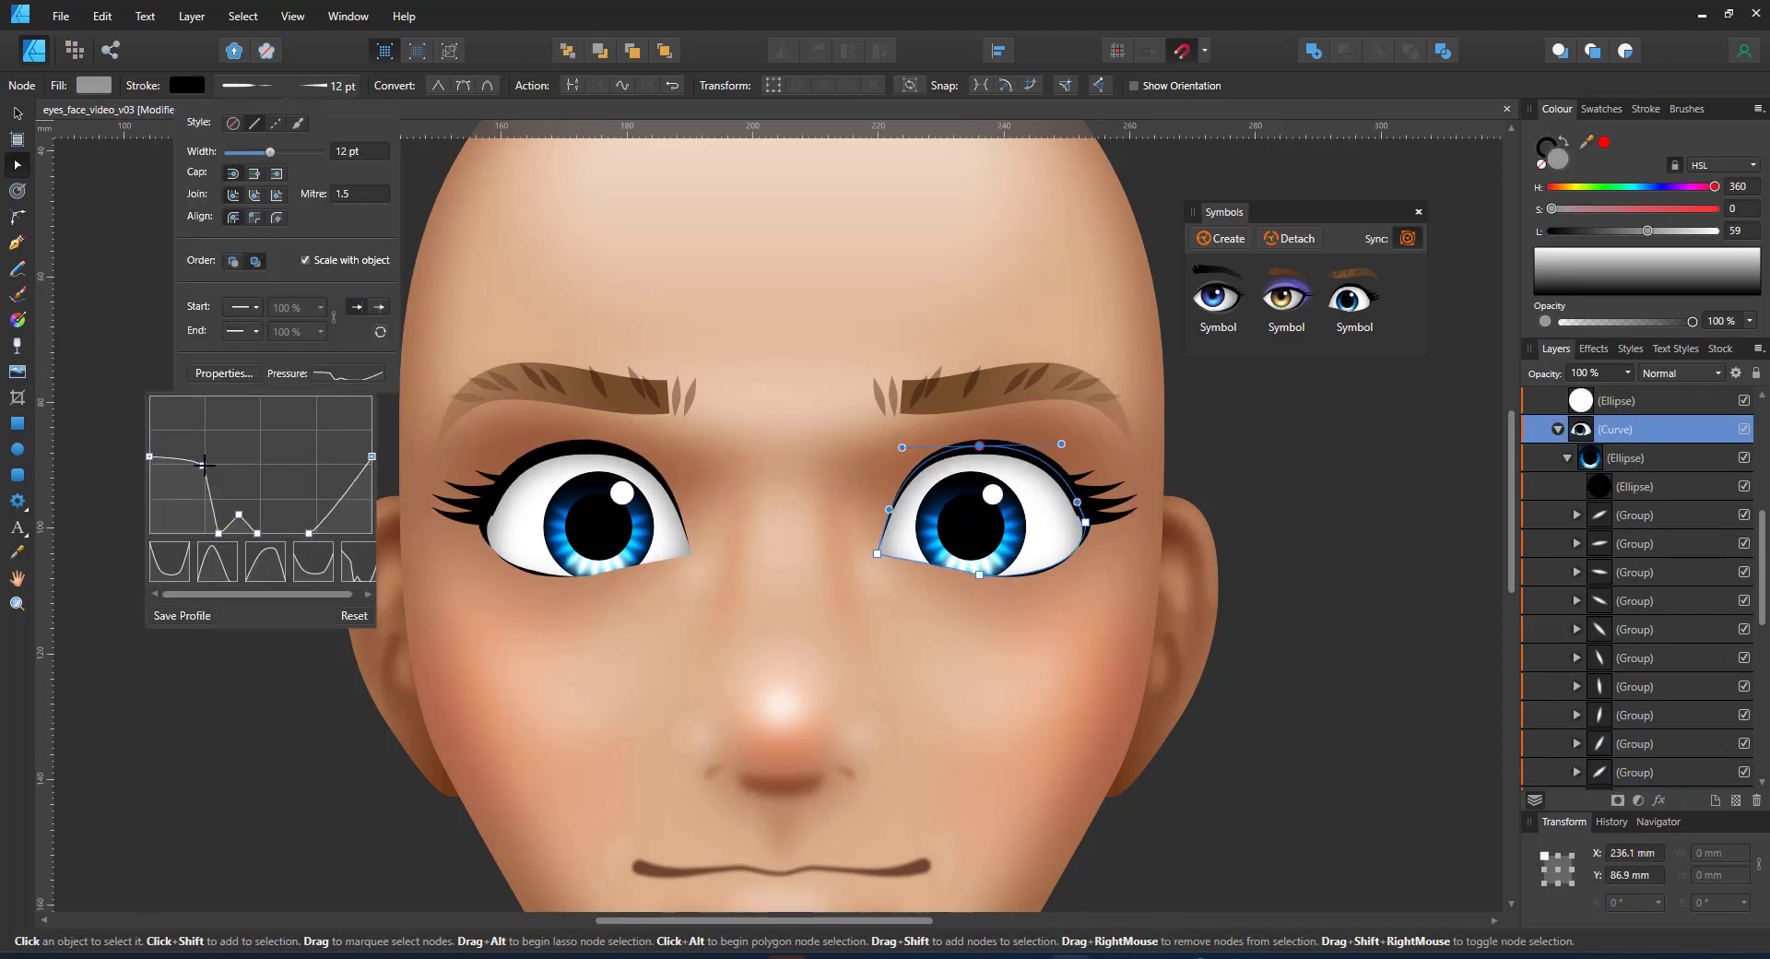
scroll(1091, 588, down, 2)
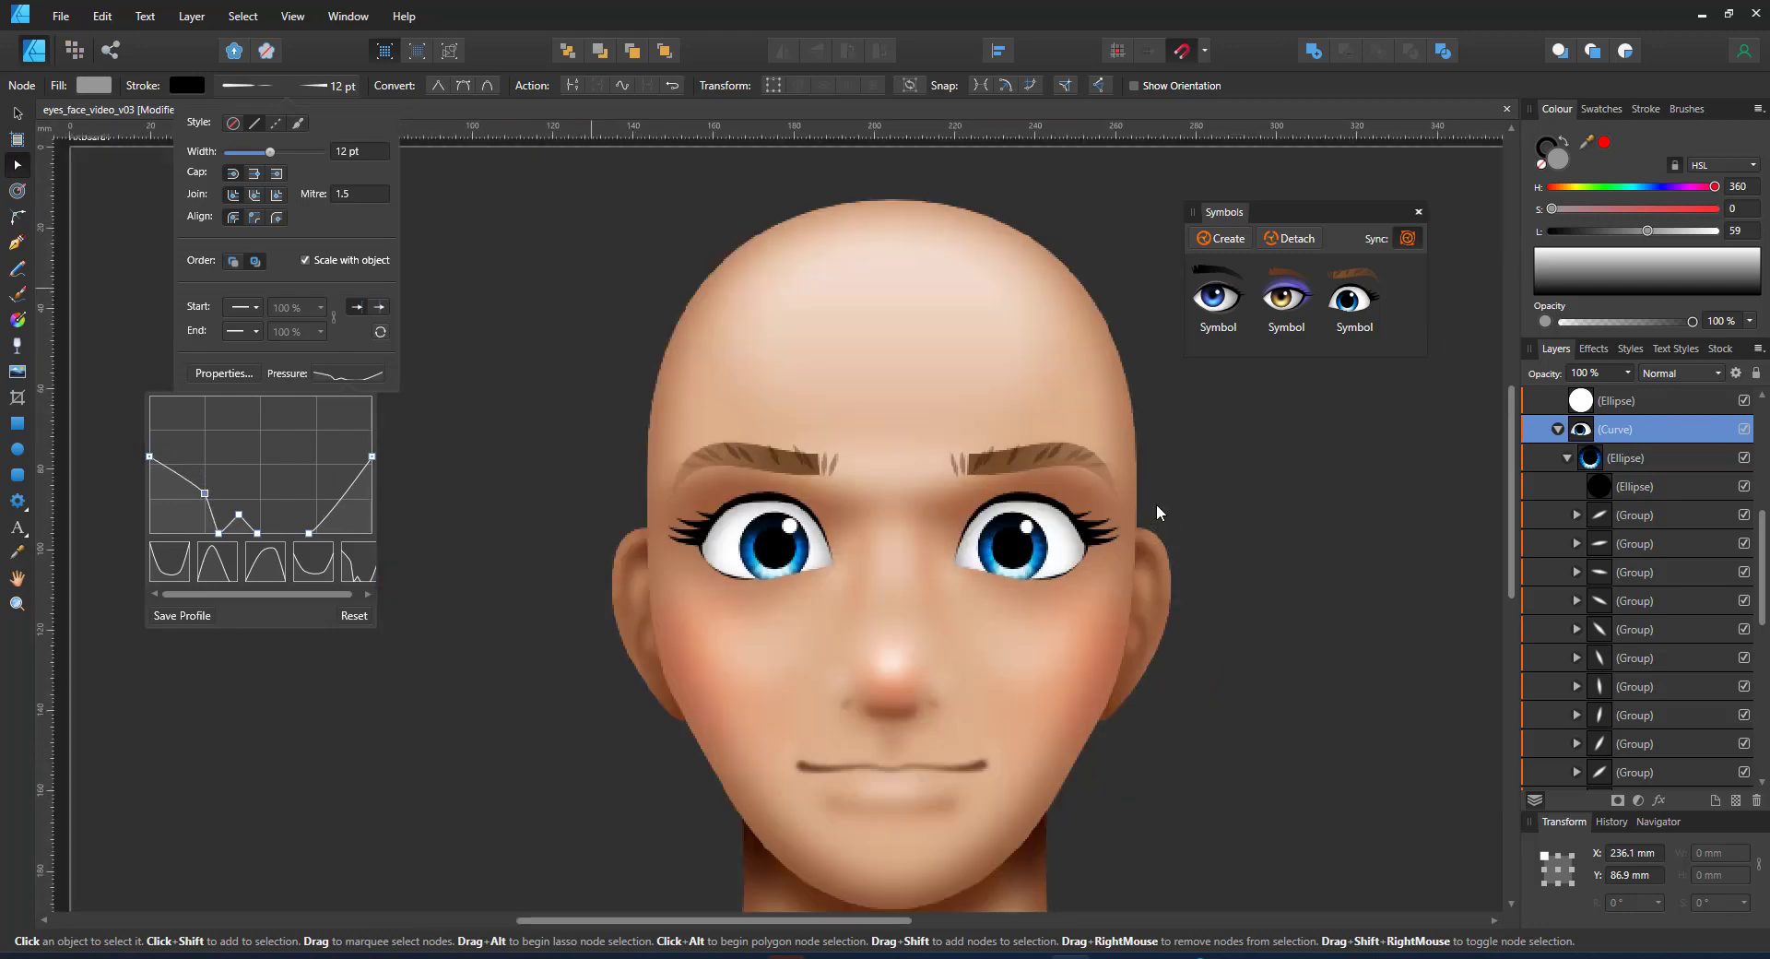
click(350, 161)
scroll(953, 533, up, 2)
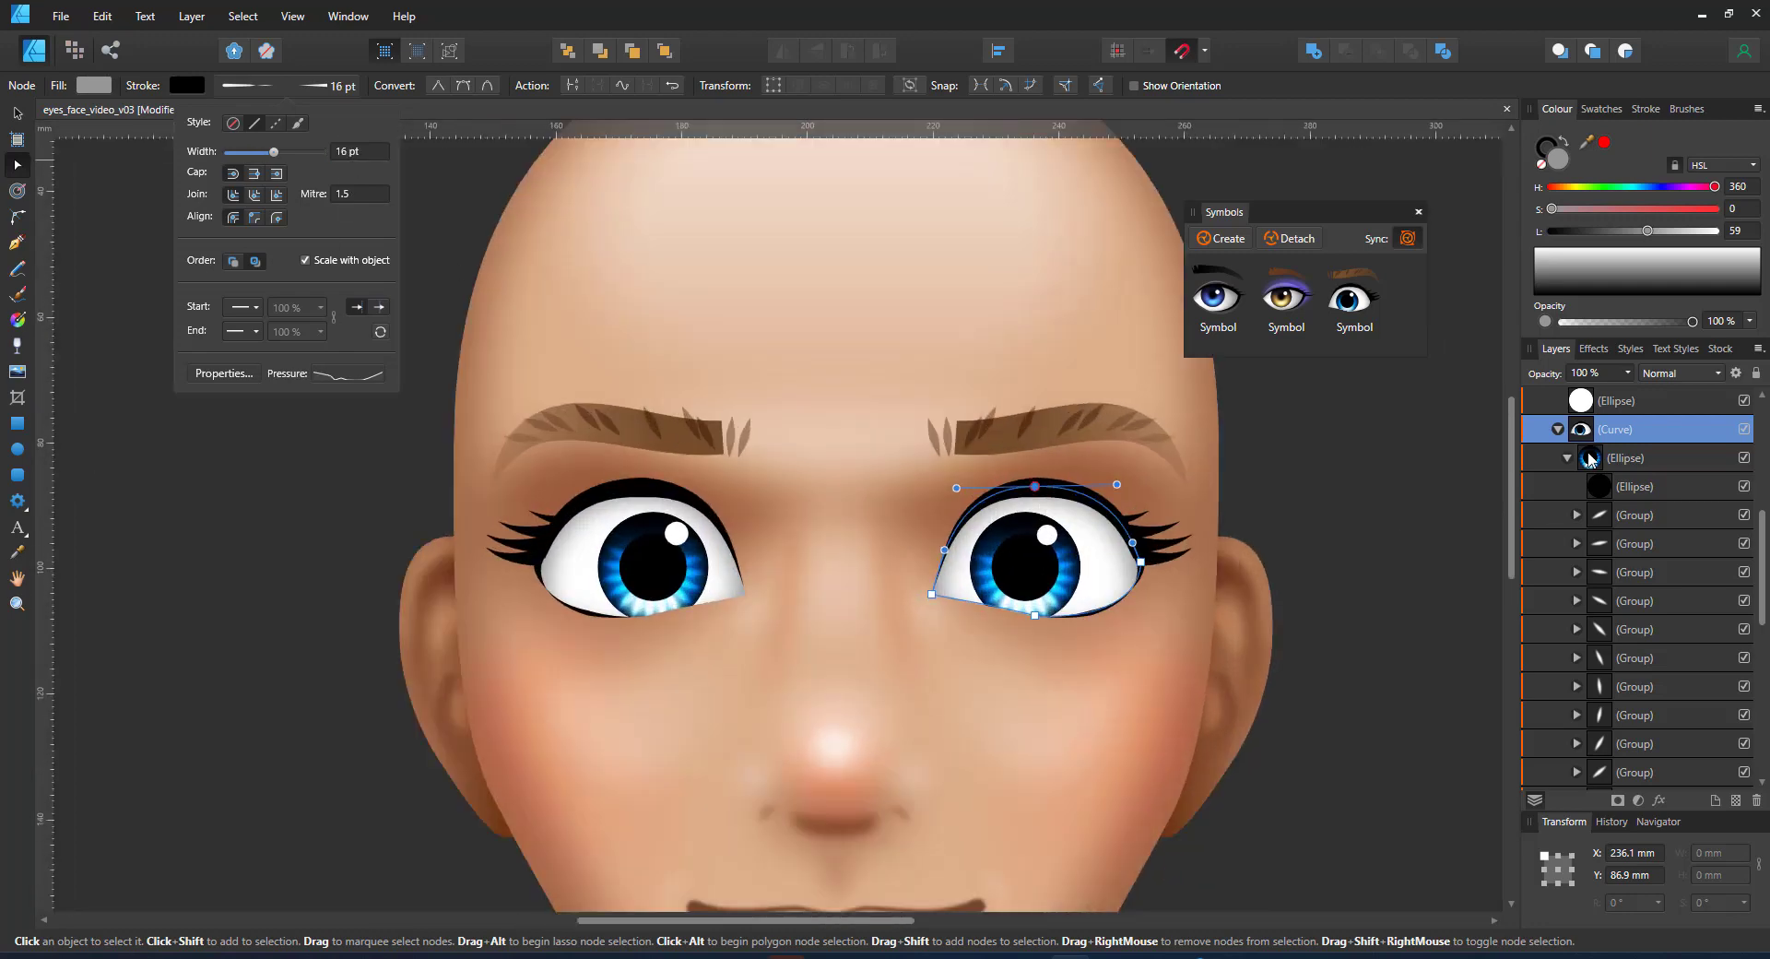
Copy the innermost eyebrow hair line and paste it outside the eyebrow group, beneath the highlight ellipse.
click(1568, 459)
click(1620, 602)
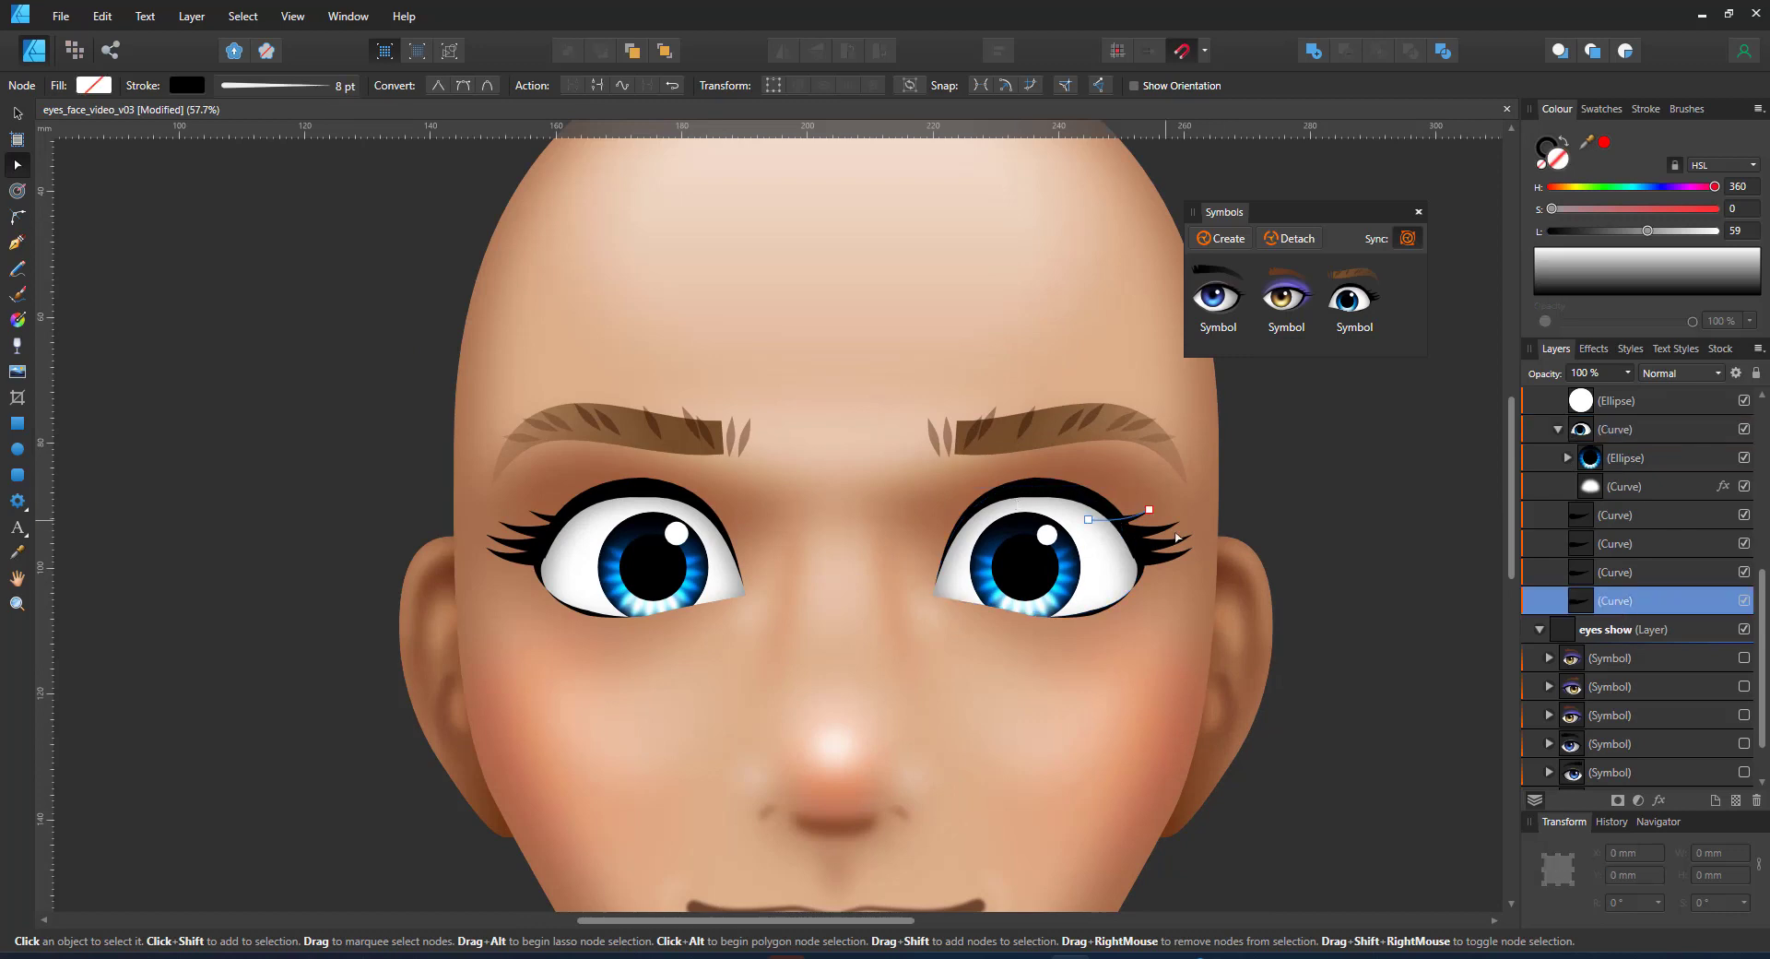
click(935, 435)
click(1620, 743)
key(ctrl+v)
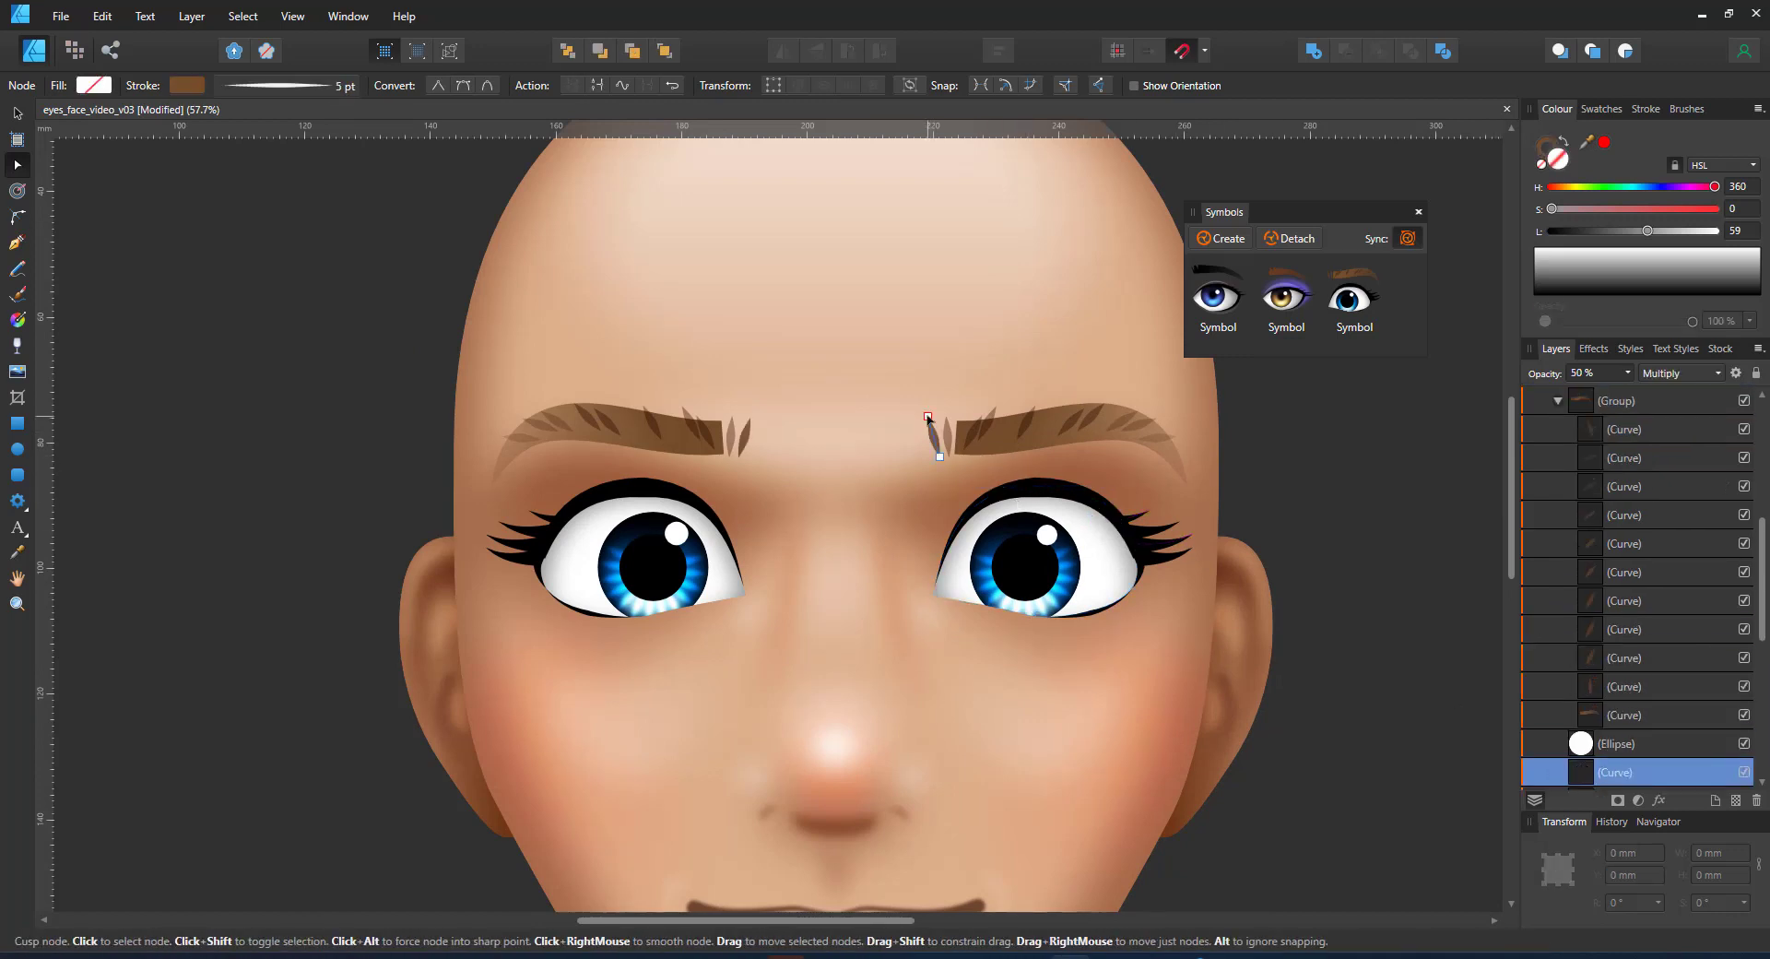
Stretch the pasted line from the eye's inner to outer corner and bend it into an arch above the upper eyelid.
drag(929, 417, 1140, 509)
drag(940, 456, 933, 520)
drag(1043, 516, 1040, 461)
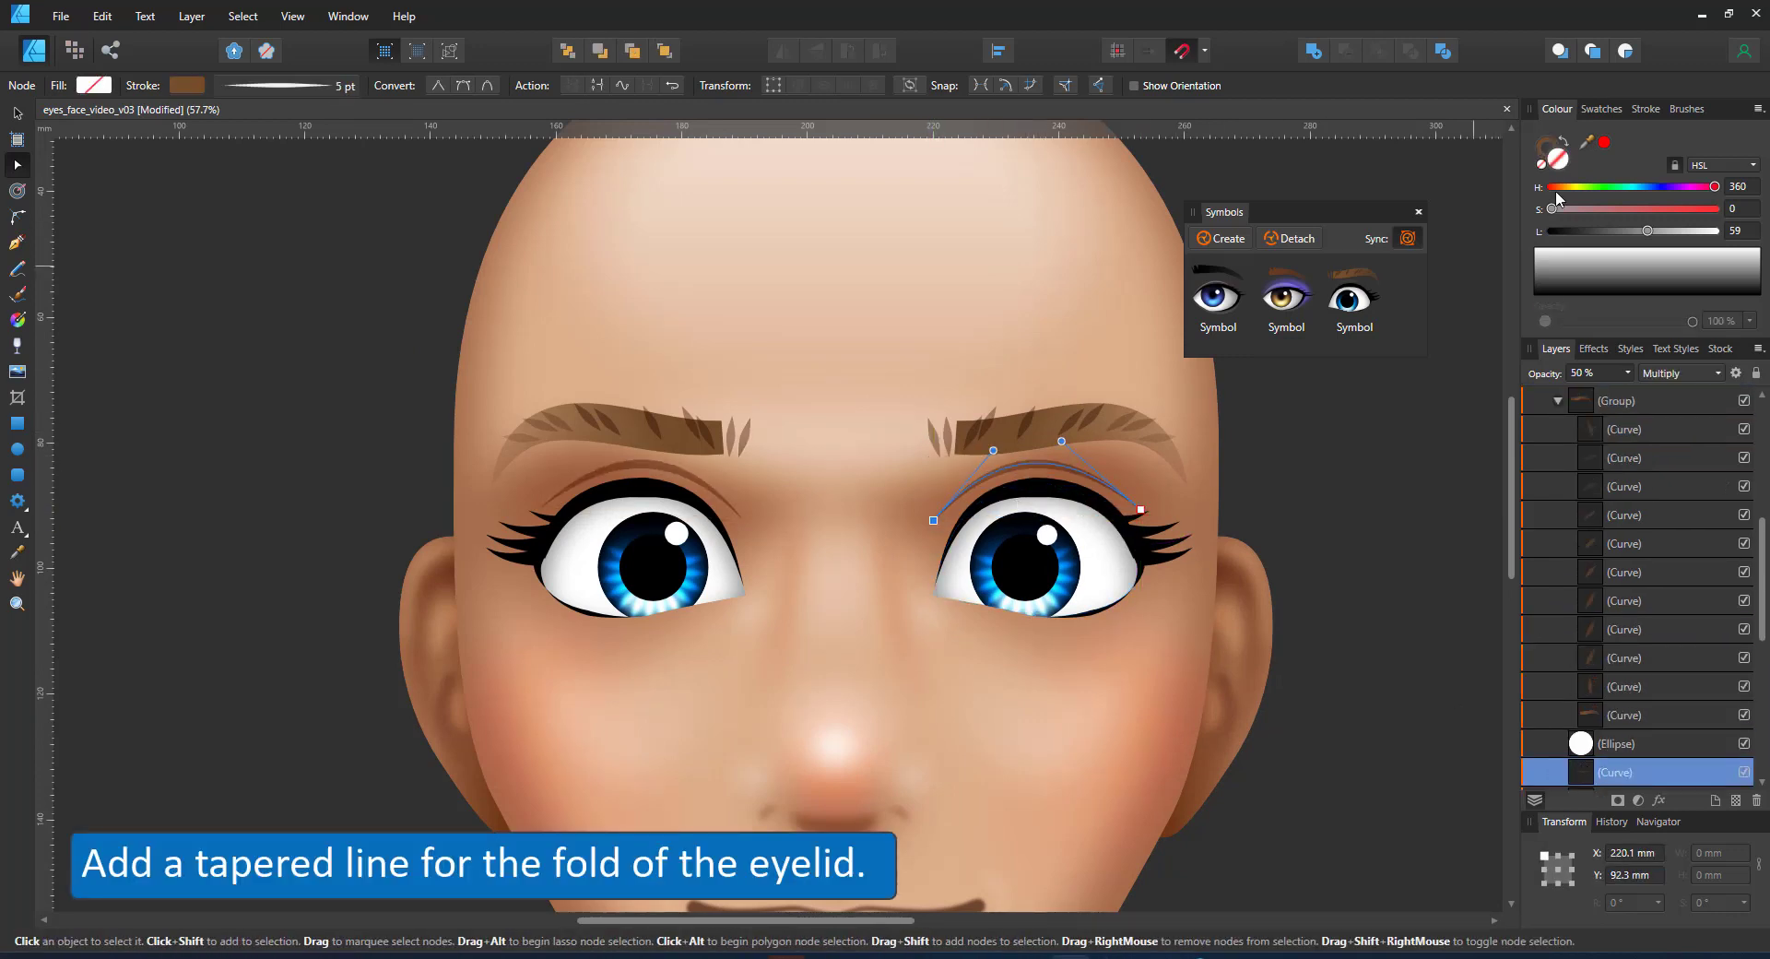
Recolour the eyelid fold line's stroke with a brown sampled from the shaded skin above the eye.
click(1545, 148)
drag(1564, 188, 1555, 191)
key(i)
click(1122, 468)
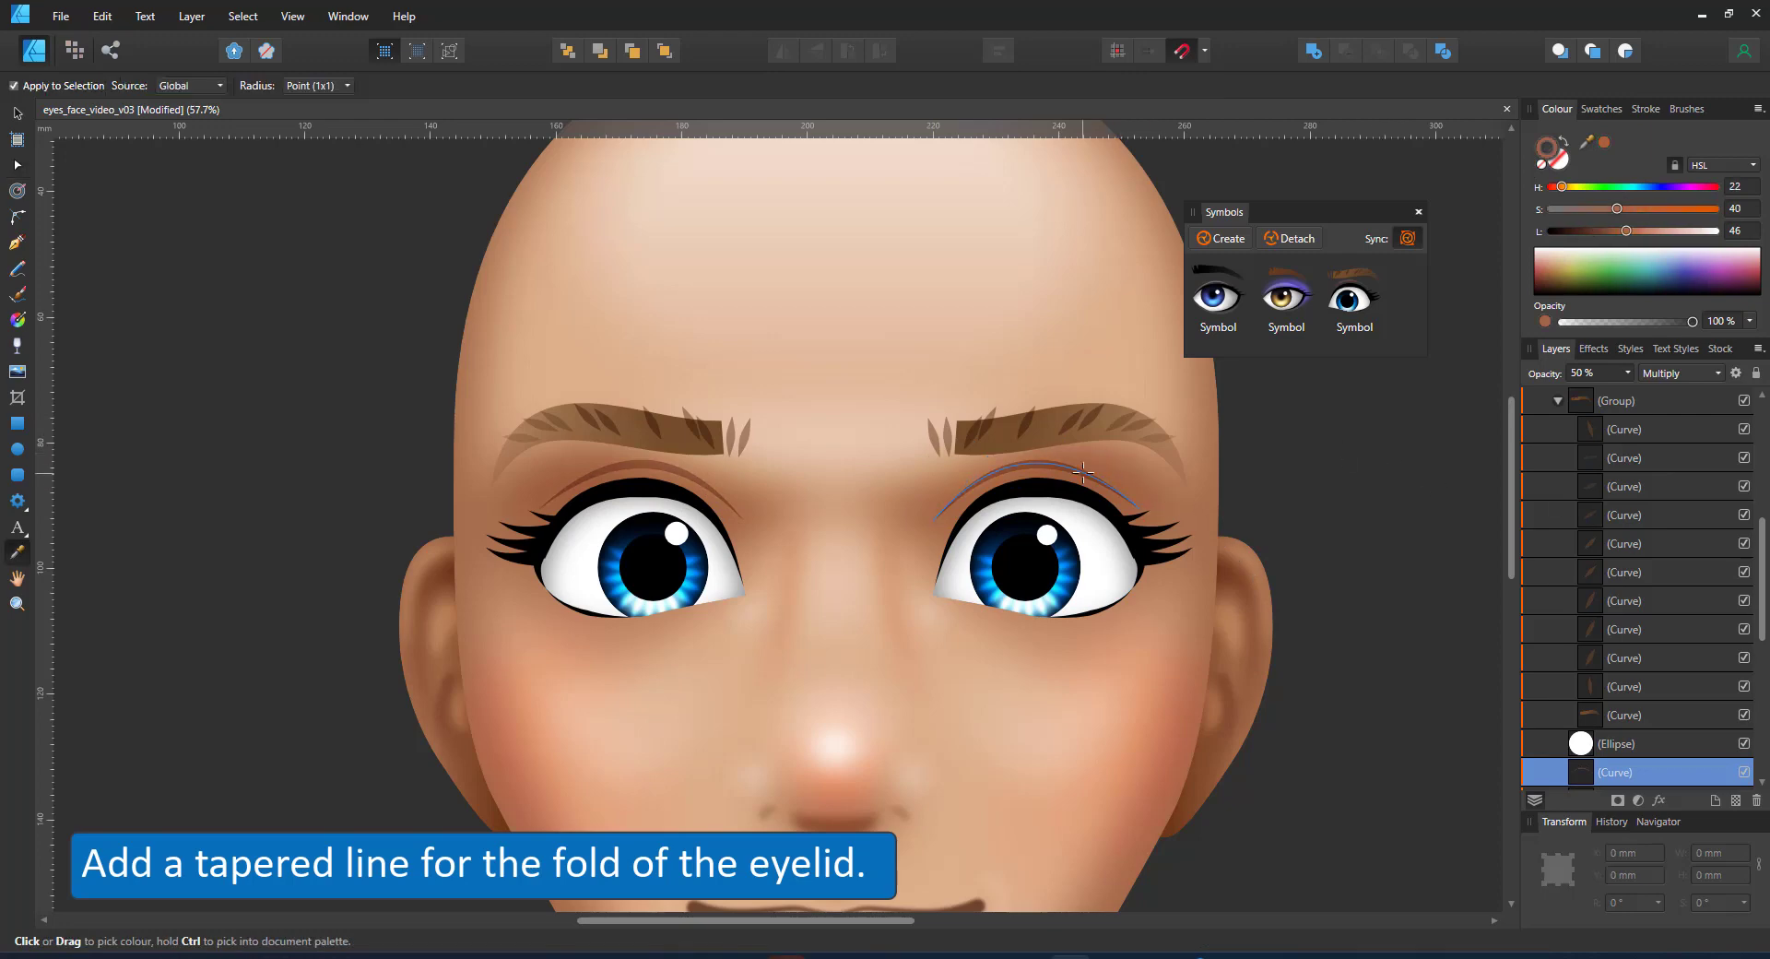
Recolour the eyebrow's base shape to a lighter golden brown and its hair lines to HSL 28, 47, 56.
key(a)
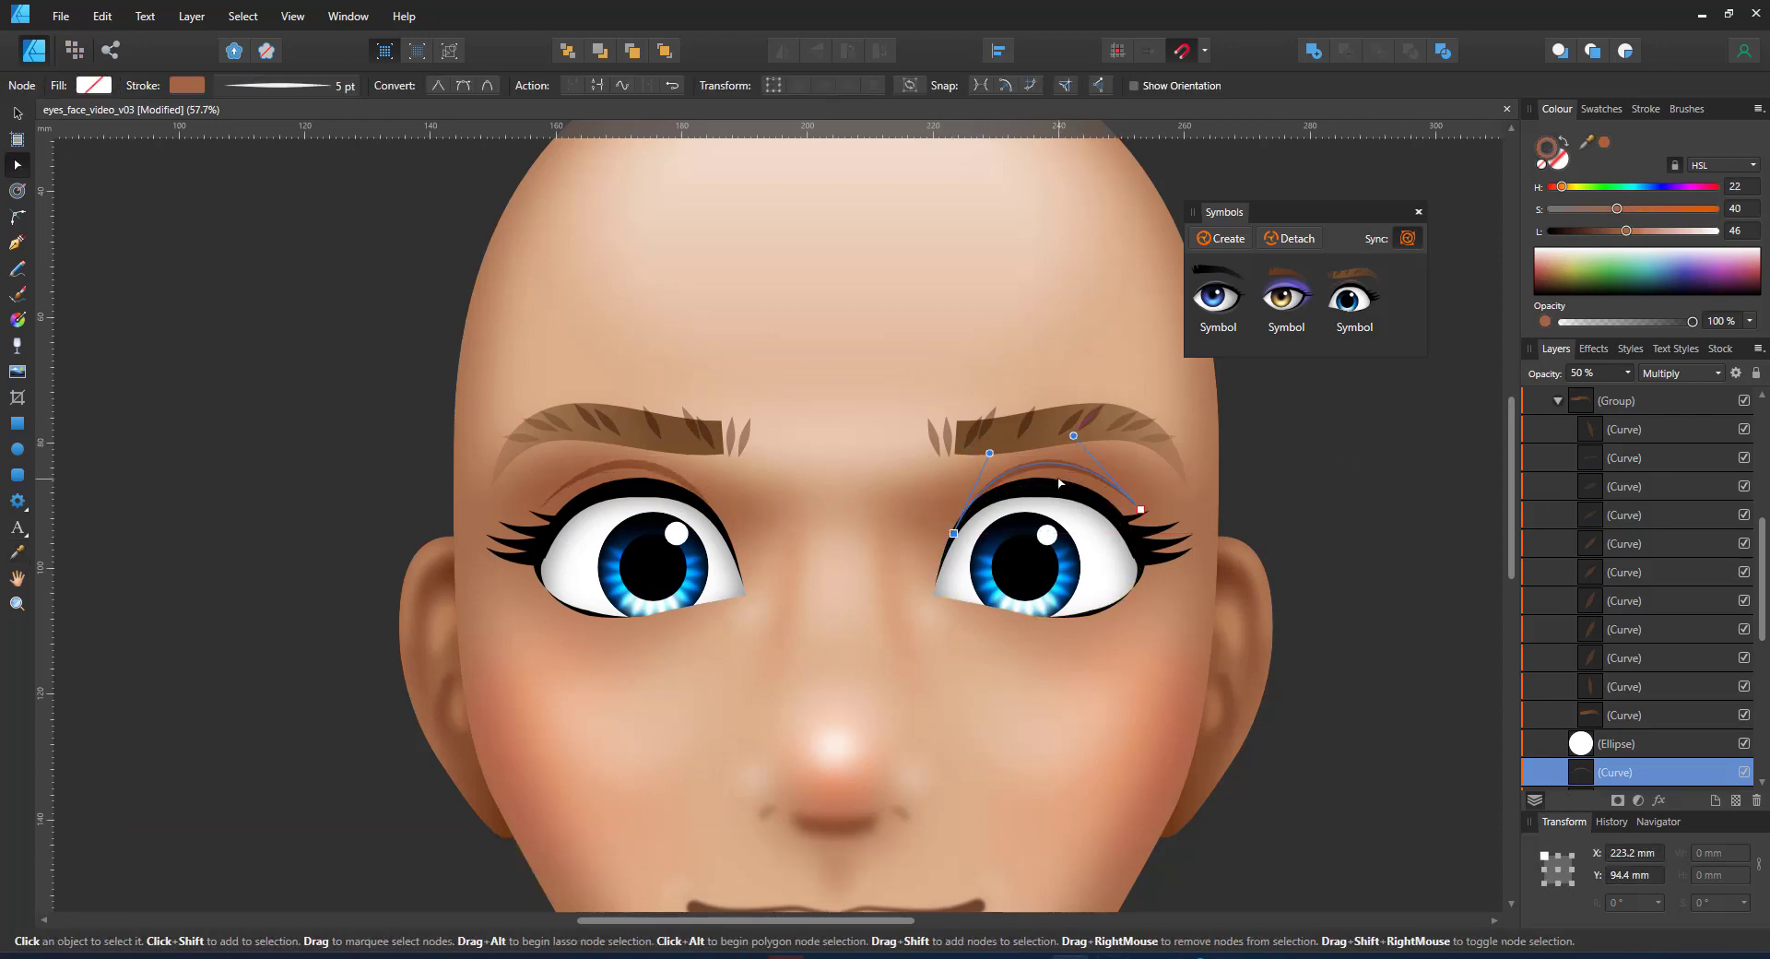
key(v)
key(ctrl+d)
scroll(1116, 522, down, 6)
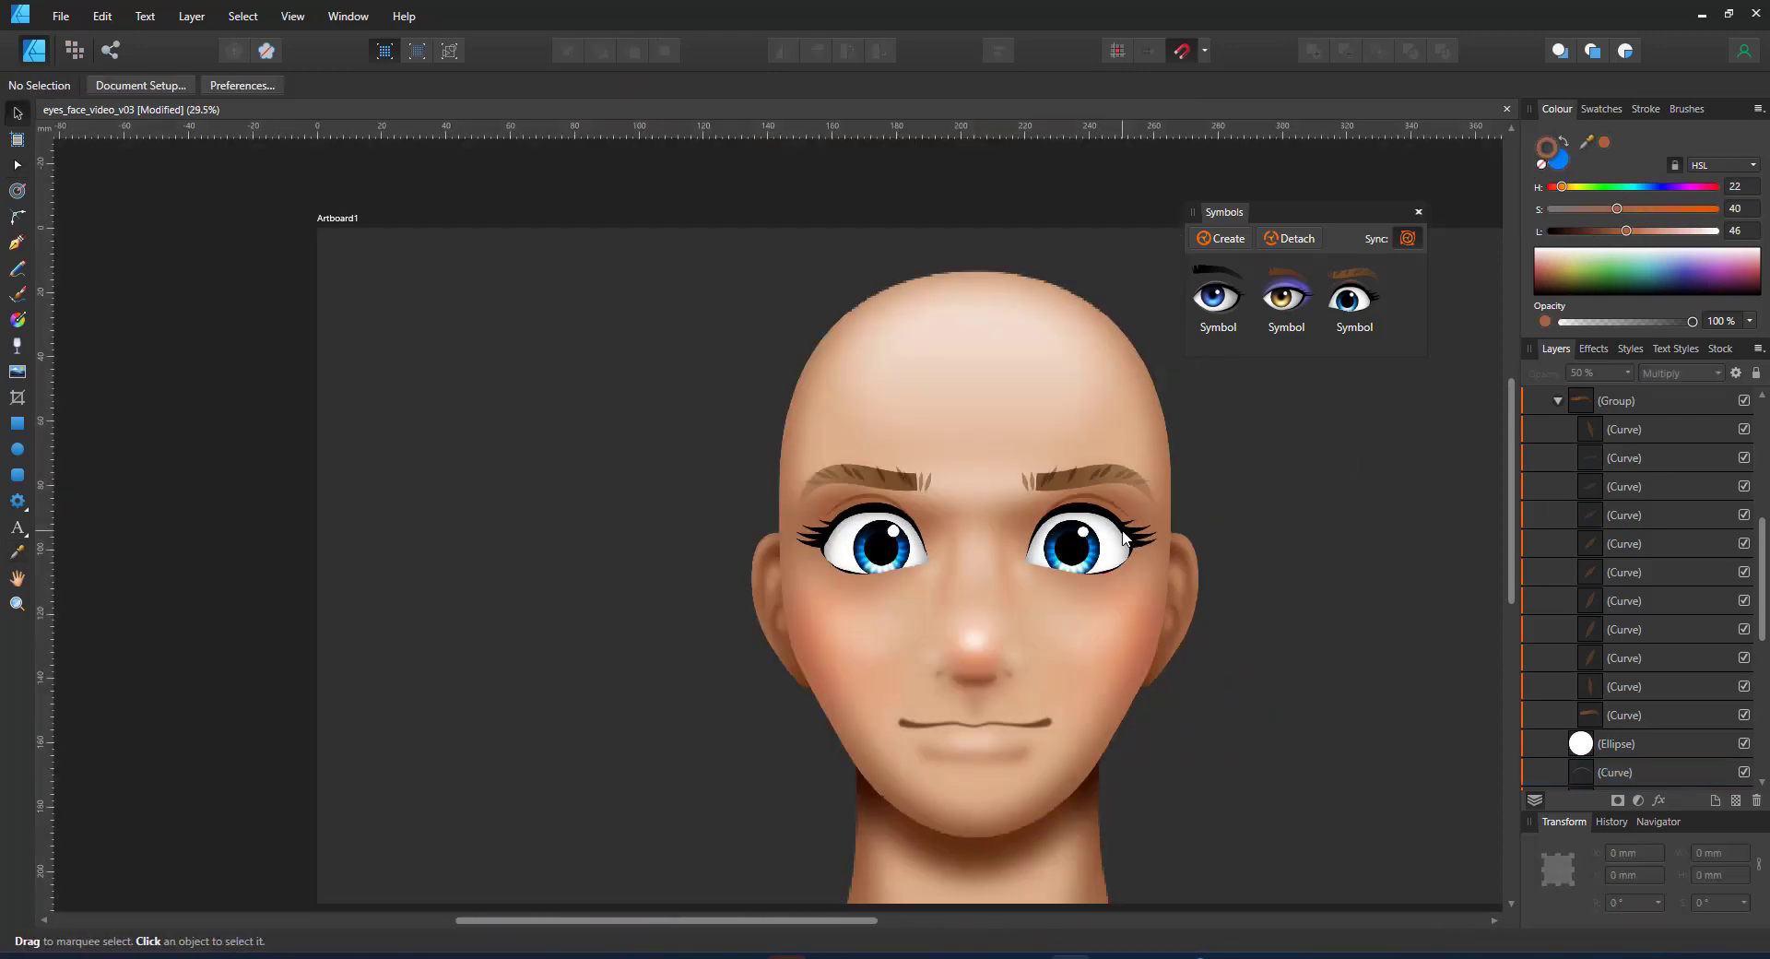
scroll(1119, 527, up, 5)
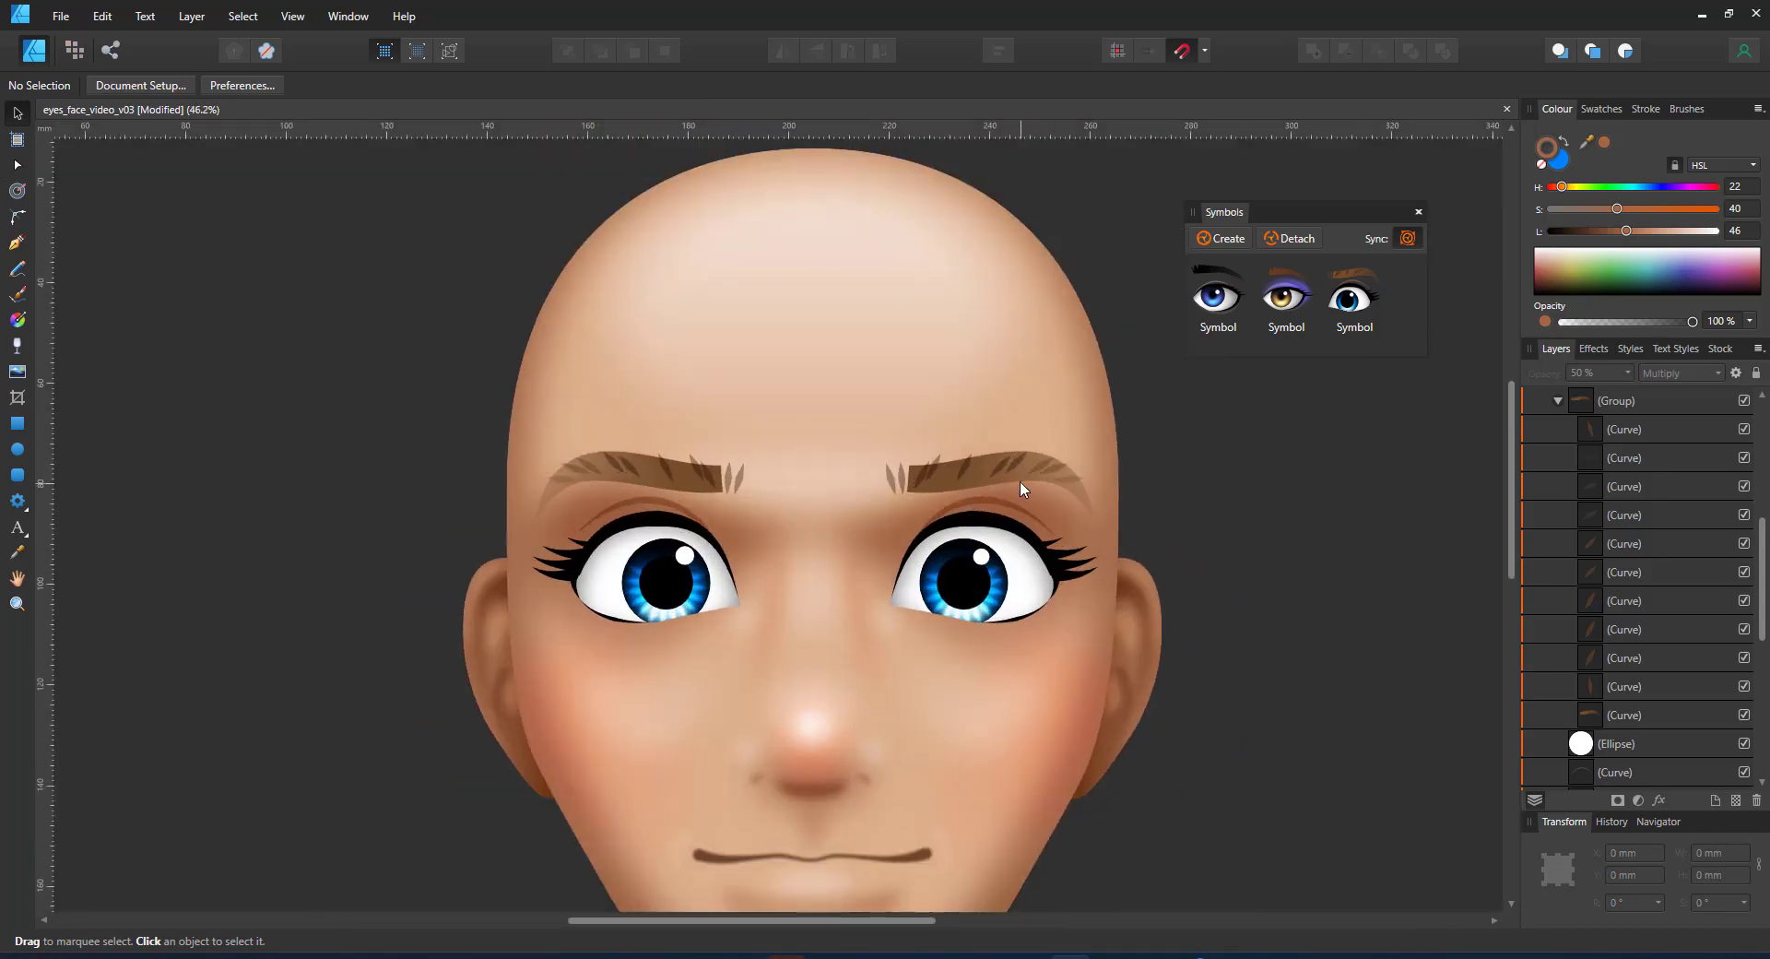
click(1006, 471)
drag(1563, 194, 1661, 210)
click(1575, 189)
drag(1602, 231, 1635, 231)
click(1633, 682)
shift+click(1617, 431)
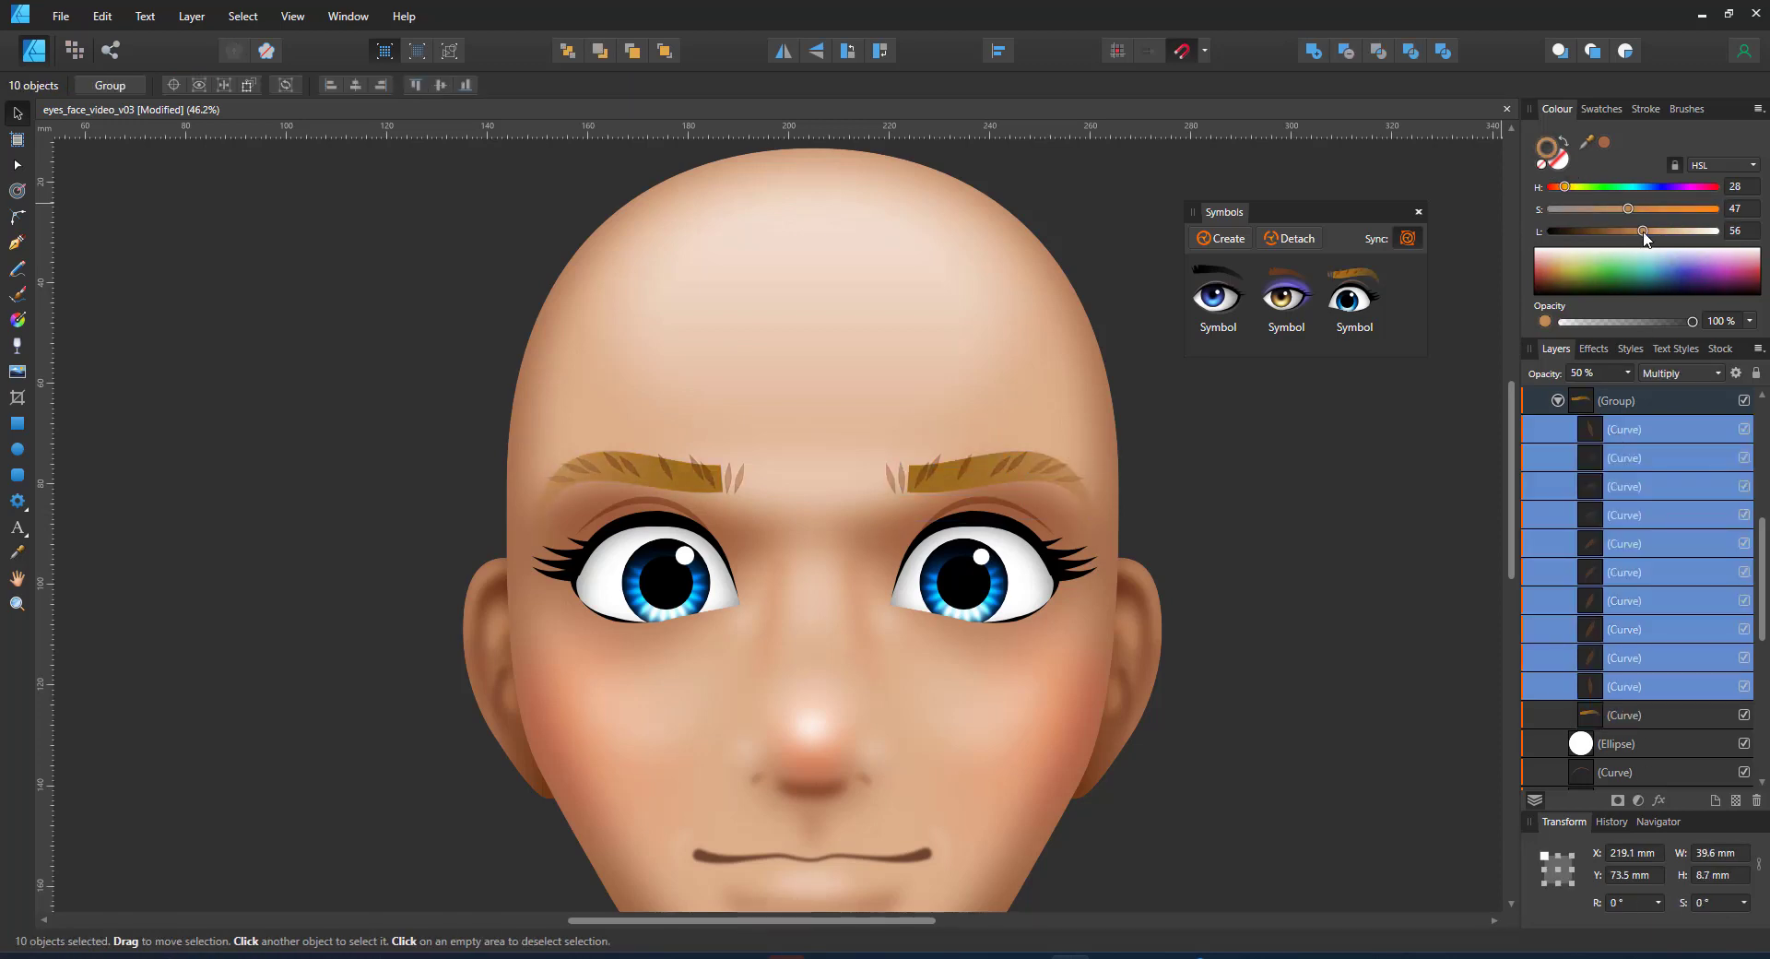
Draw a blue, stroke-free ellipse about 41 × 33 mm around the eye and send it behind the lashes.
scroll(1647, 657, down, 3)
click(1556, 630)
click(1615, 657)
key(m)
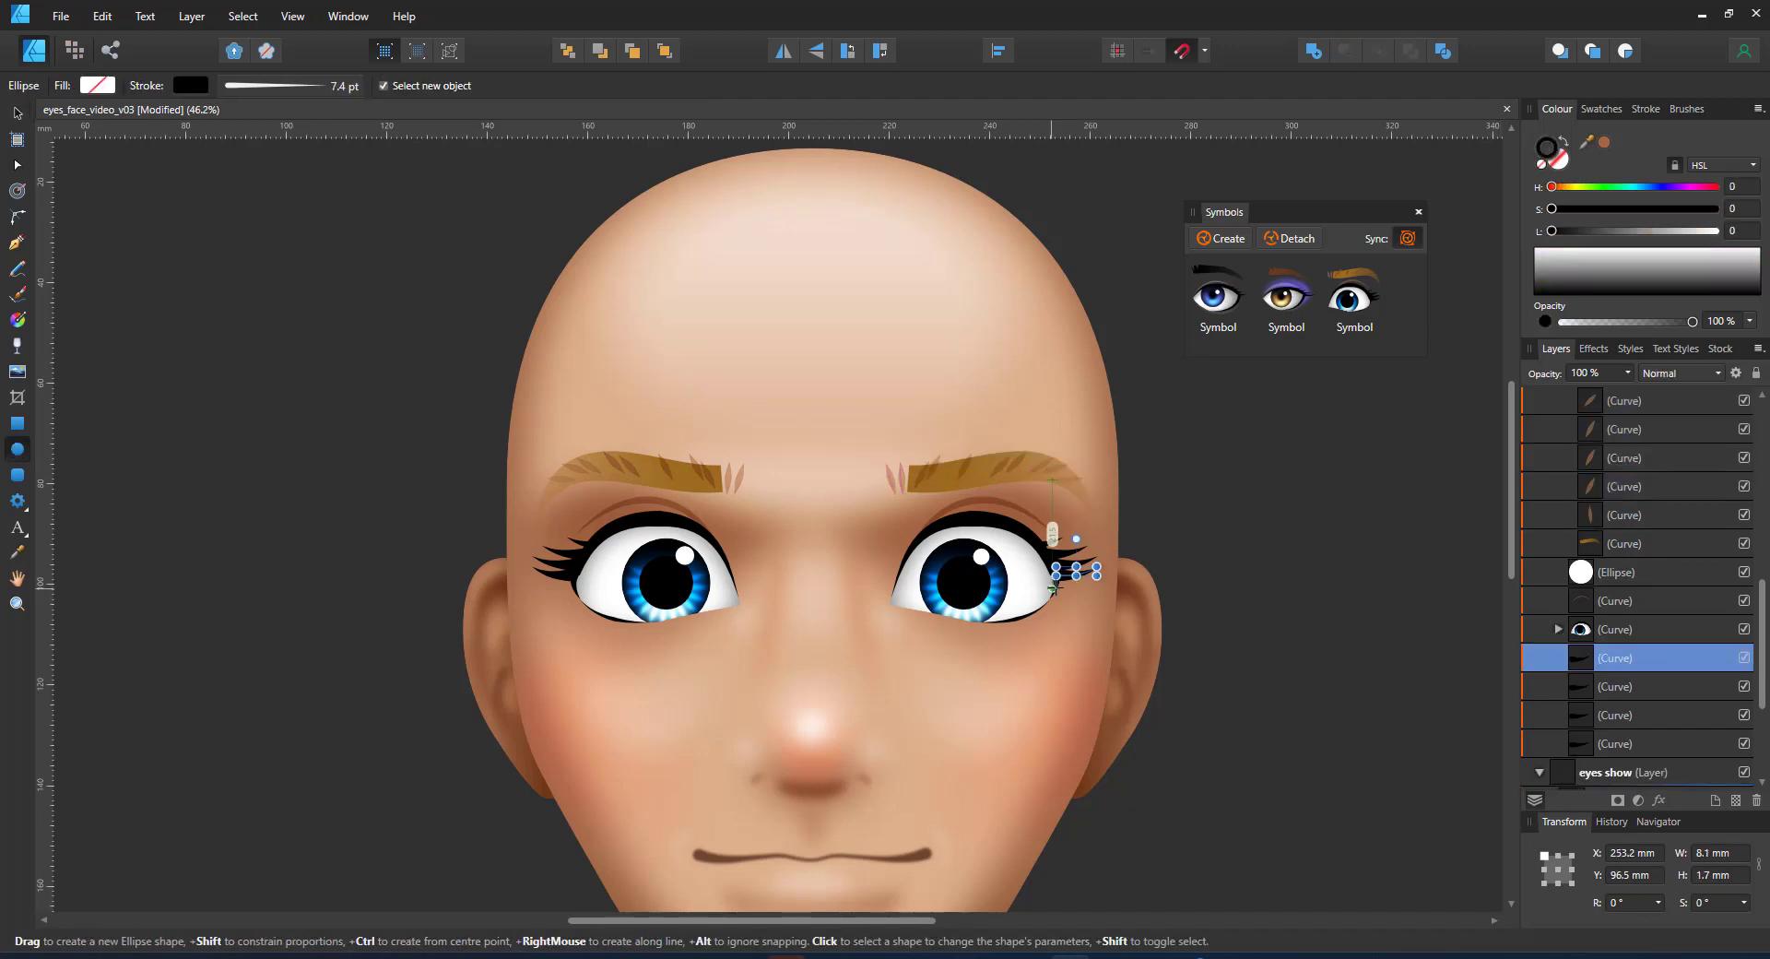
drag(891, 472, 1098, 633)
click(1541, 164)
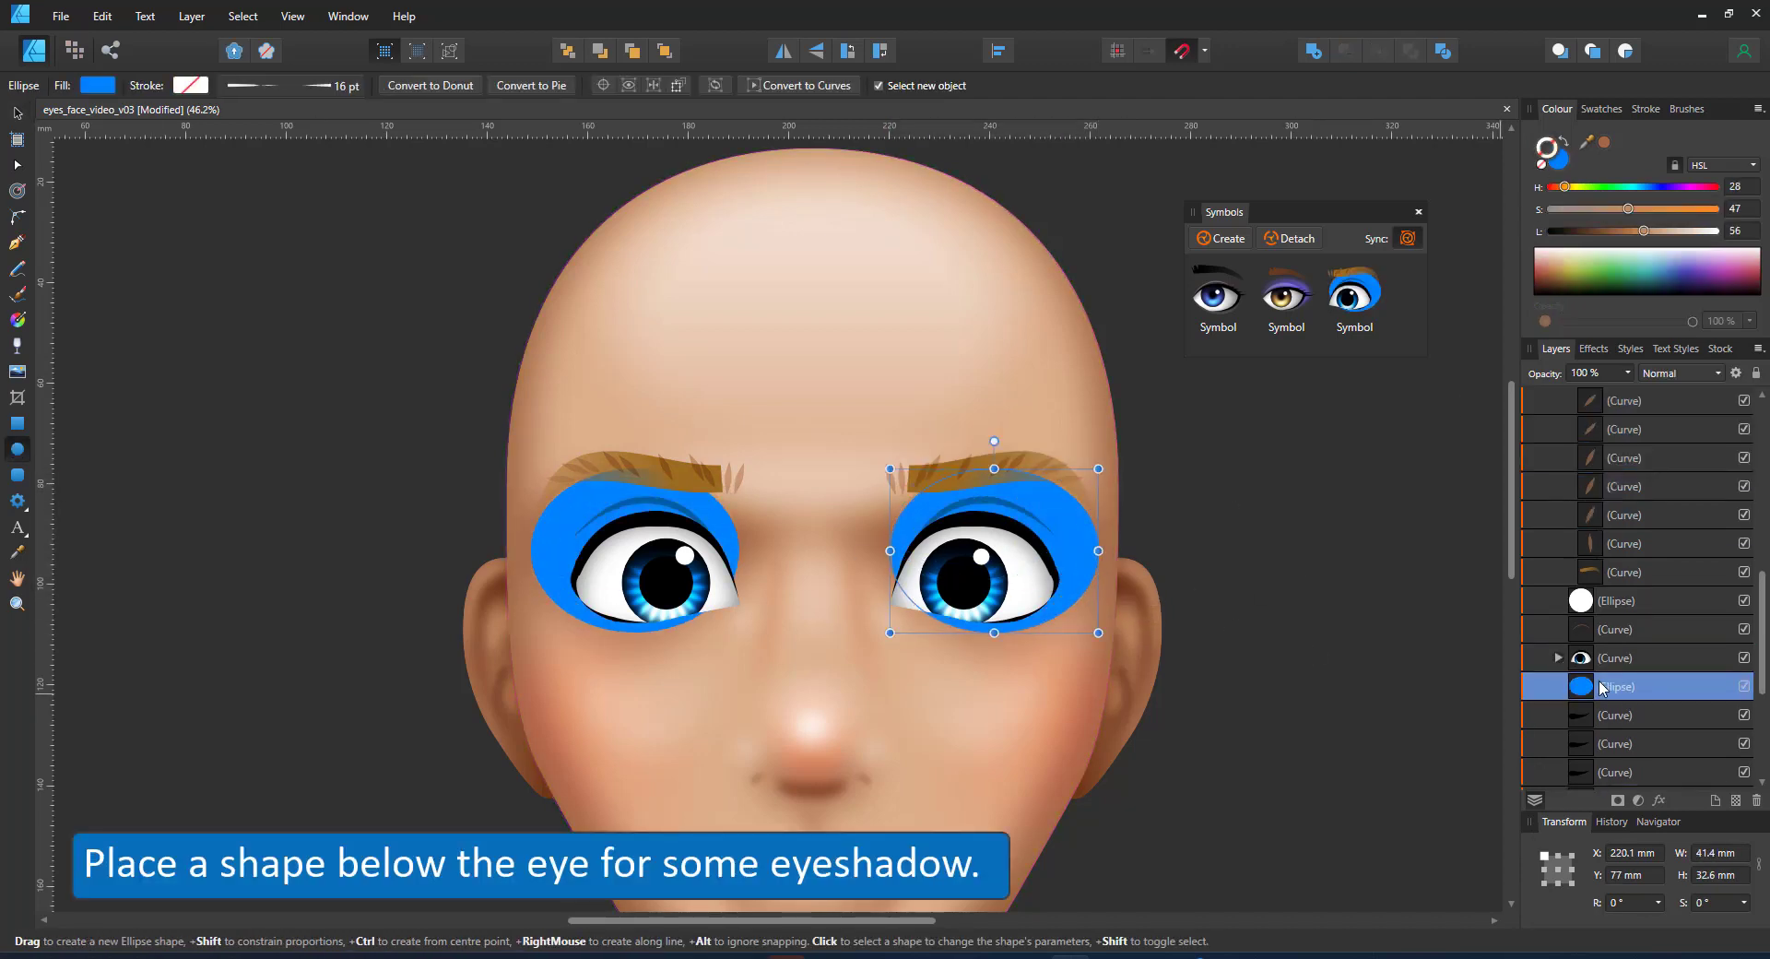
key(ctrl+shift+[)
Apply a 25 px Gaussian blur to the blue eyeshadow ellipse.
click(1659, 800)
click(1522, 336)
text(25)
key(Return)
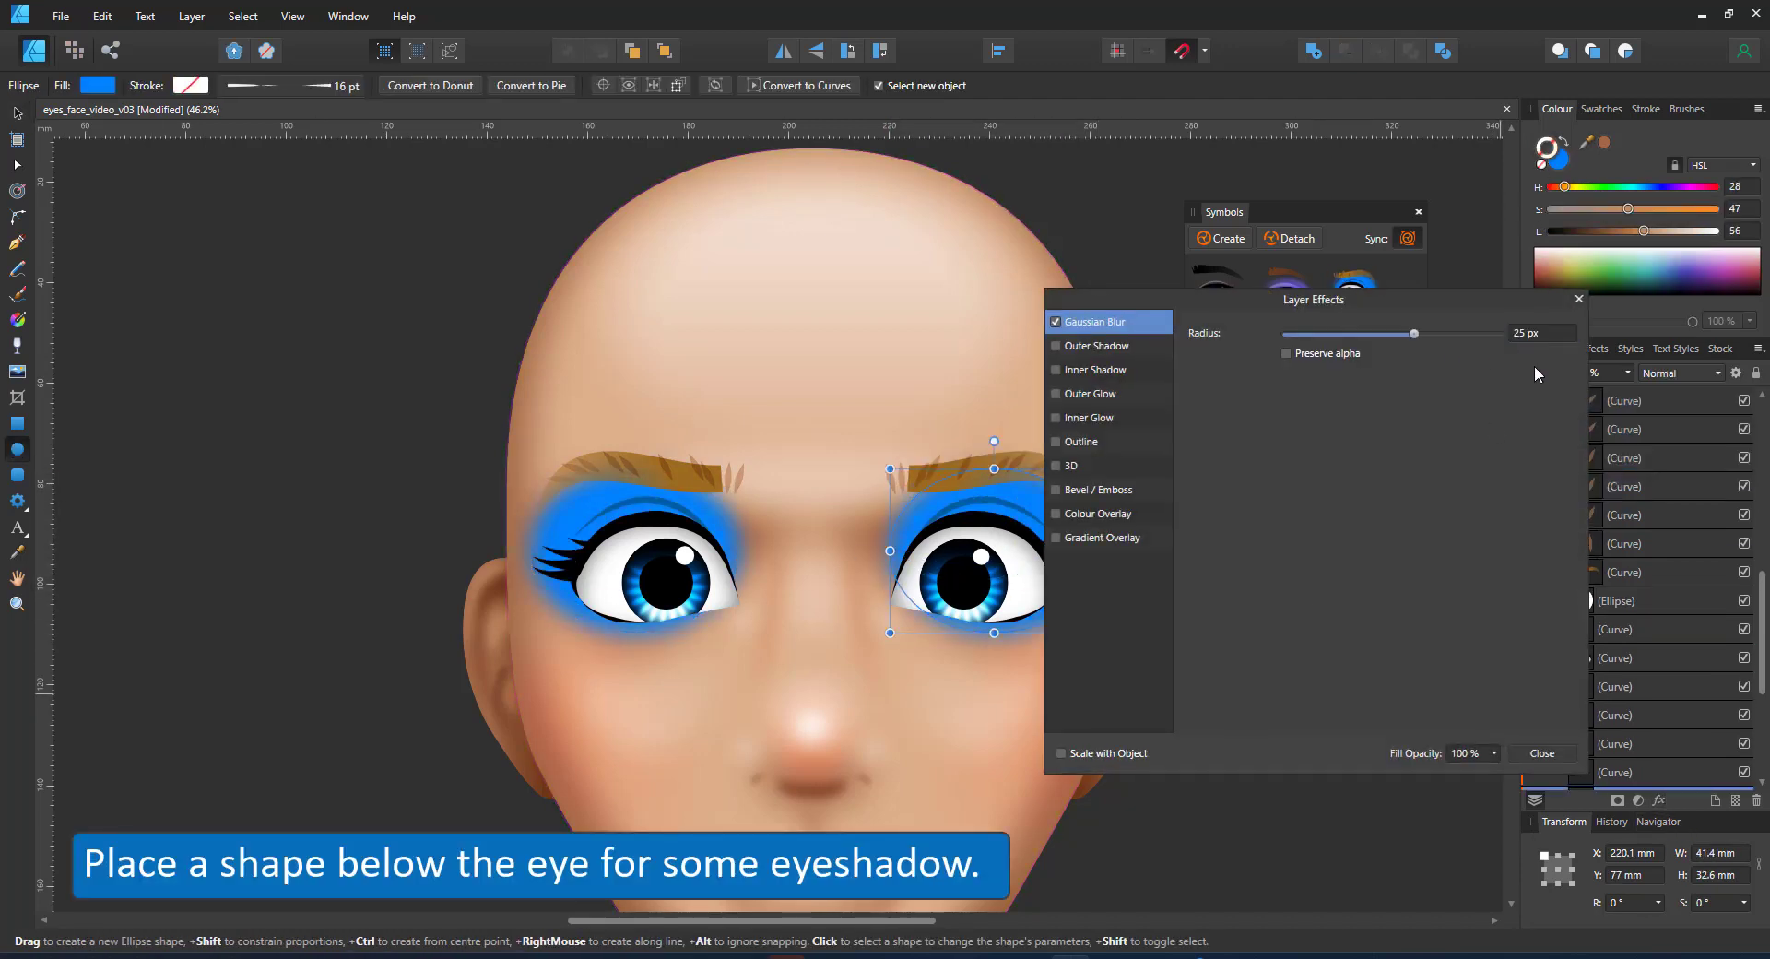
click(1542, 753)
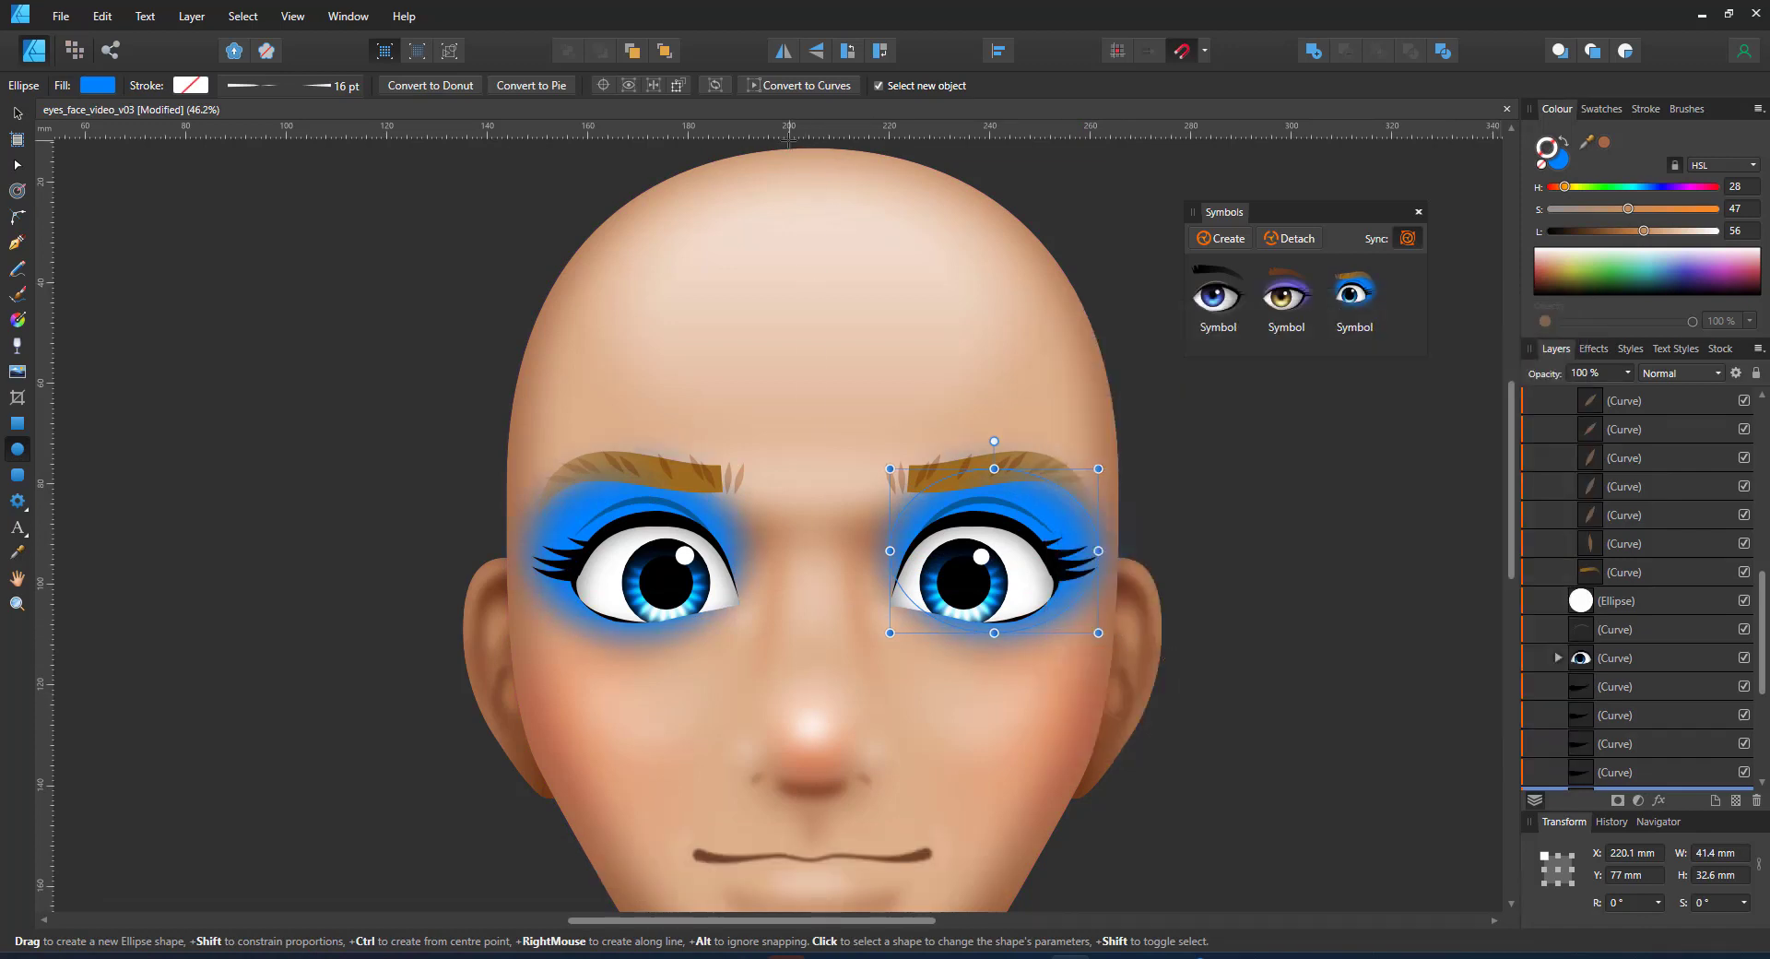
Reshape the eyeshadow ellipse by raising its bottom node, lowering its inner node and shifting its top node outward.
key(a)
drag(994, 633, 998, 610)
drag(890, 550, 889, 571)
drag(994, 469, 1015, 474)
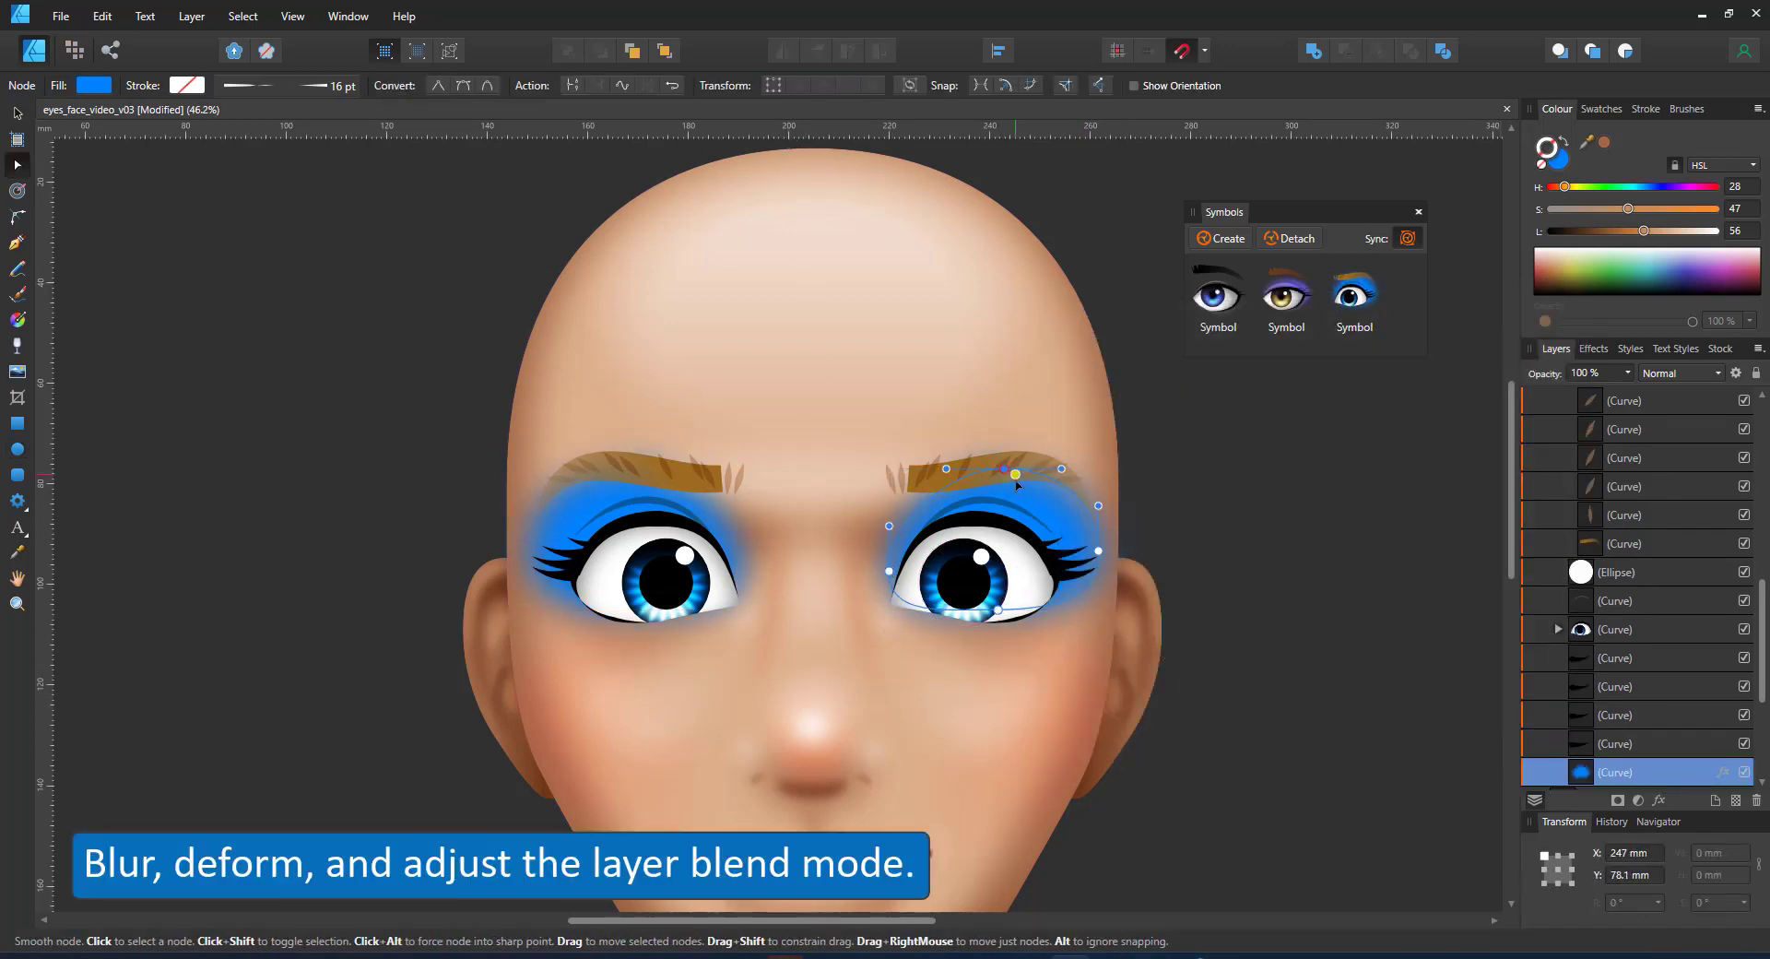
Set the eyeshadow's blend mode to Overlay and fade its lower part with a linear transparency gradient.
click(1669, 372)
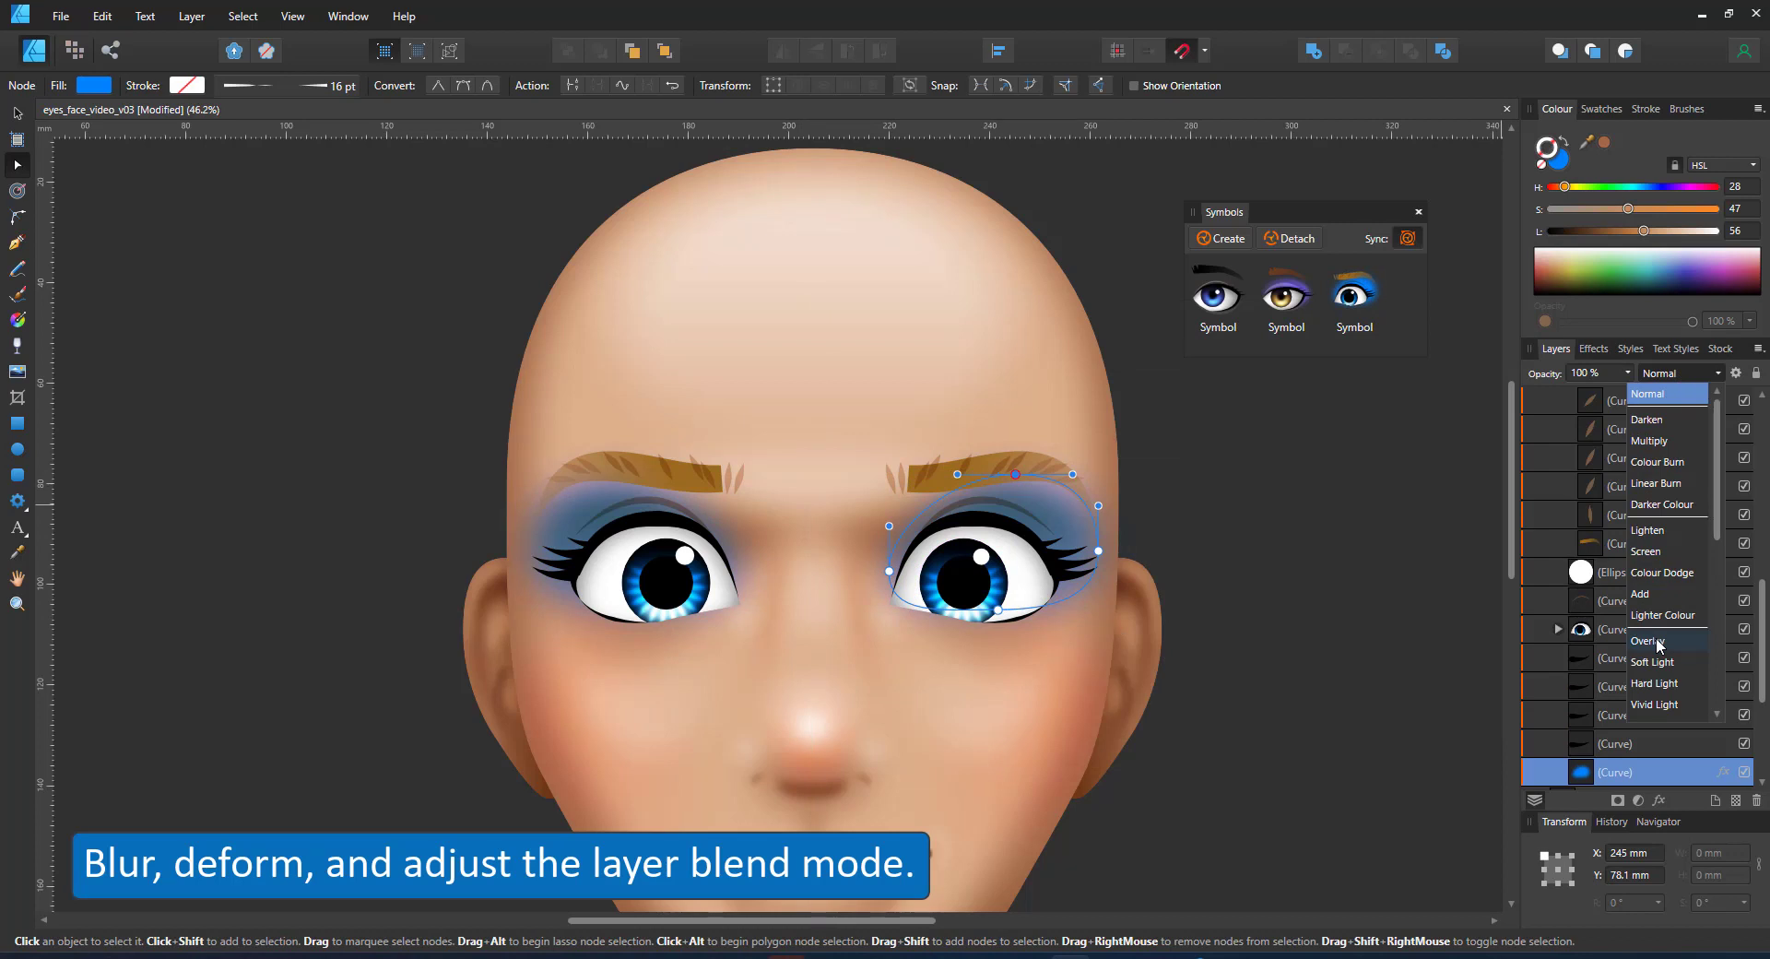
scroll(1657, 645, down, 5)
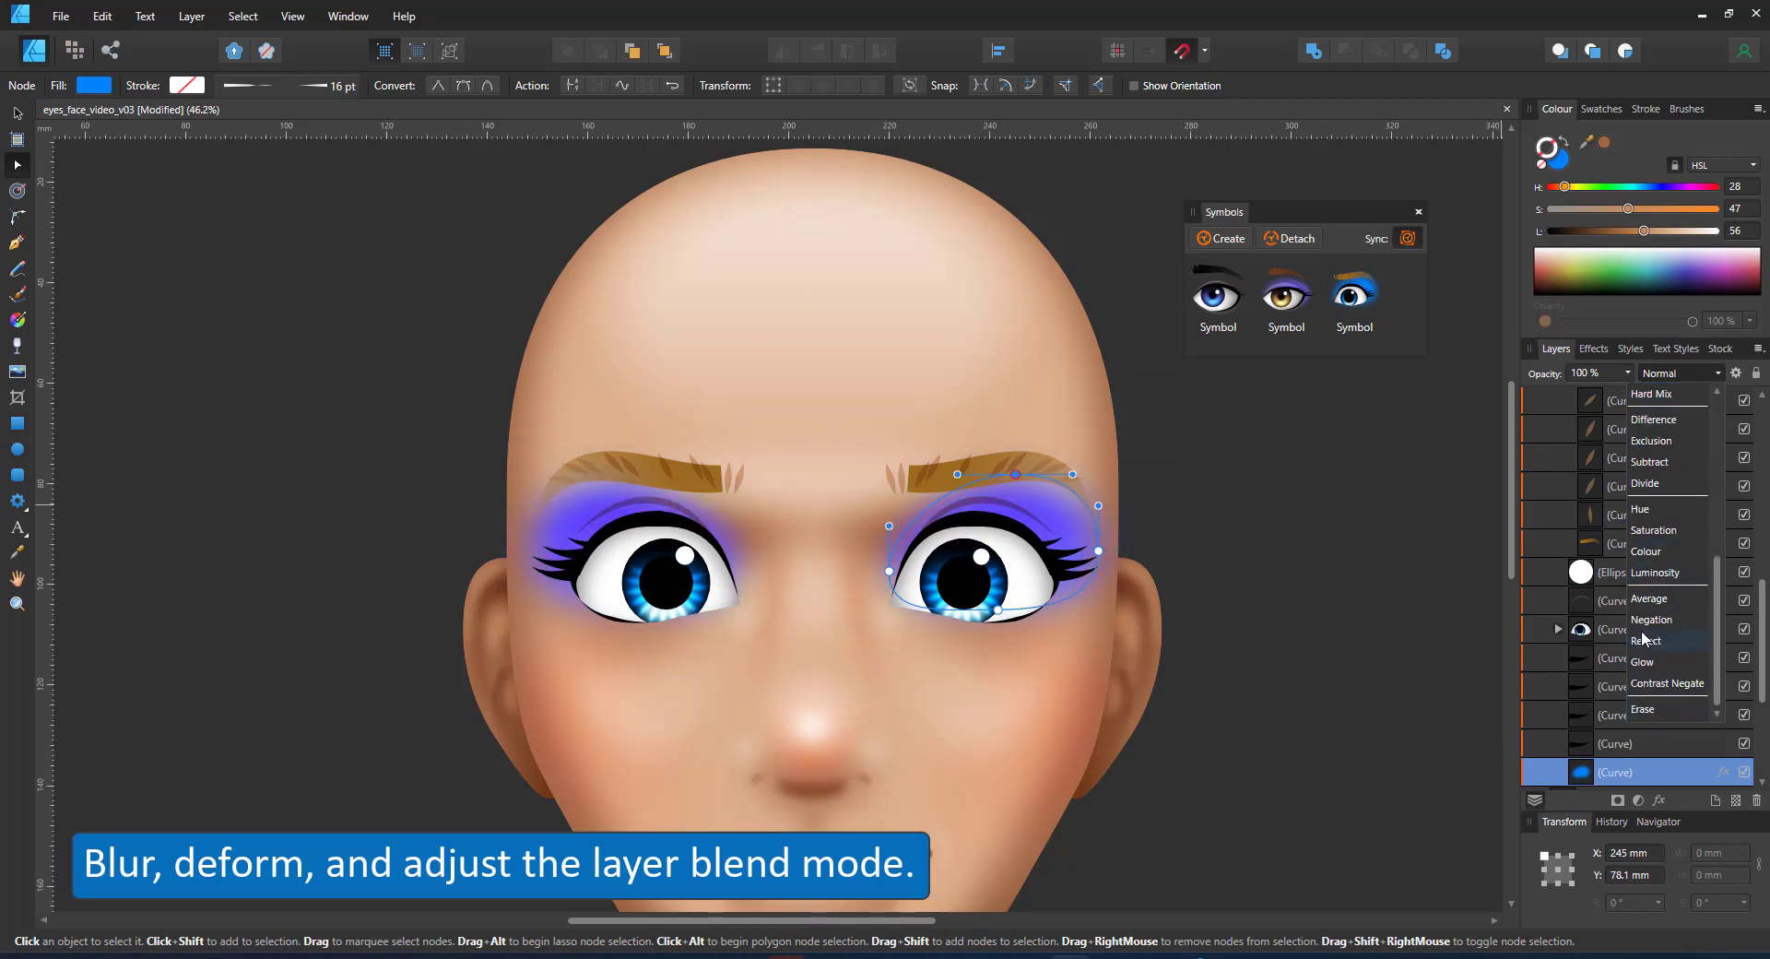
scroll(1650, 406, up, 5)
click(1651, 570)
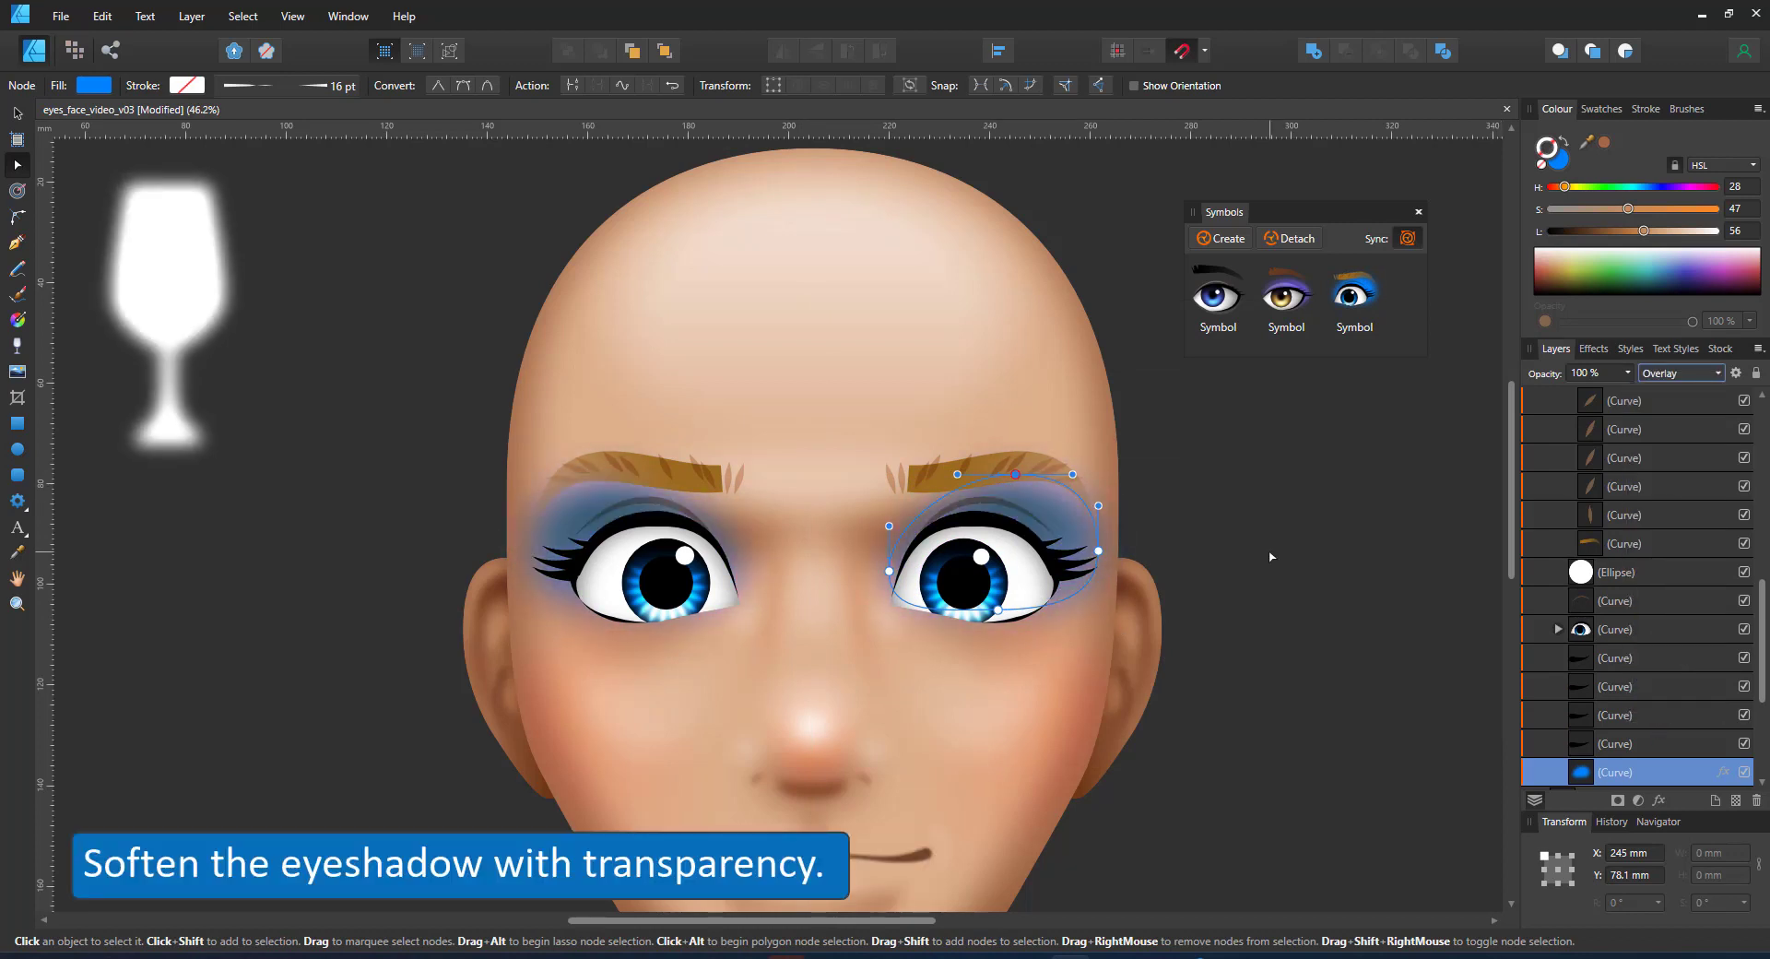
key(y)
drag(1021, 519, 1026, 609)
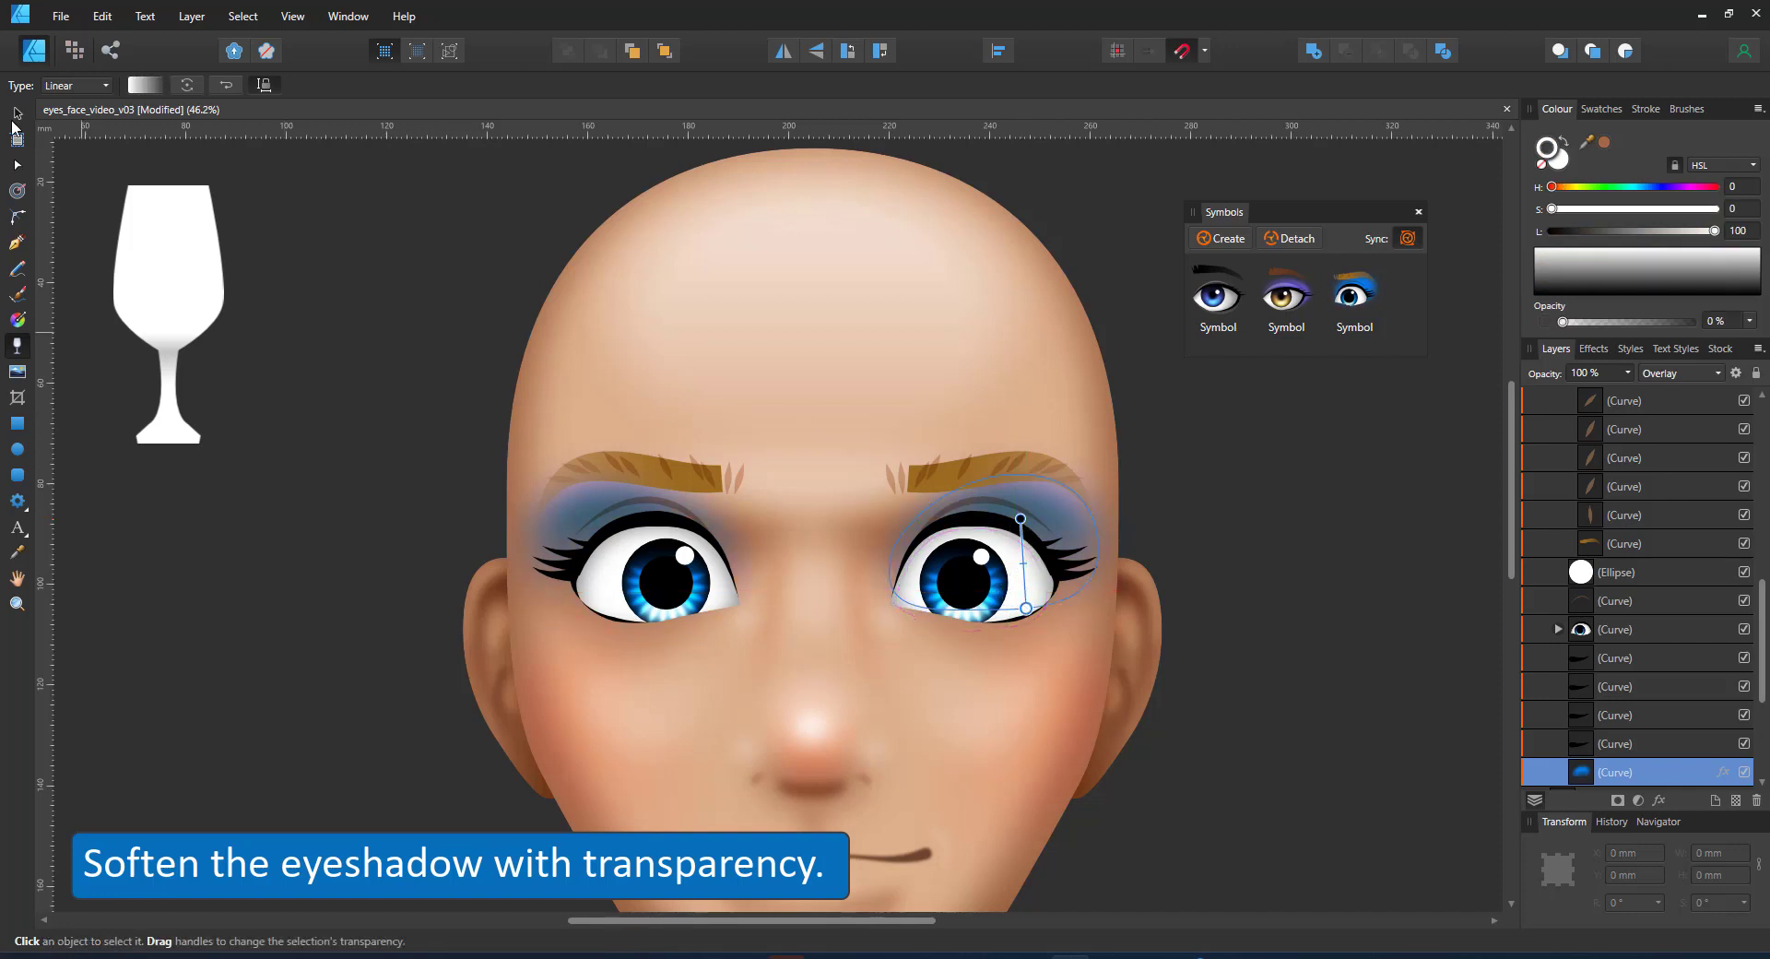
click(14, 116)
Draw a brown freckle circle about 2.5 mm wide below the eye's inner corner at 20 % opacity.
click(16, 452)
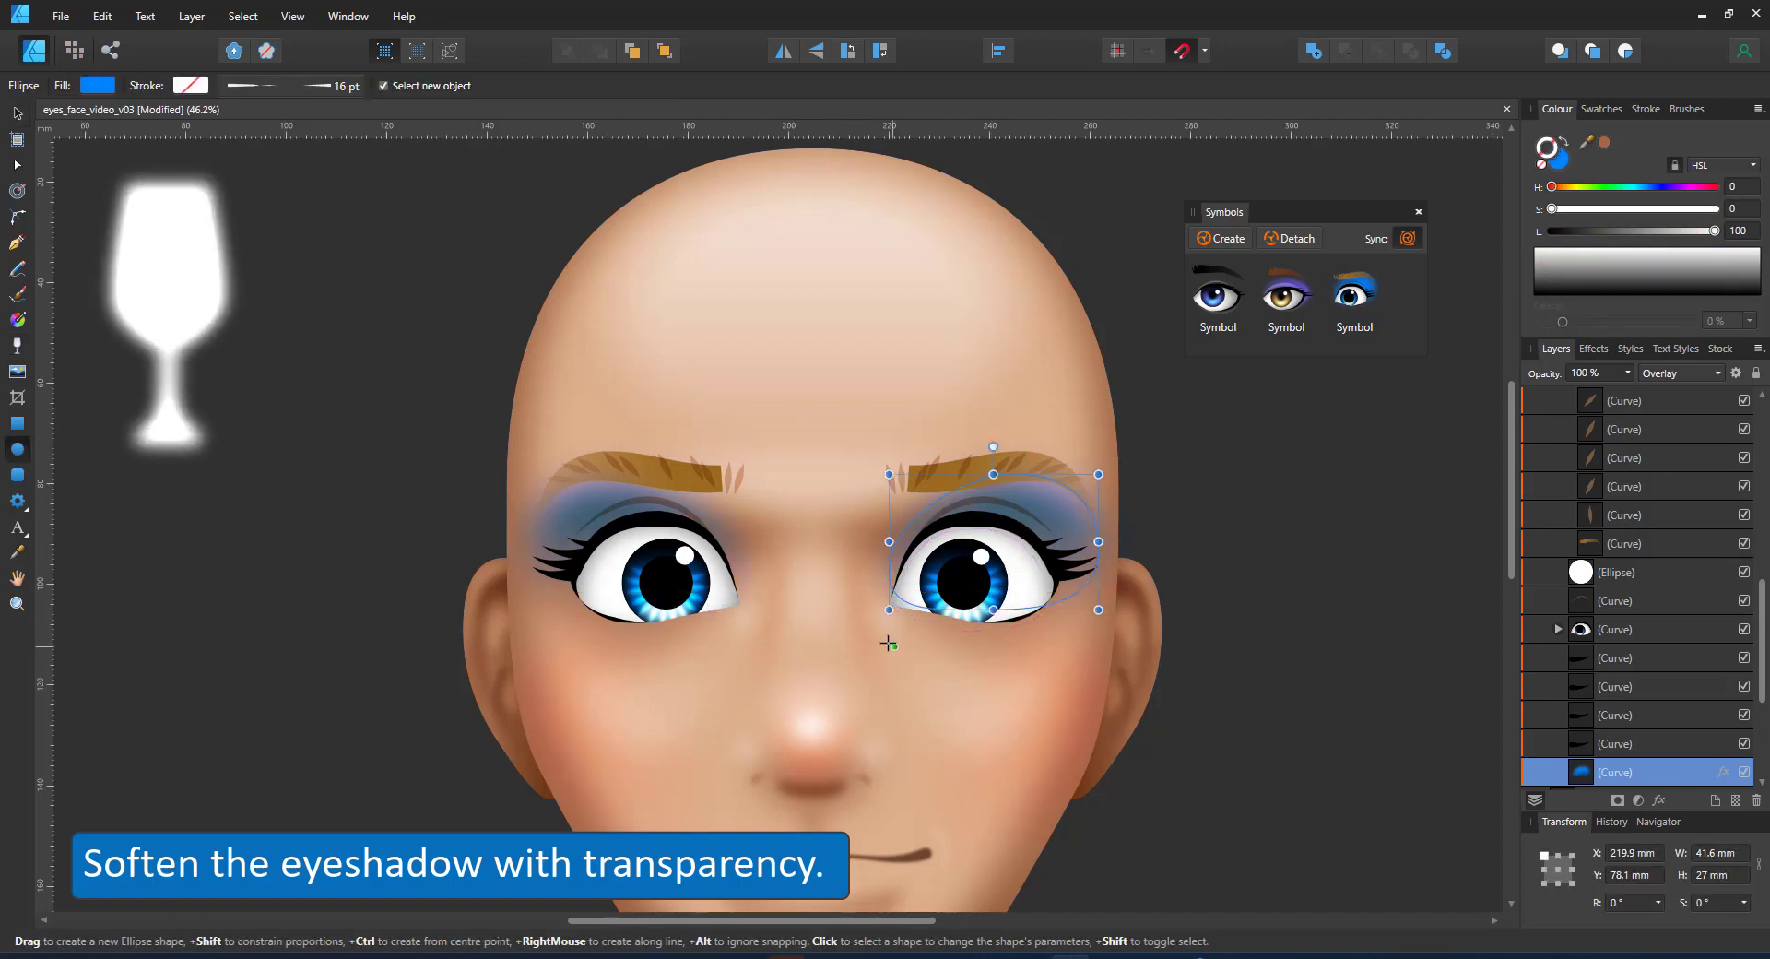
drag(888, 642, 902, 655)
click(1560, 160)
click(1604, 142)
scroll(926, 701, up, 4)
key(2)
key(v)
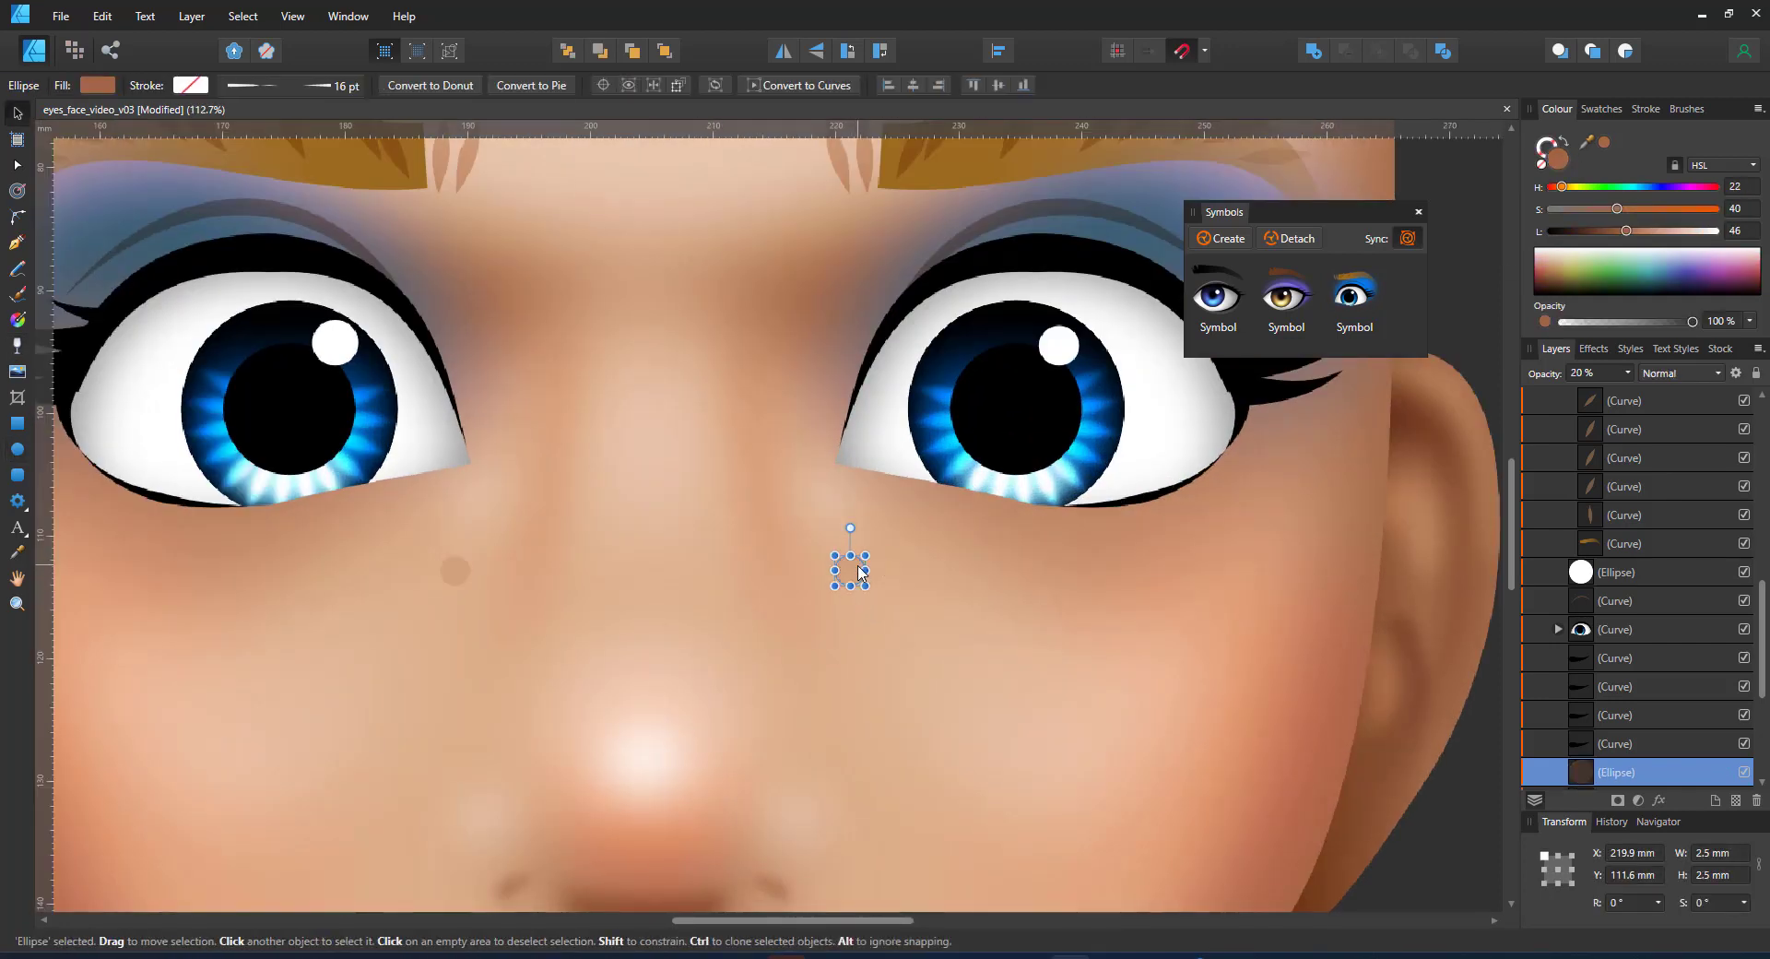
Scatter copies of the freckle in varied sizes below the eye's inner and outer corners.
drag(852, 571, 852, 533)
mouse_move(852, 533)
mouse_down()
mouse_move(879, 561)
mouse_move(832, 563)
mouse_up()
drag(836, 563, 811, 518)
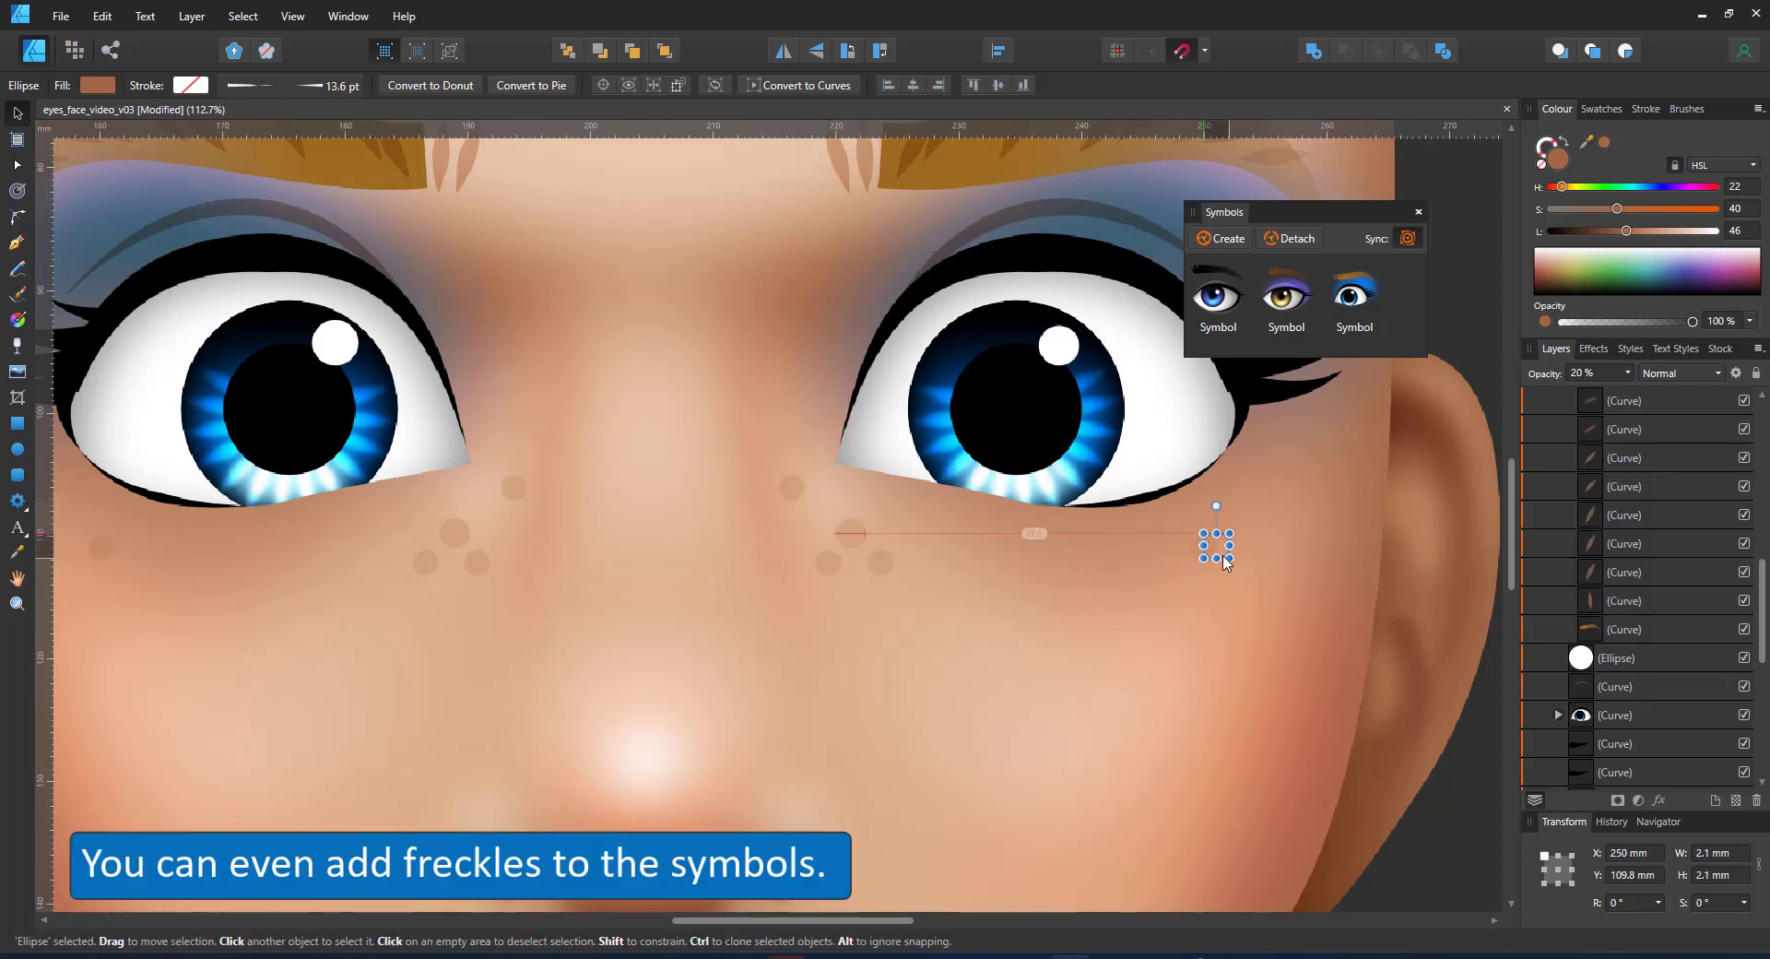
mouse_move(1226, 553)
mouse_down()
mouse_move(1171, 620)
mouse_move(1243, 582)
mouse_up()
mouse_move(1243, 583)
mouse_down()
mouse_move(1038, 589)
mouse_move(926, 623)
mouse_up()
drag(927, 623, 1271, 500)
scroll(1212, 576, down, 5)
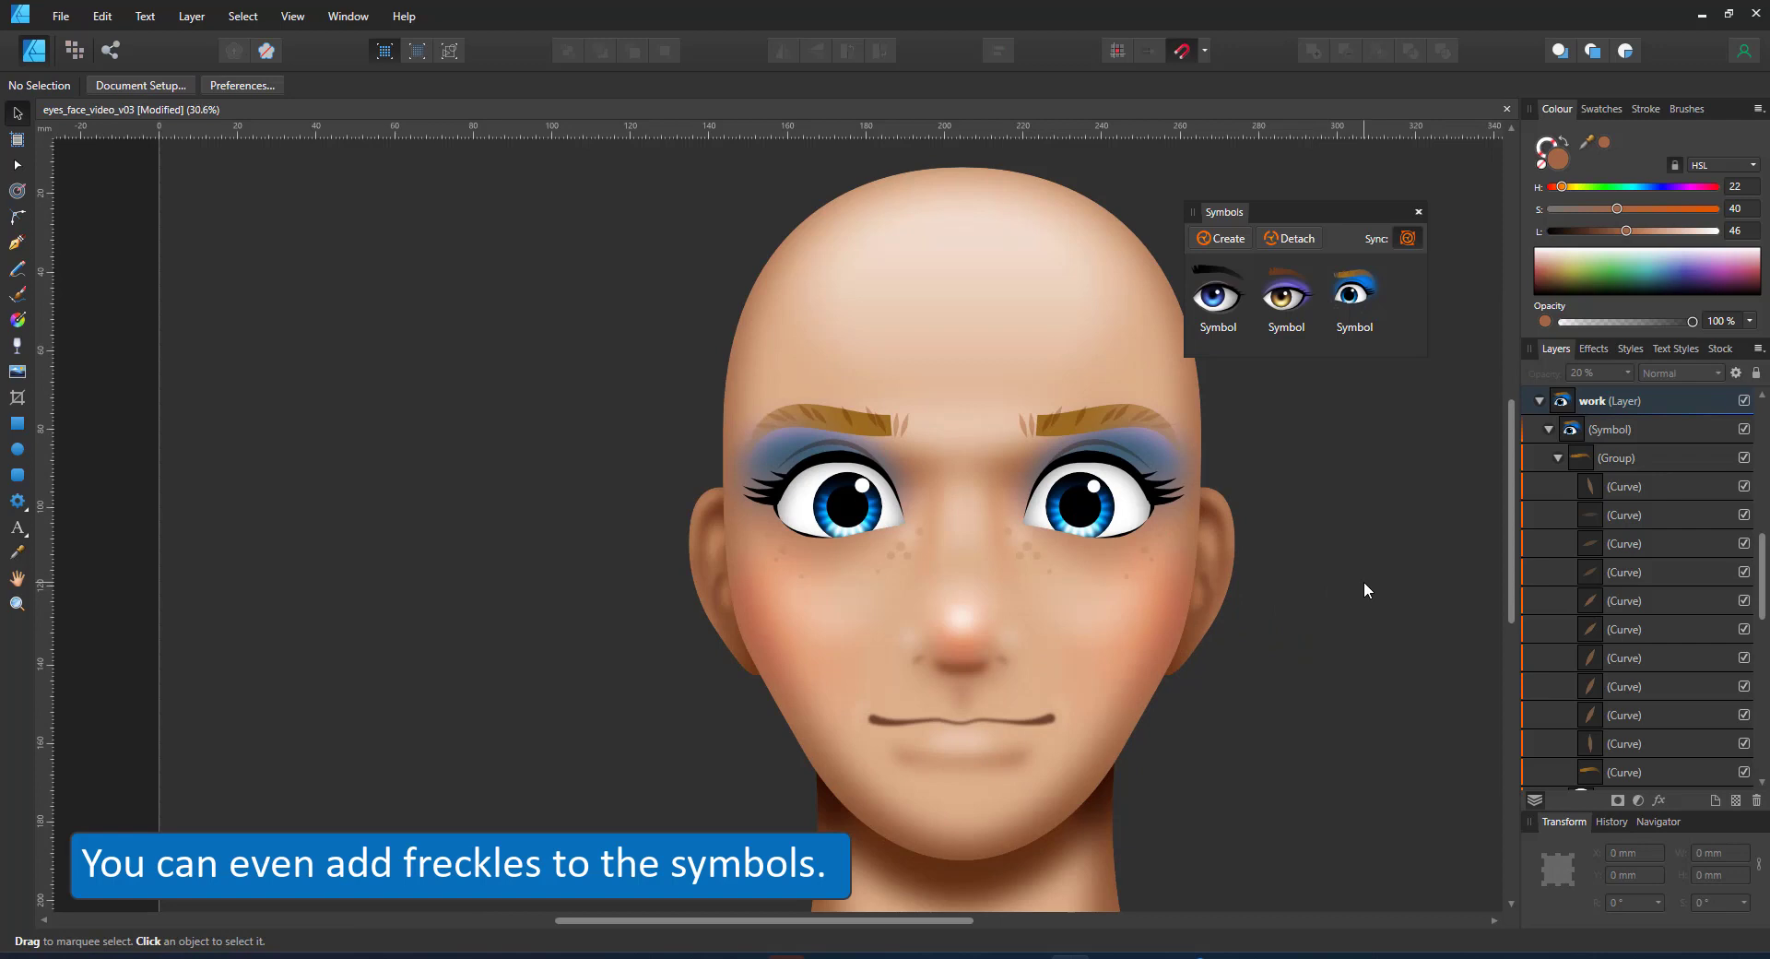
key(ctrl+0)
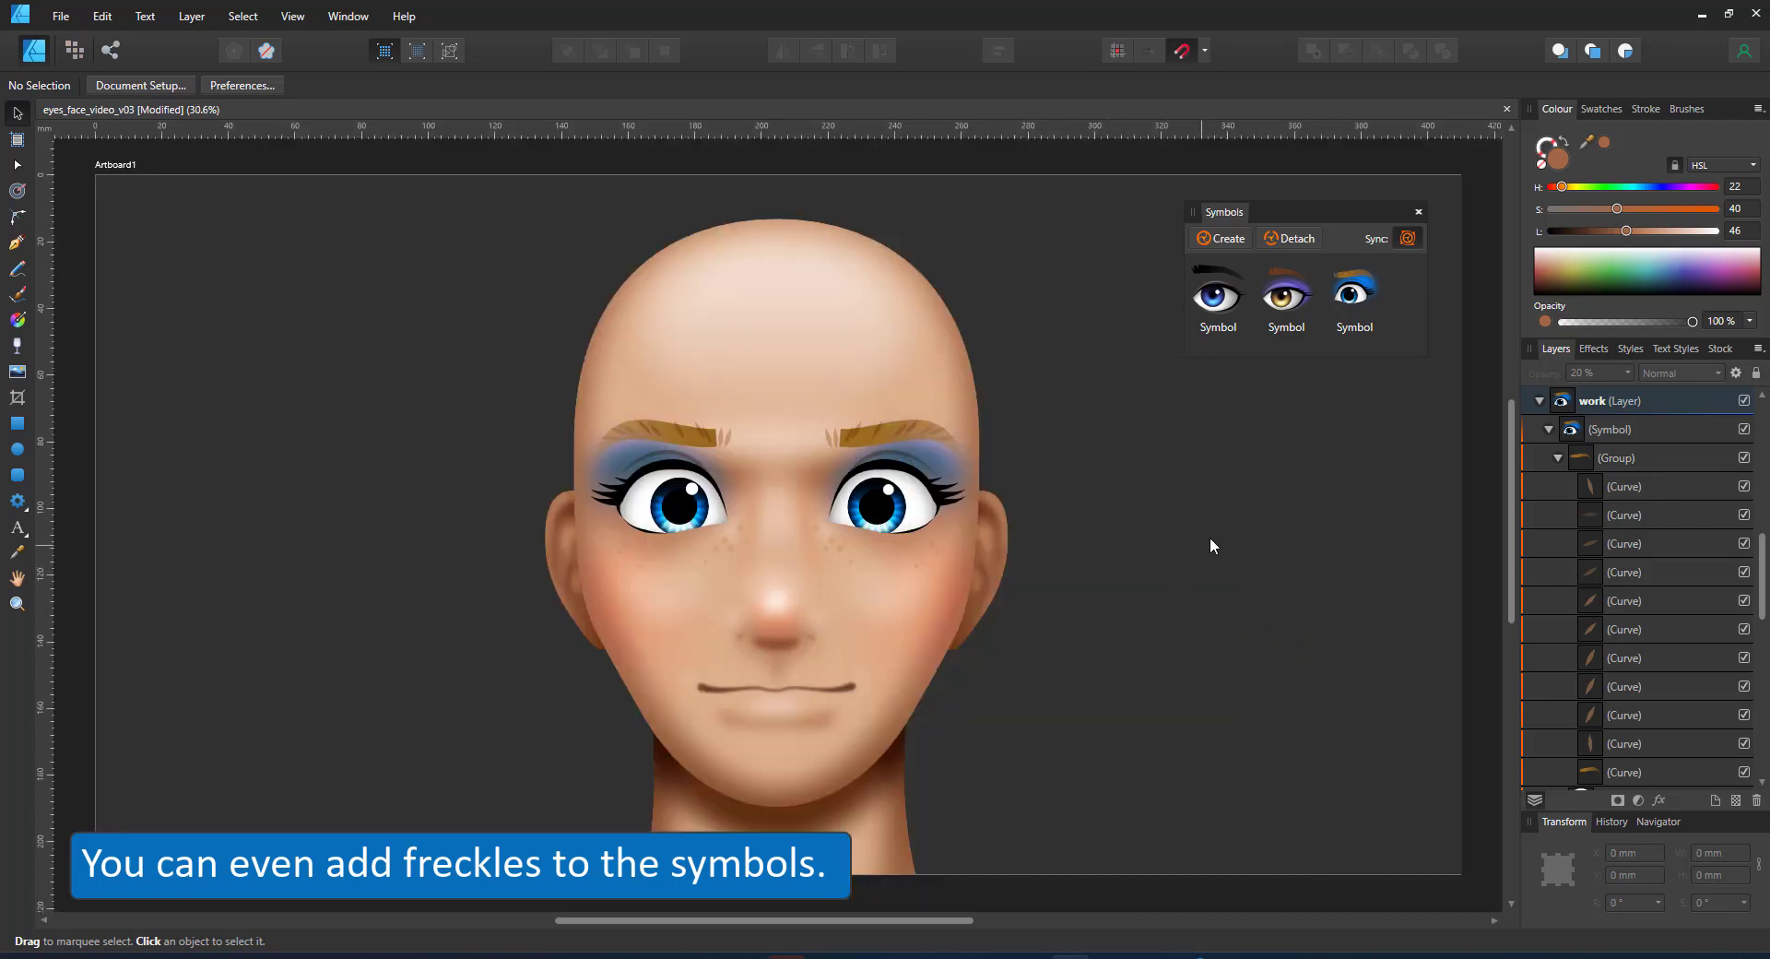
Place a copy of the eye symbol beside the head, scaled down to about 28 mm wide.
click(929, 501)
drag(1203, 576, 1356, 575)
drag(1425, 512, 1395, 541)
Toggle the visibility of the eye symbols to examine how they are distributed across the work layers.
click(1743, 543)
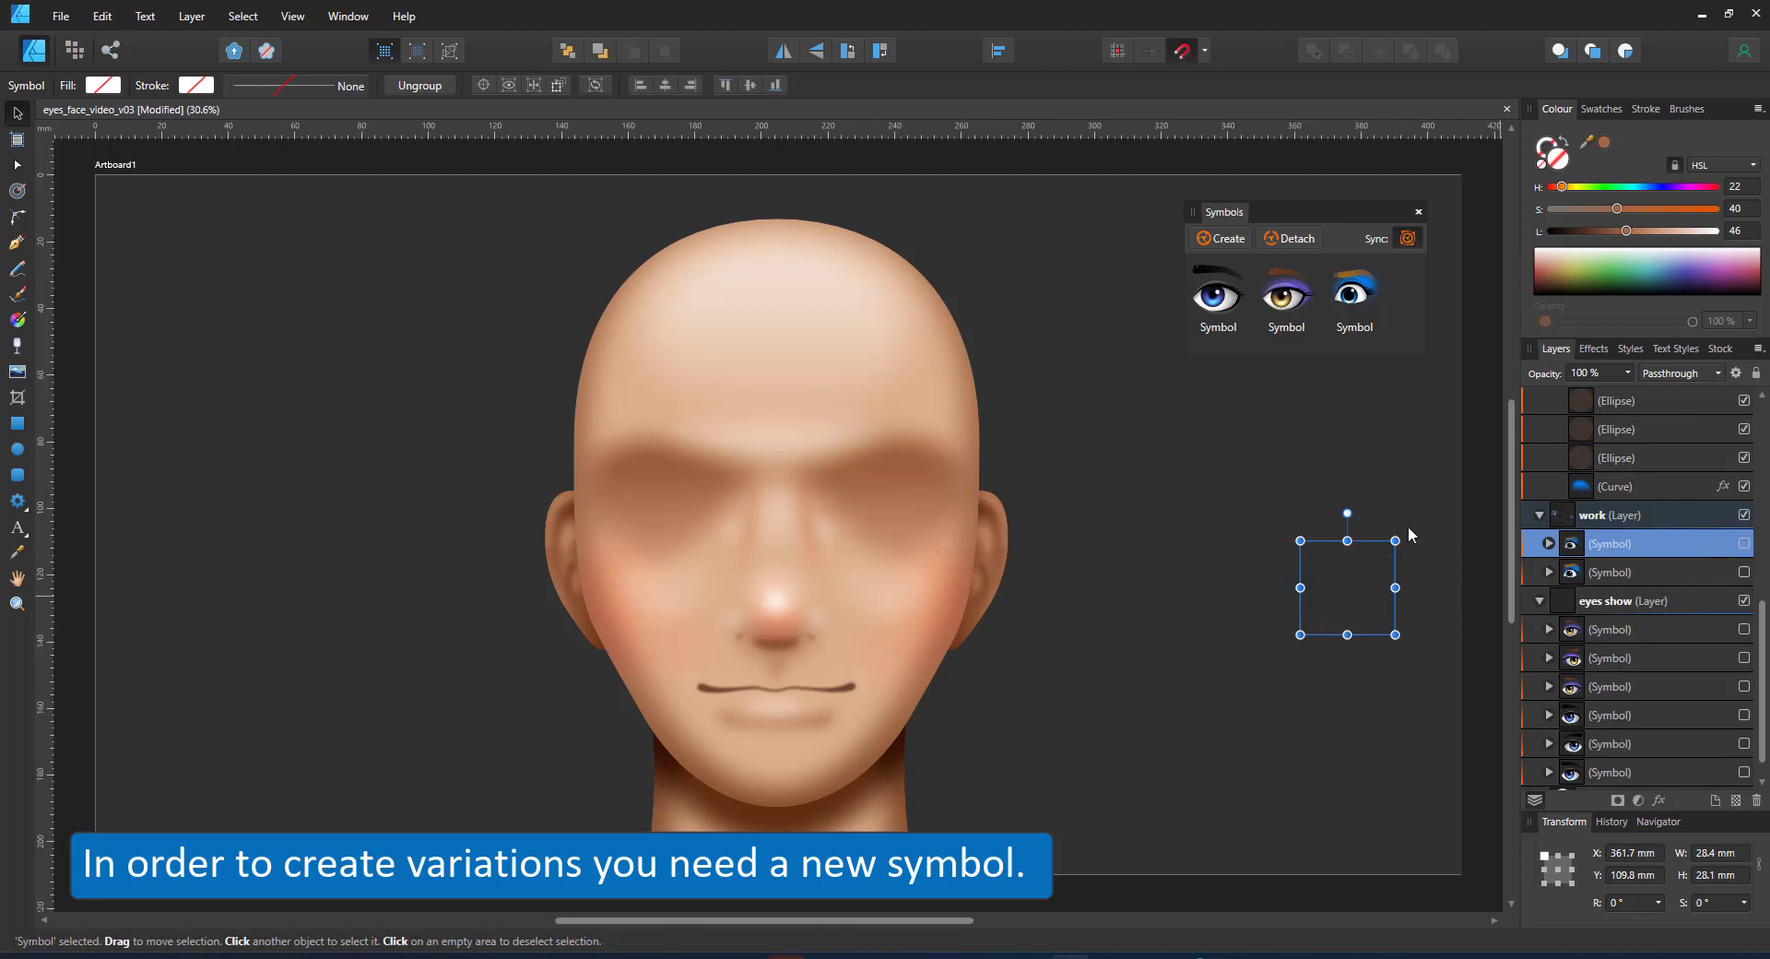
click(1548, 544)
click(1549, 544)
click(1621, 574)
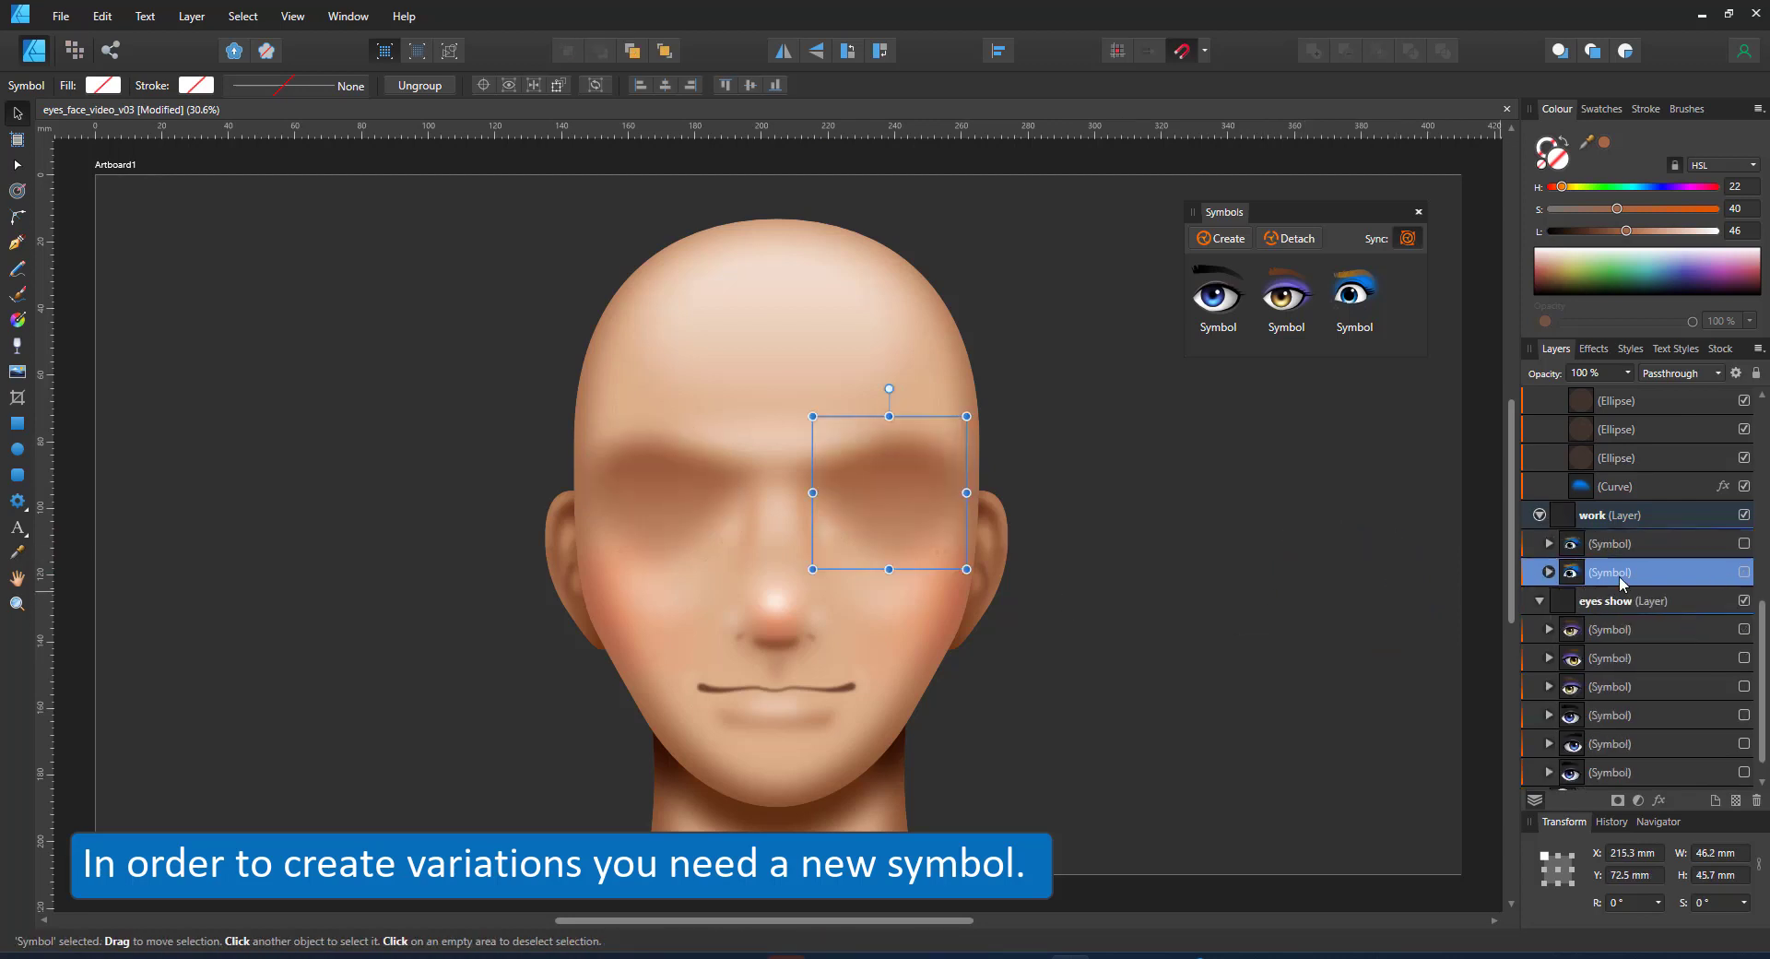
click(1746, 571)
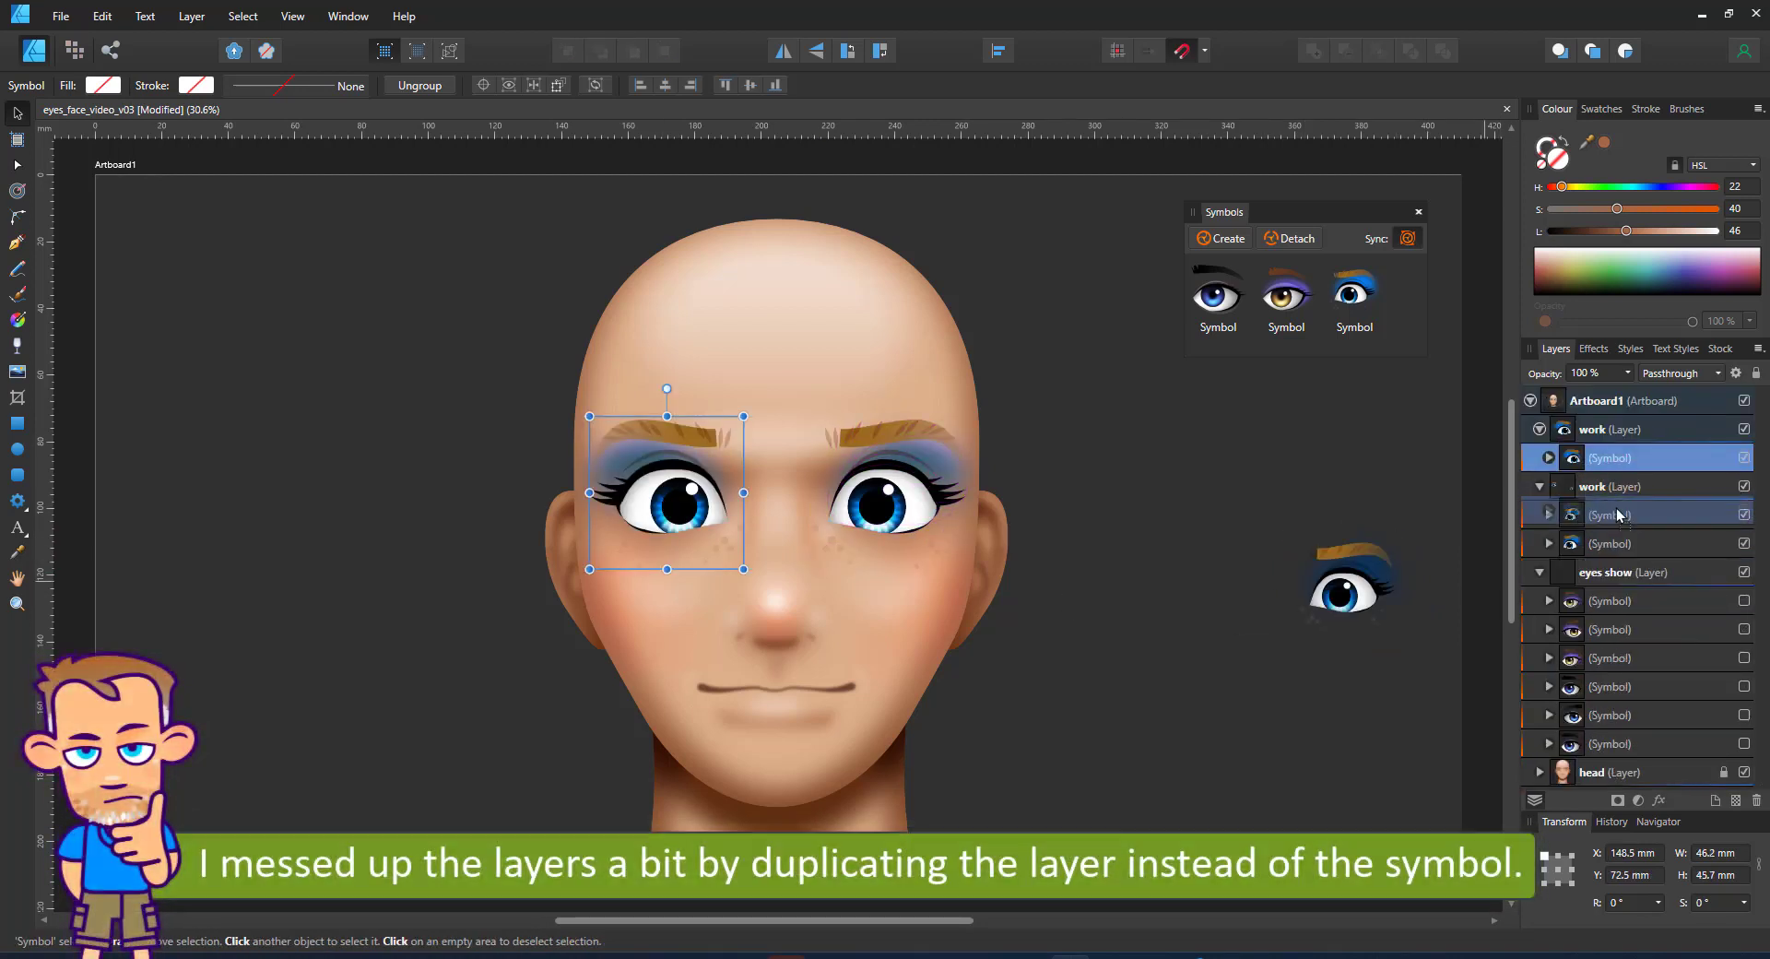
Gather all three eye symbols in one work layer and delete the emptied duplicate work layer.
click(1598, 431)
click(1598, 453)
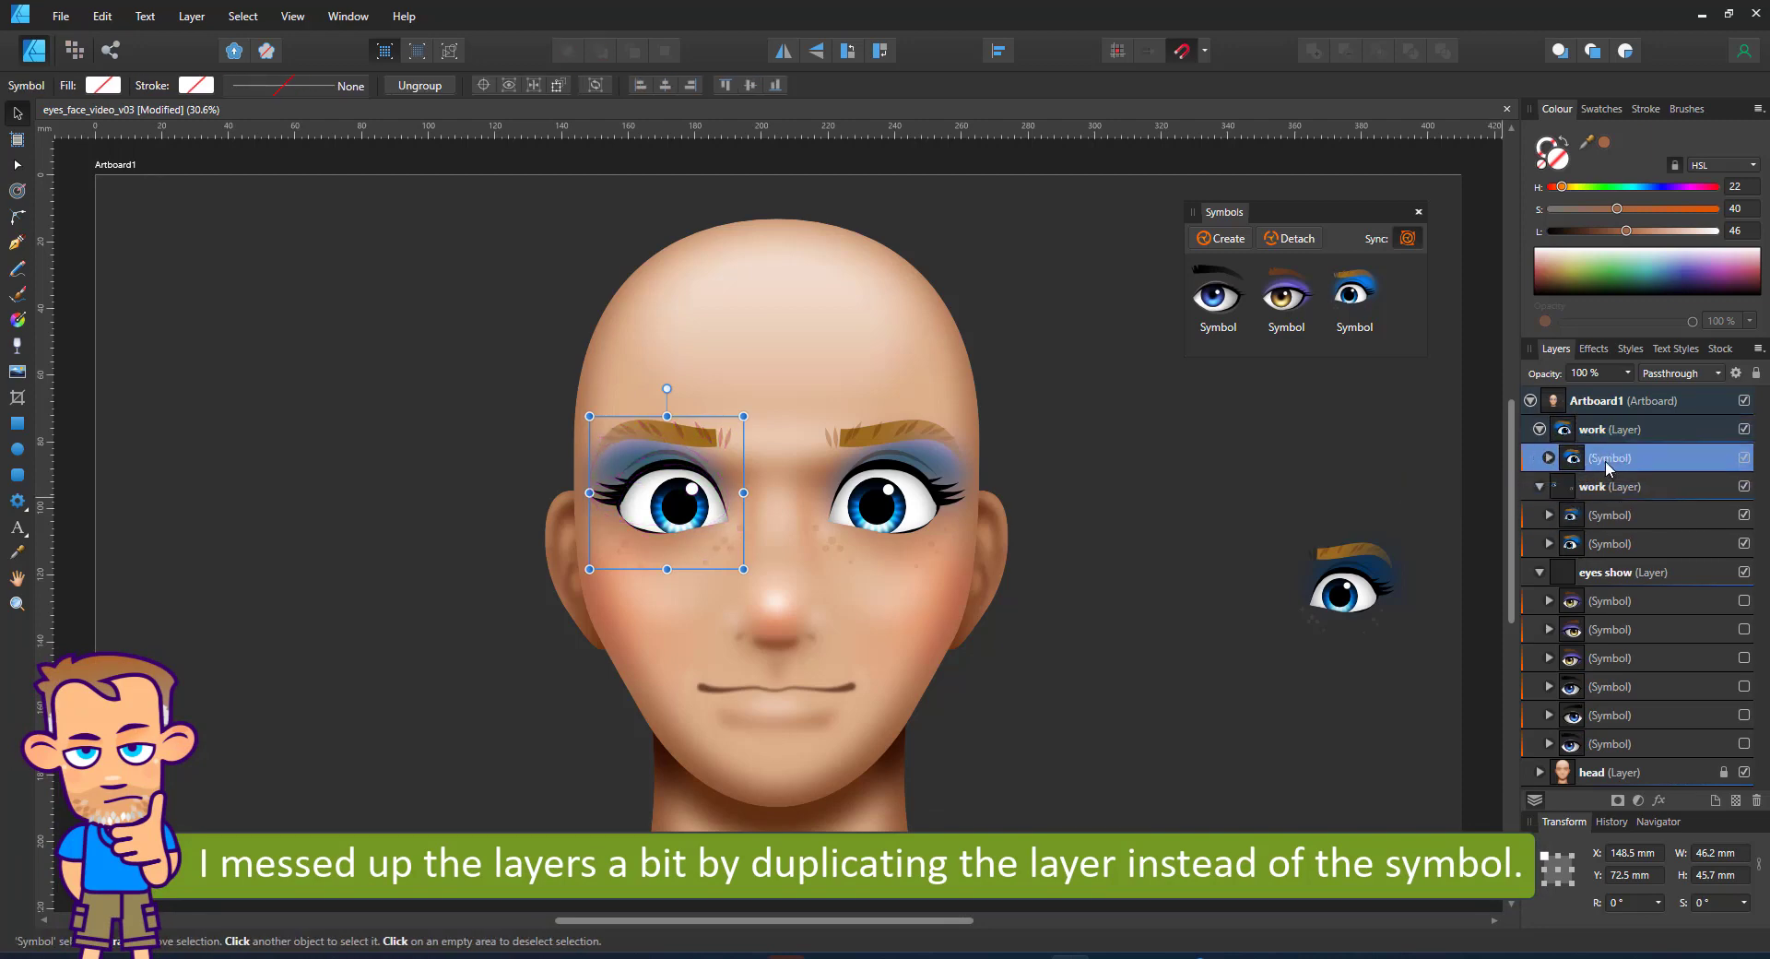
drag(1604, 508, 1627, 468)
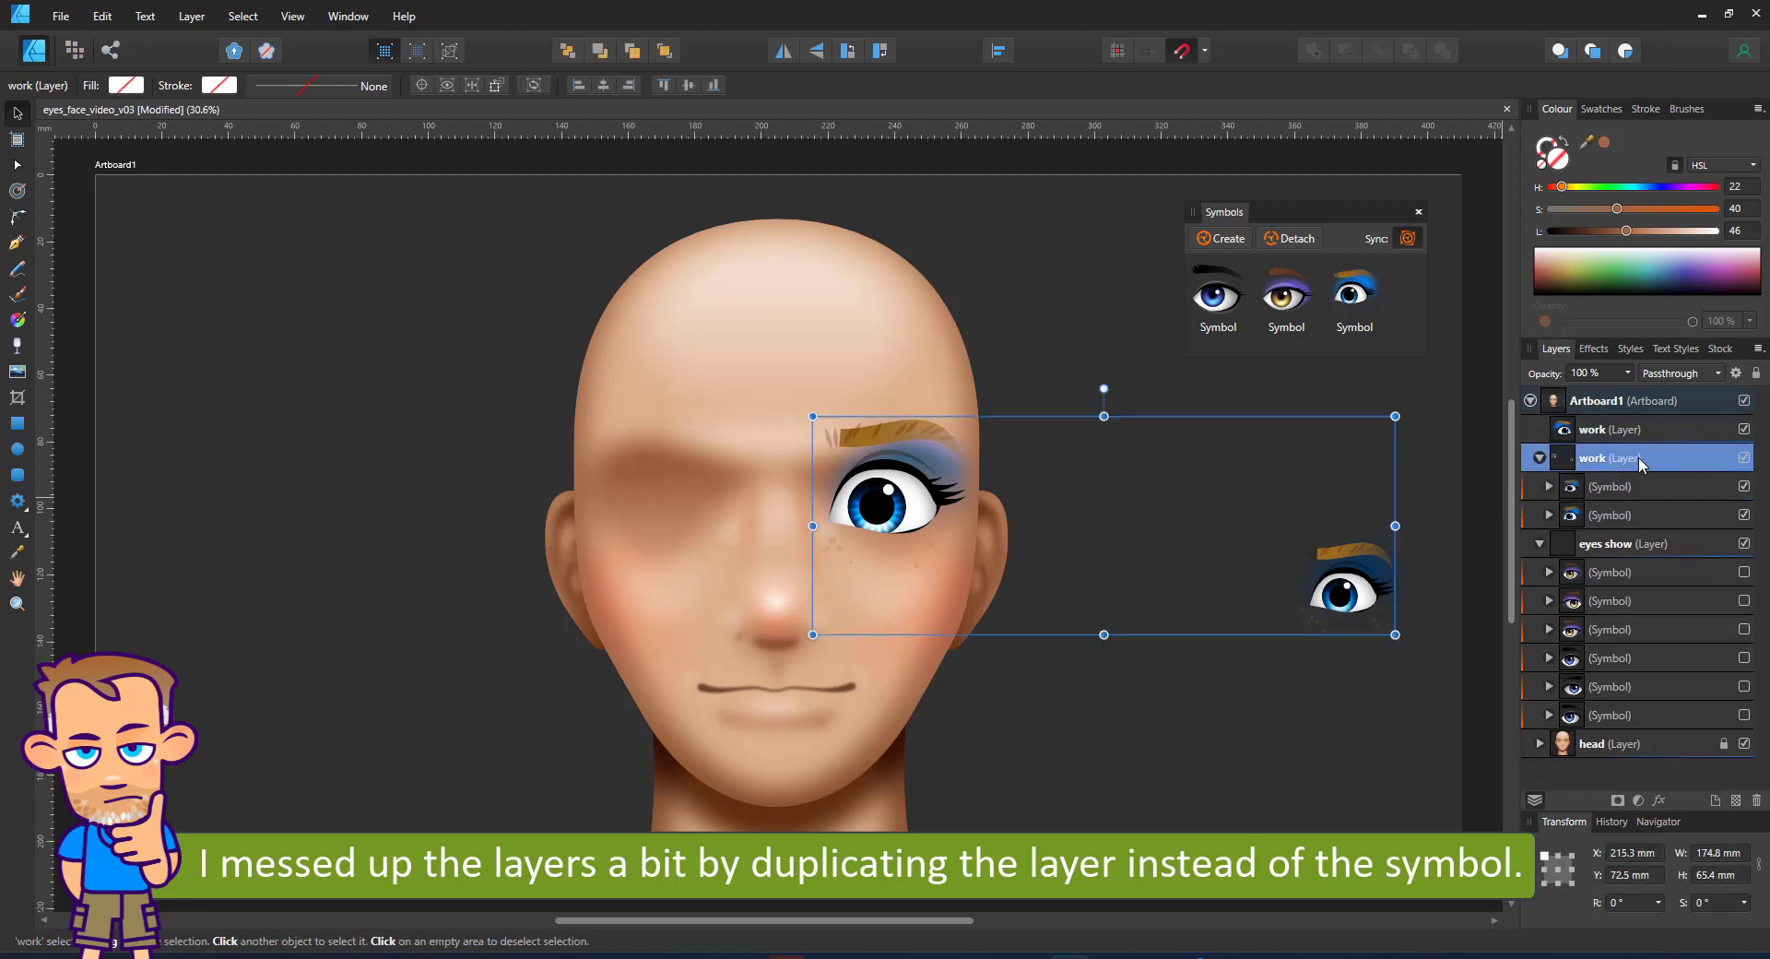
click(1624, 439)
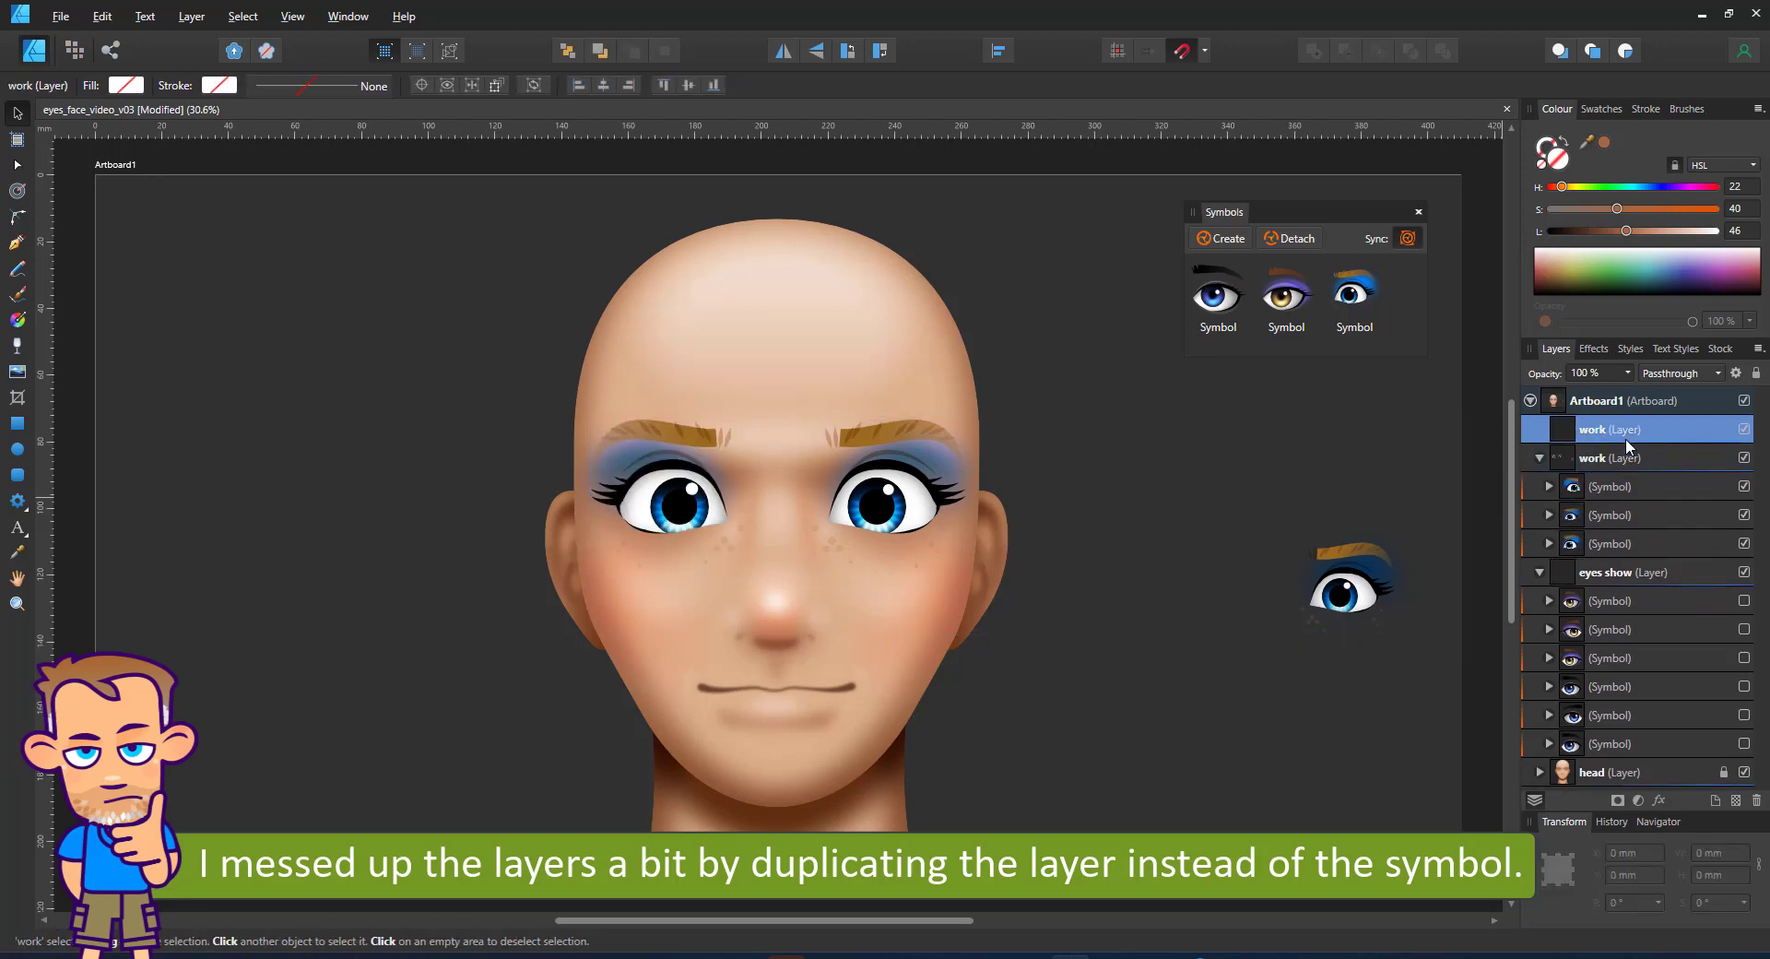
key(Delete)
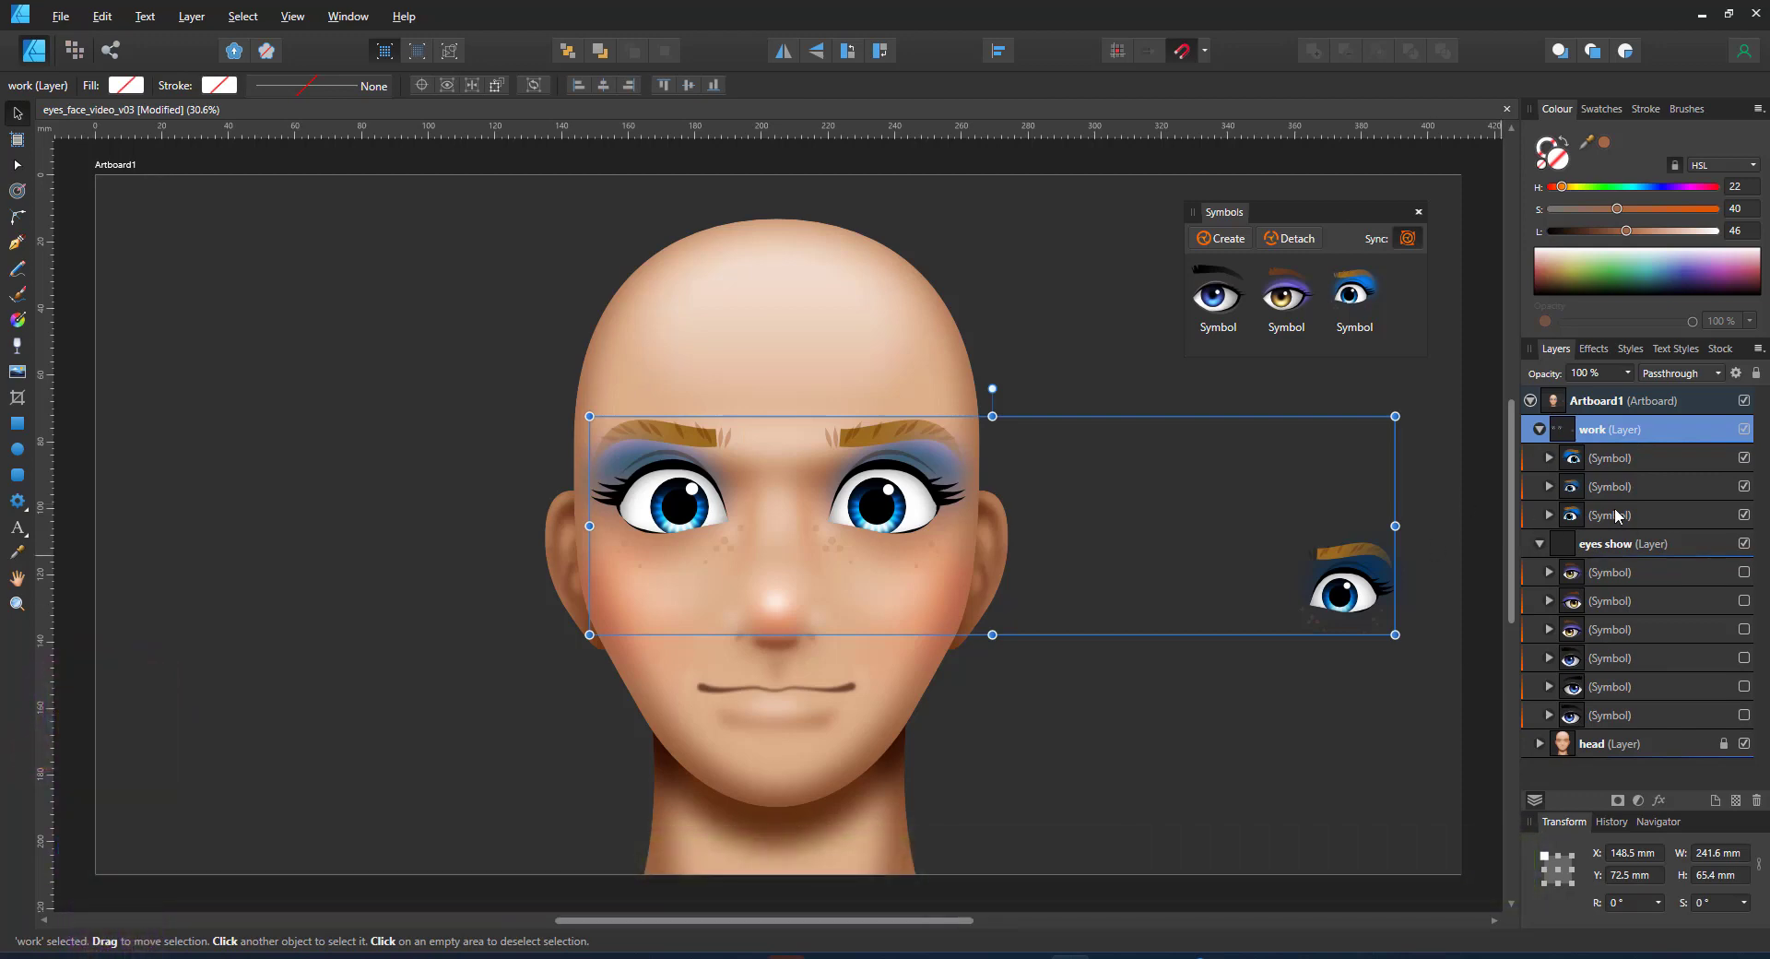
Duplicate the eye symbol, convert the copy to a normal group of curves and hide the original.
click(1596, 466)
click(1549, 457)
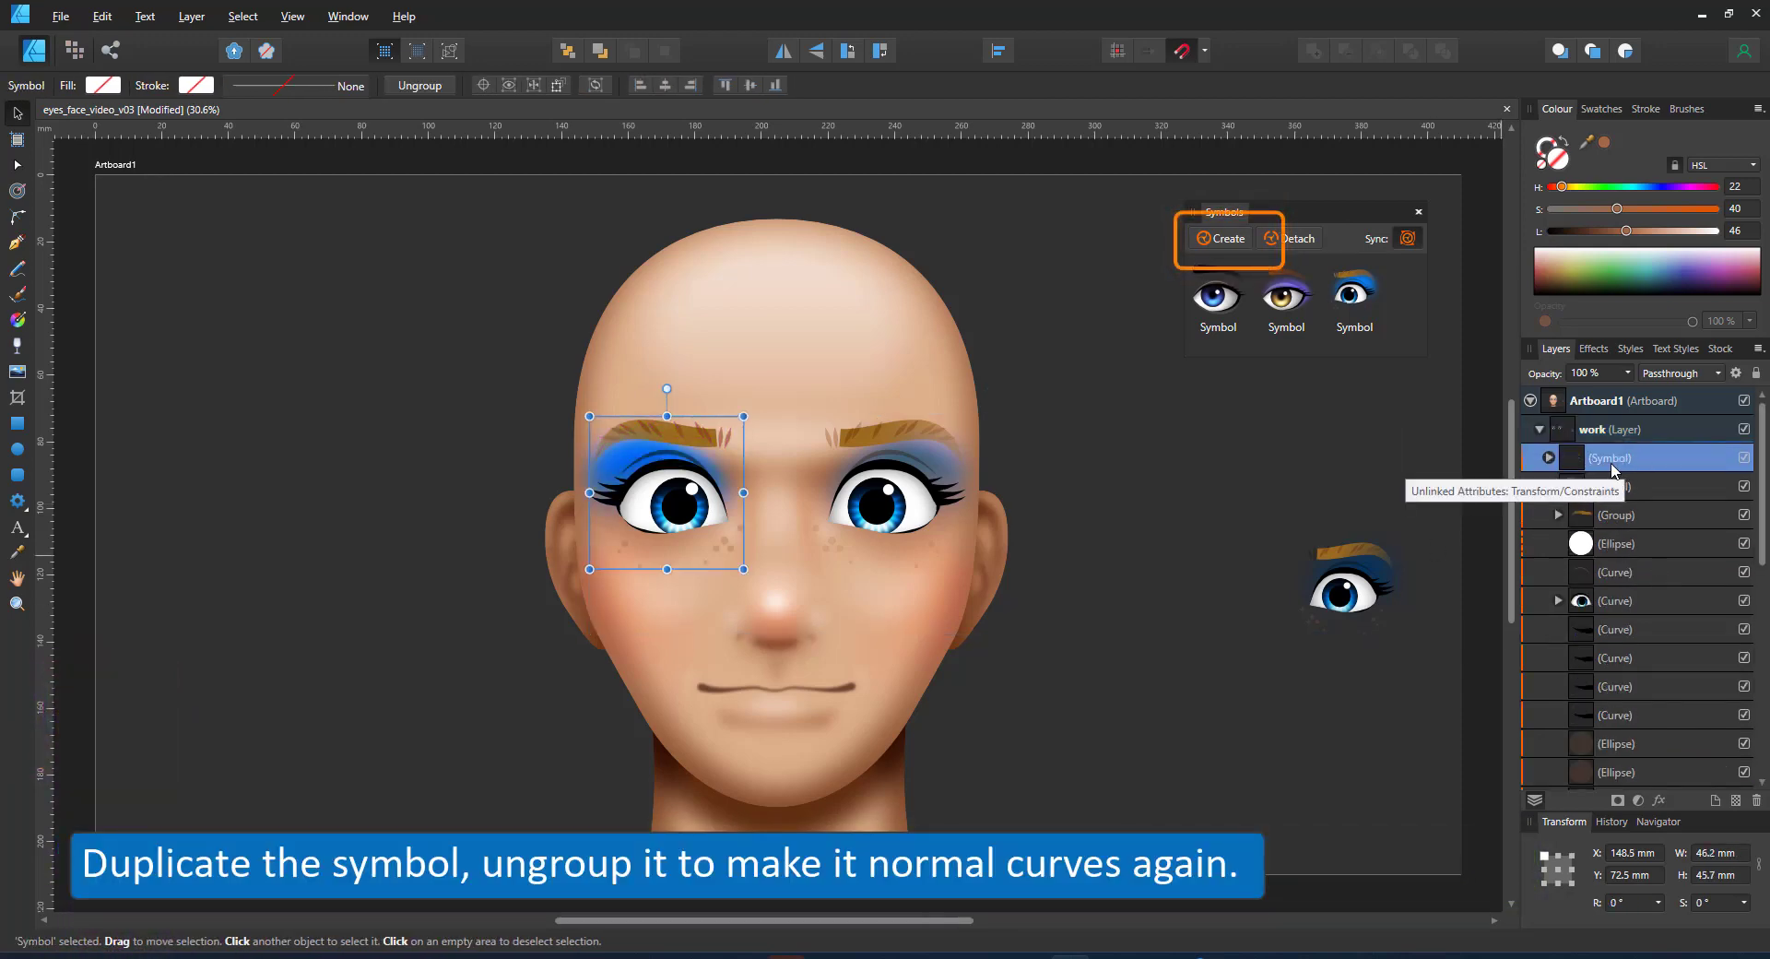
right_click(1612, 462)
click(1558, 710)
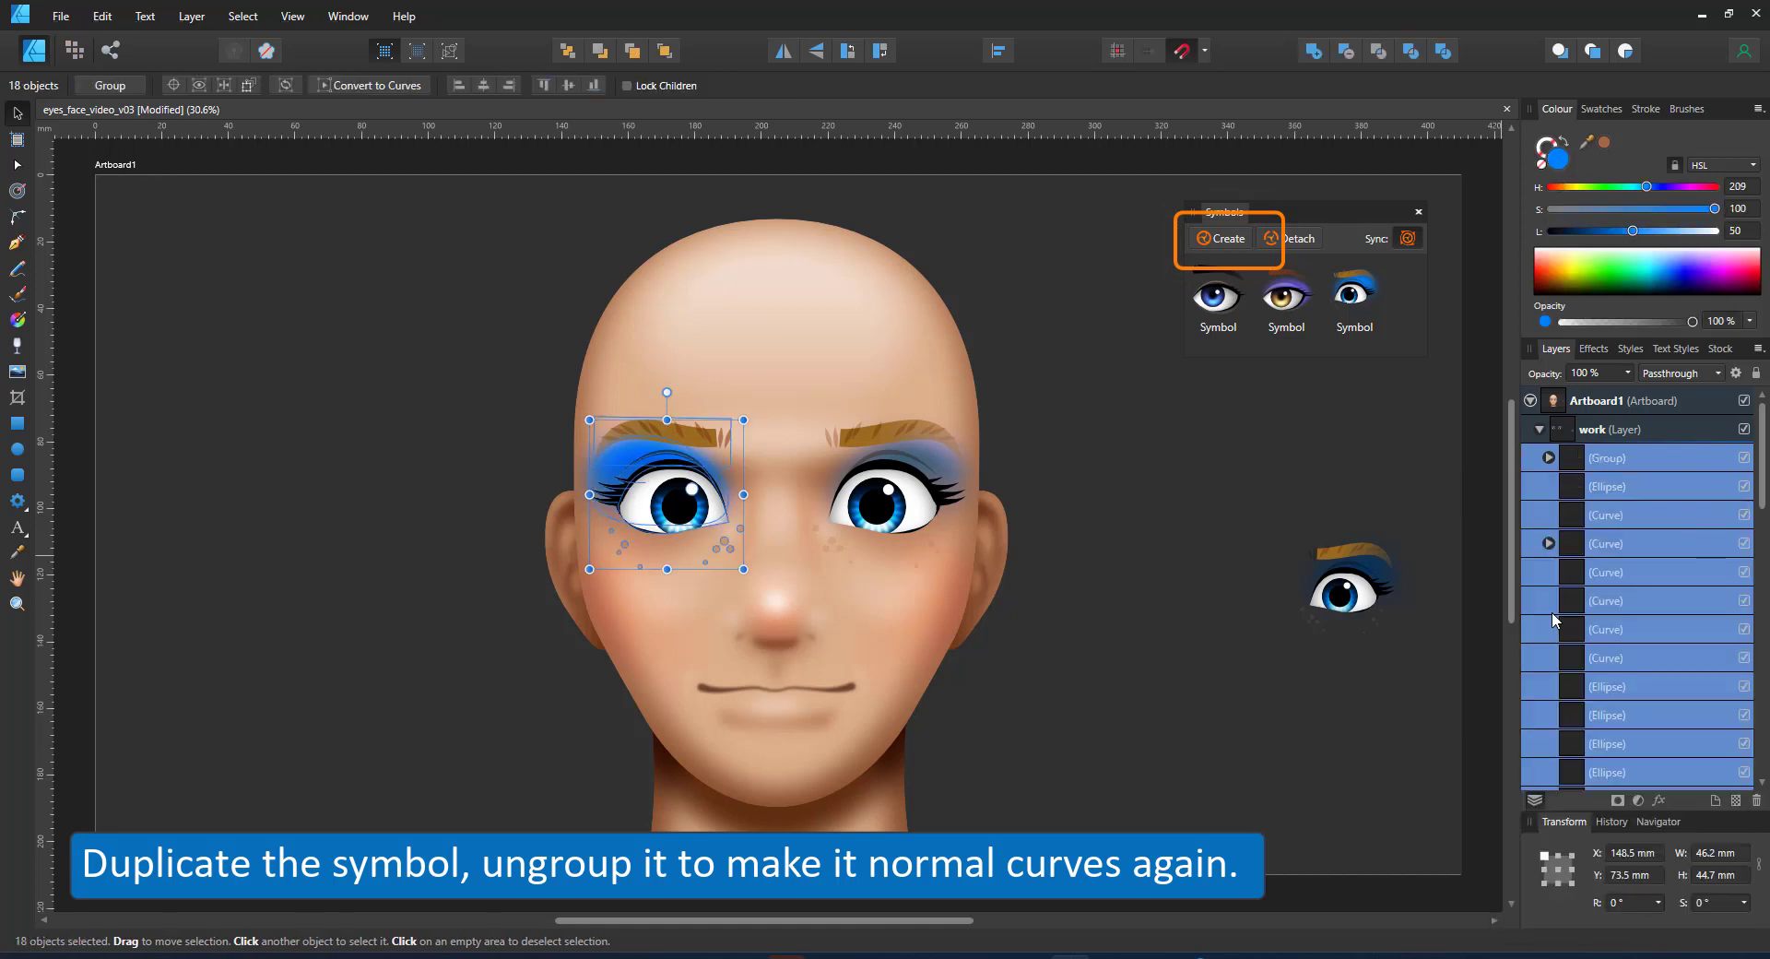
click(1744, 486)
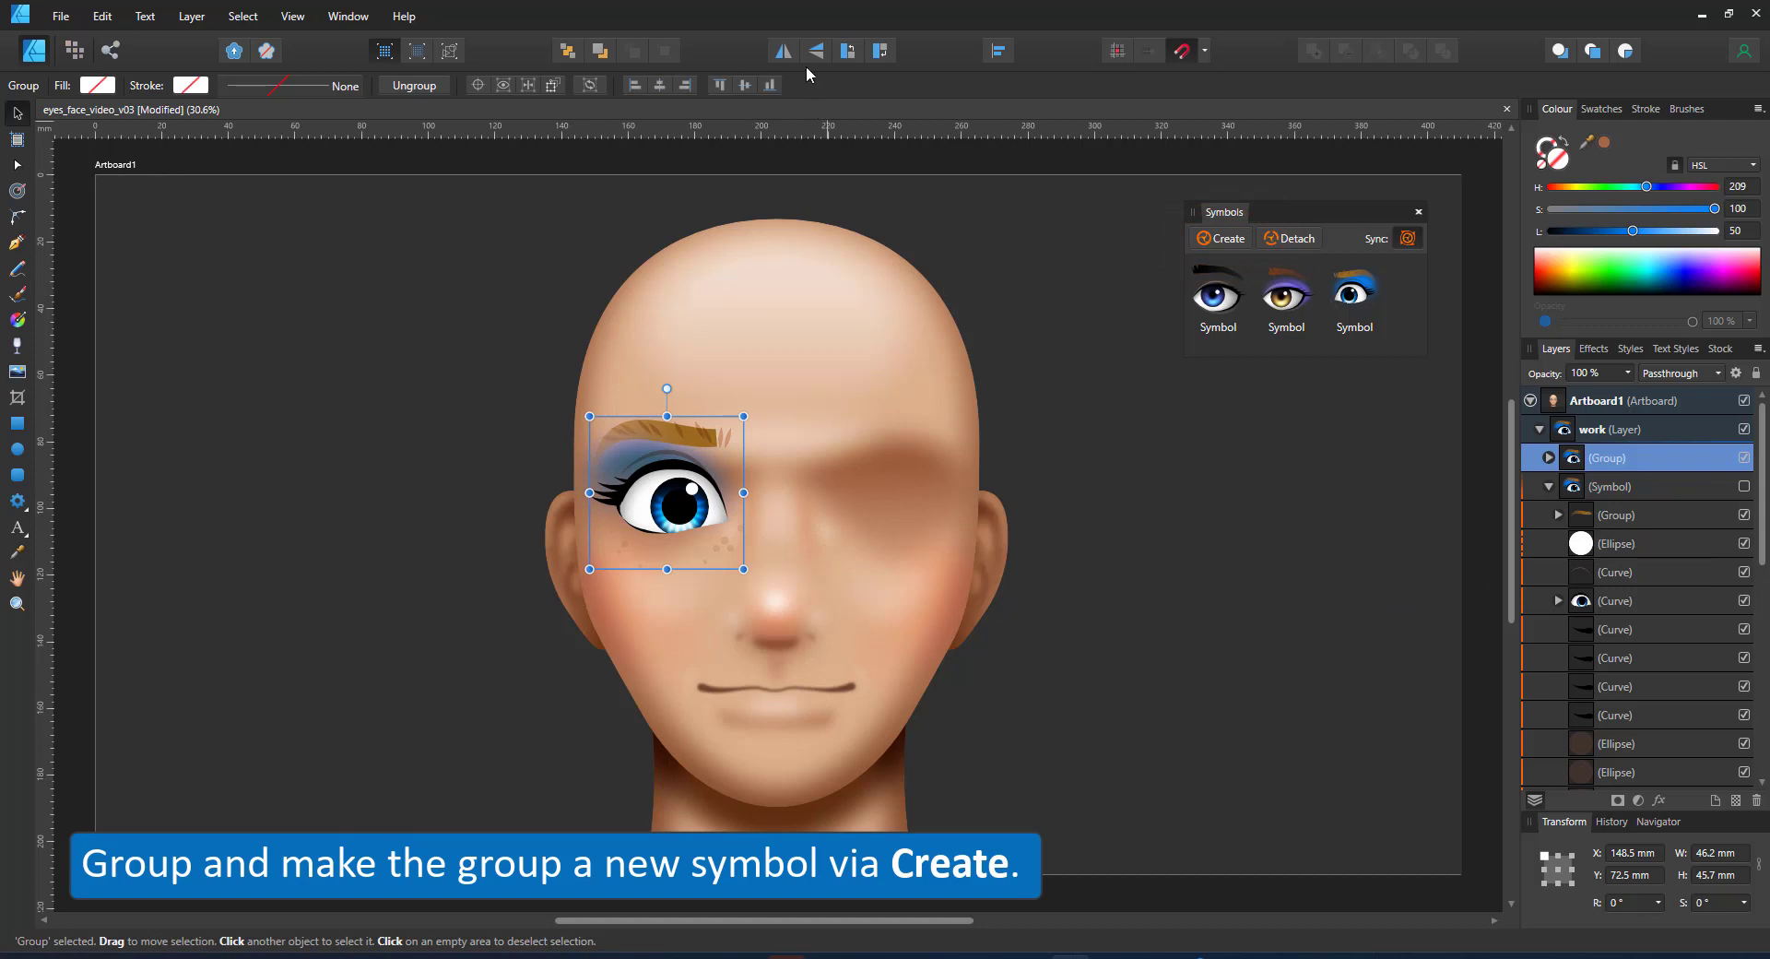
Create a new symbol from the eye group moved to the opposite socket and place its mirrored duplicate on the other side.
drag(704, 476, 884, 478)
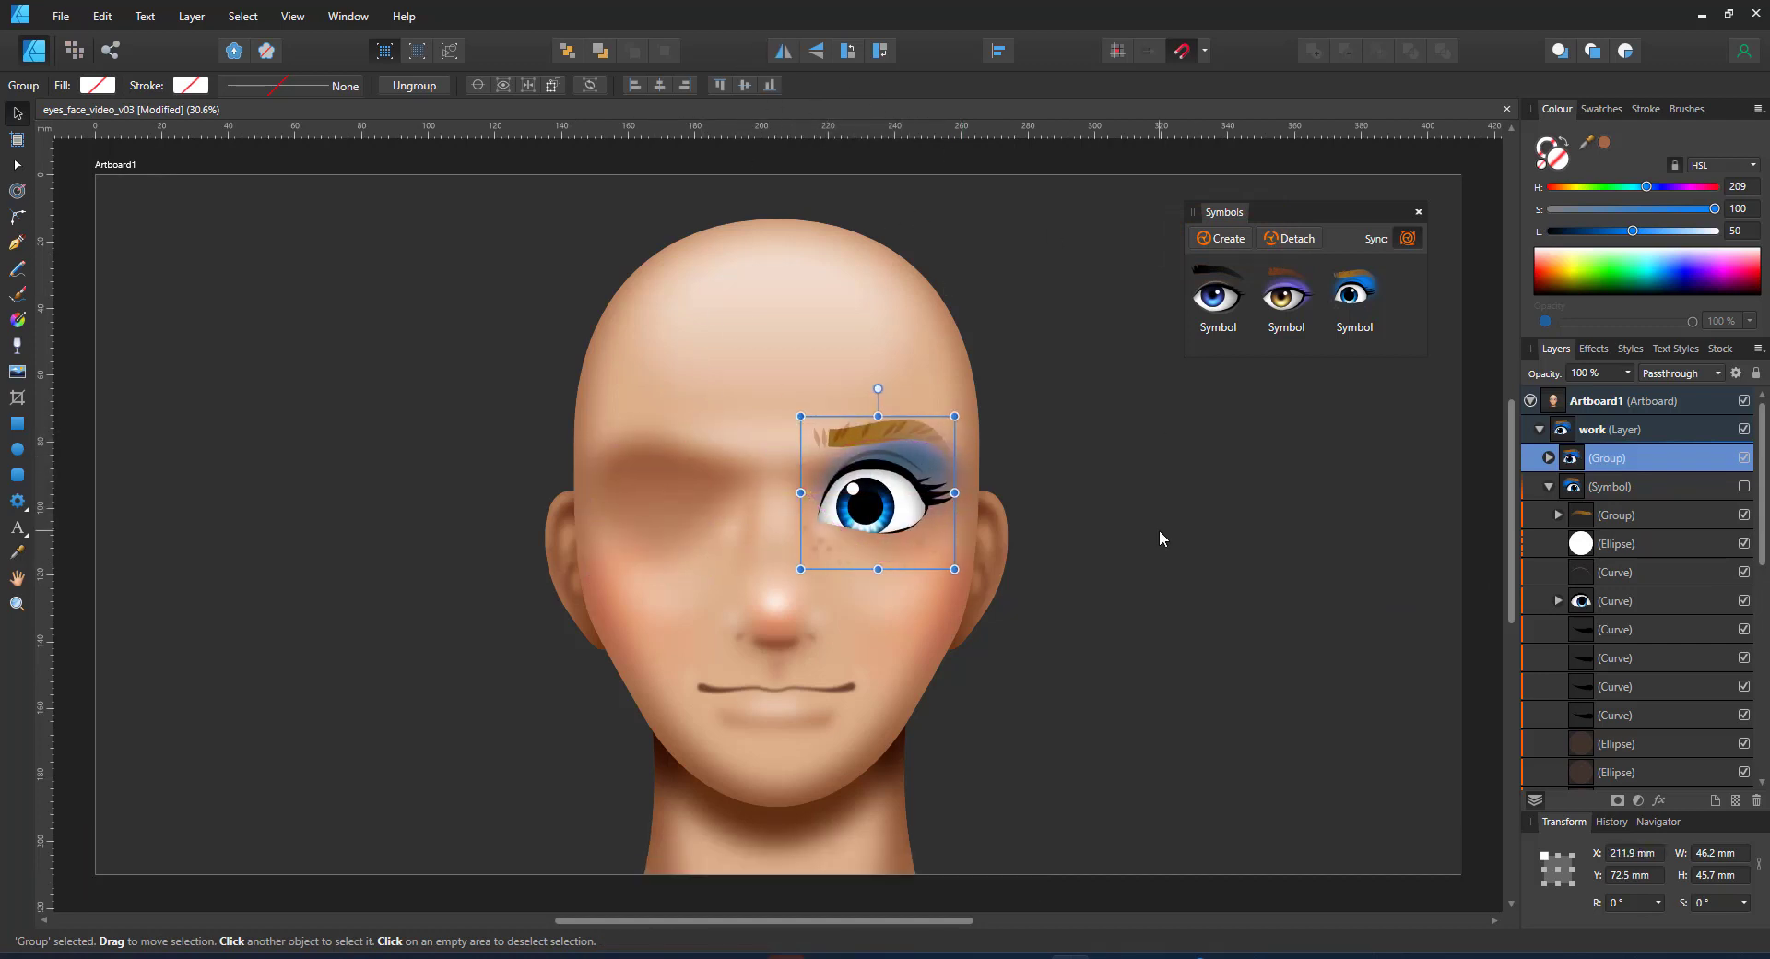
click(1220, 242)
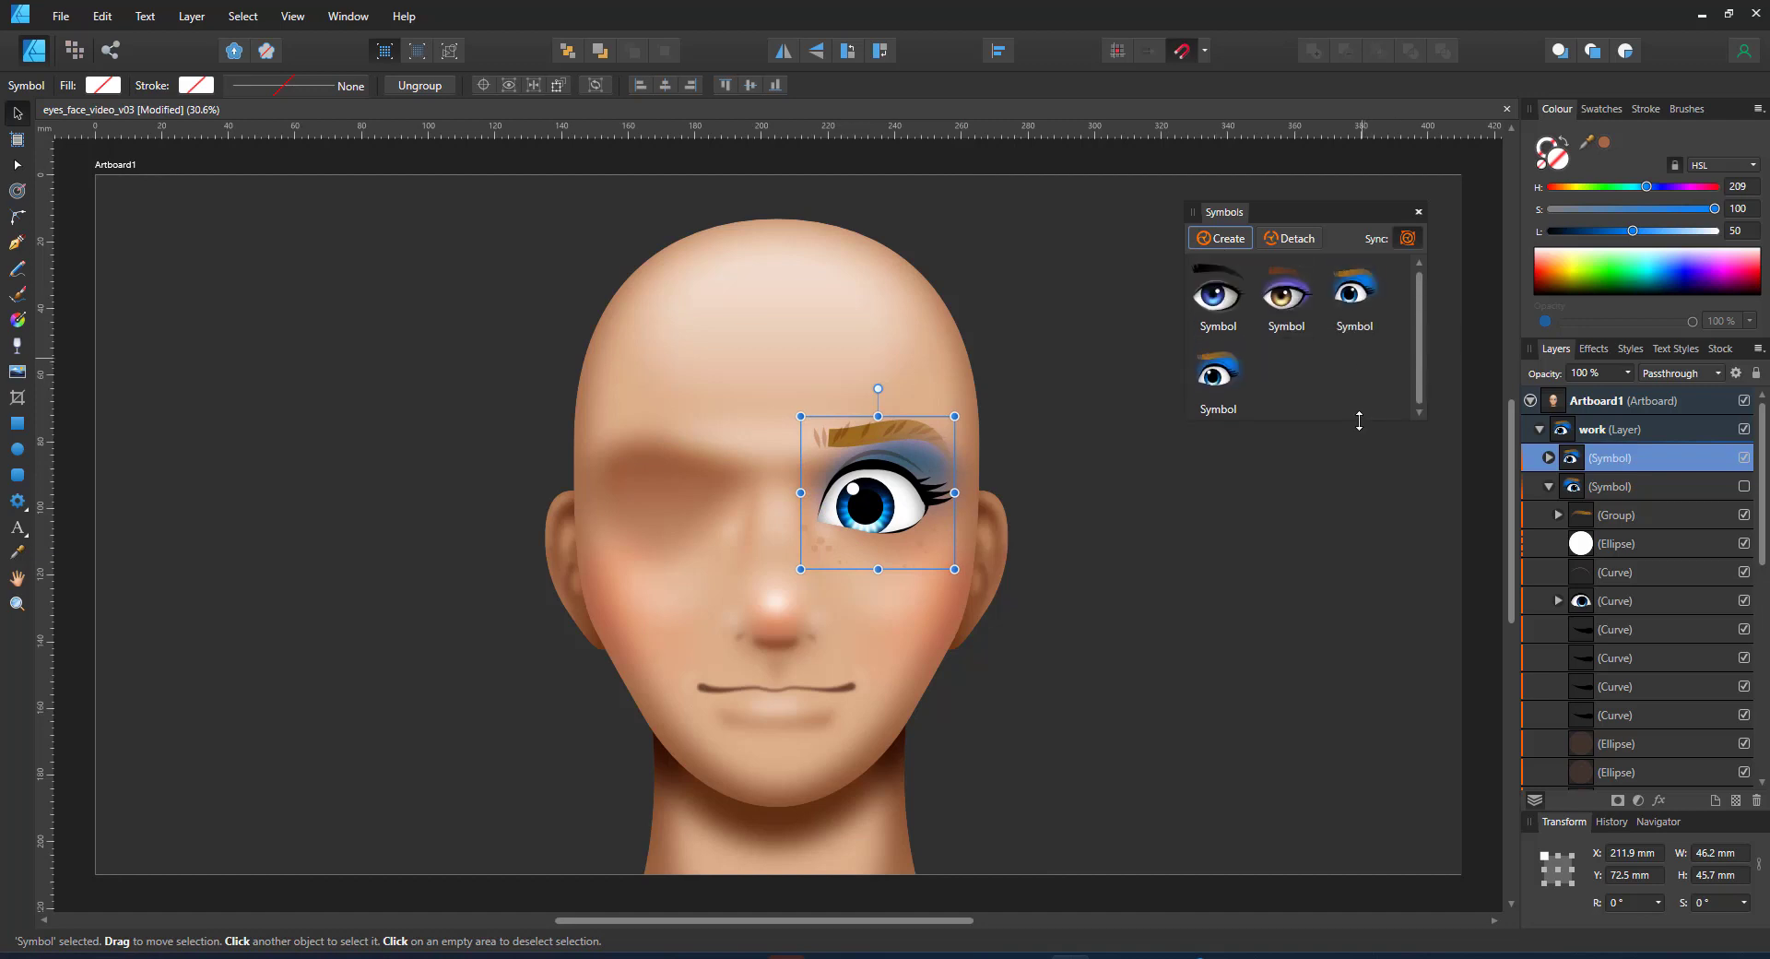
key(ctrl+j)
click(783, 53)
drag(877, 502, 677, 502)
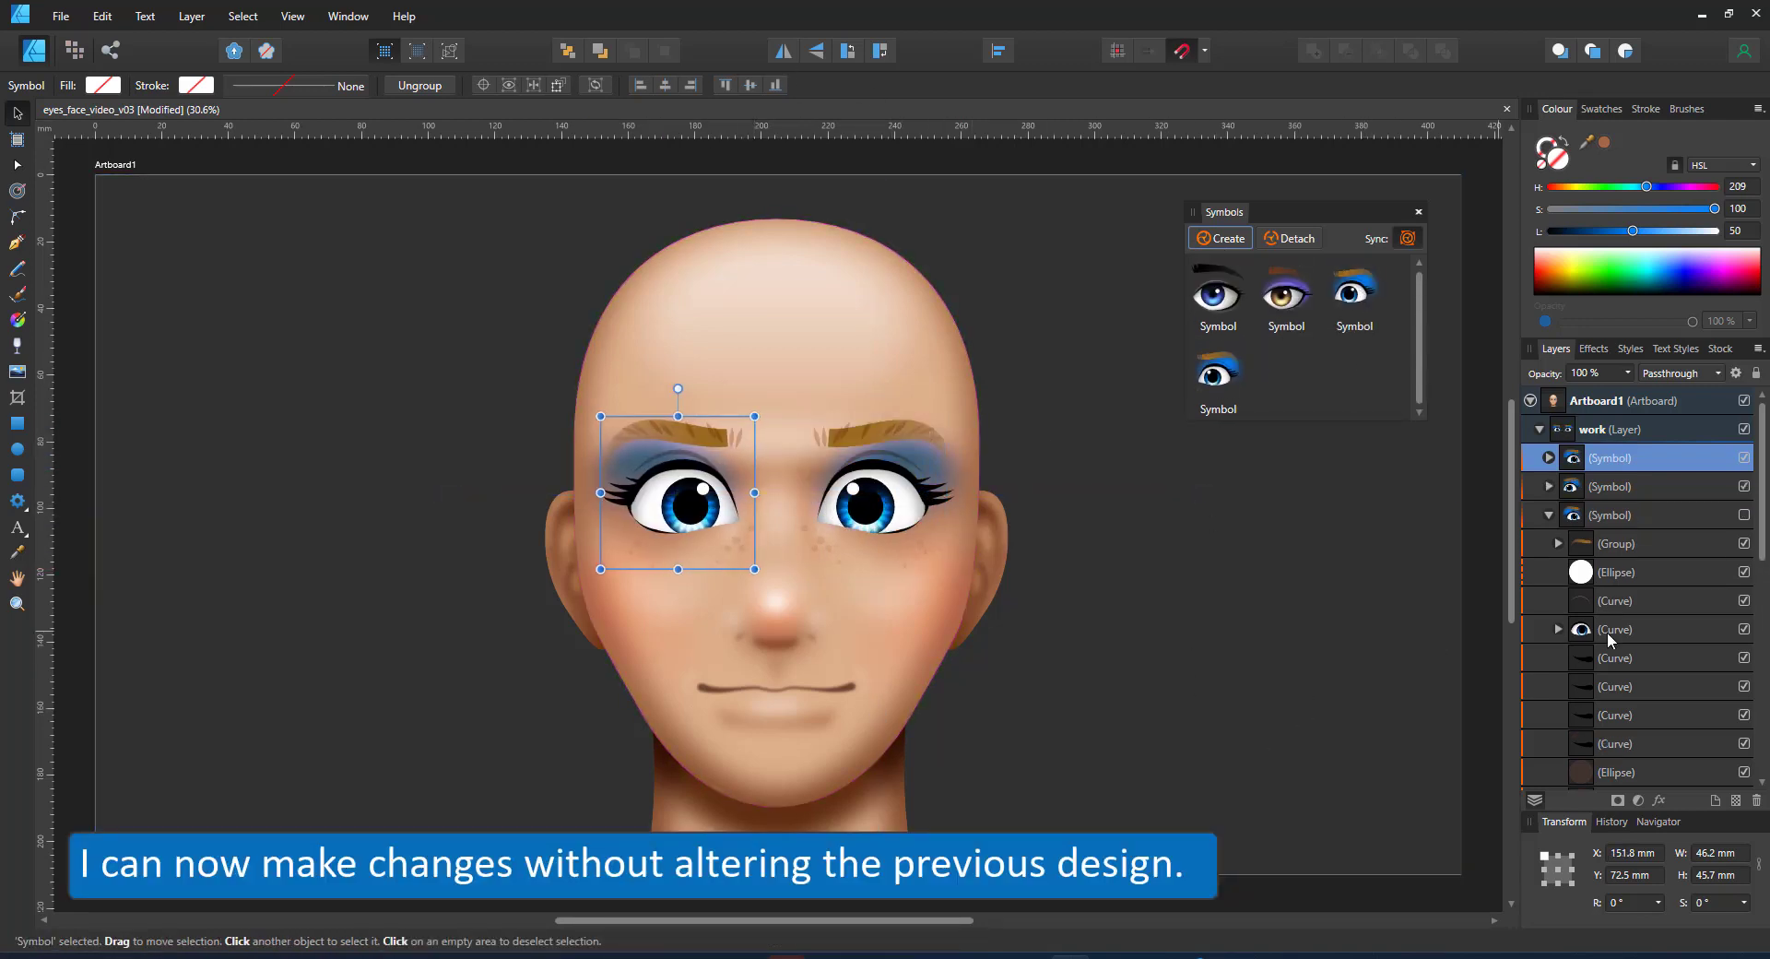
Recolour all the eyebrow hair lines in the new symbol to HSL 28, 47, 25.
click(1549, 485)
click(1579, 514)
click(1559, 514)
click(1631, 549)
scroll(1637, 646, down, 1)
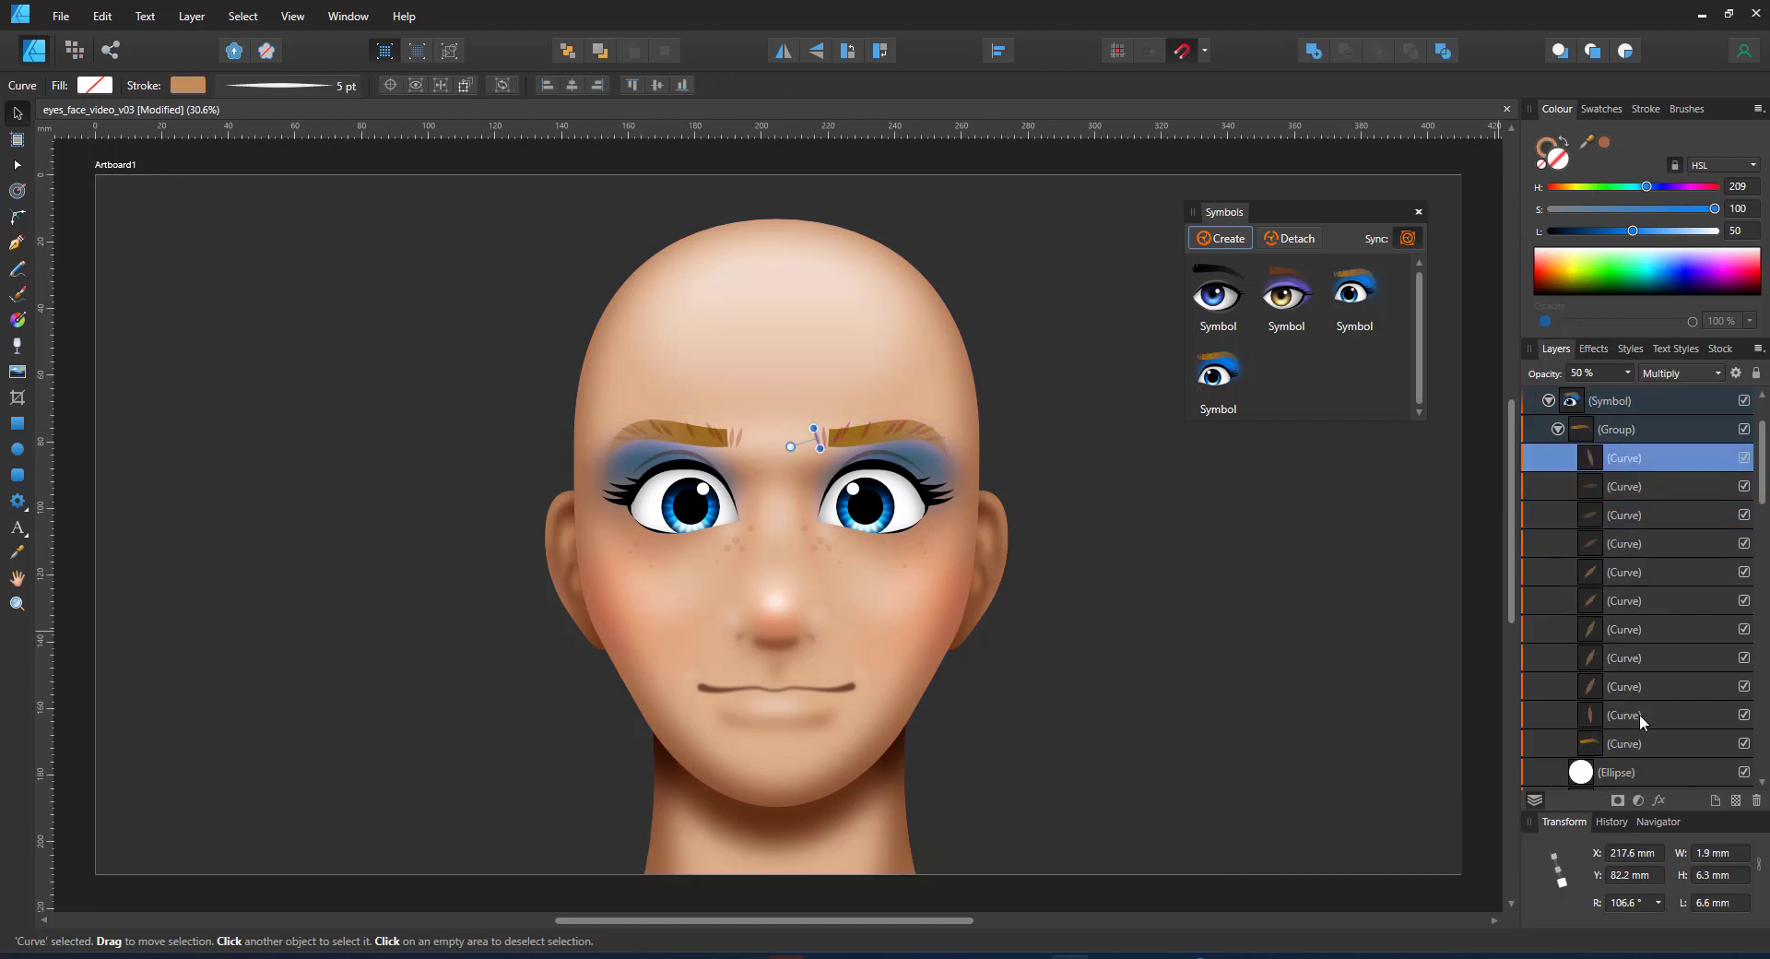
shift+click(1640, 718)
click(1546, 154)
Darken the new symbol's eyebrow base stroke to HSL 37, 66, 13.
scroll(1597, 678, down, 1)
click(1609, 661)
drag(1609, 231, 1573, 230)
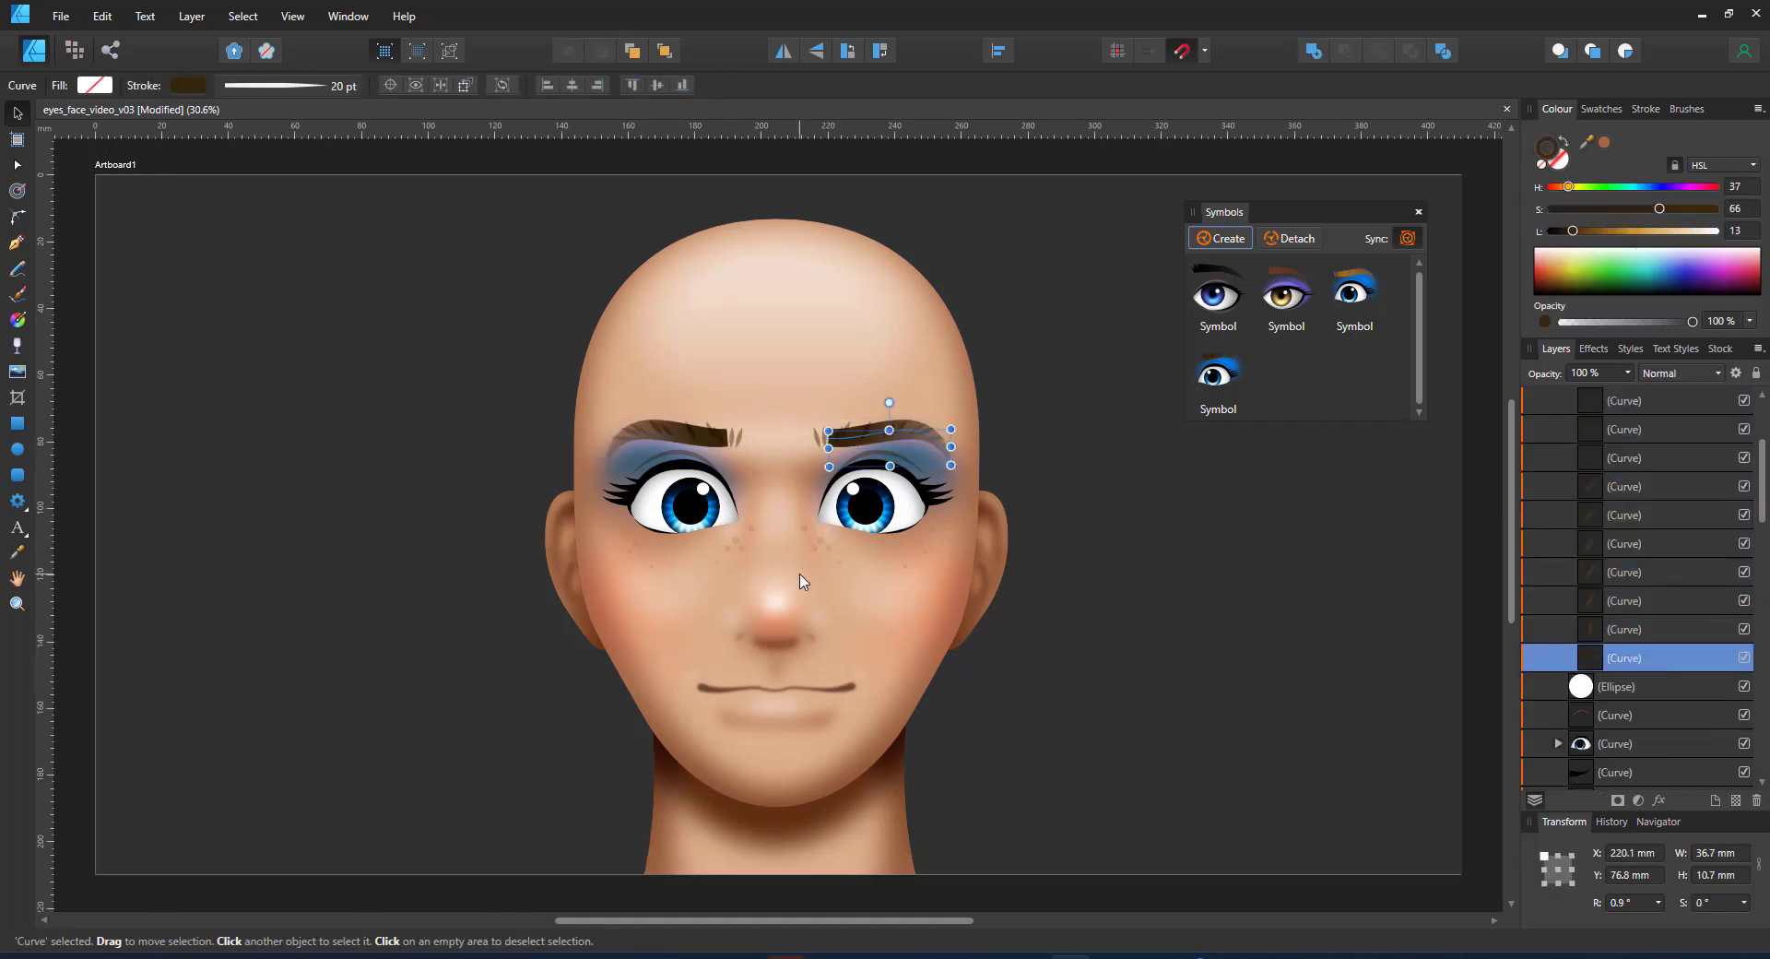
Bend the base stroke of the new symbol's eyebrow into a higher, rounded arch.
scroll(840, 491, up, 1)
scroll(1624, 588, up, 2)
click(1620, 517)
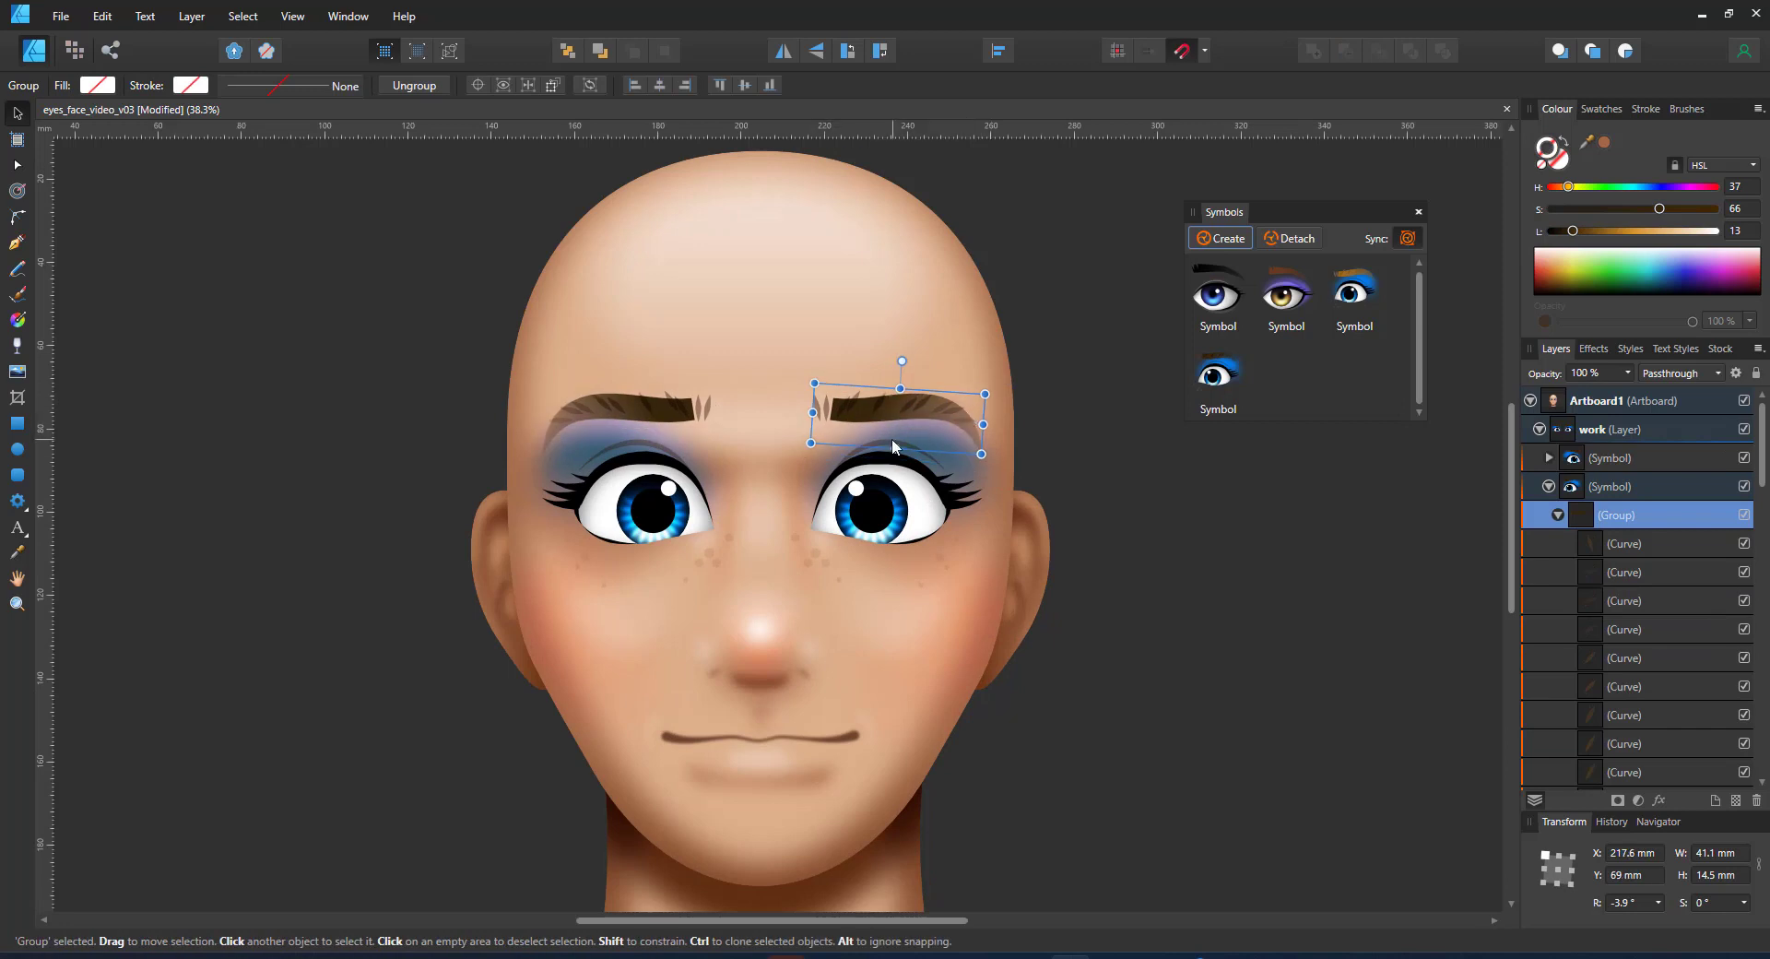
double_click(881, 395)
key(c)
scroll(877, 392, up, 2)
click(867, 398)
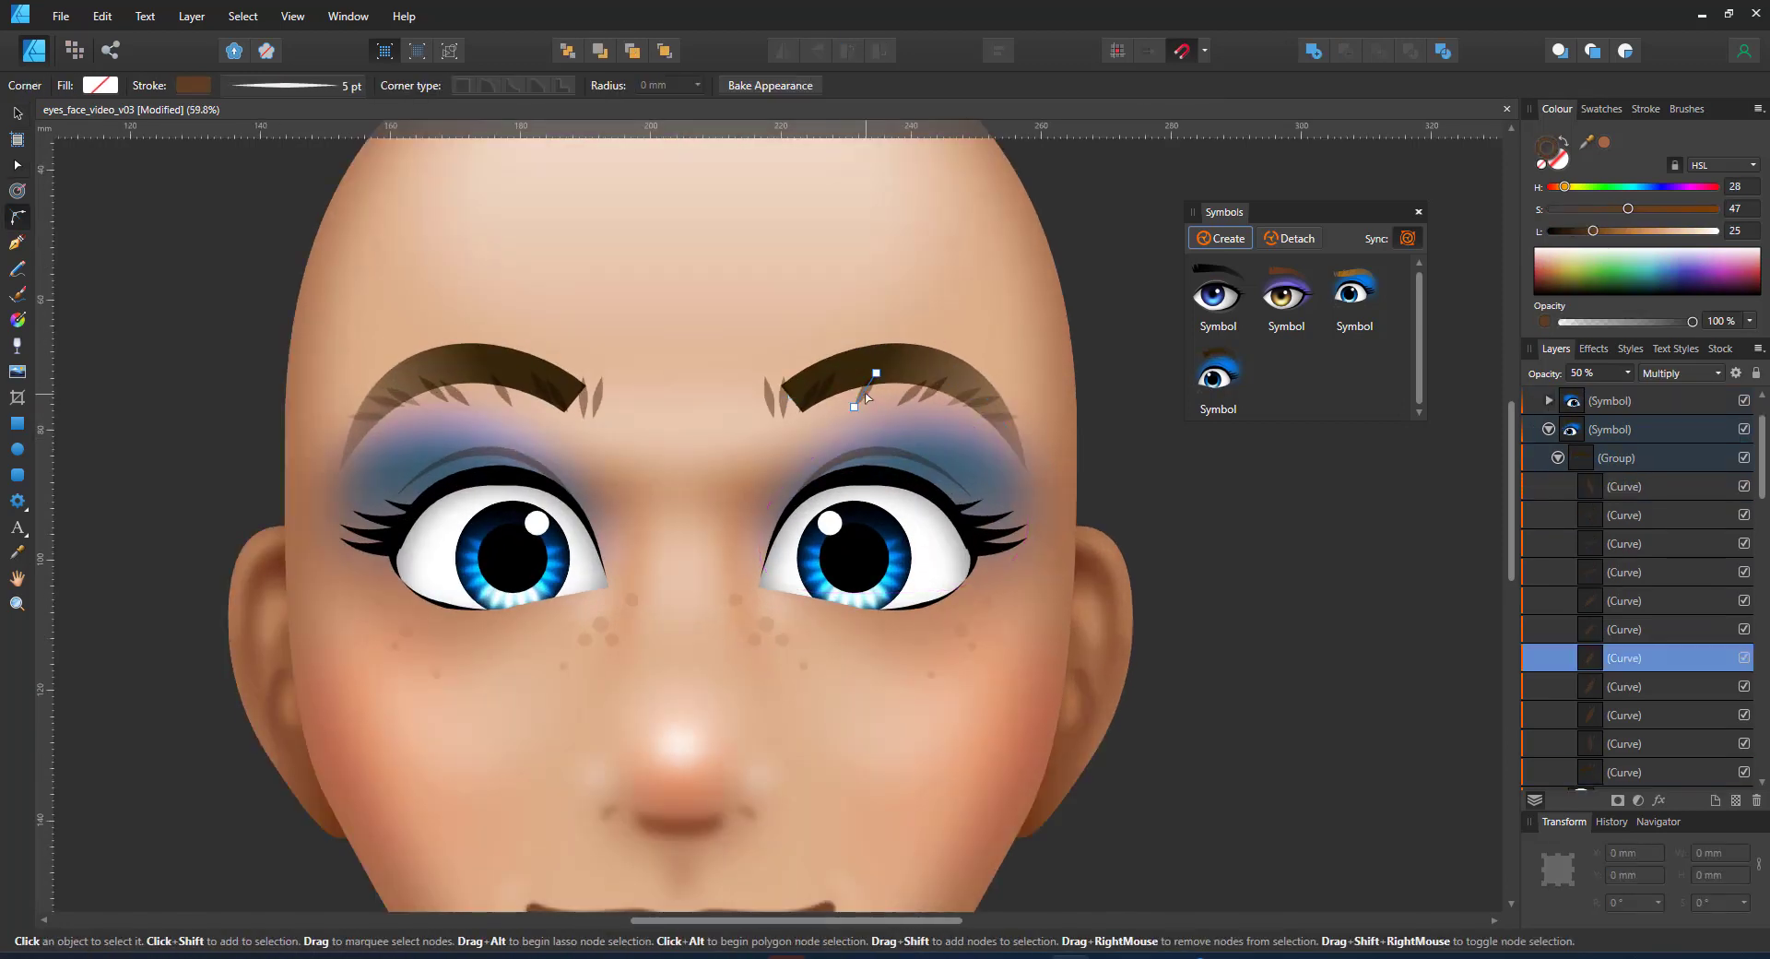
Move the hair lines in the middle of the eyebrow up onto the arched base stroke.
key(v)
drag(865, 391, 836, 360)
mouse_move(911, 393)
mouse_down()
mouse_move(914, 349)
mouse_move(939, 357)
mouse_move(843, 393)
mouse_move(907, 376)
mouse_up()
click(903, 377)
Refine the nodes of the eyebrow's base stroke to give the arch a flatter, smoother curve.
key(a)
key(c)
click(875, 346)
key(a)
shift+click(909, 353)
Reposition two hair lines to fit the eyebrow curve and delete one of the lines at its inner end.
key(v)
drag(940, 358, 939, 372)
drag(834, 360, 841, 376)
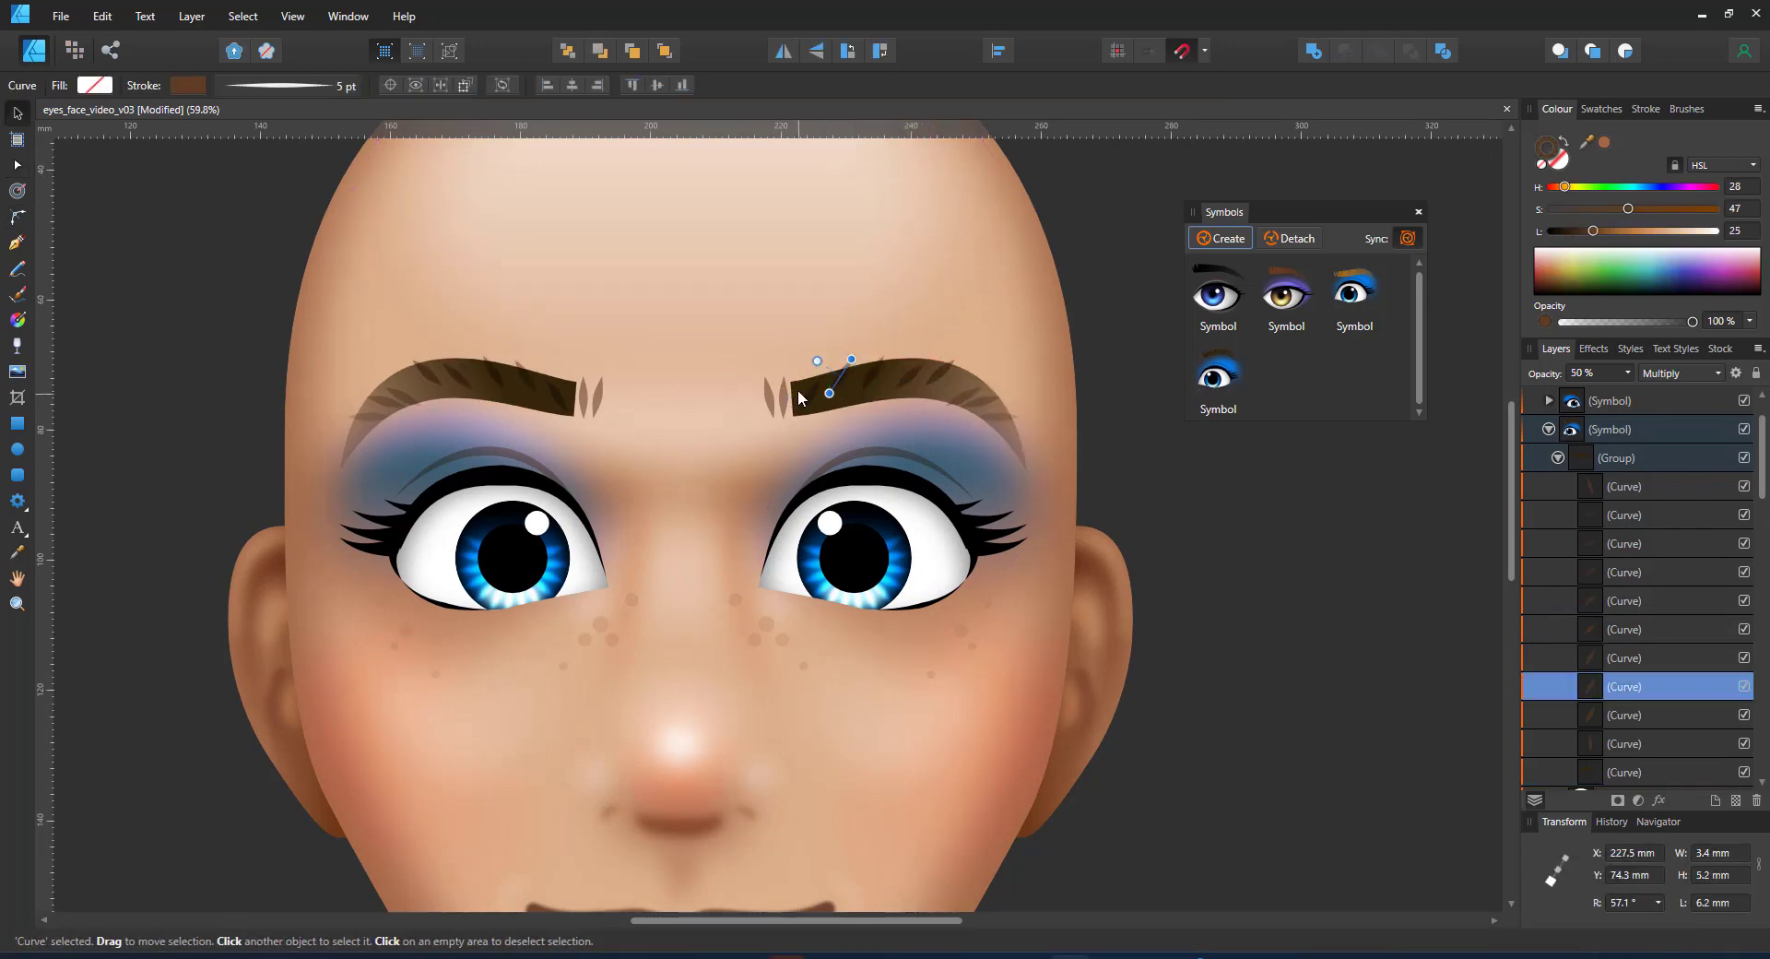
click(771, 396)
key(Delete)
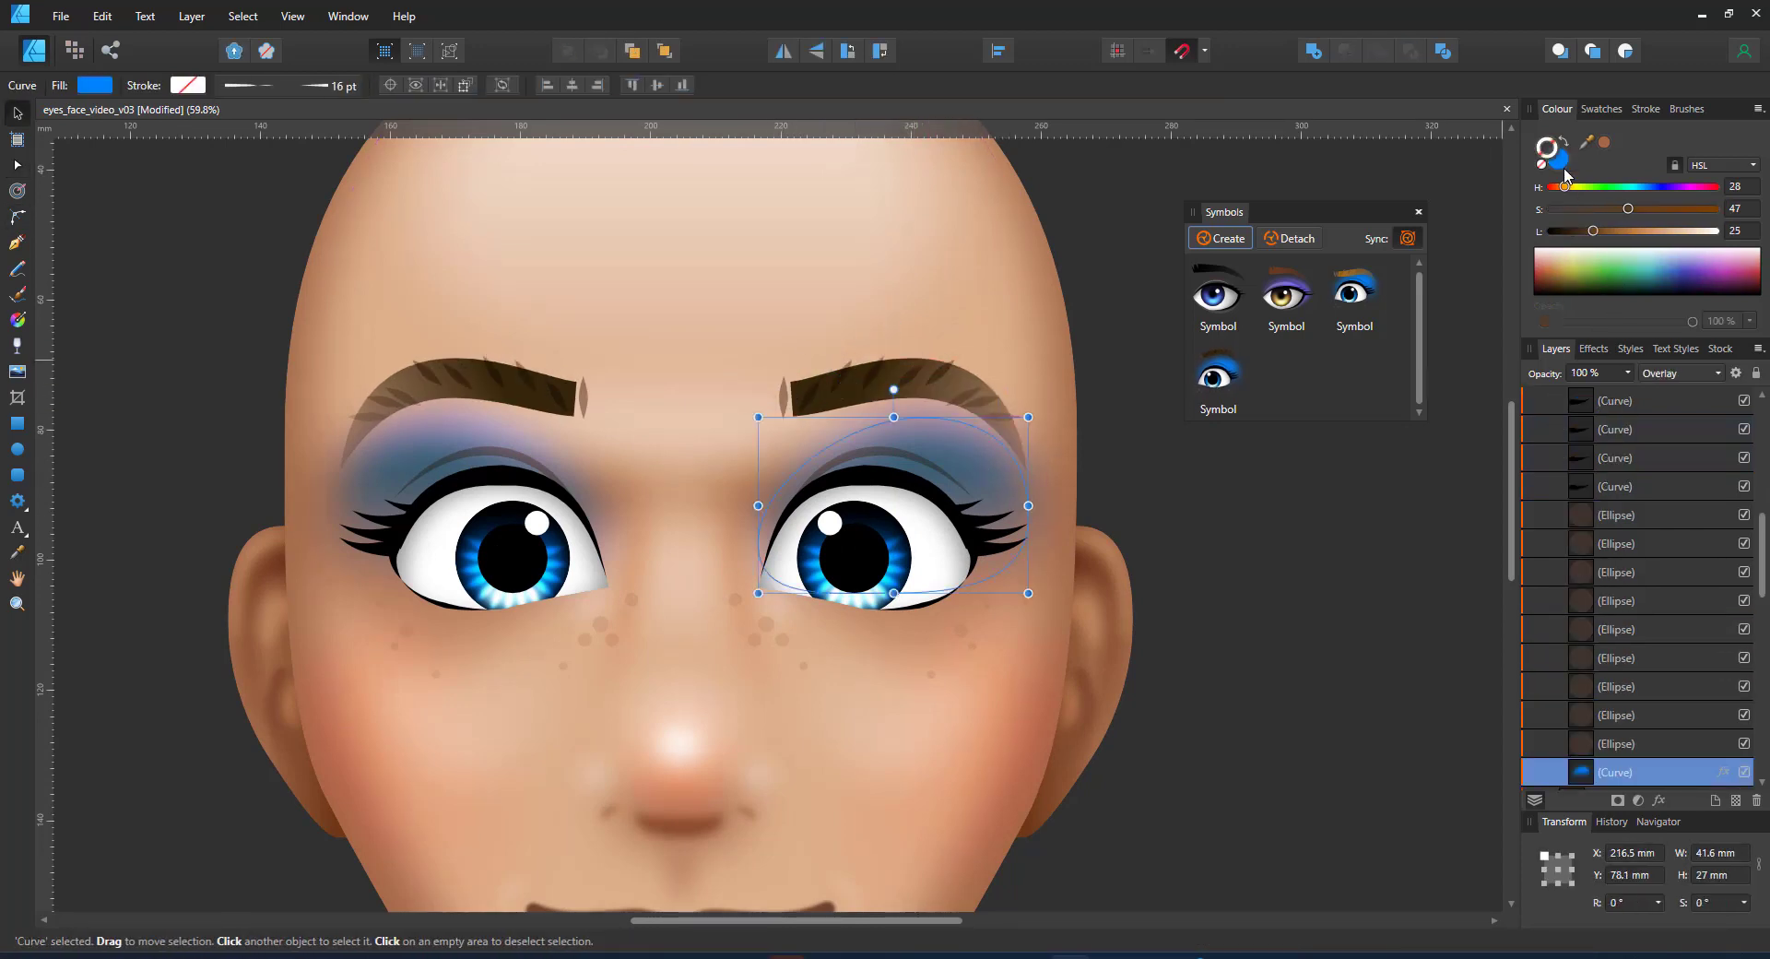
Recolour the eyeshadow shape to orange, HSL 42, 100, 54.
click(1560, 162)
click(1545, 271)
click(1561, 270)
scroll(1286, 452, down, 3)
scroll(1286, 490, up, 2)
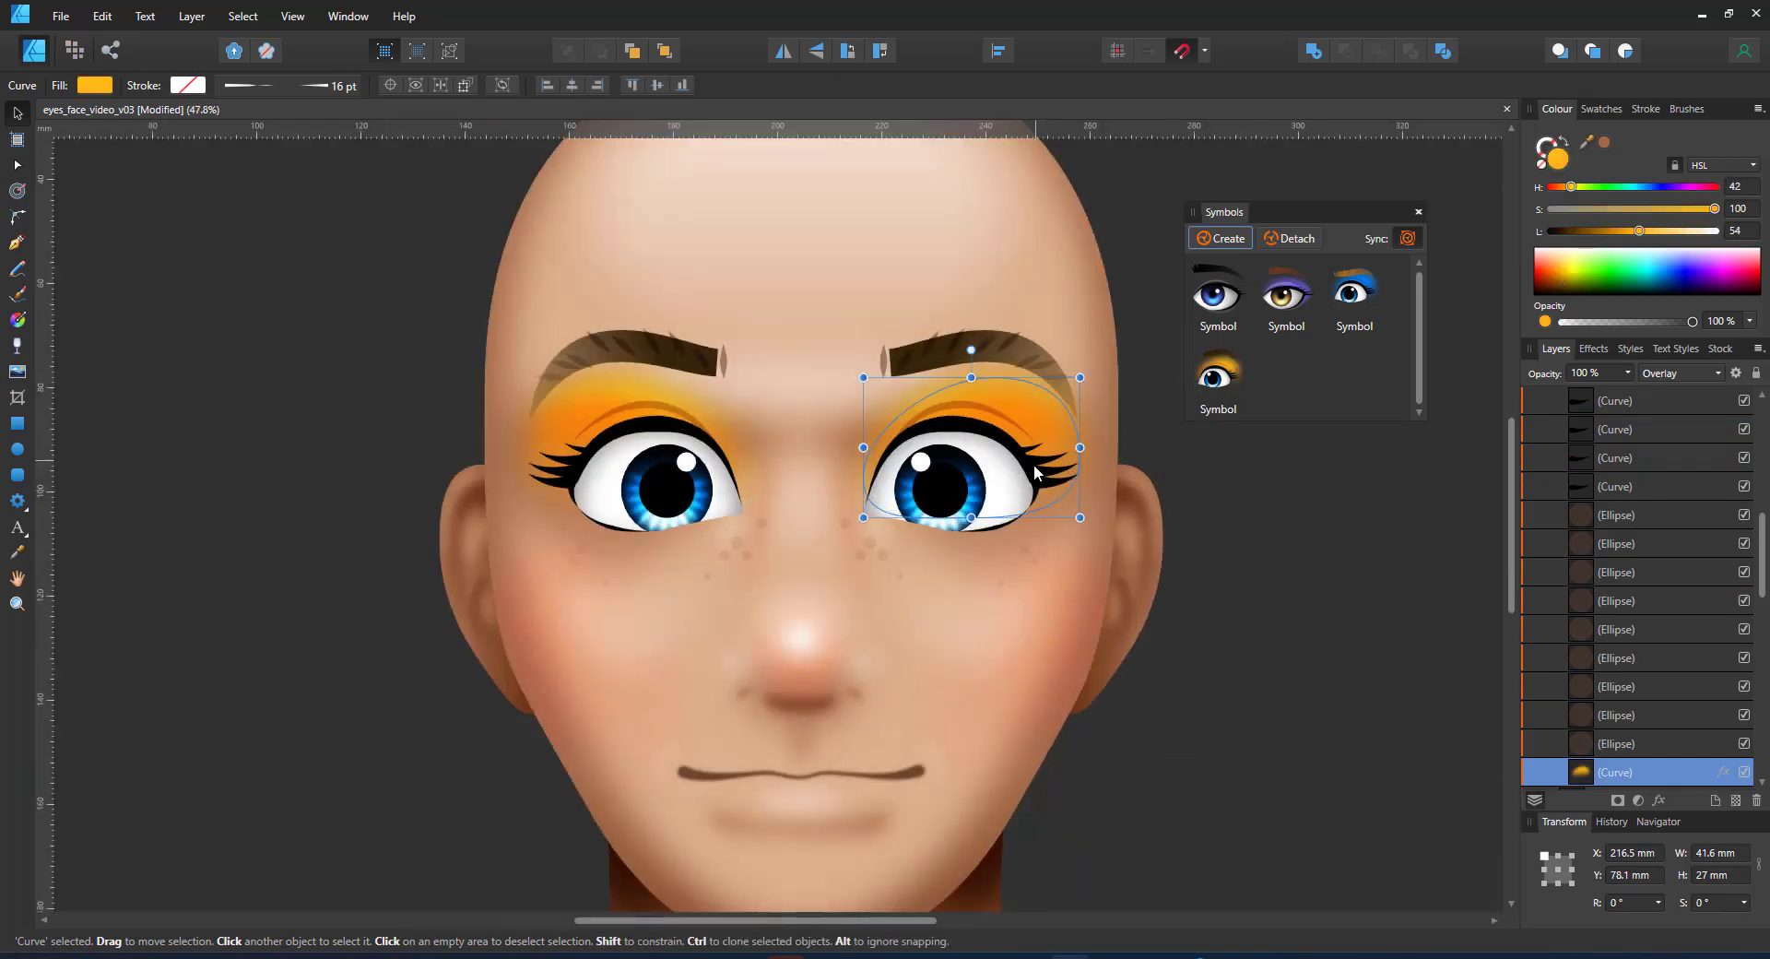
Recolour the coloured ellipse inside the iris to green, HSL 119, 100, 42.
scroll(1034, 472, up, 2)
click(966, 419)
scroll(1564, 444, up, 2)
click(1538, 564)
click(1567, 572)
scroll(1641, 599, down, 1)
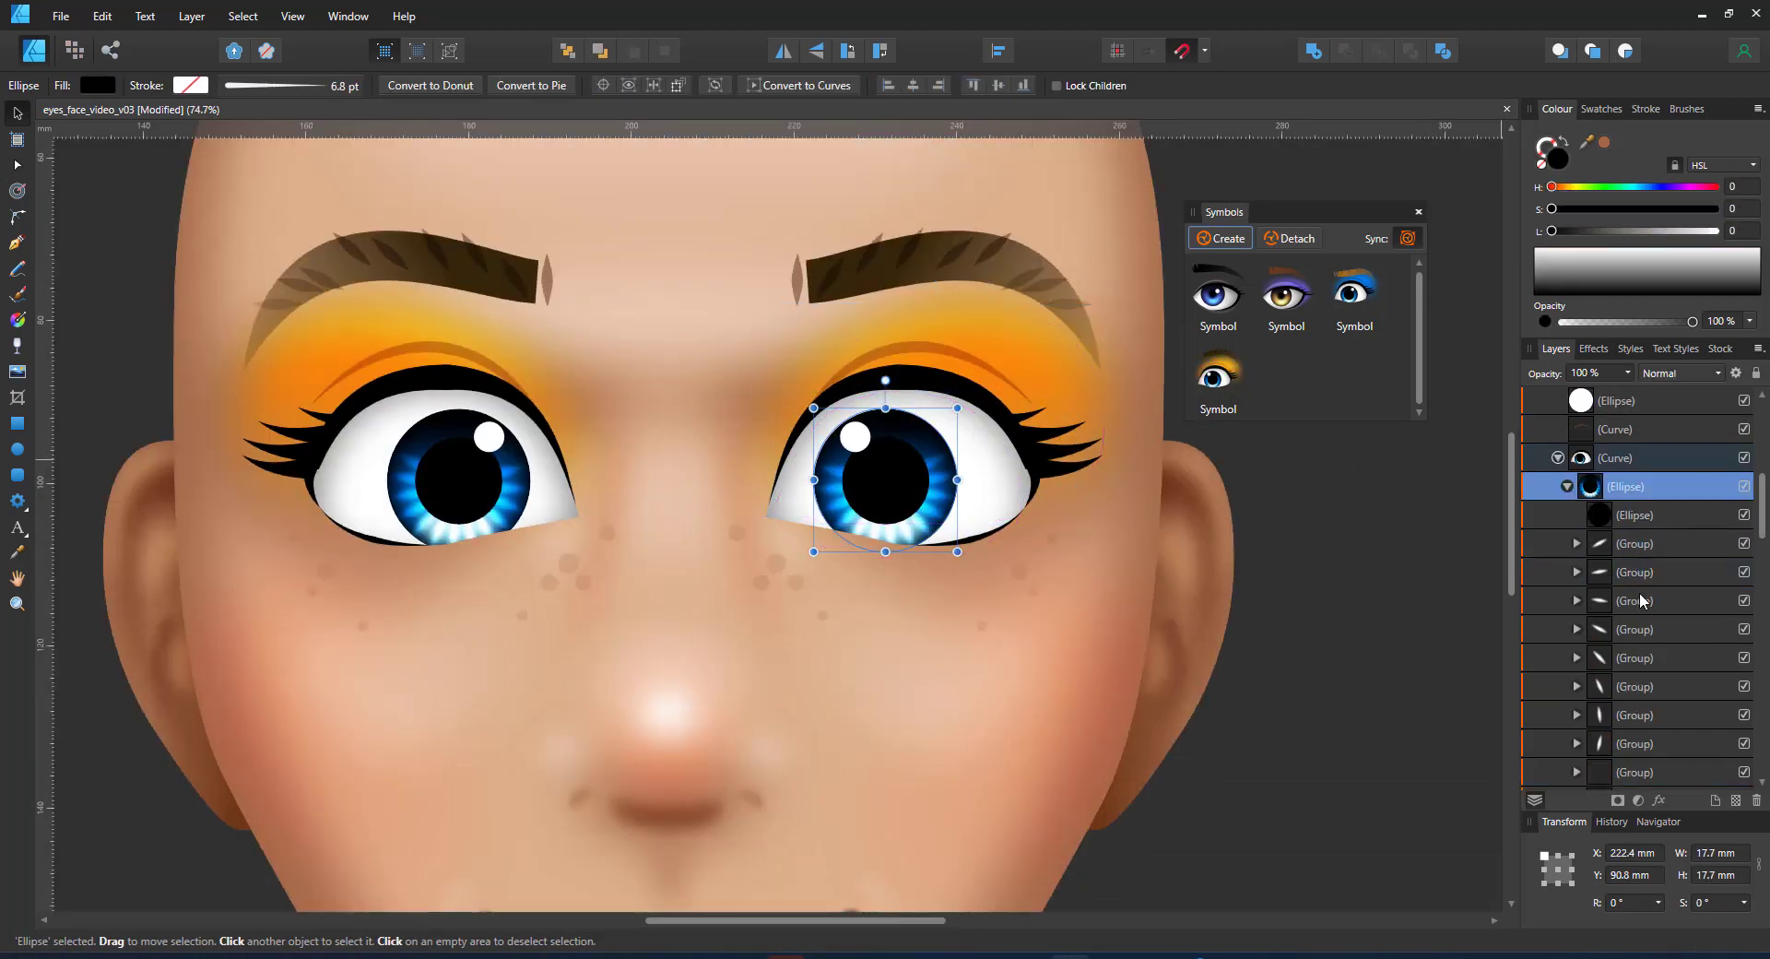
scroll(1642, 600, down, 3)
click(1635, 686)
click(1612, 279)
click(843, 489)
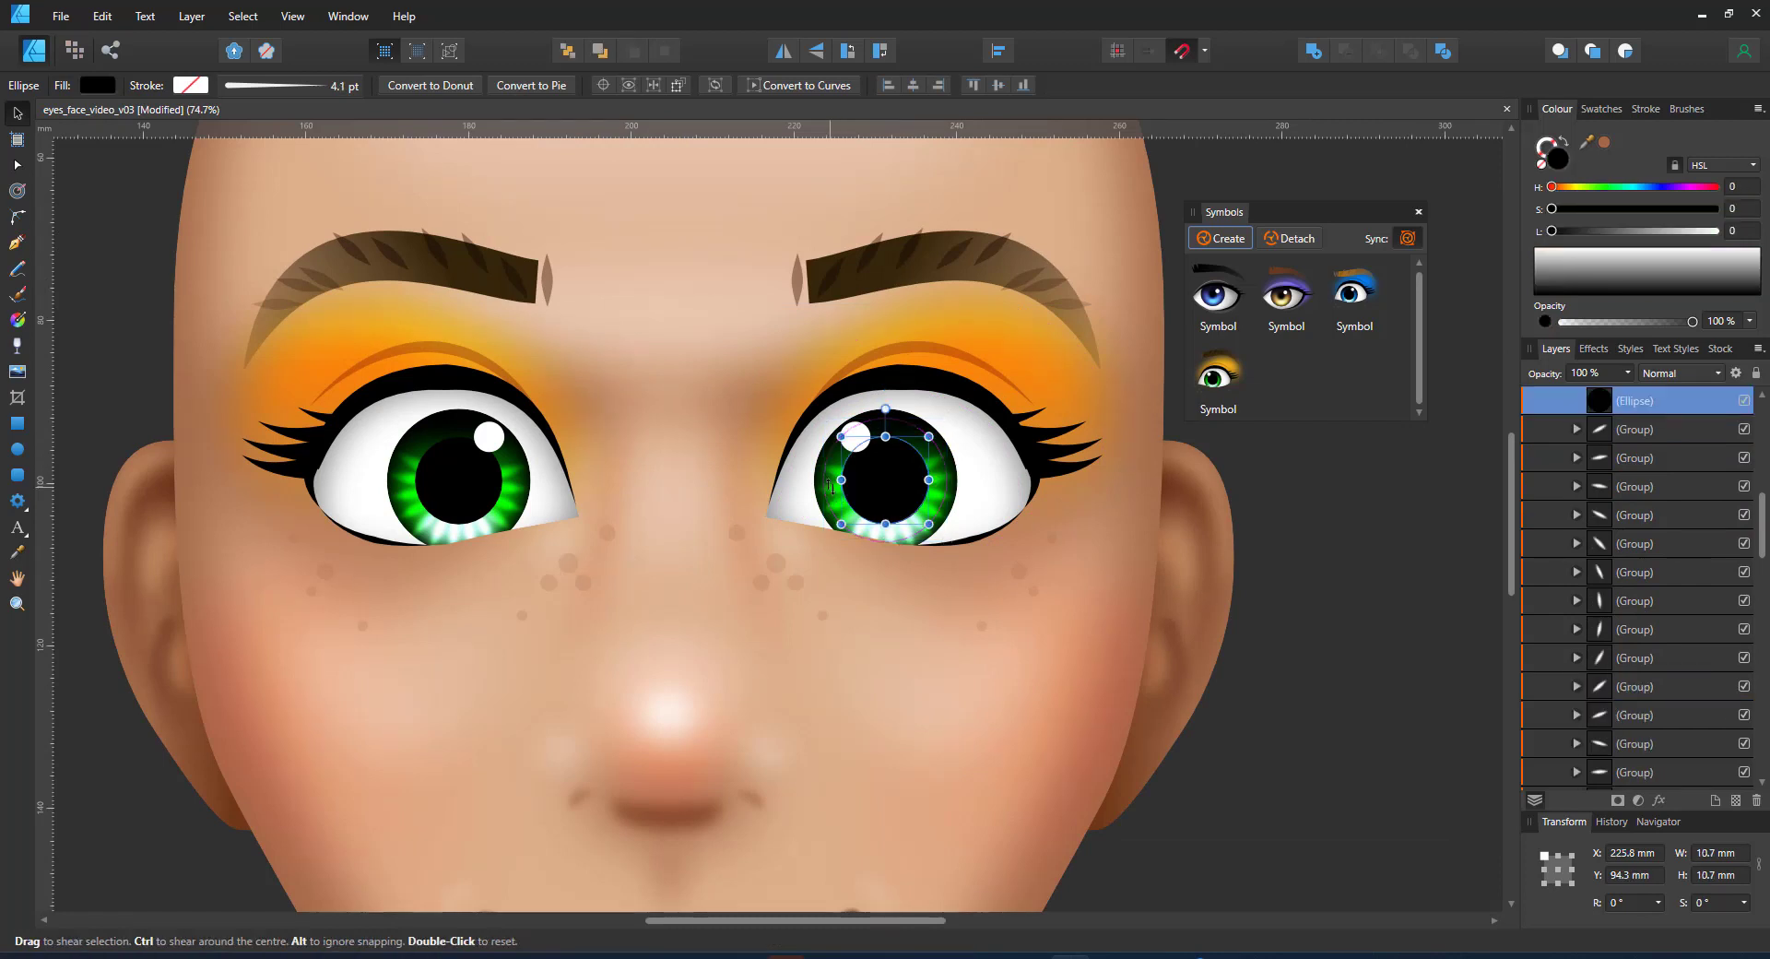
Delete several of the light ray groups around the pupil to thin out the iris pattern.
click(1654, 539)
click(1643, 629)
click(1642, 686)
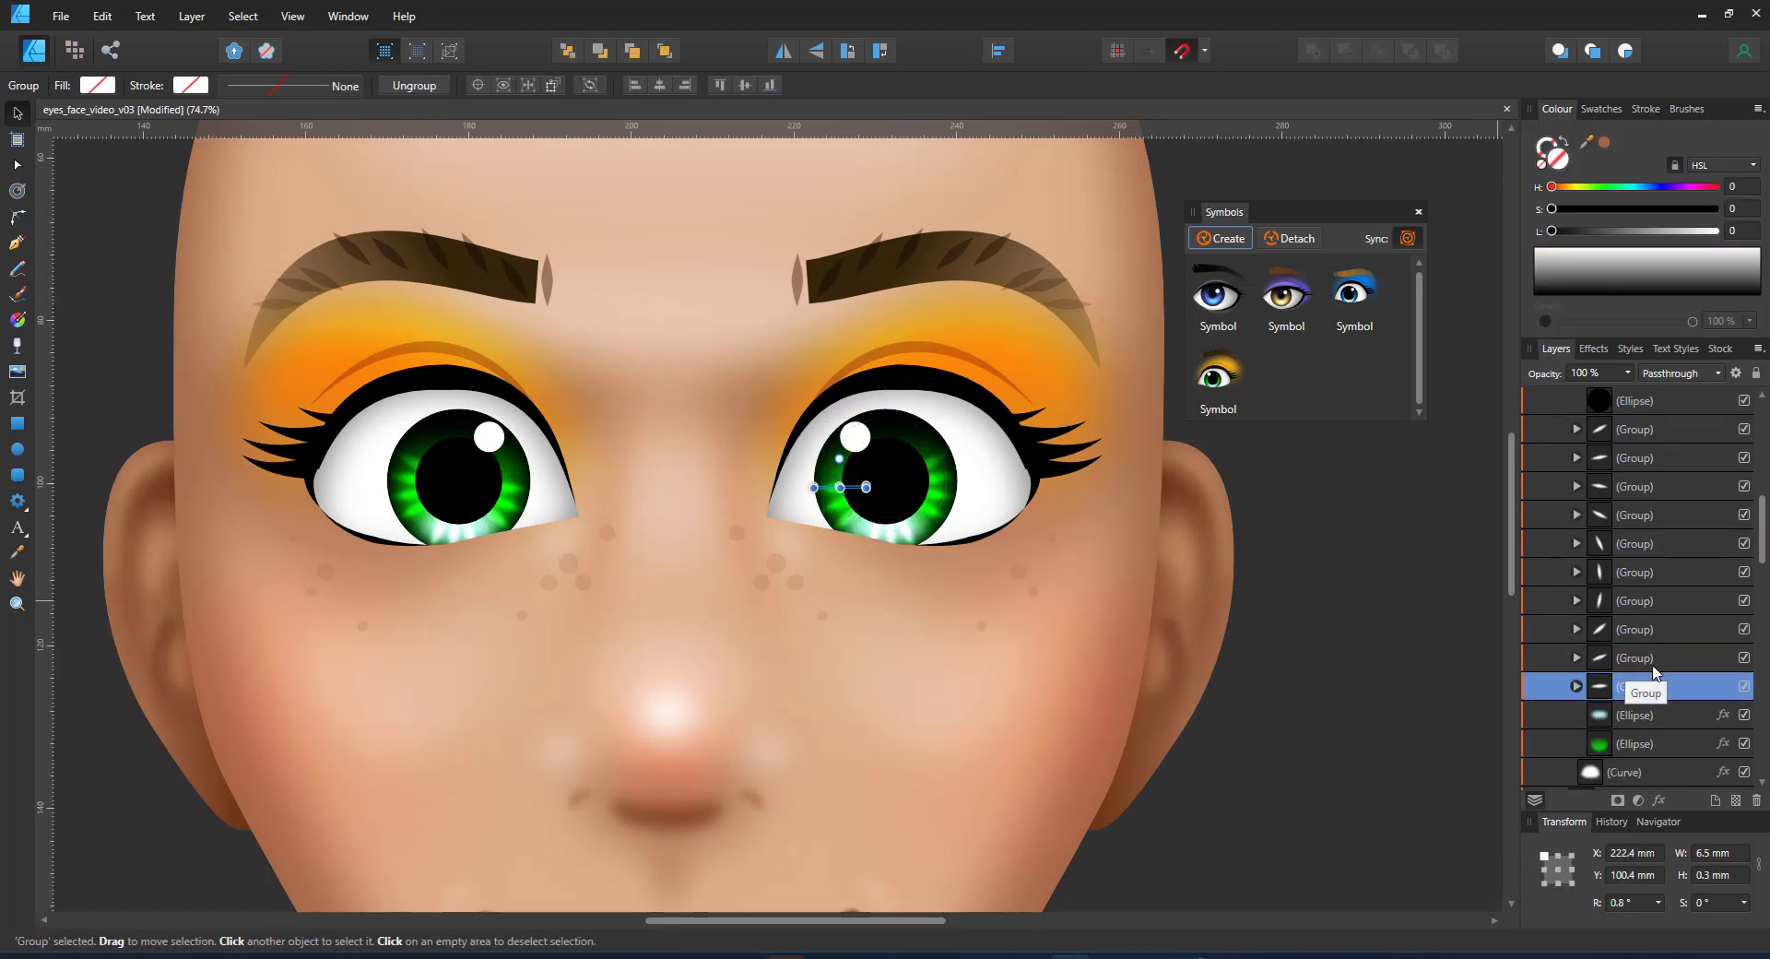
click(945, 489)
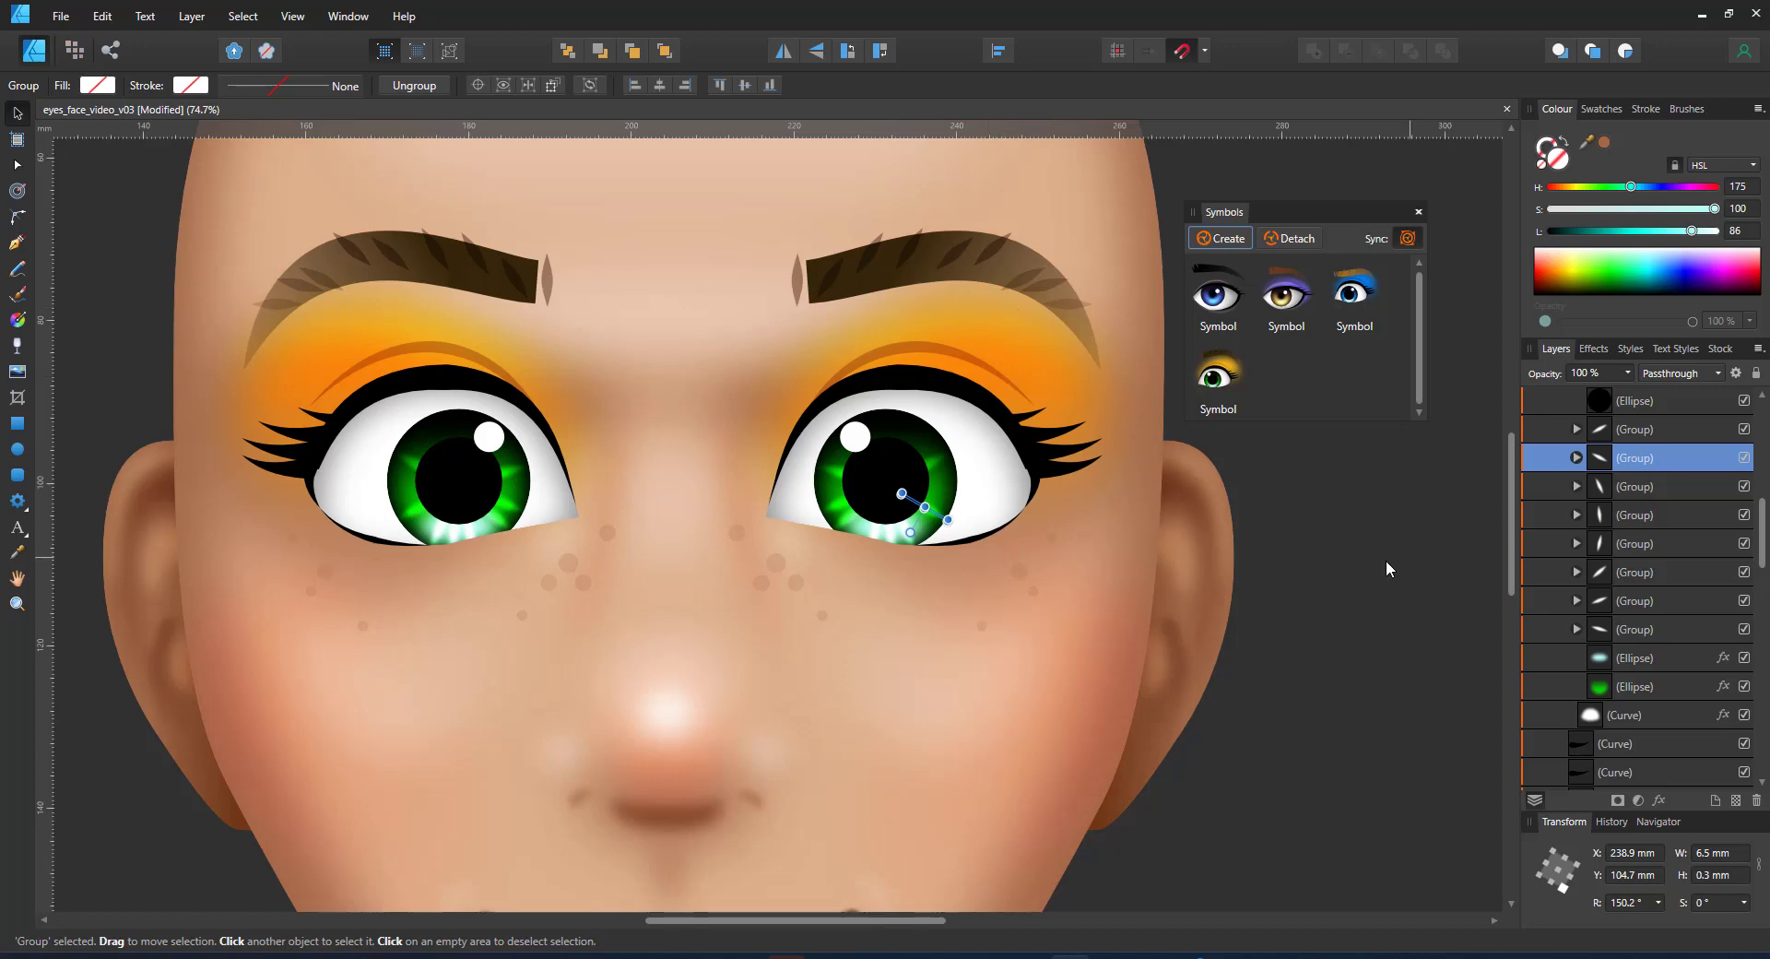
Recolour the eyeshadow shape to green.
click(1019, 347)
click(1638, 292)
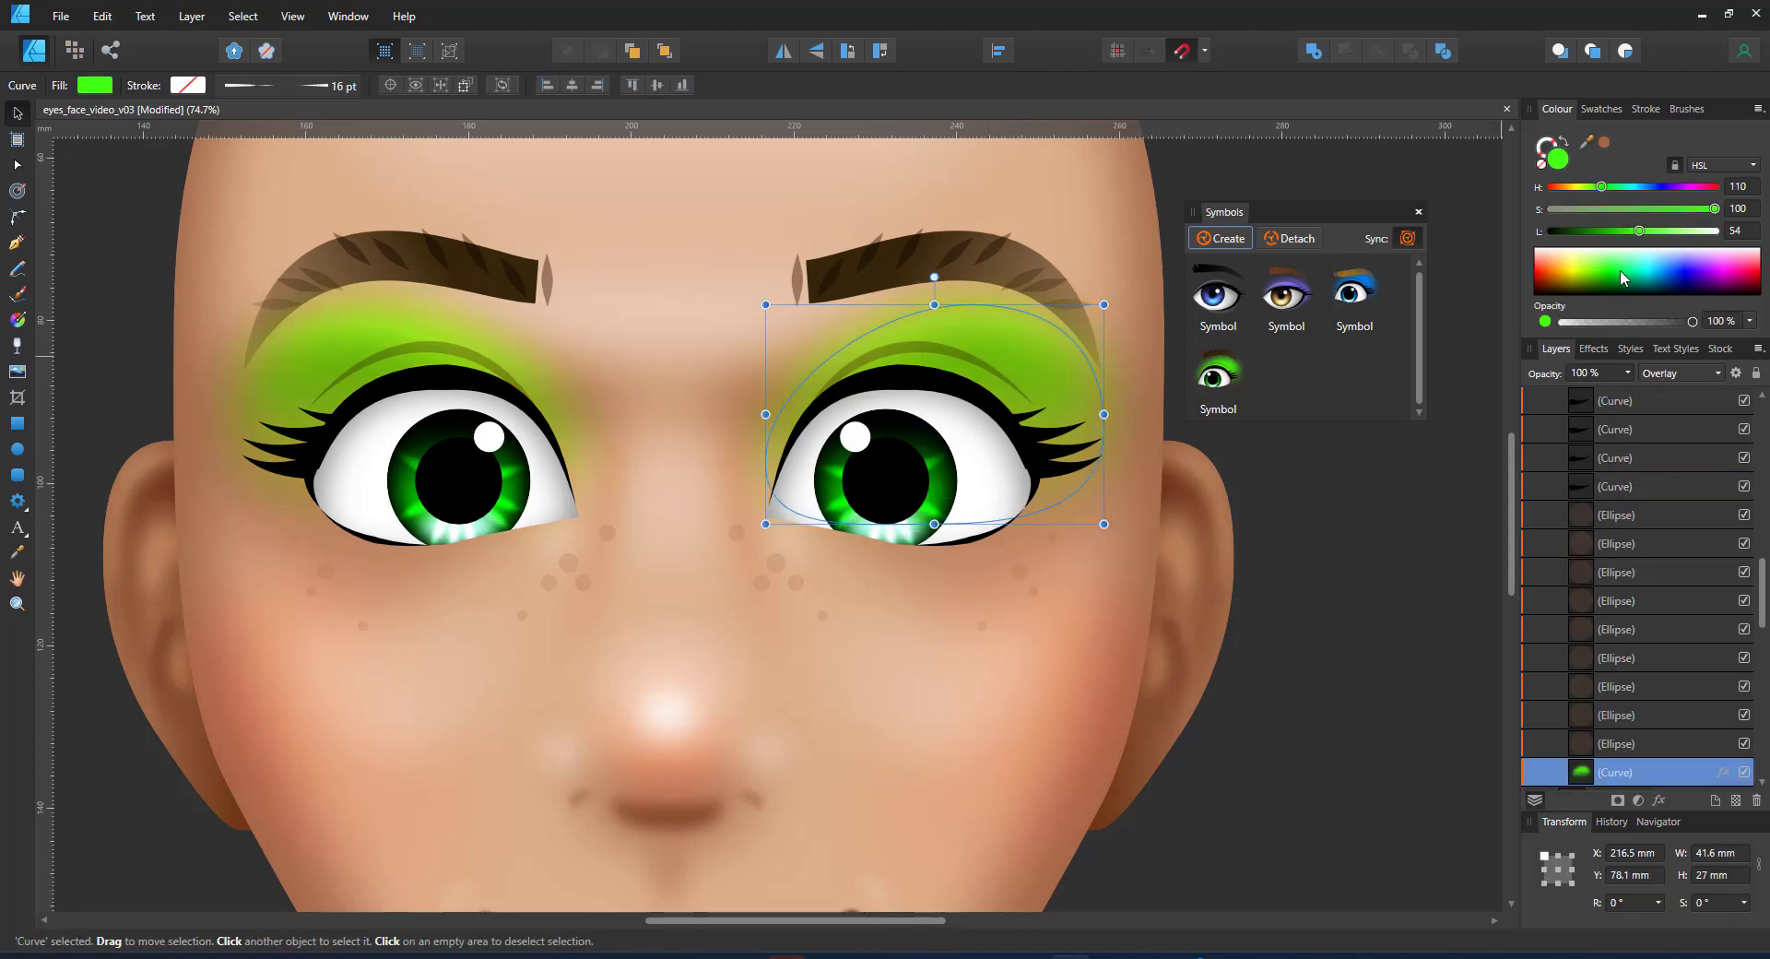
click(1625, 279)
scroll(1215, 428, down, 3)
drag(1061, 466, 968, 526)
Shift the hue of the green iris ellipse to 110.
scroll(968, 527, up, 3)
click(968, 528)
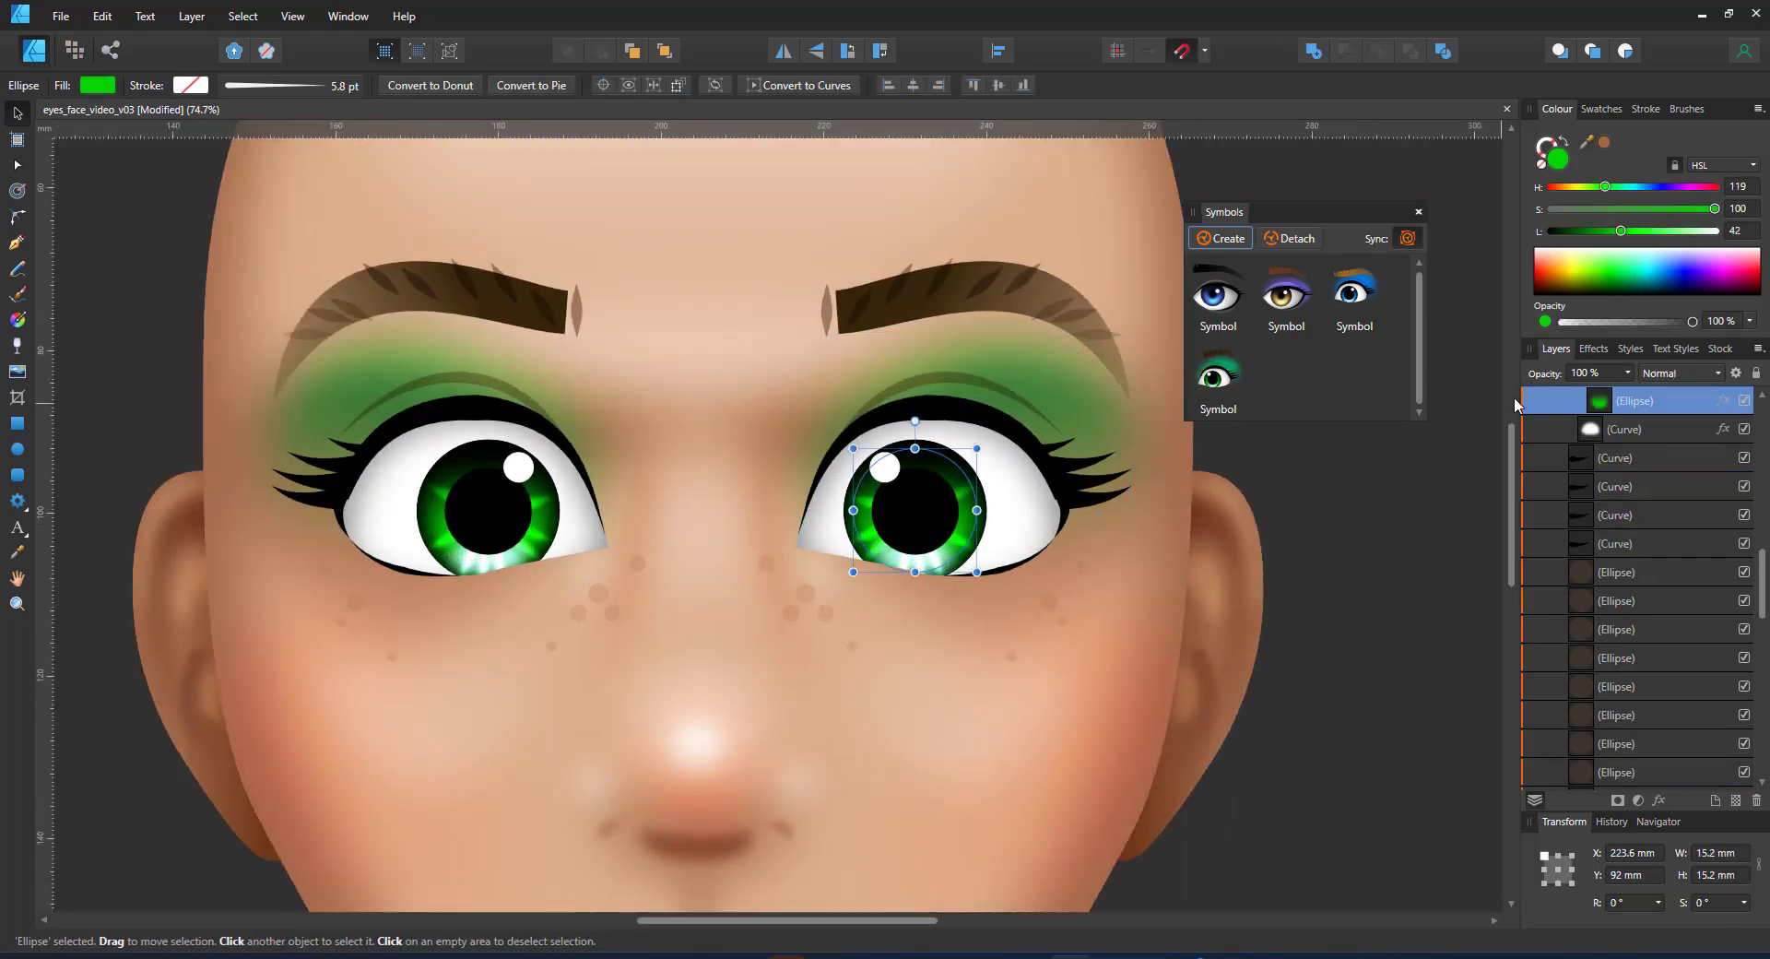
mouse_move(1605, 187)
mouse_down()
mouse_move(1586, 188)
mouse_move(1602, 188)
mouse_up()
scroll(1245, 556, down, 4)
scroll(1245, 549, up, 3)
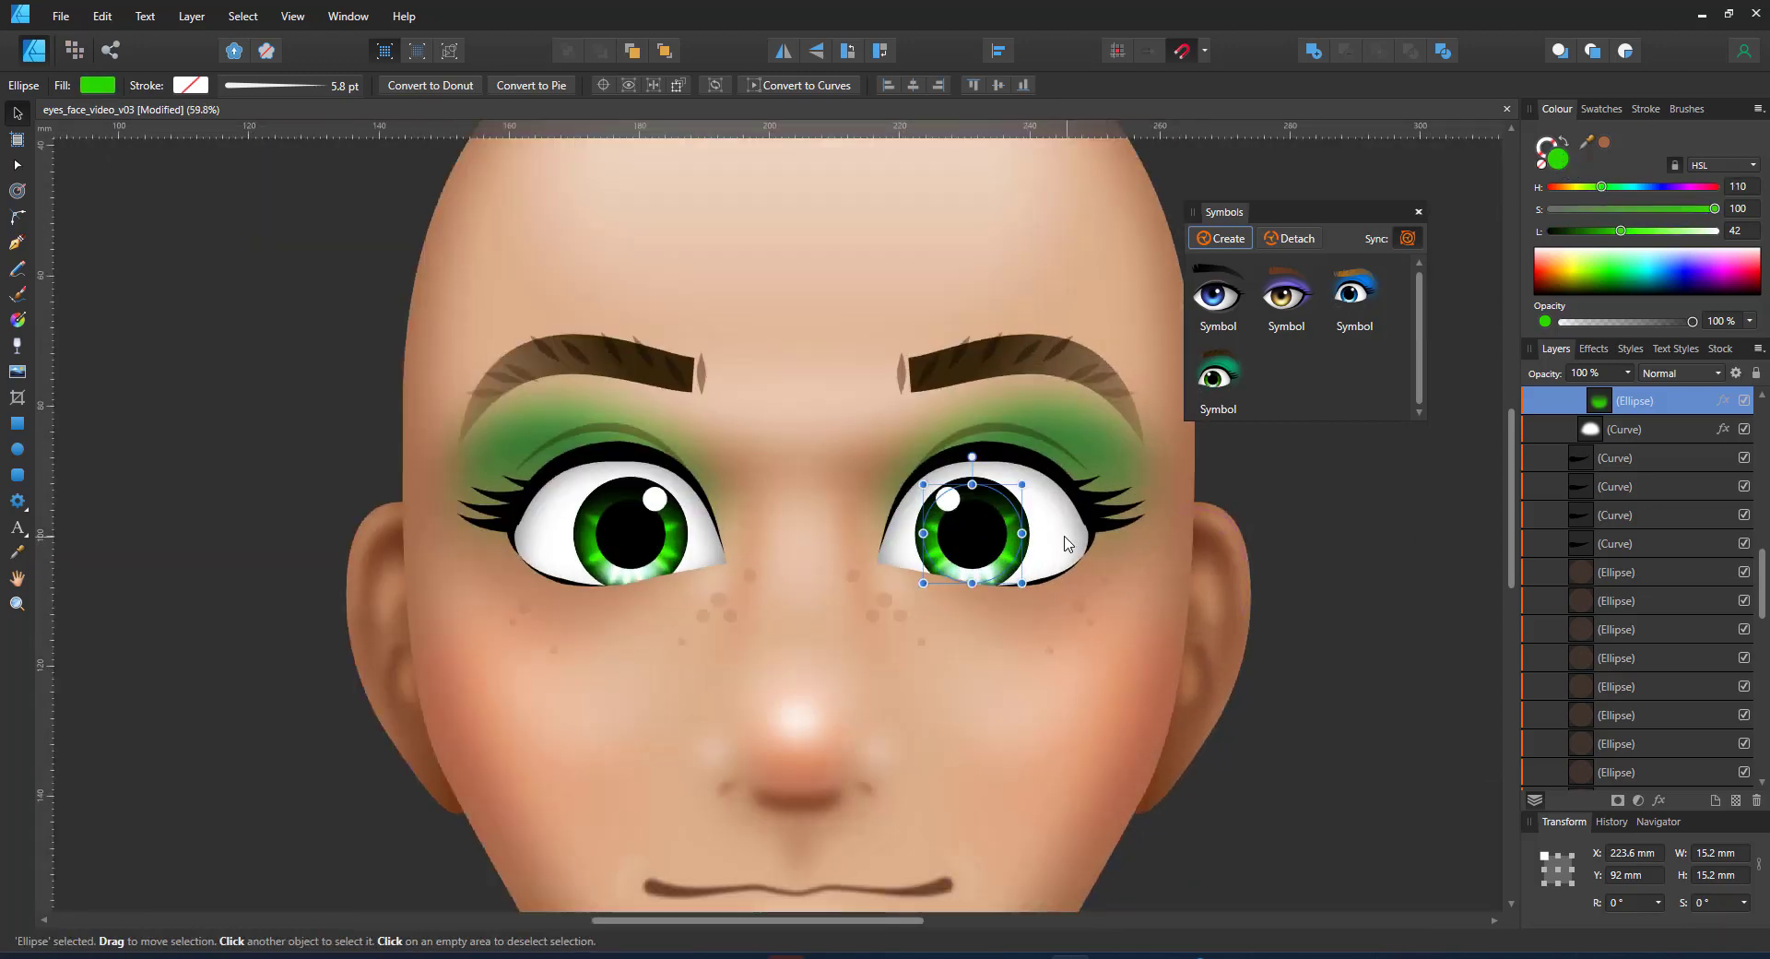
Reshape the eye outline by raising its upper node and pulling its lower edge down into a rounder curve.
click(1625, 430)
scroll(1623, 461, up, 5)
click(1620, 491)
key(a)
drag(983, 451, 982, 441)
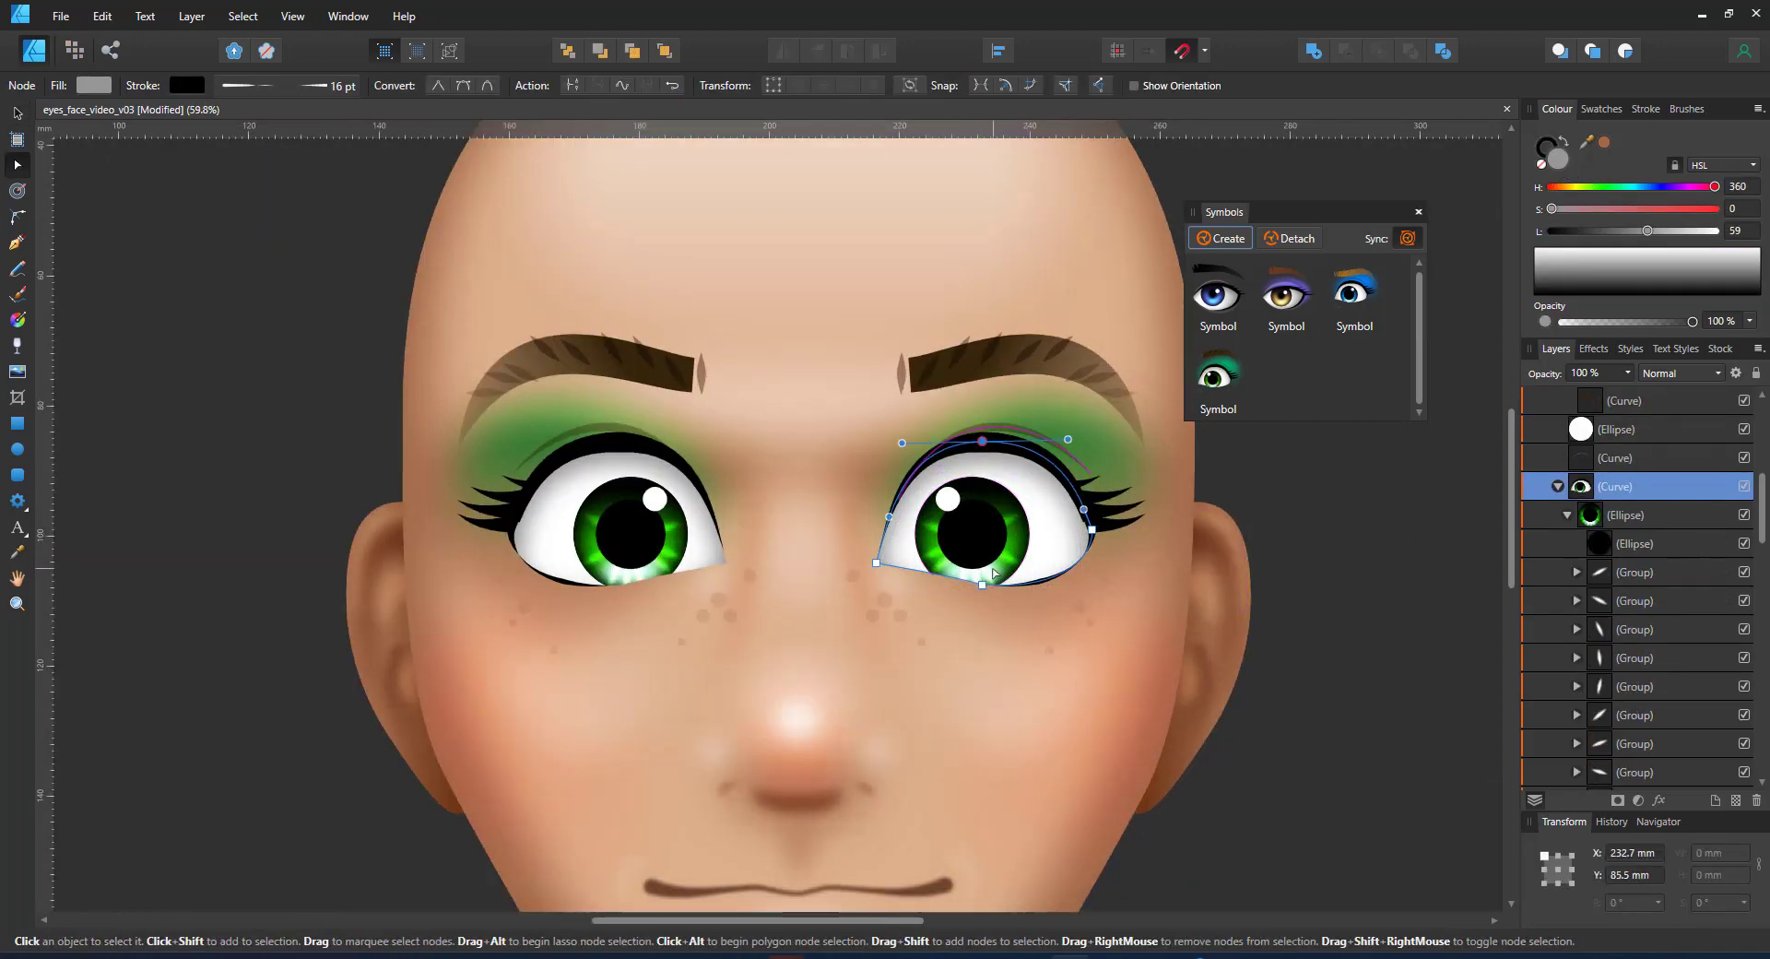
drag(983, 583, 935, 607)
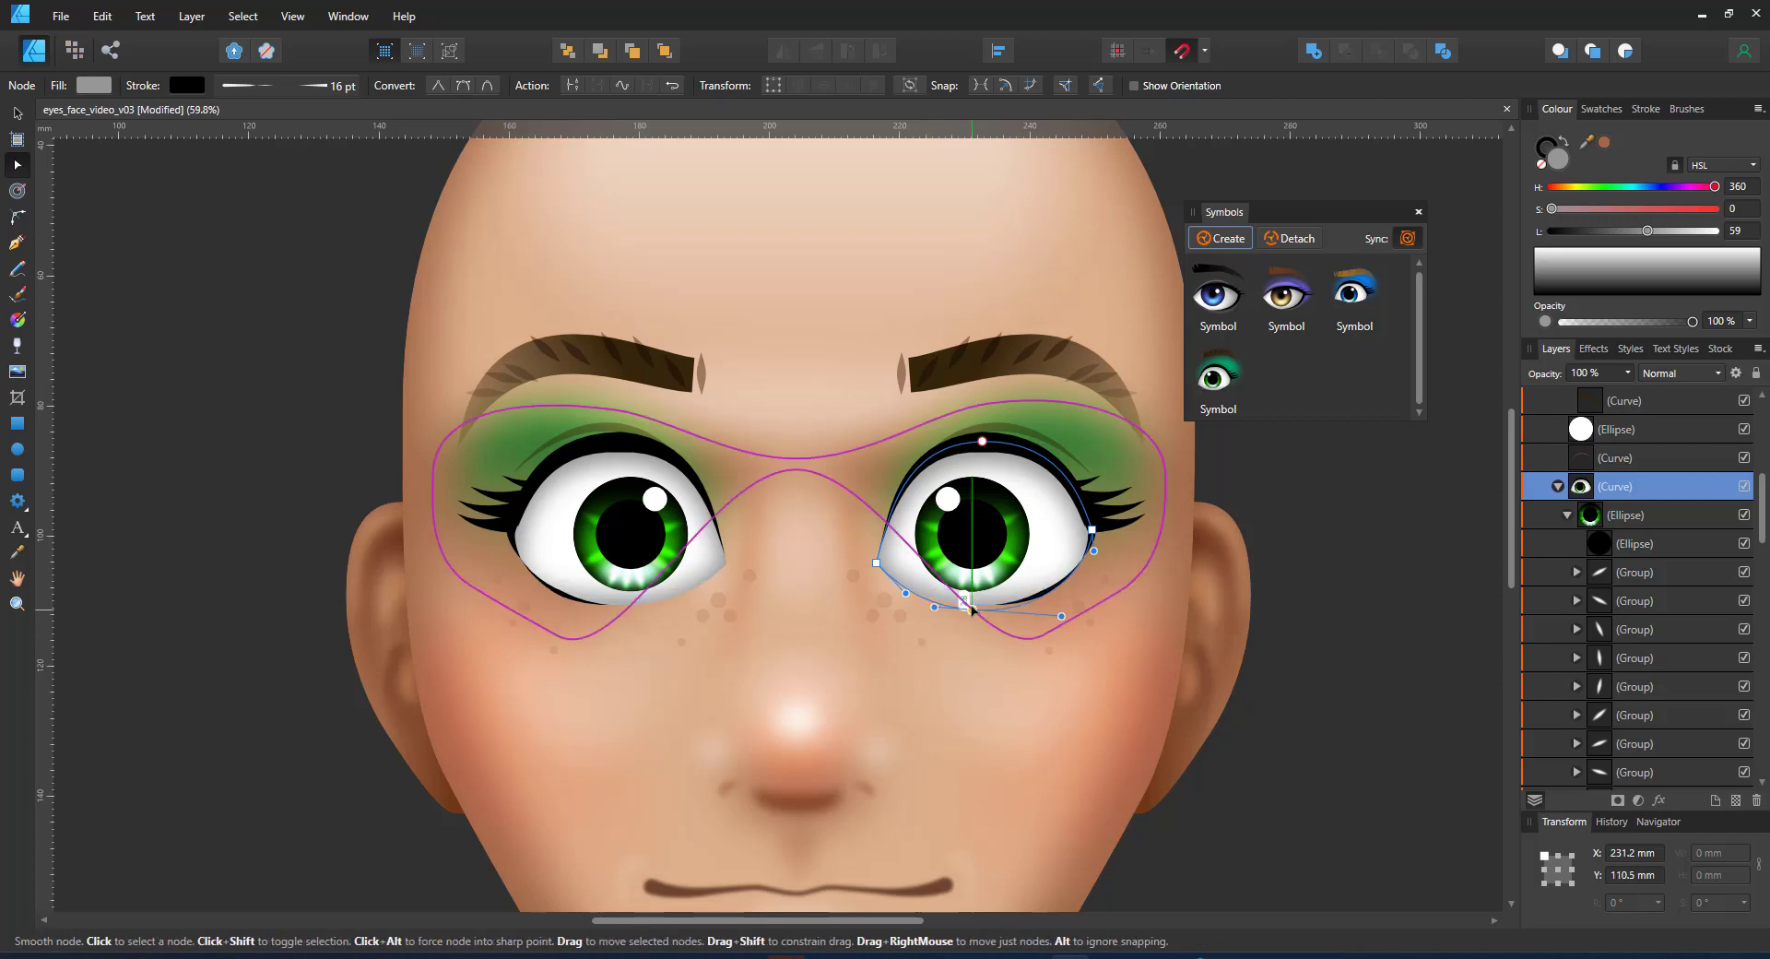
Shrink the three outer eyelashes and fit them against the outer edge of the reshaped eye.
key(v)
drag(1337, 464, 1059, 569)
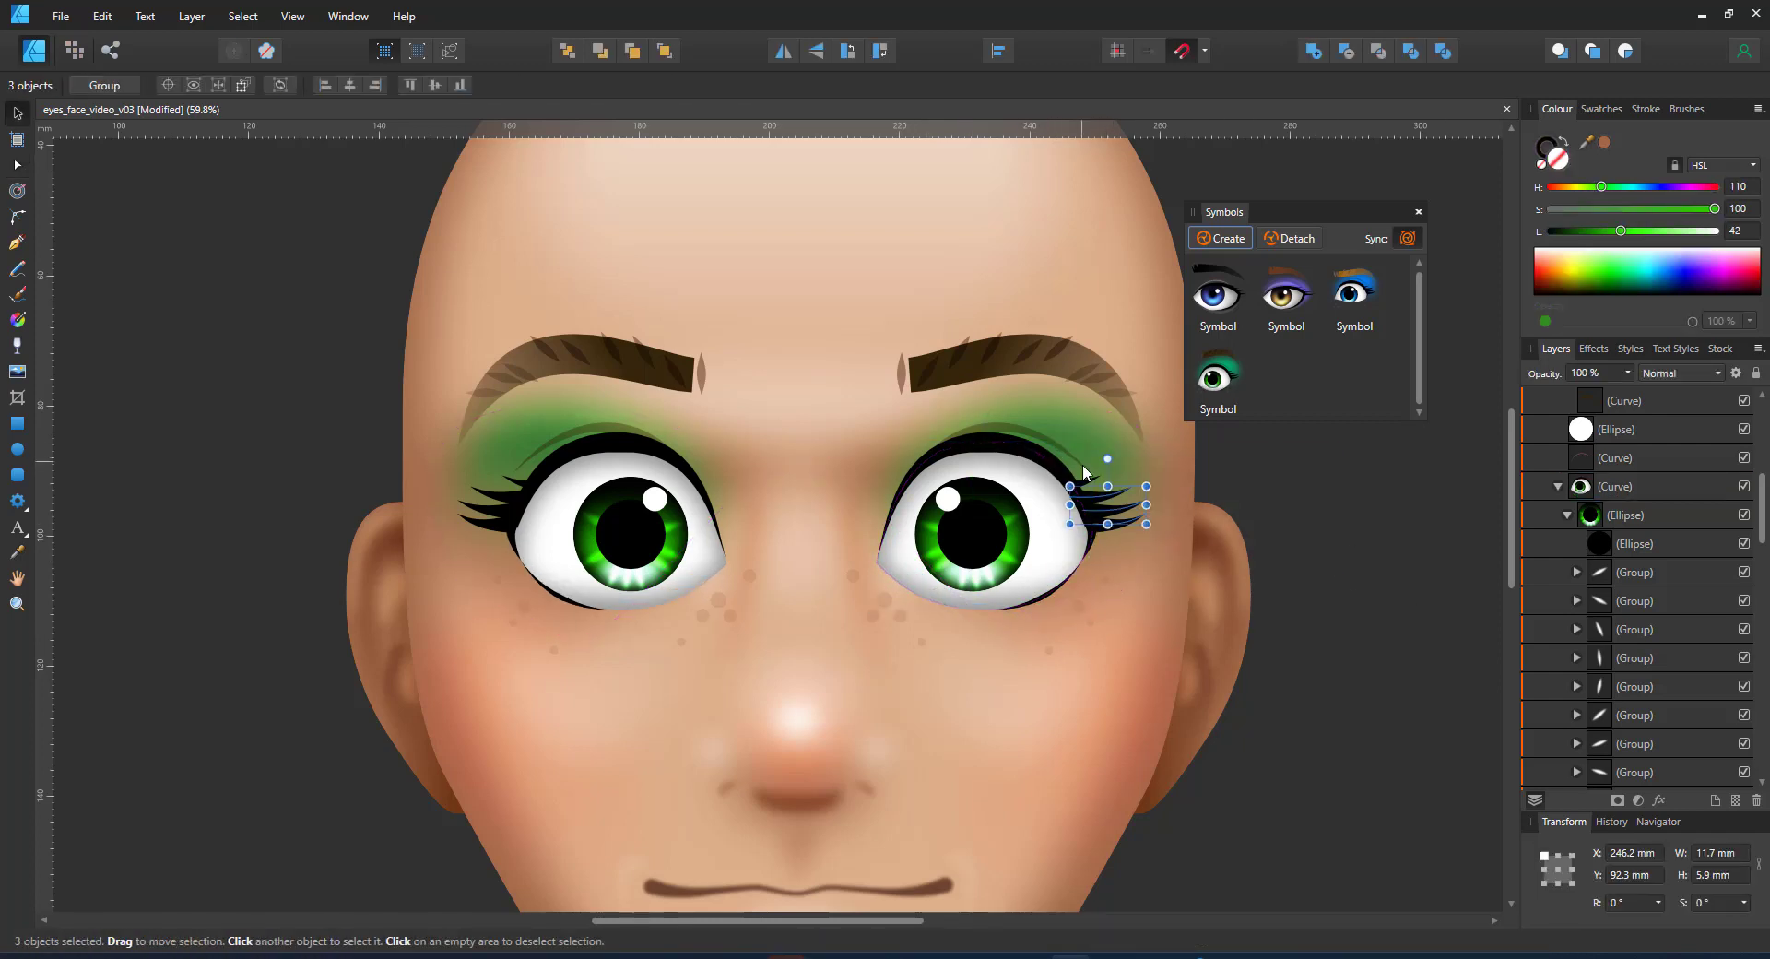
drag(1146, 506, 1092, 529)
Adjust the curve of the eye outline's upper lid with its nodes.
key(a)
click(1044, 559)
drag(982, 441, 1075, 440)
click(1073, 449)
Apply a linear transparency gradient to the eyelid fold, fading it out toward its outer end.
key(v)
key(y)
drag(954, 420, 1122, 447)
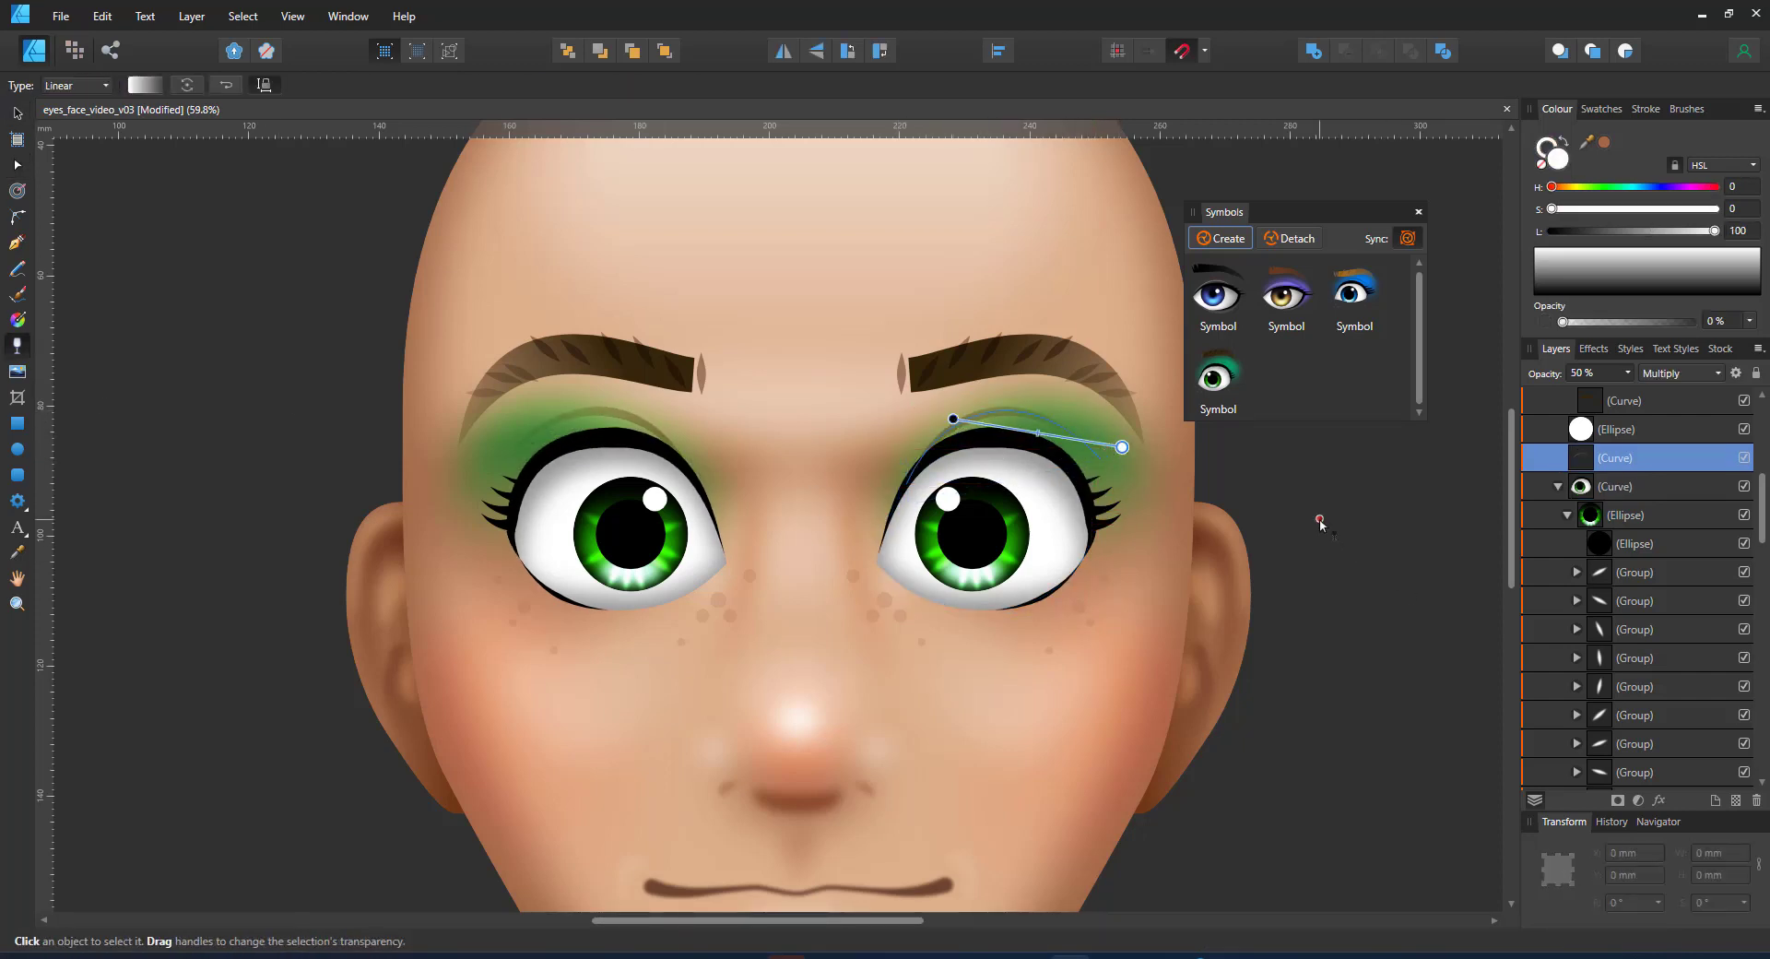
key(ctrl+d)
key(ctrl+0)
key(v)
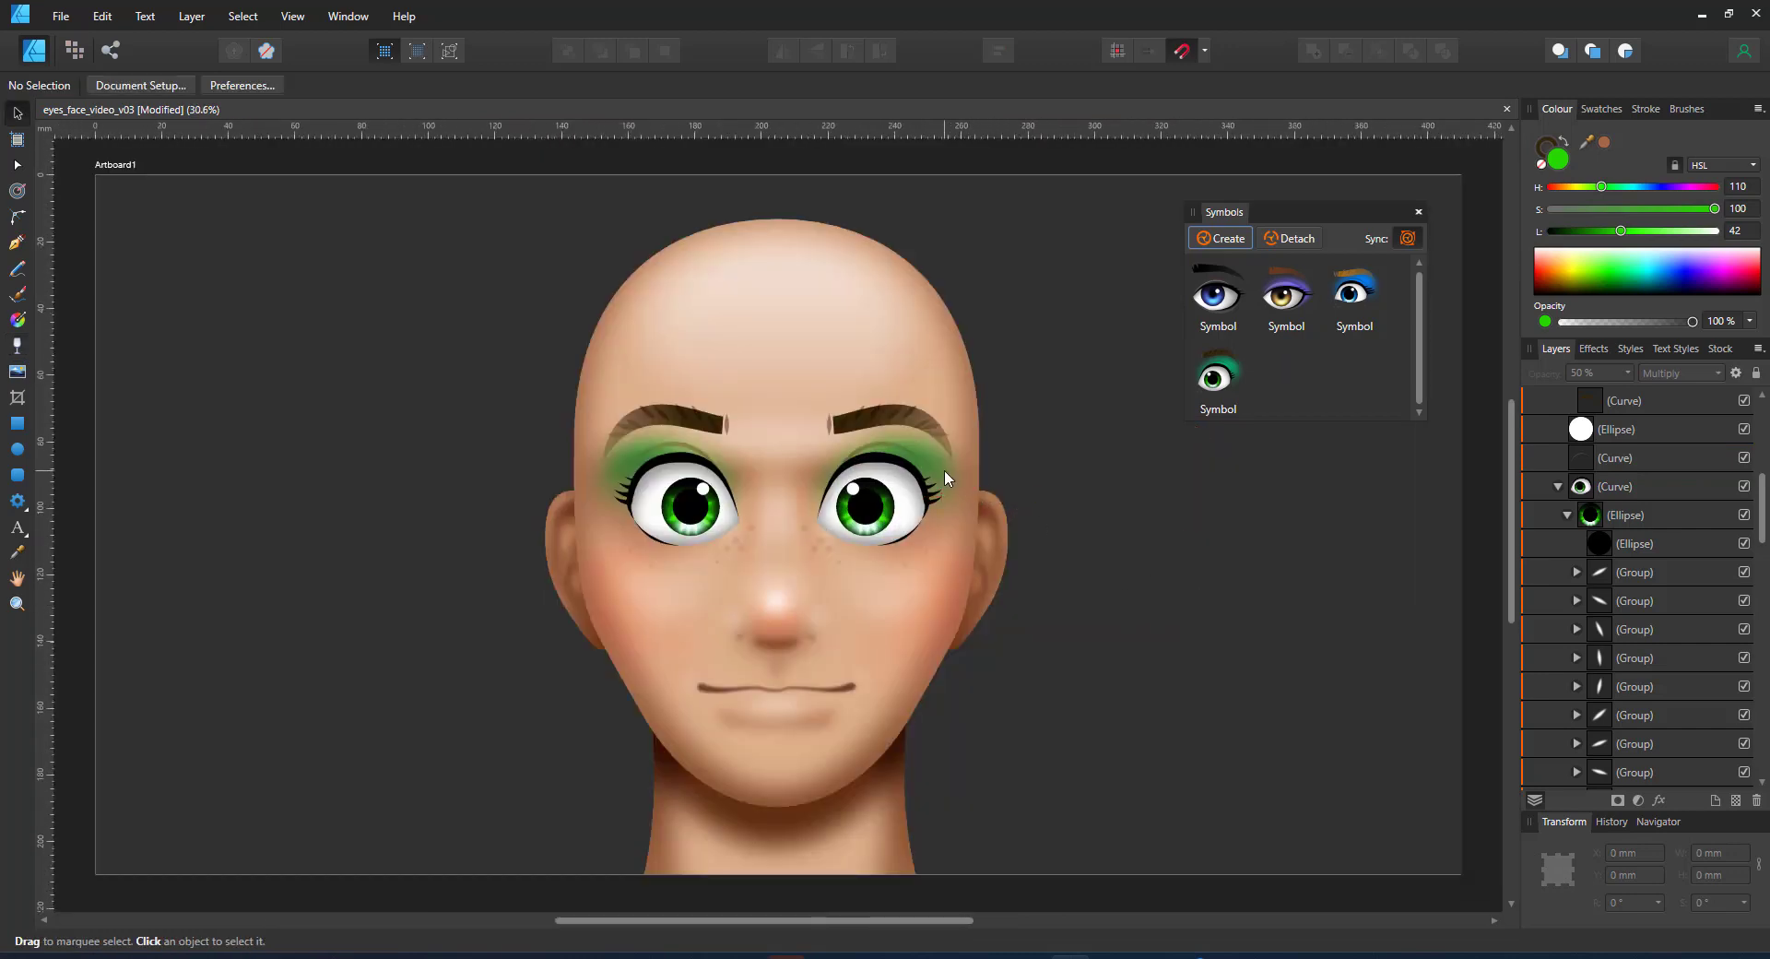
Recolour the eyeshadow to HSL 307, 100, 35 and set its opacity to 20%.
click(944, 468)
click(1713, 274)
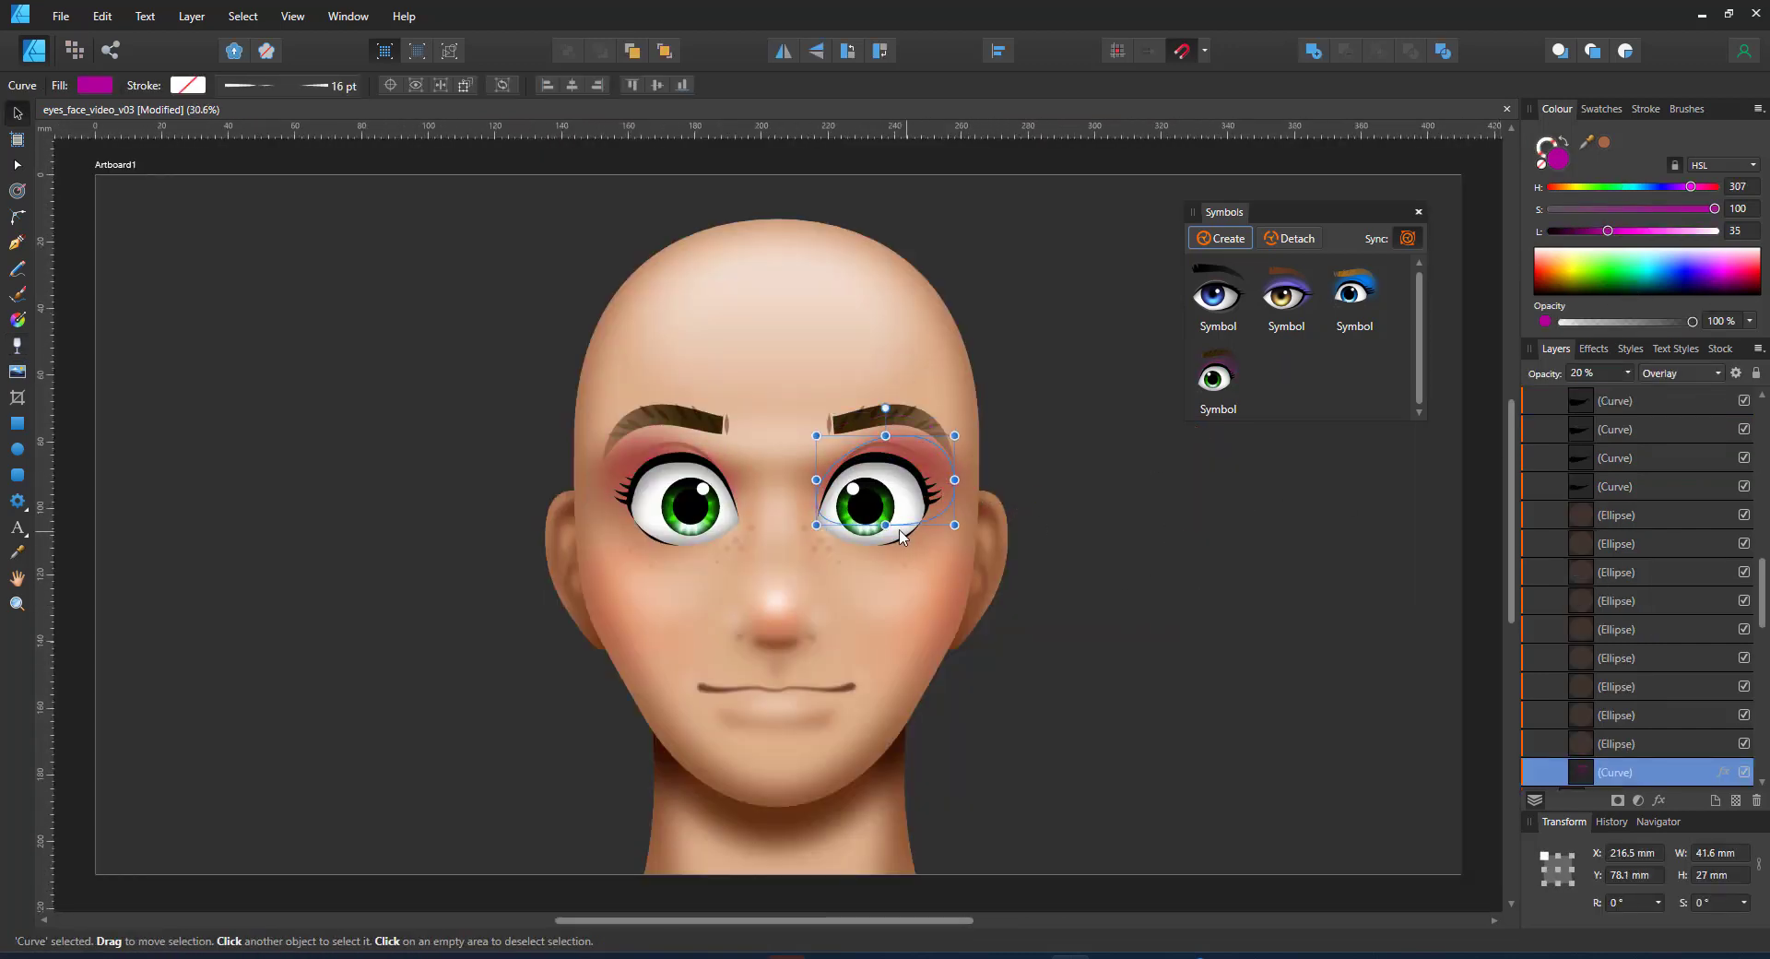
click(1087, 533)
Delete all the freckle ellipses from the eye symbol.
click(1598, 519)
shift+click(1616, 743)
key(Delete)
click(1153, 634)
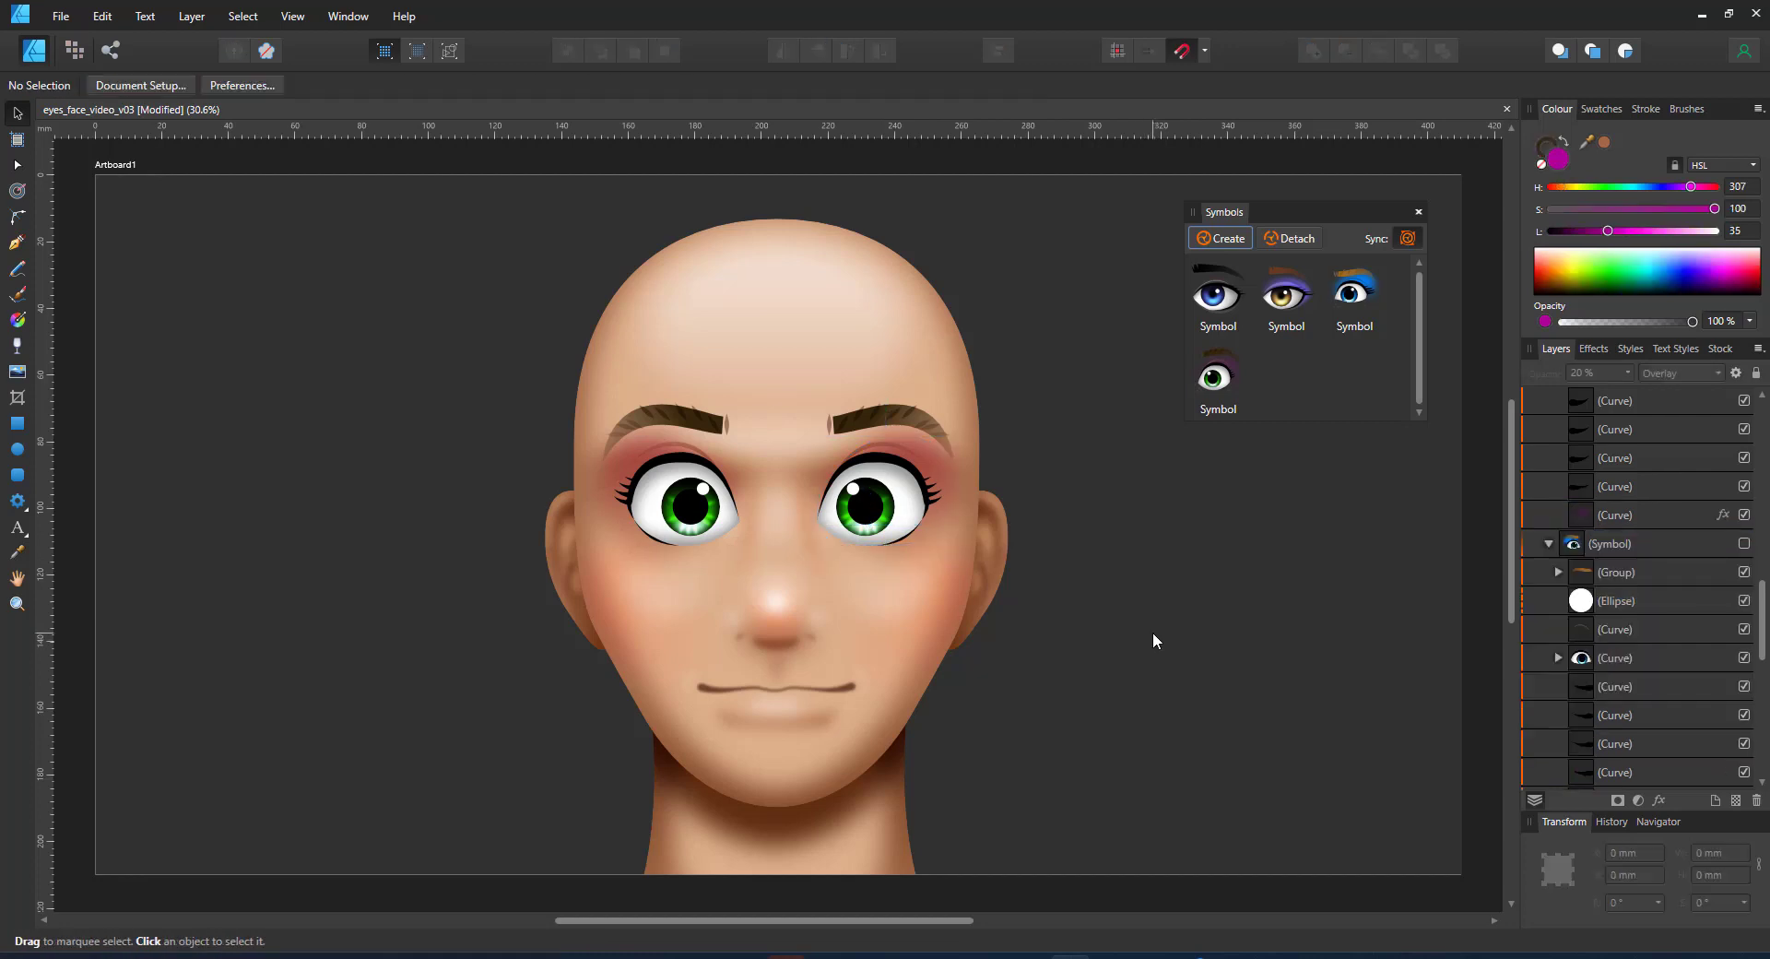
Move one eye's white highlight to the opposite side of its pupil, independently of the mirrored symbol.
click(706, 498)
click(855, 491)
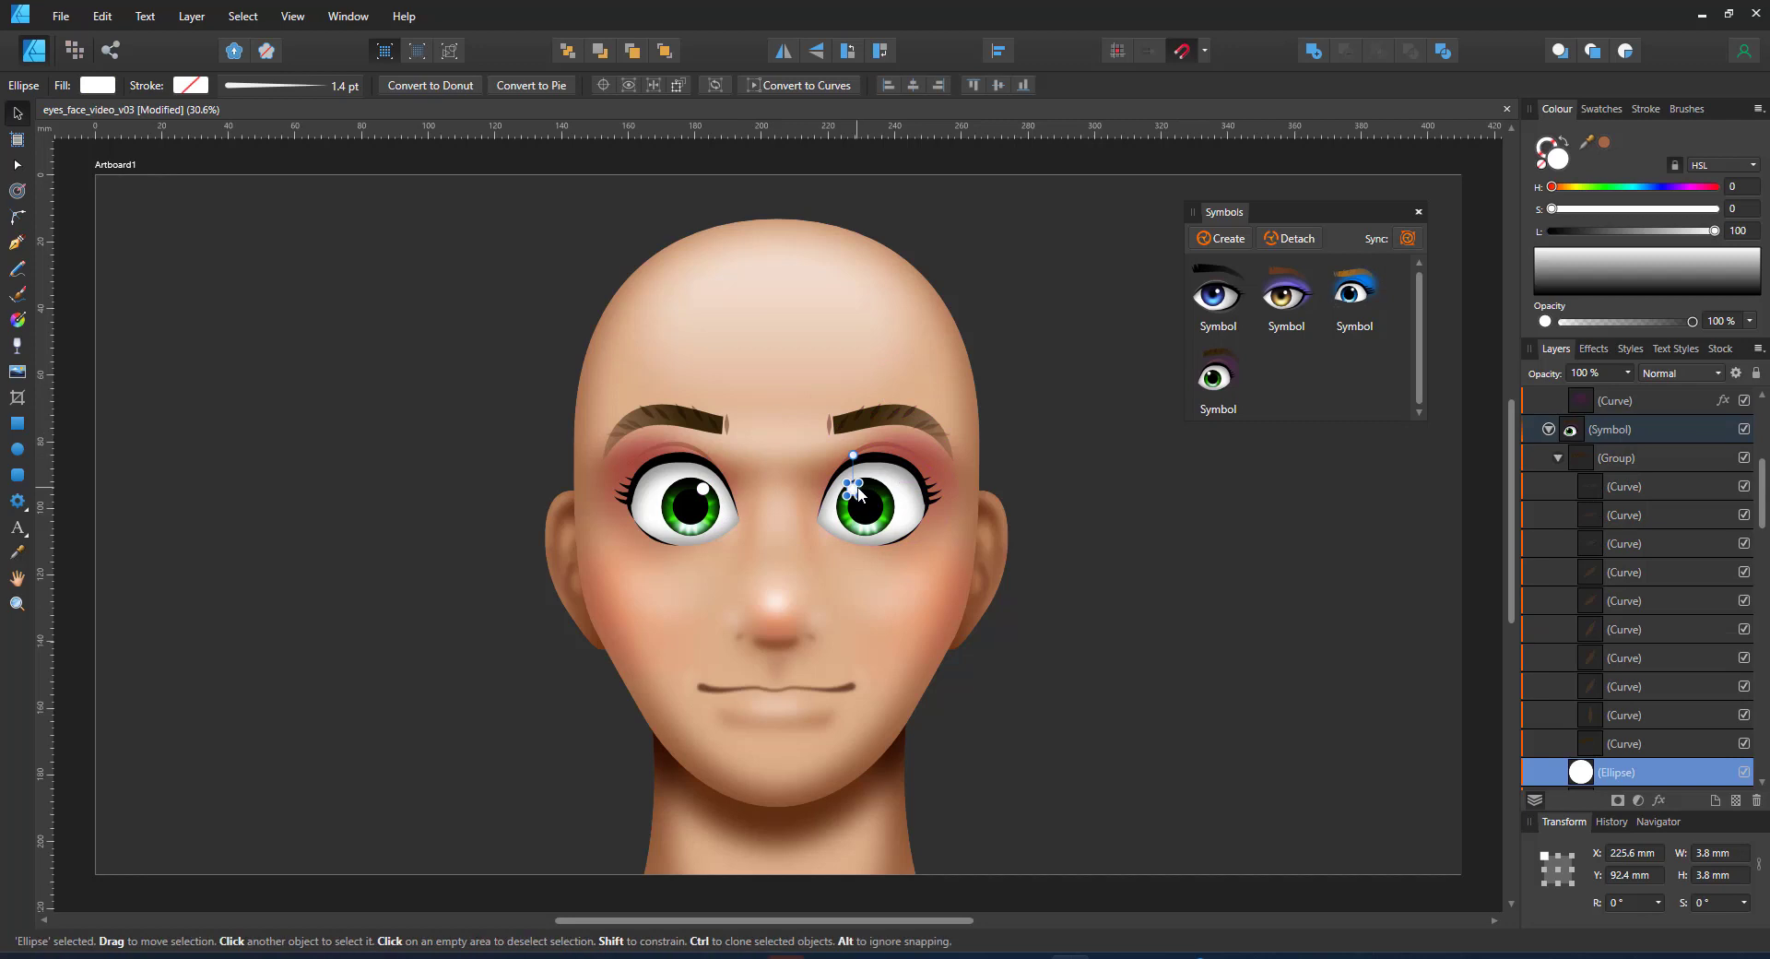
drag(883, 489, 883, 490)
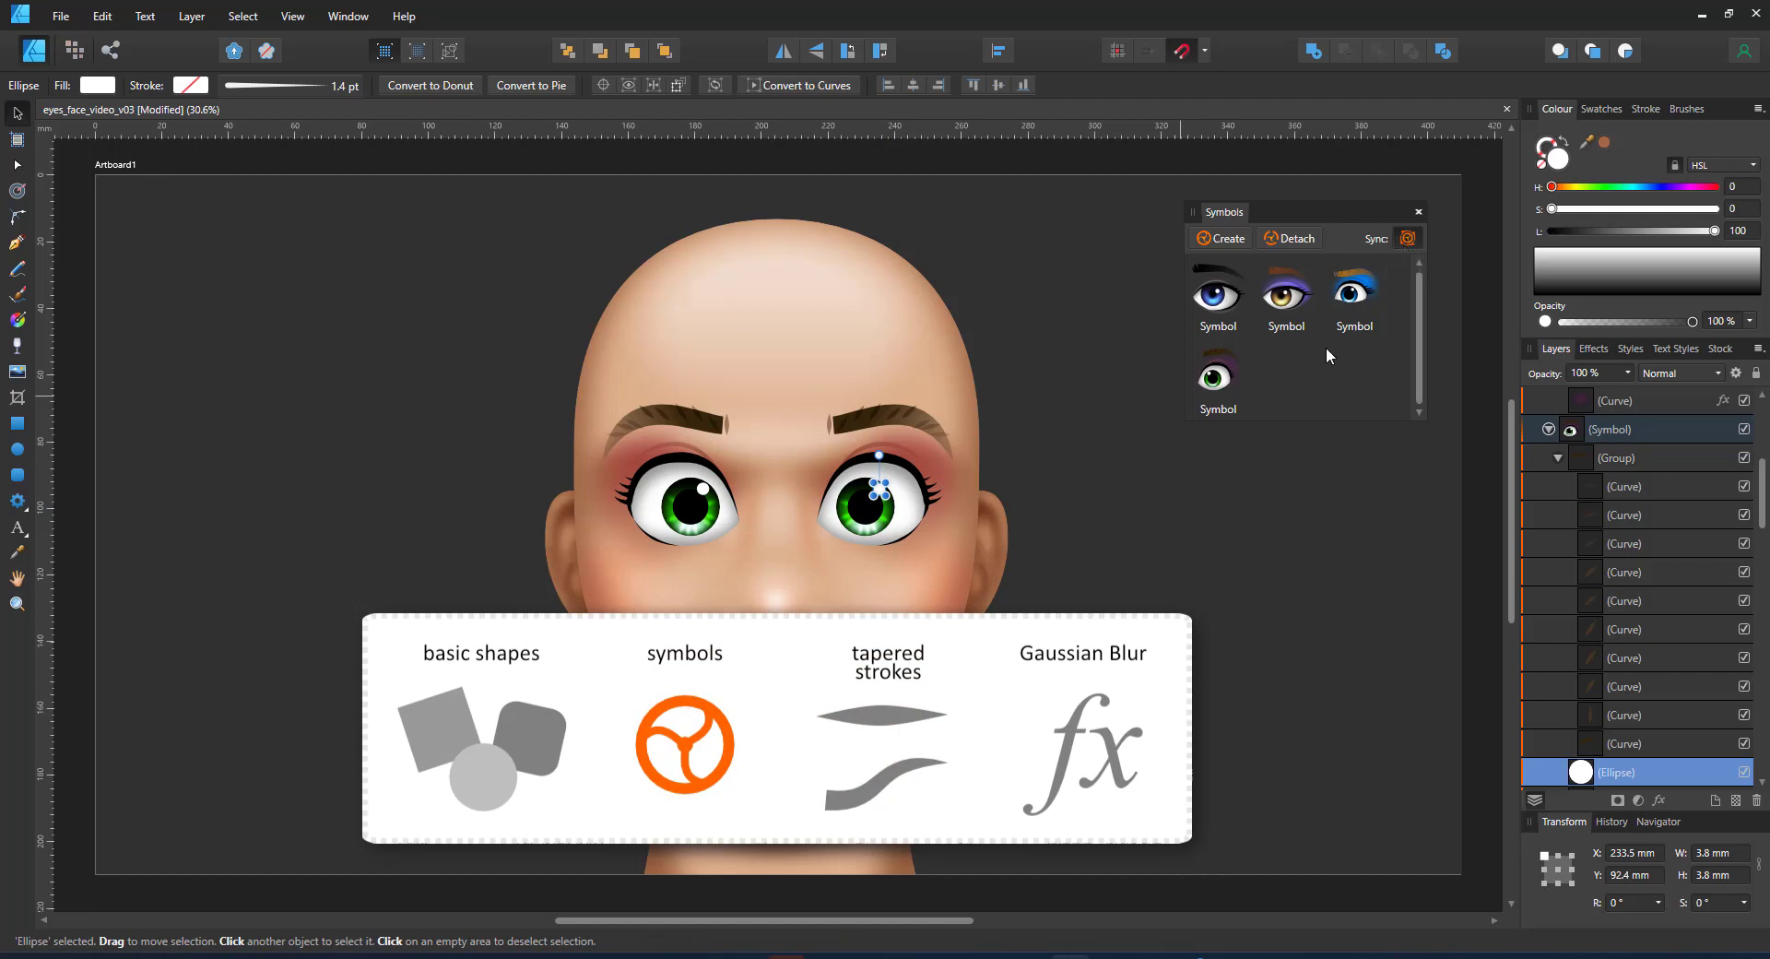
click(1154, 546)
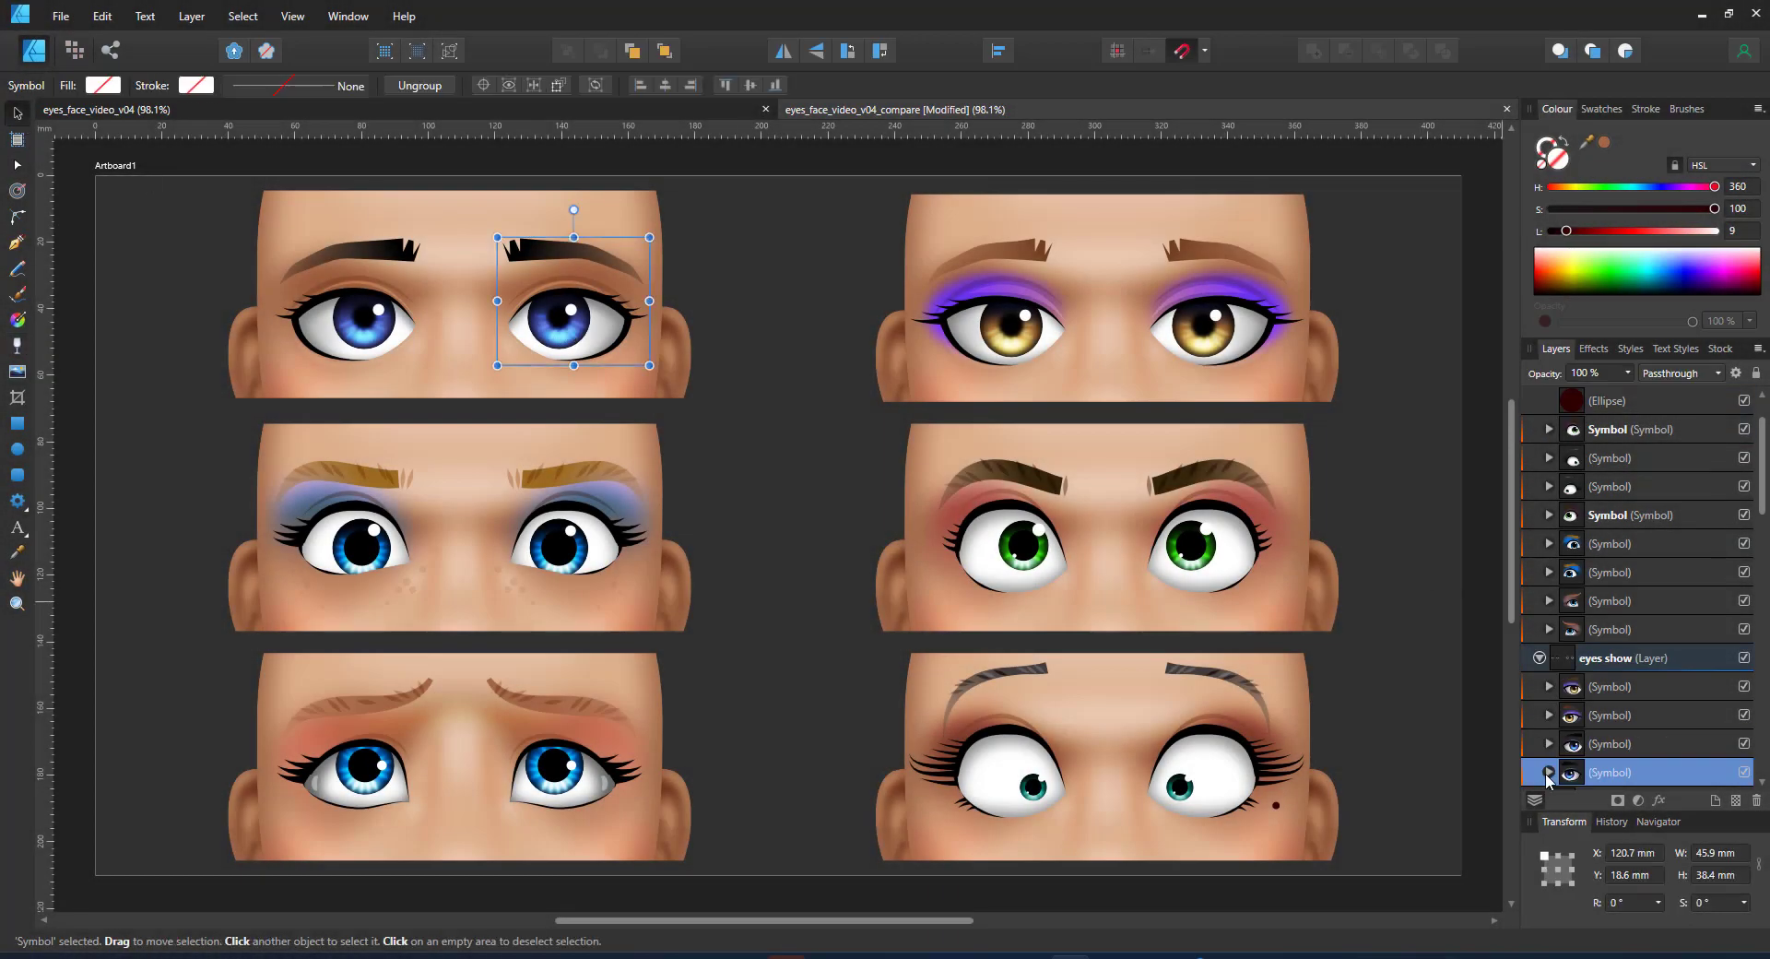
In the comparison file, shrink the dark blue iris to about 12 mm and place it lower in the eye.
click(1549, 775)
click(1632, 698)
drag(562, 285, 556, 334)
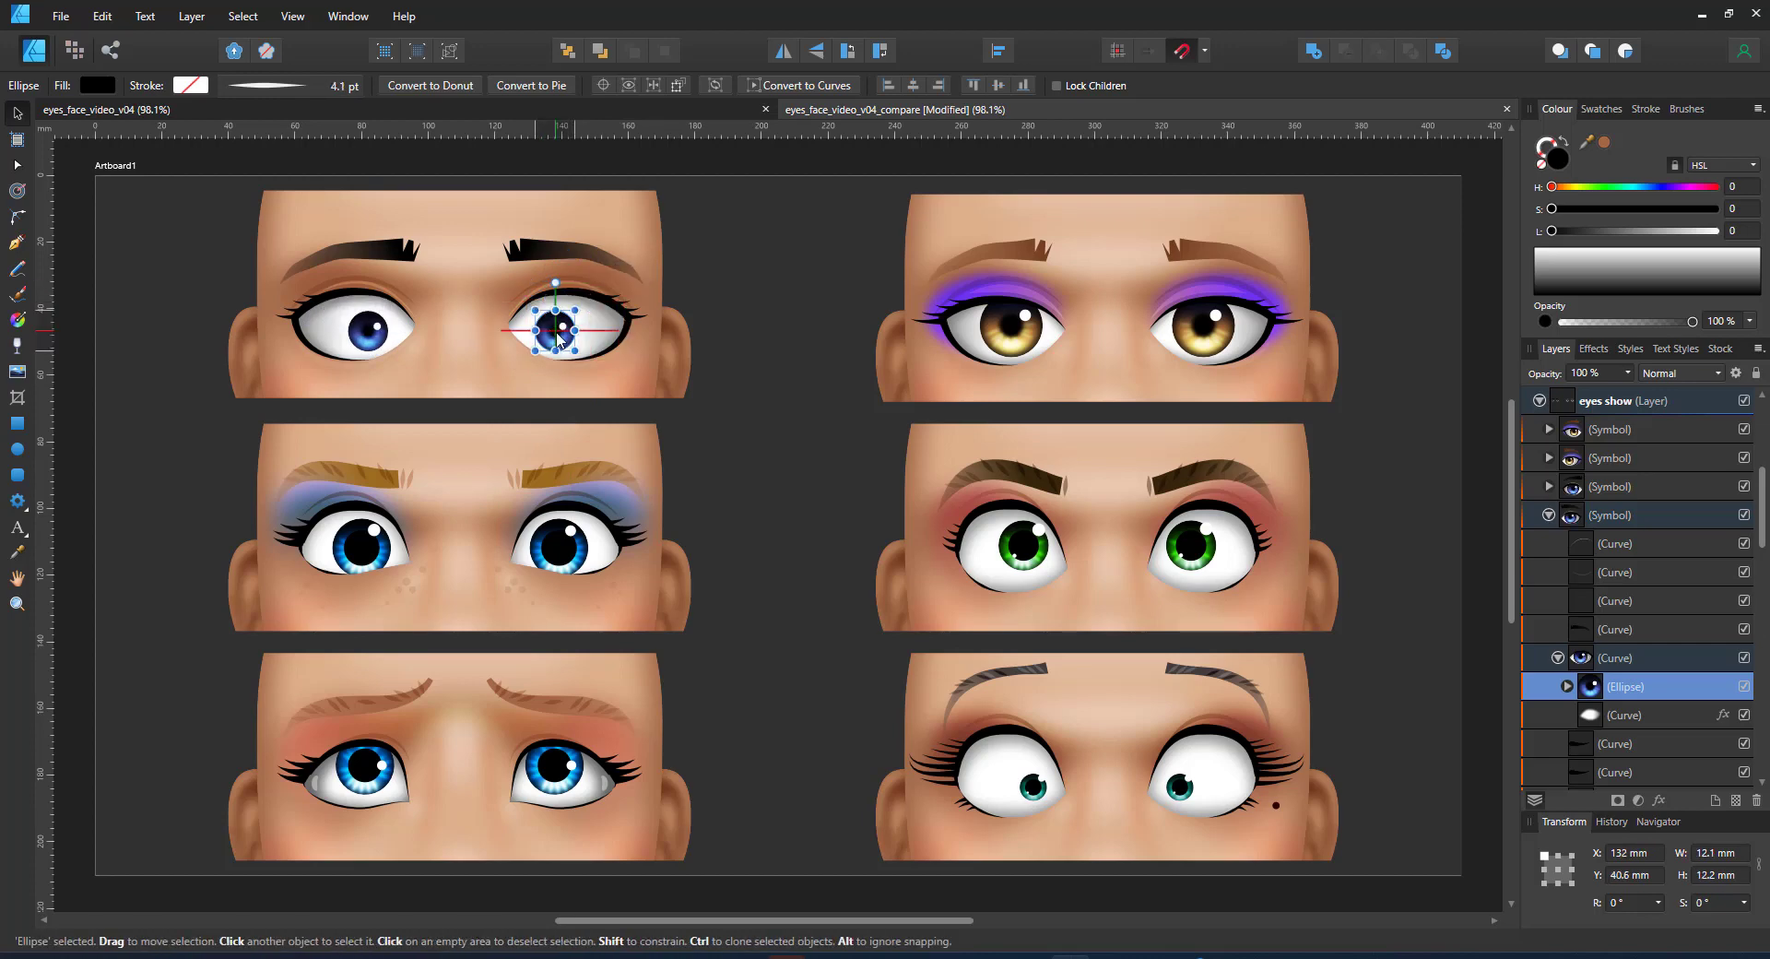
click(620, 364)
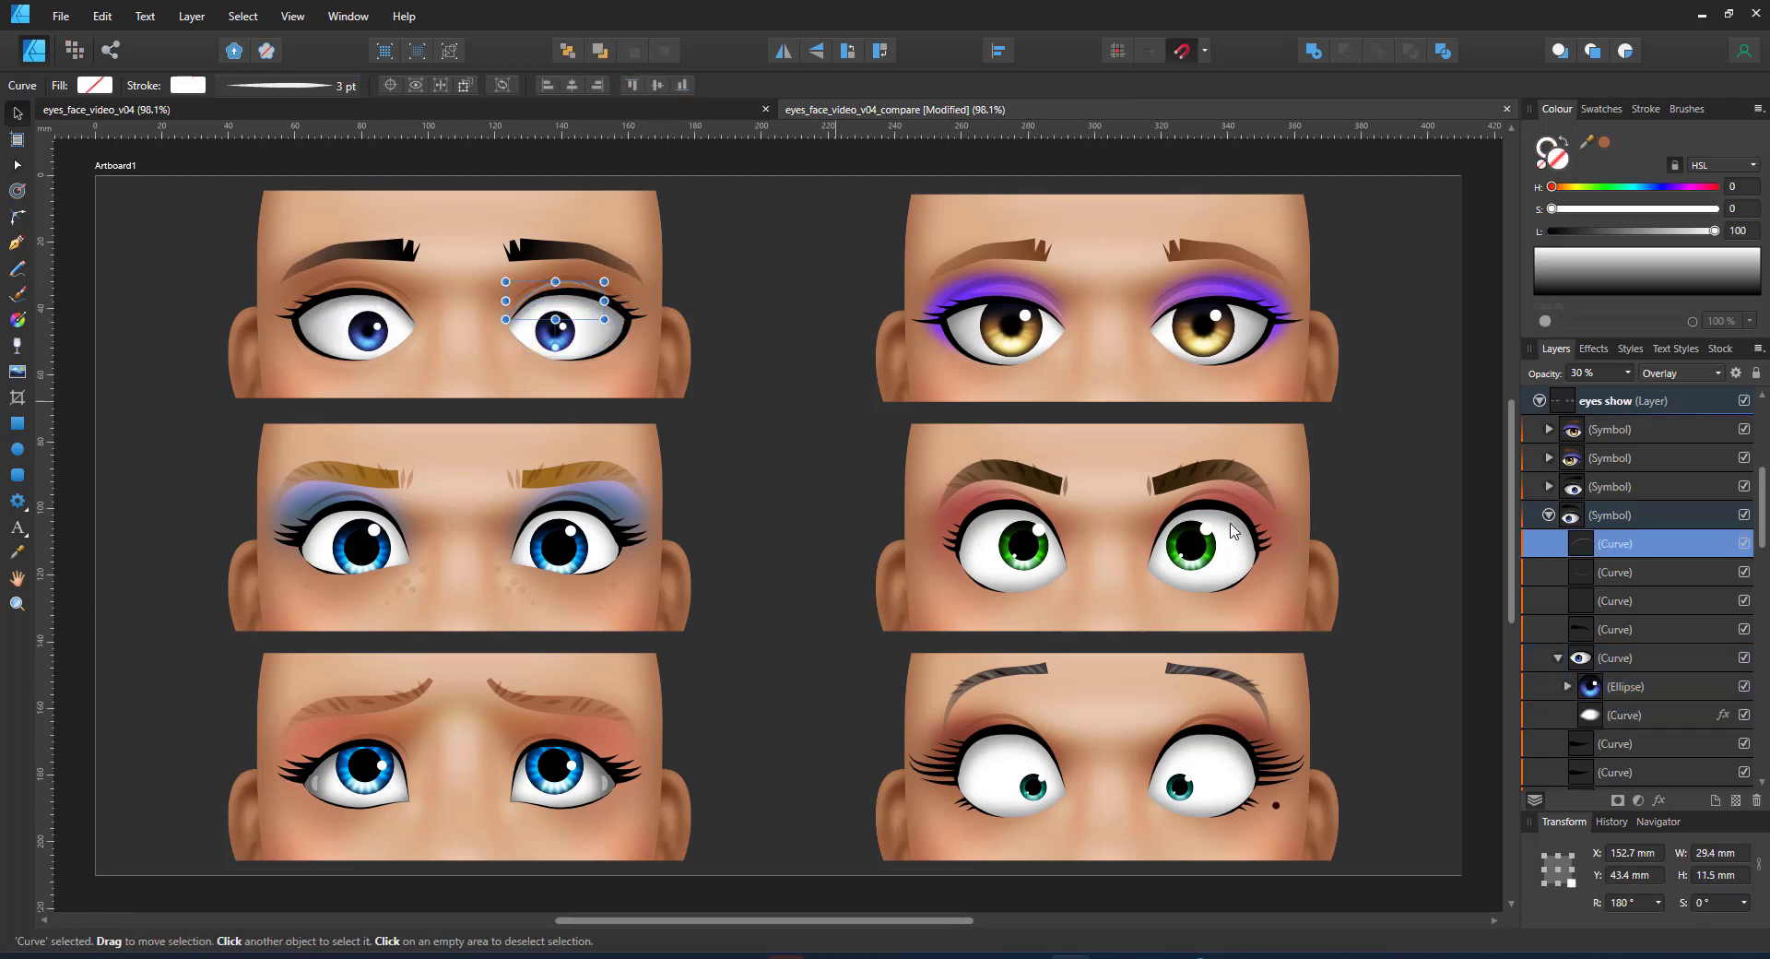
Turn on Lock Children for the blue-eyed face's eye outline and stretch its upper edge upward.
click(1614, 517)
click(1600, 659)
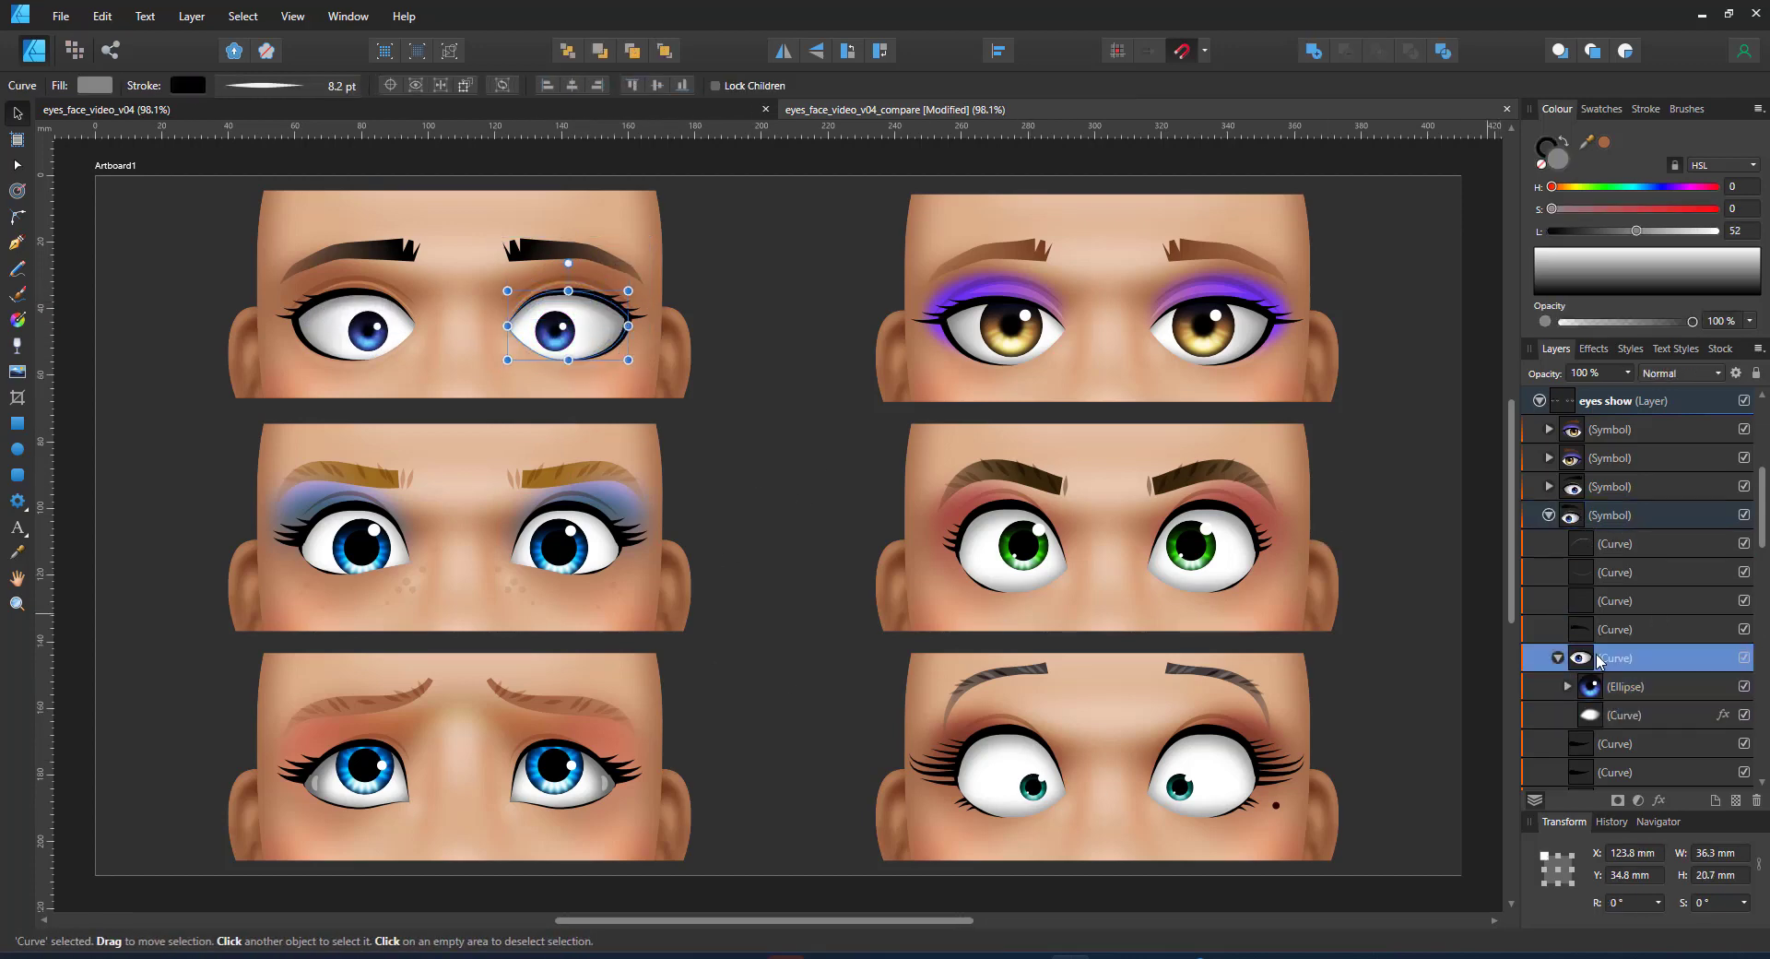
click(731, 90)
drag(568, 290, 568, 267)
Raise the eyelid highlight and fold curves to follow the enlarged eye outline.
click(566, 272)
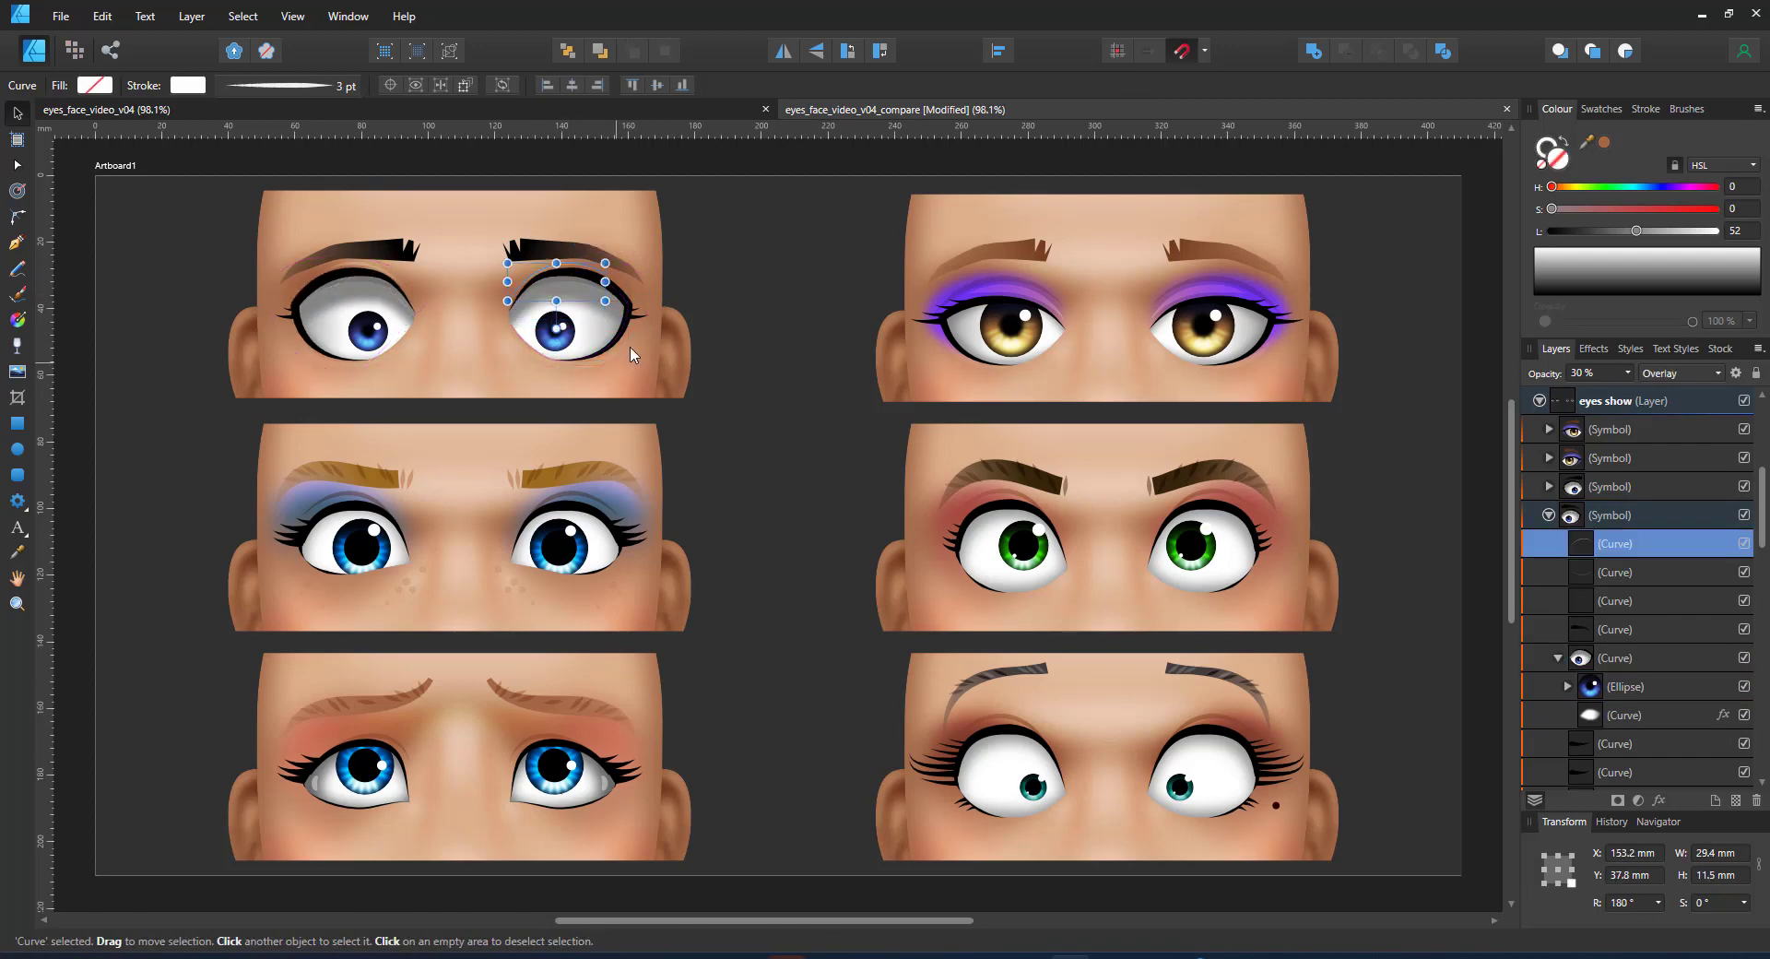
click(567, 268)
click(592, 283)
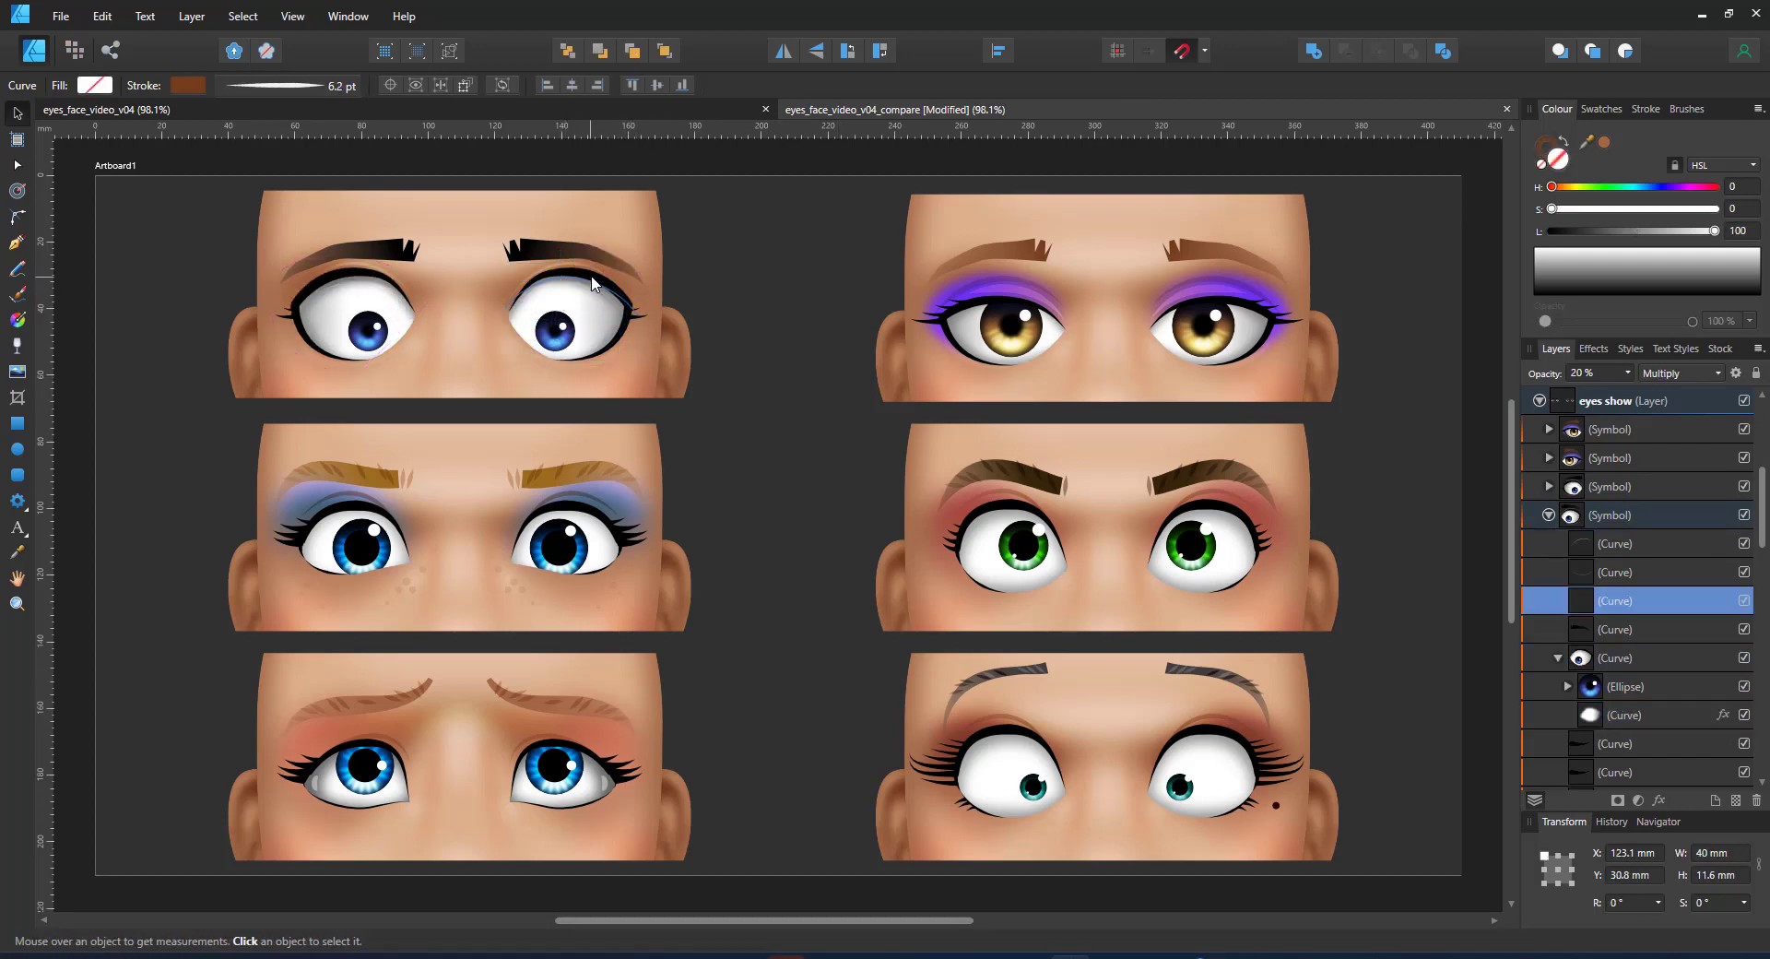
Change the stroke width of the enlarged eye outline.
click(592, 283)
click(263, 84)
click(341, 150)
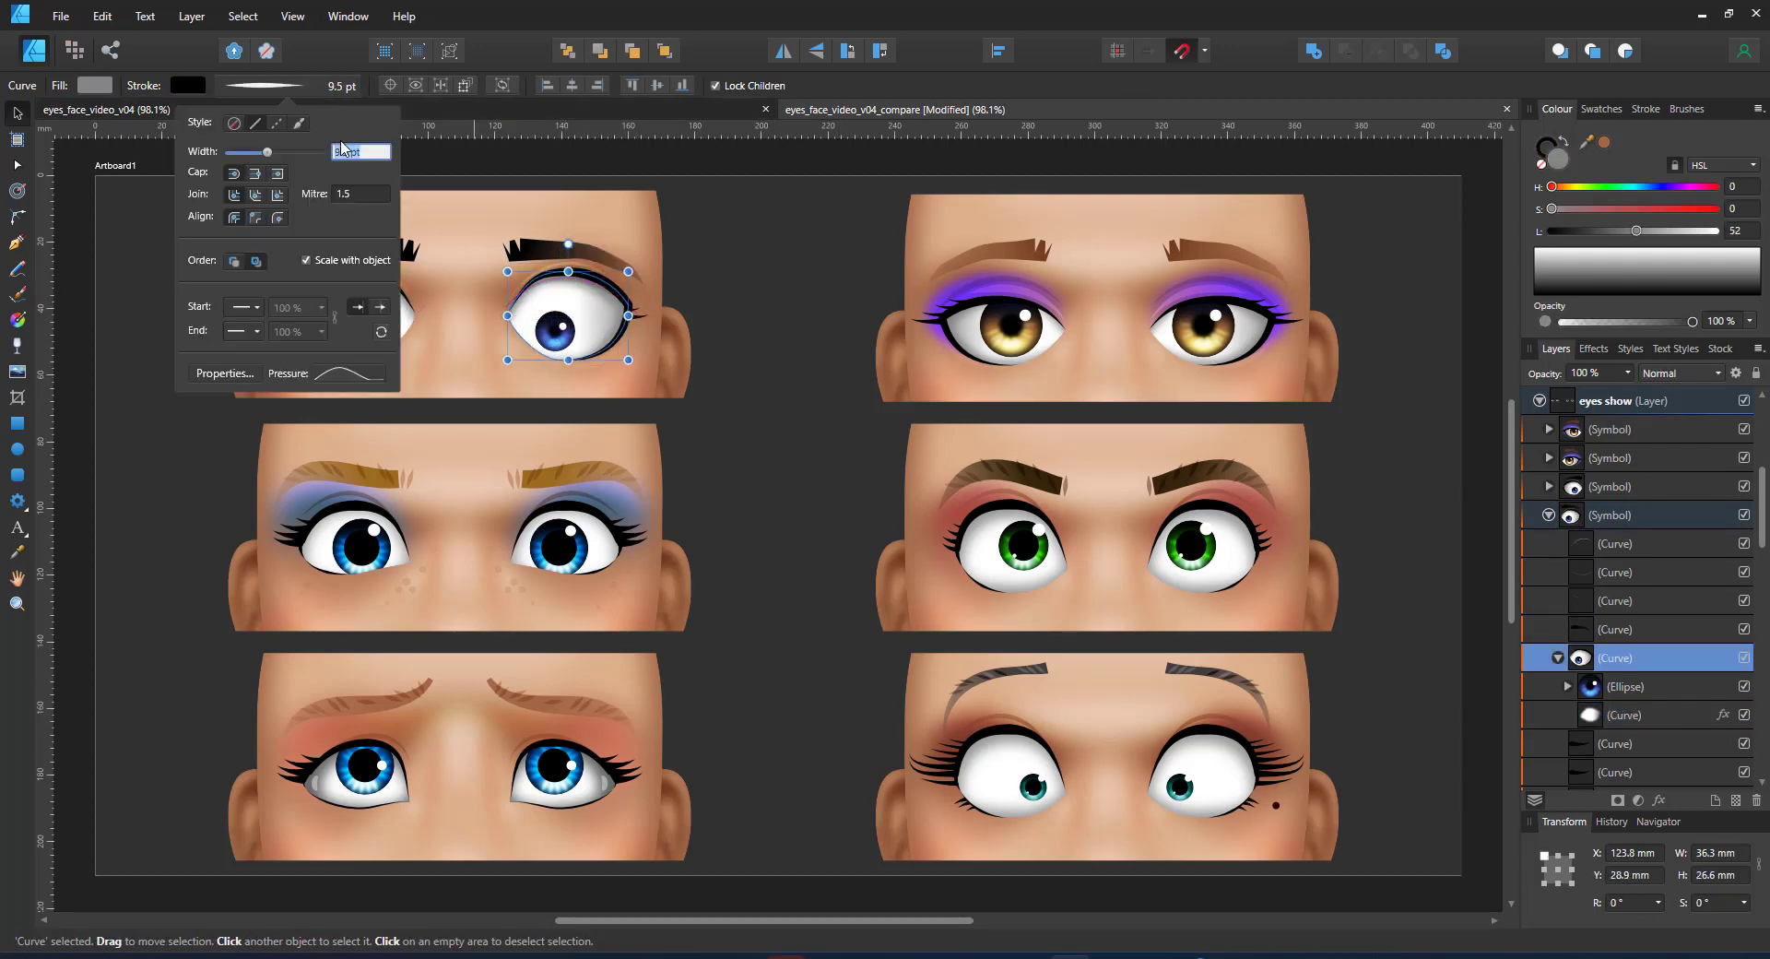
Group the eyelash curves of the enlarged eye and hide the group.
click(1632, 739)
scroll(1629, 739, down, 3)
shift+click(1624, 576)
key(ctrl+g)
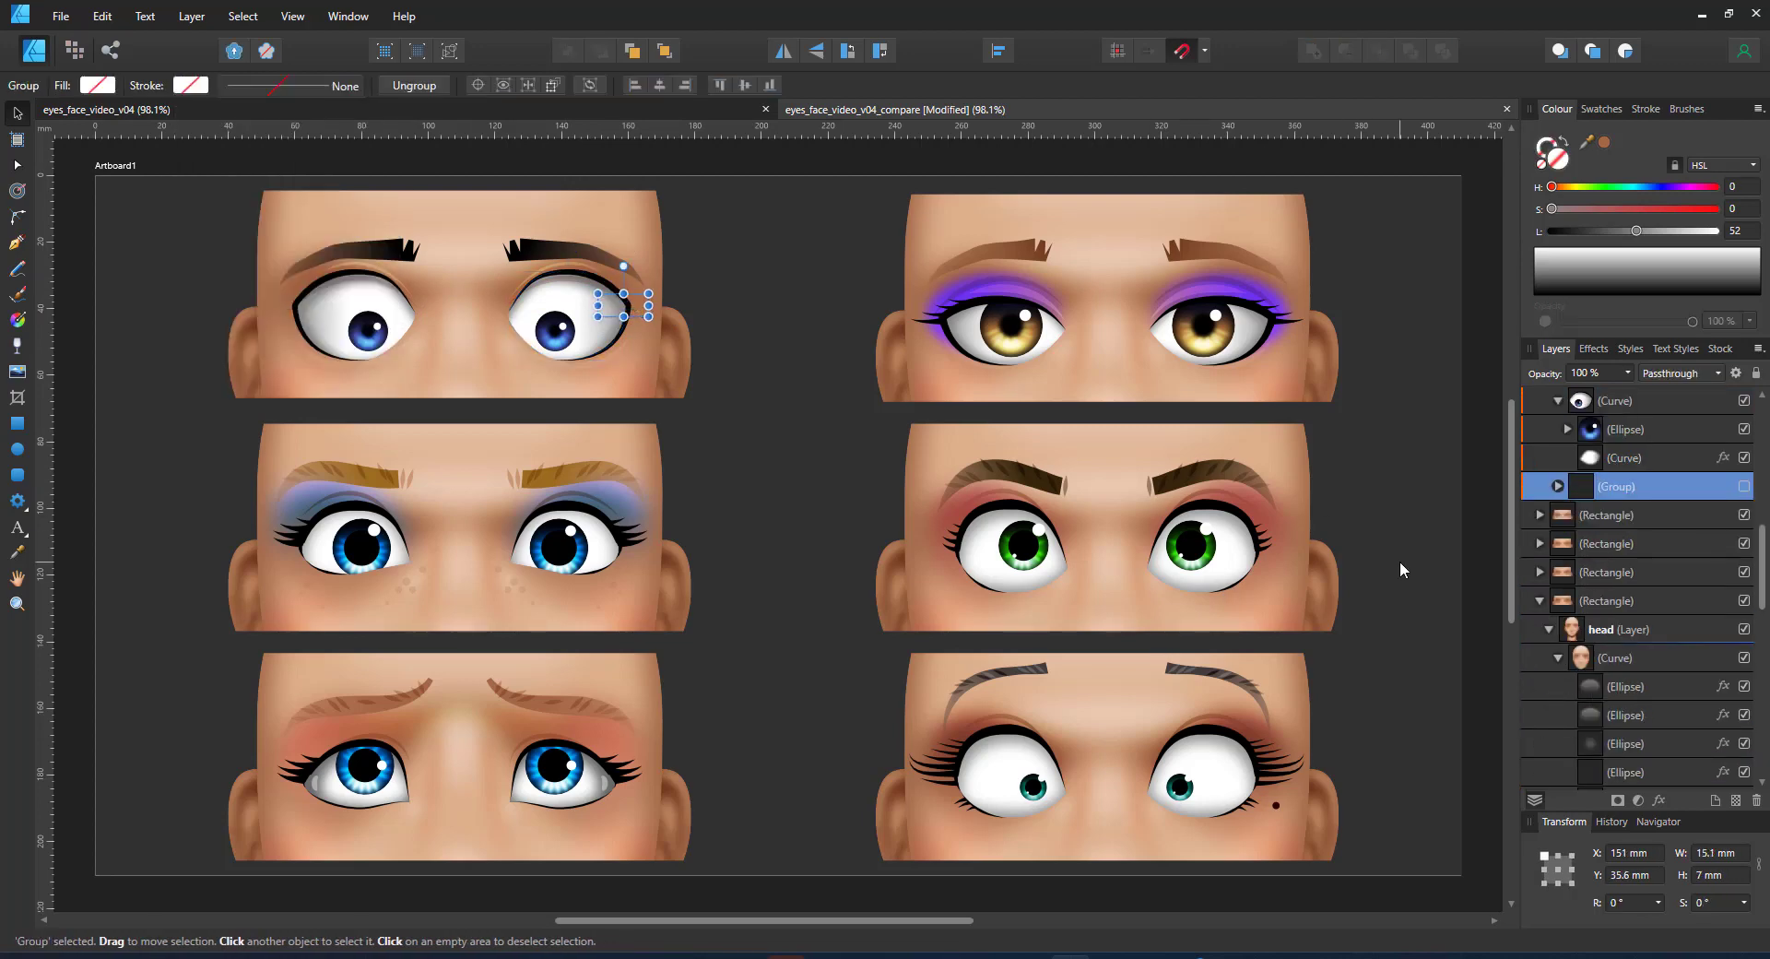
click(1402, 569)
Reshape the black eyebrow by raising its middle nodes into a high, pointed arch.
drag(583, 251, 865, 432)
double_click(784, 400)
key(a)
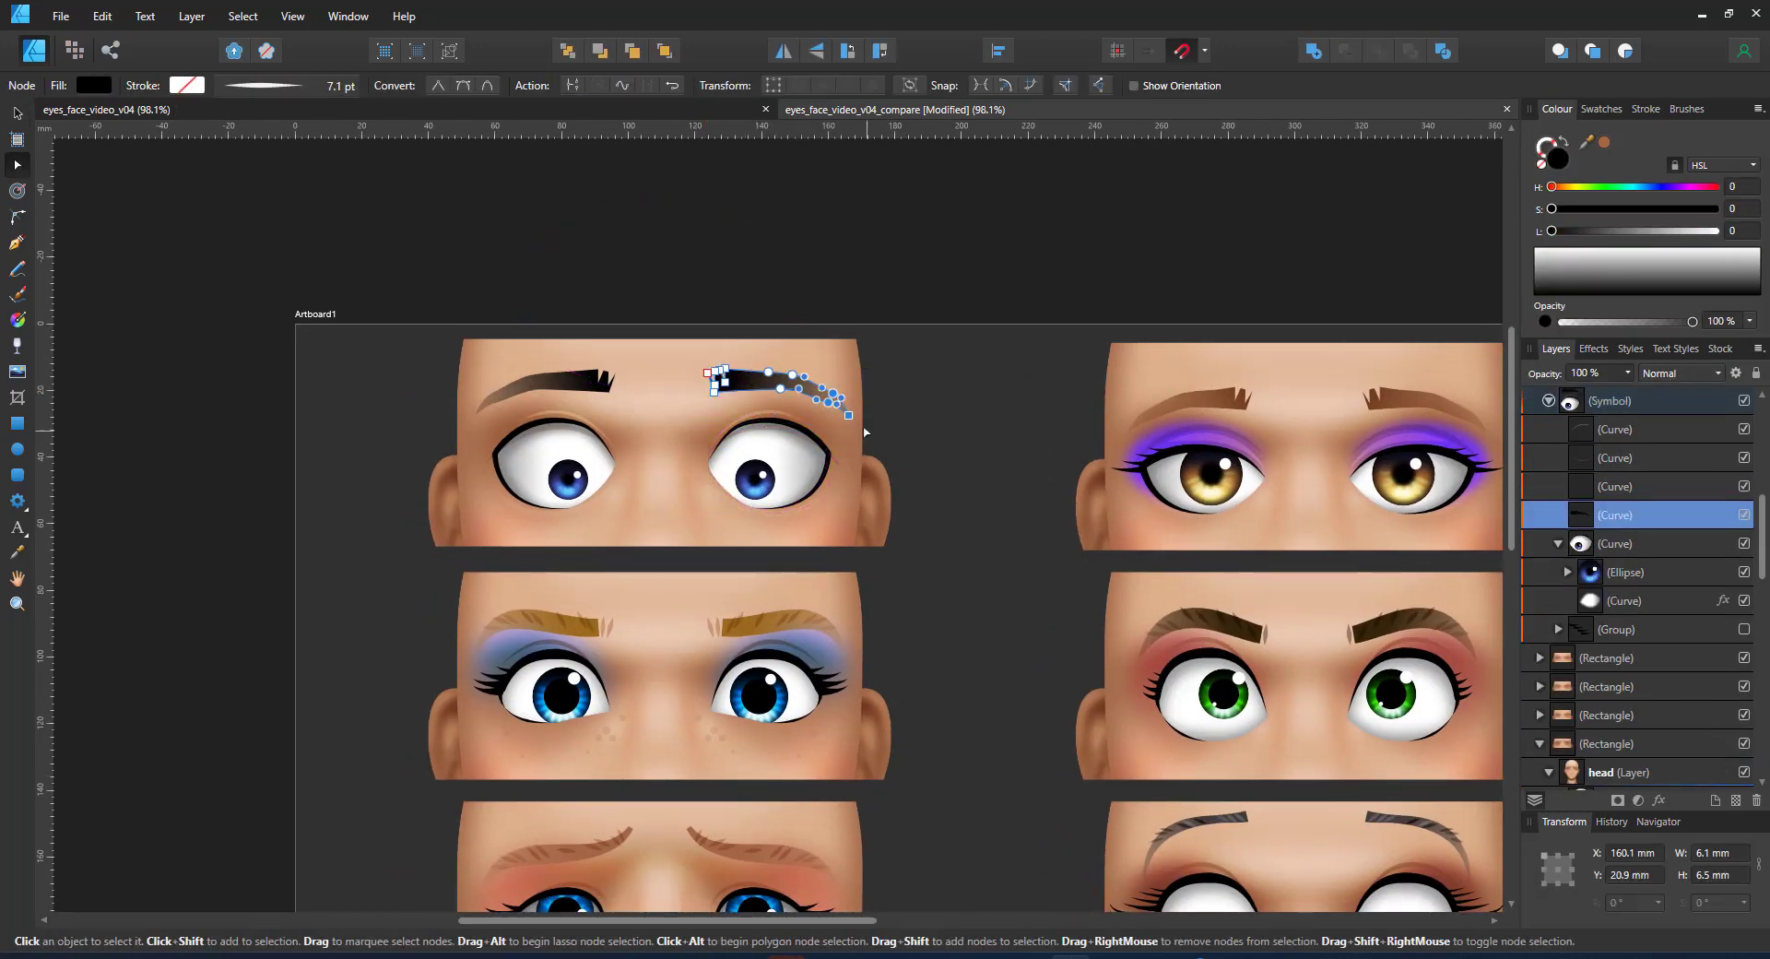
drag(751, 348, 793, 359)
click(901, 410)
click(840, 406)
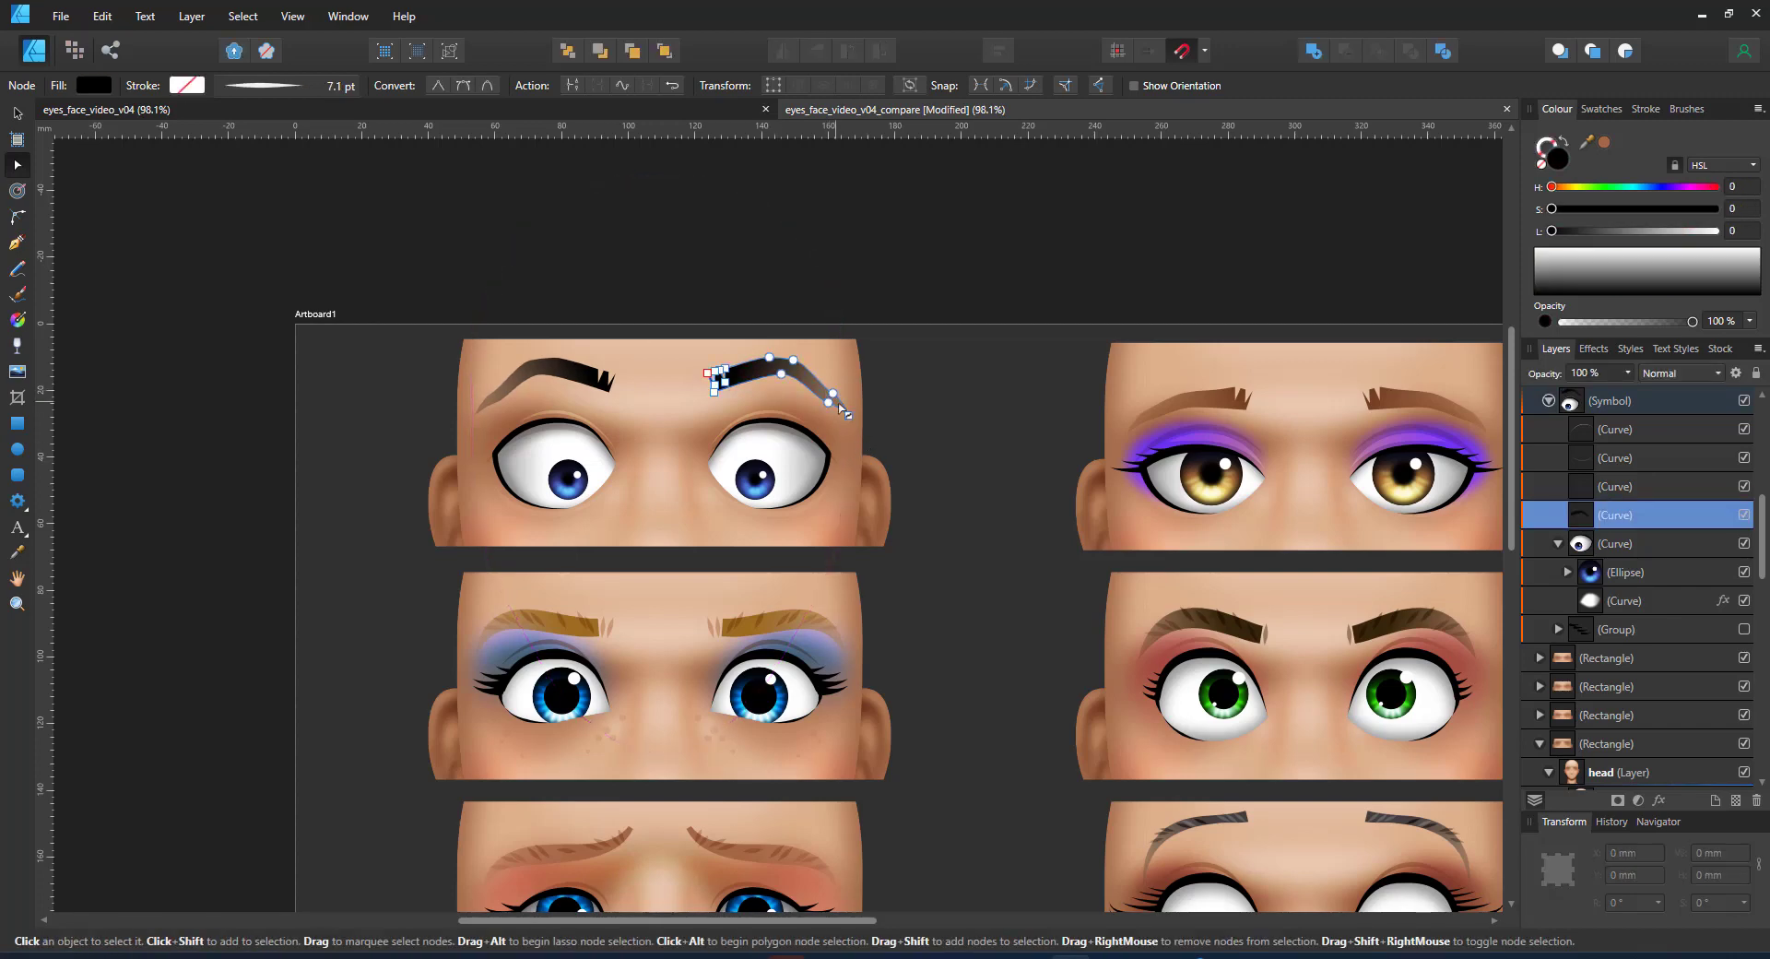
key(ctrl+d)
scroll(786, 457, down, 4)
key(ctrl+0)
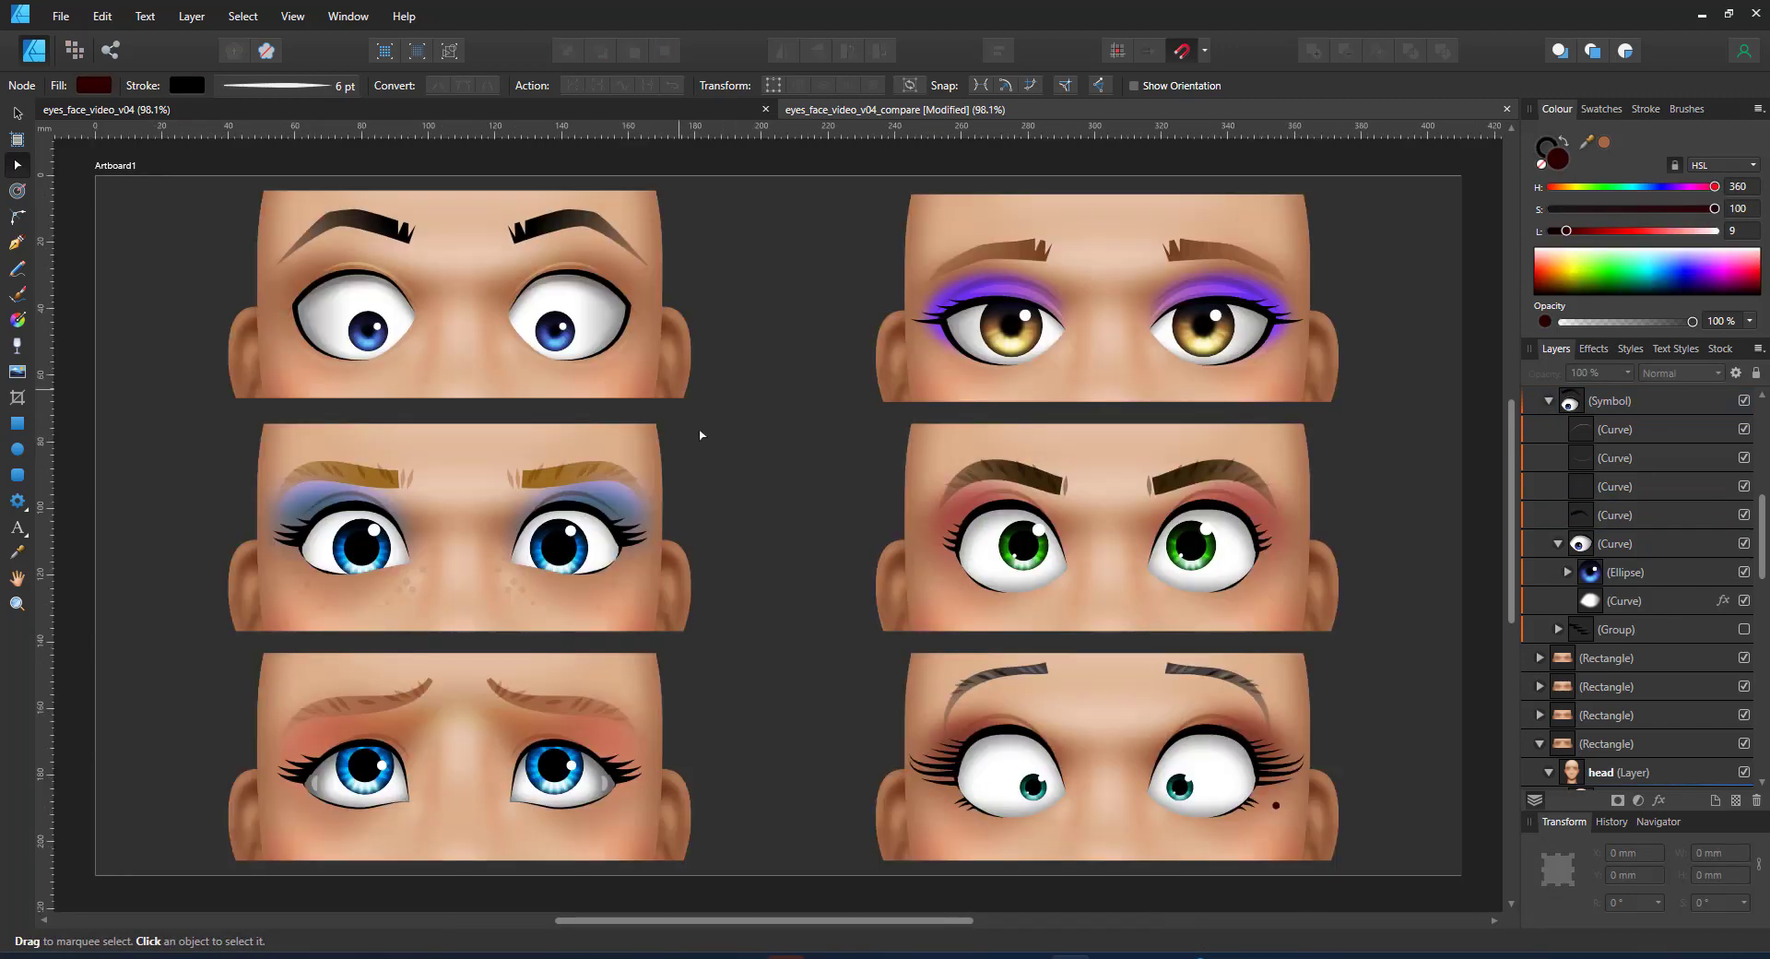
Recolour the base ellipse of the dark blue iris to green, HSL 144, 40, 49.
click(1568, 572)
scroll(1632, 497, down, 3)
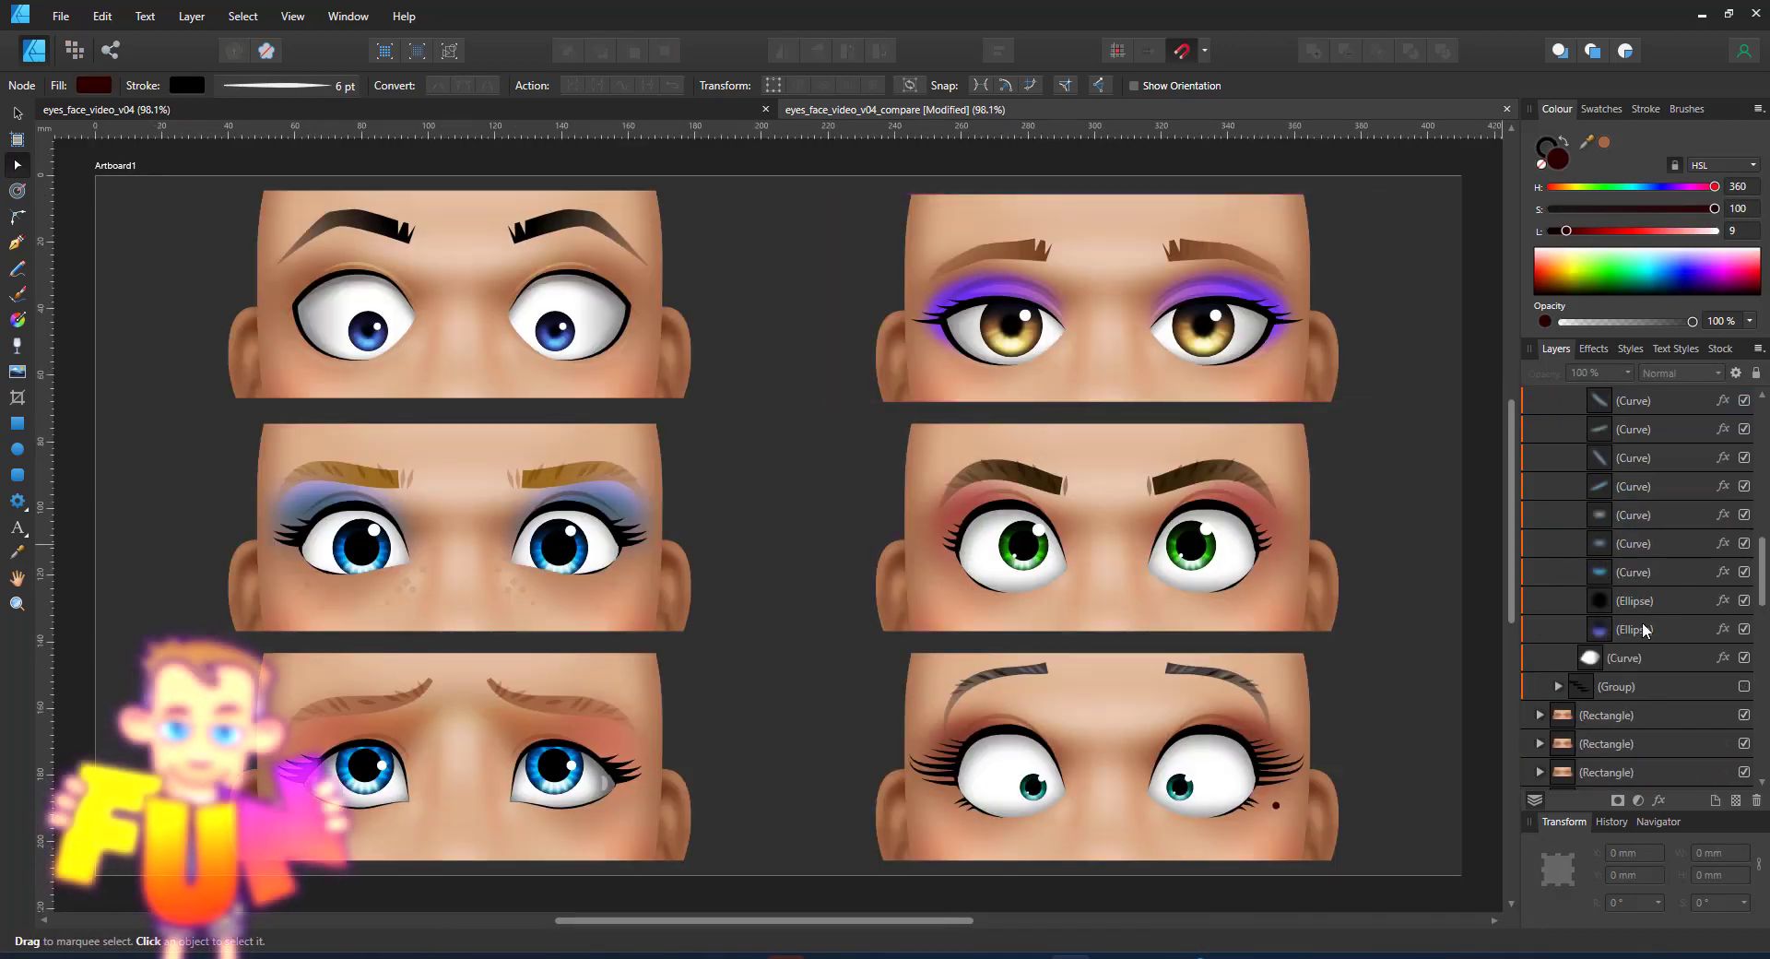
click(1637, 629)
click(1634, 230)
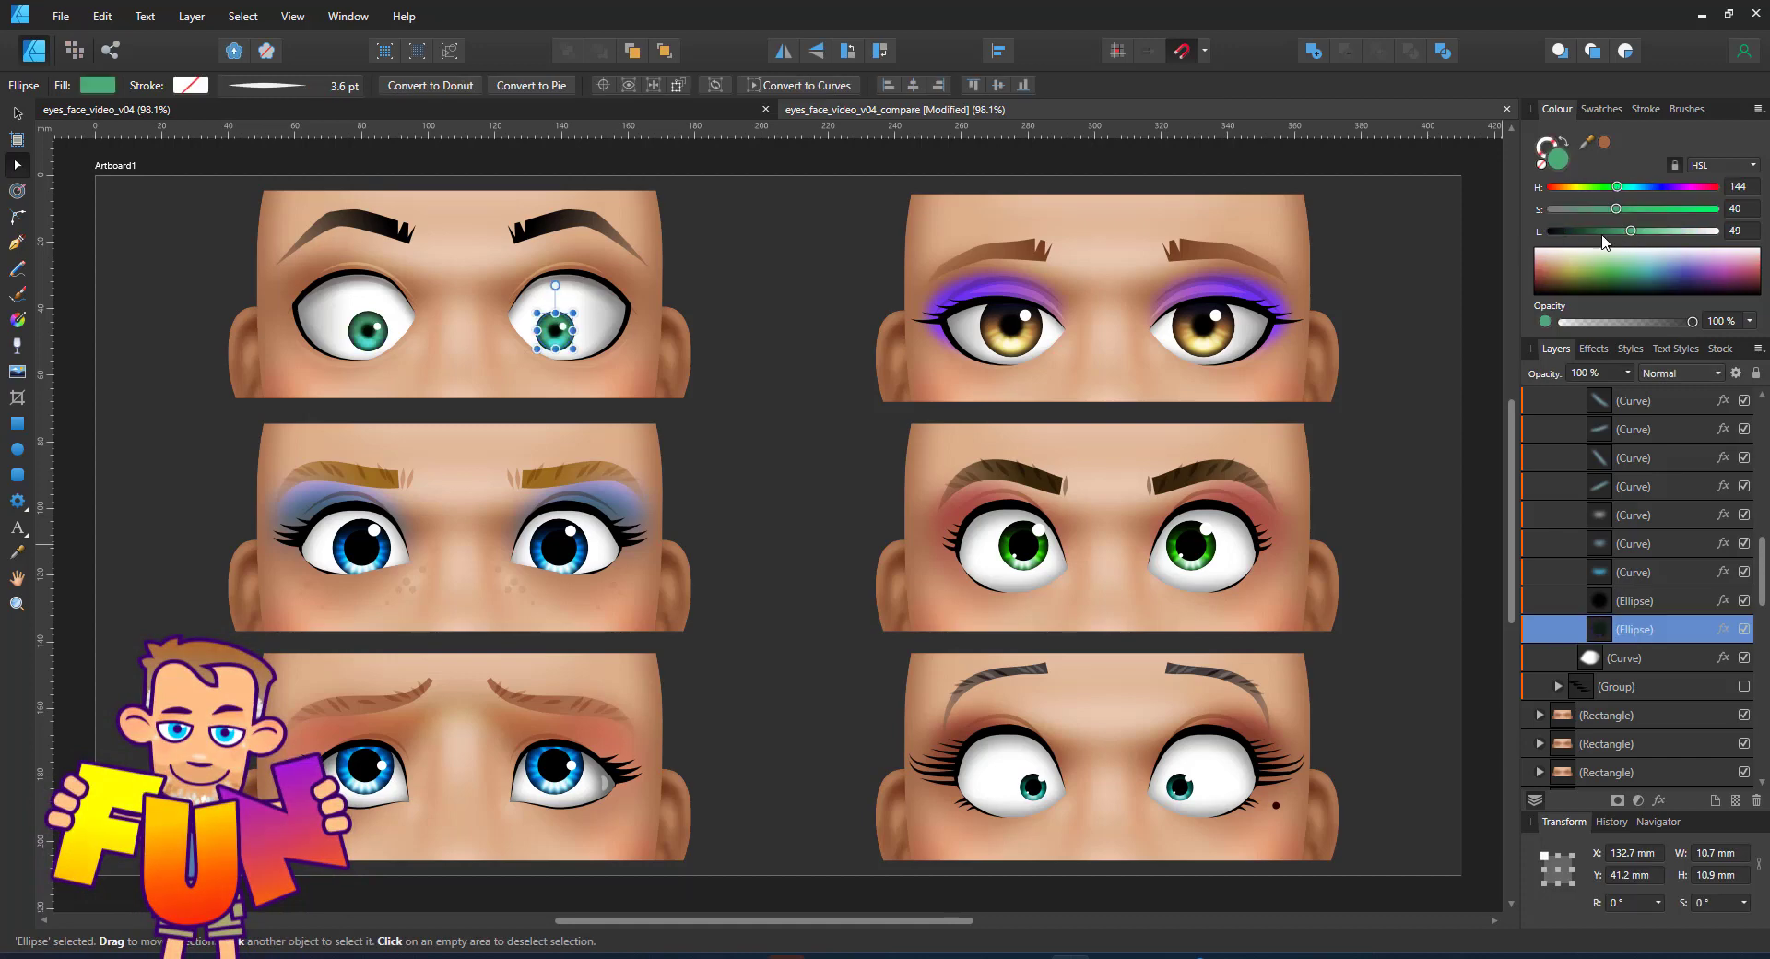
Resize the black pupil ellipse of the green iris to about 7.6 mm.
click(1645, 600)
scroll(546, 330, up, 5)
drag(589, 312, 607, 295)
scroll(632, 342, down, 8)
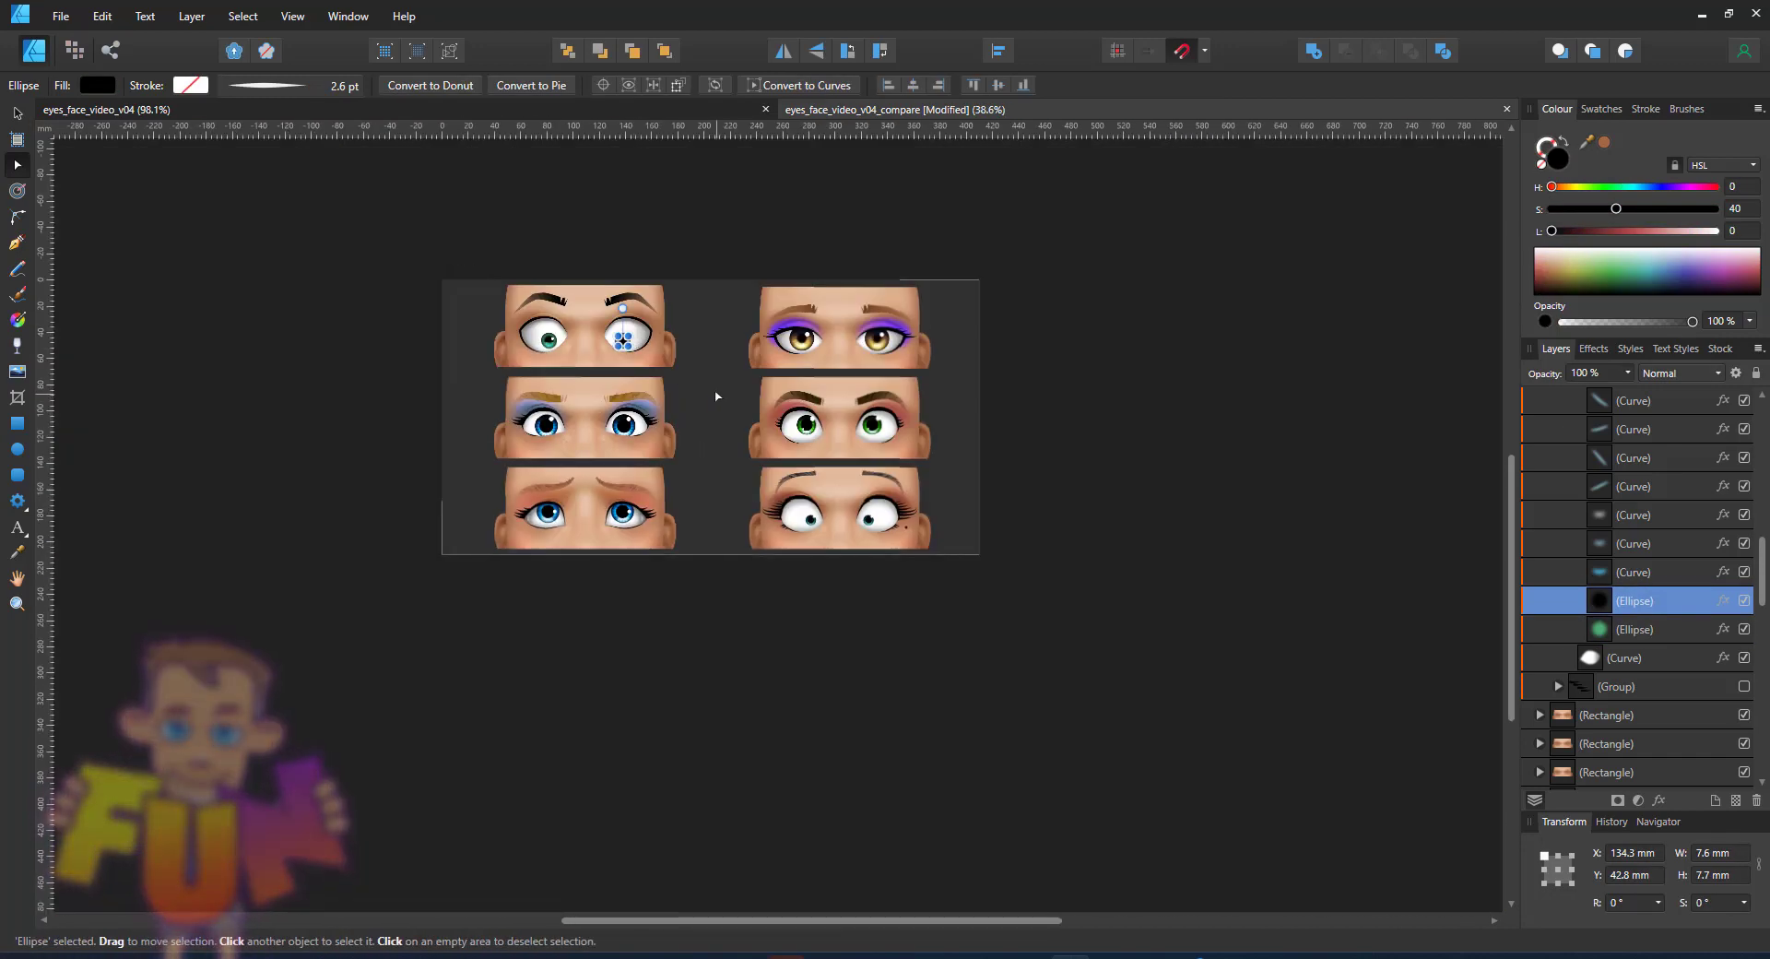
Move the bright green iris down to the lower edge of the eye on the face with dark brown brows.
scroll(646, 304, up, 3)
click(735, 282)
key(ctrl+0)
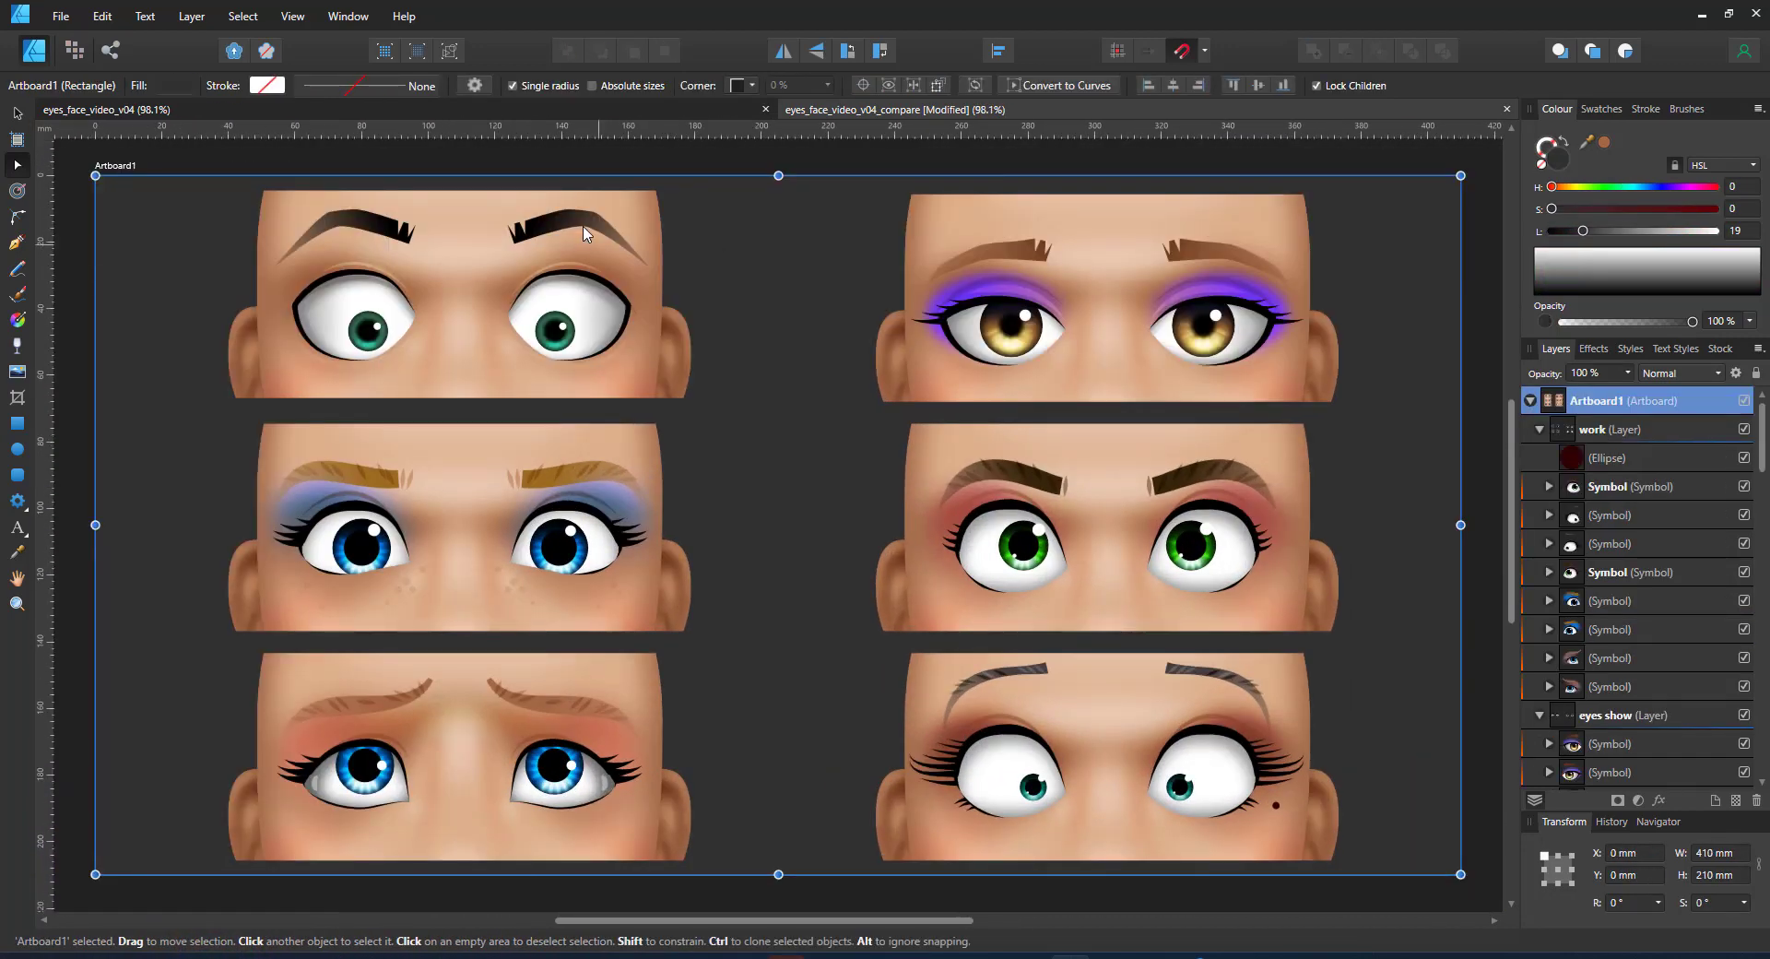
ctrl+click(1196, 553)
click(1626, 747)
mouse_move(1196, 561)
mouse_down()
mouse_move(1218, 541)
mouse_move(1206, 593)
mouse_move(1213, 555)
mouse_up()
Move the large white highlight of the right green eye down onto the upper right of its lowered iris.
click(1223, 542)
key(v)
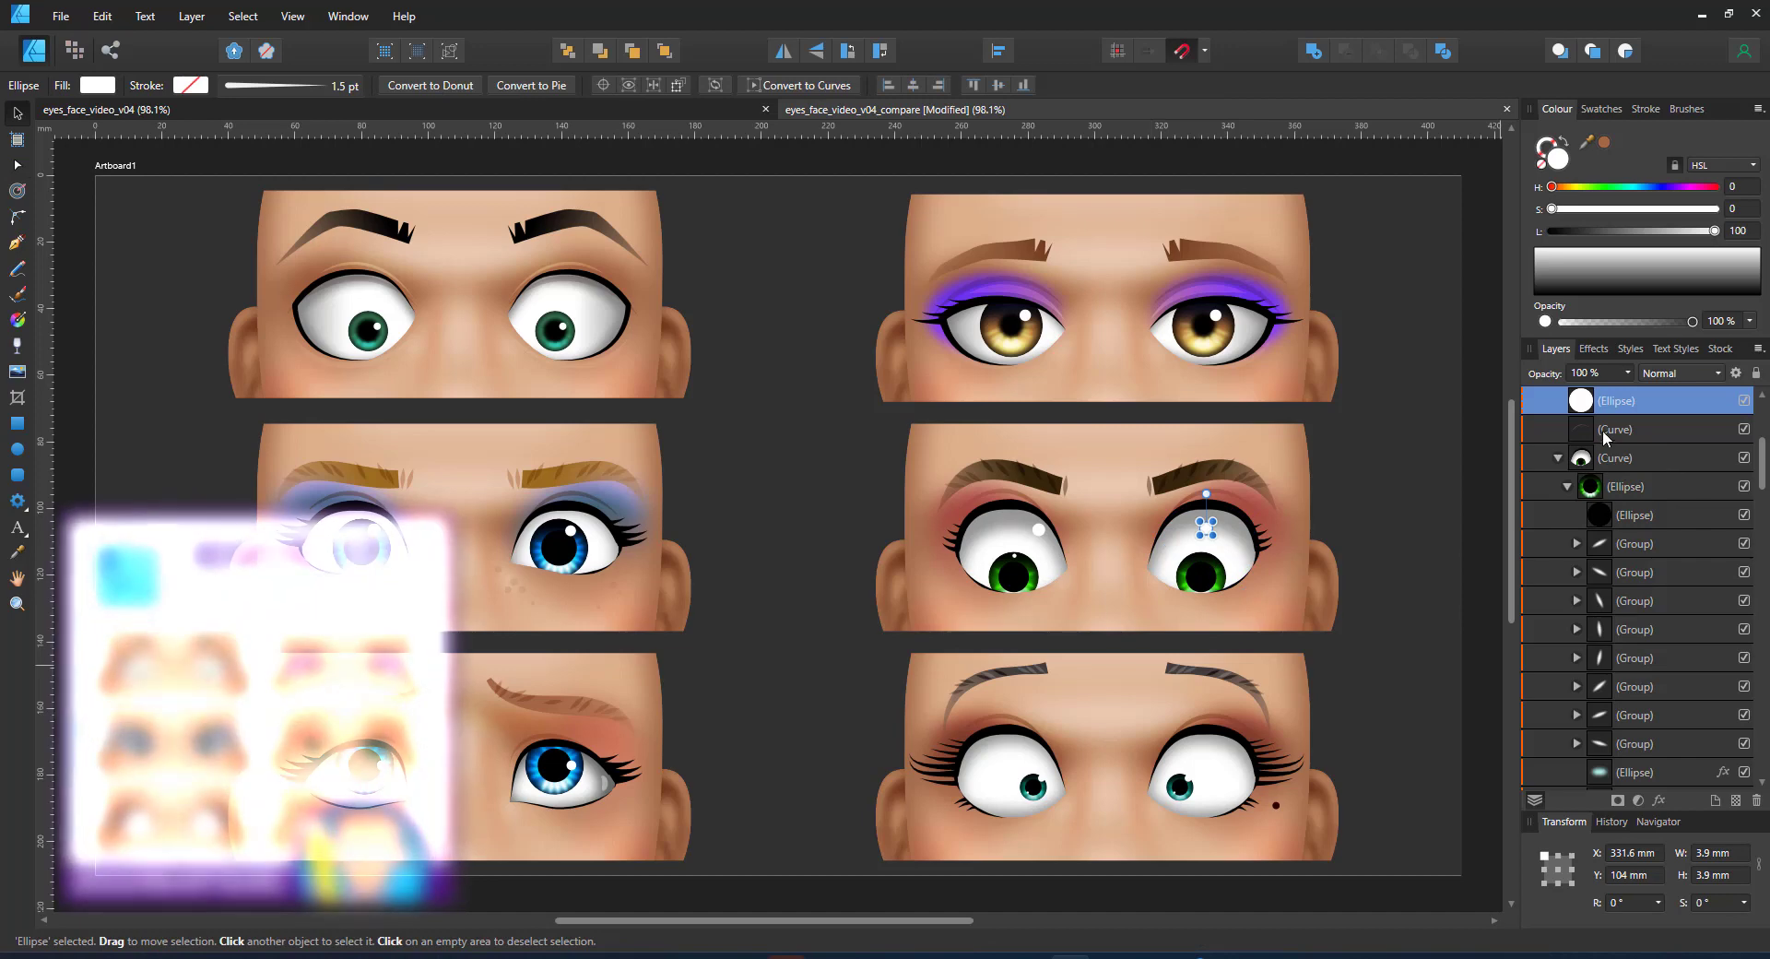
scroll(1603, 433, up, 3)
shift+click(1603, 544)
shift+click(1603, 629)
click(1603, 545)
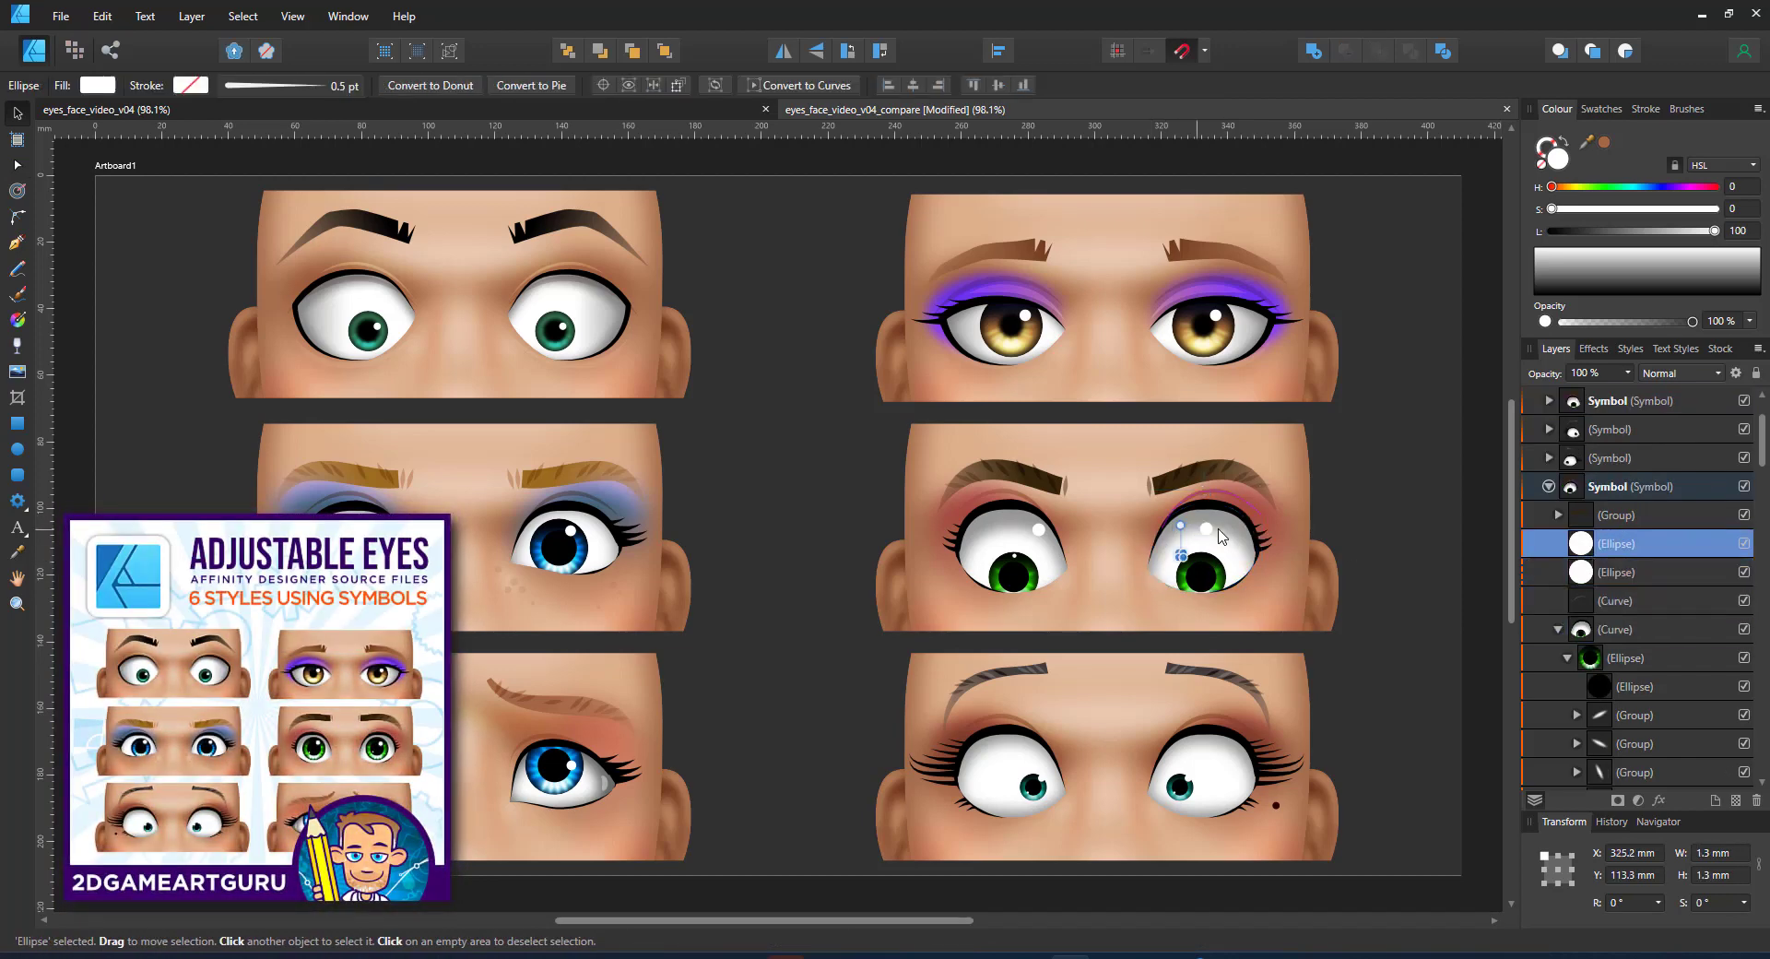
scroll(1228, 576, up, 1)
shift+click(1200, 517)
drag(1200, 516, 1207, 558)
Move the large white highlight of the left green eye down onto its lowered iris to match the other eye.
click(993, 517)
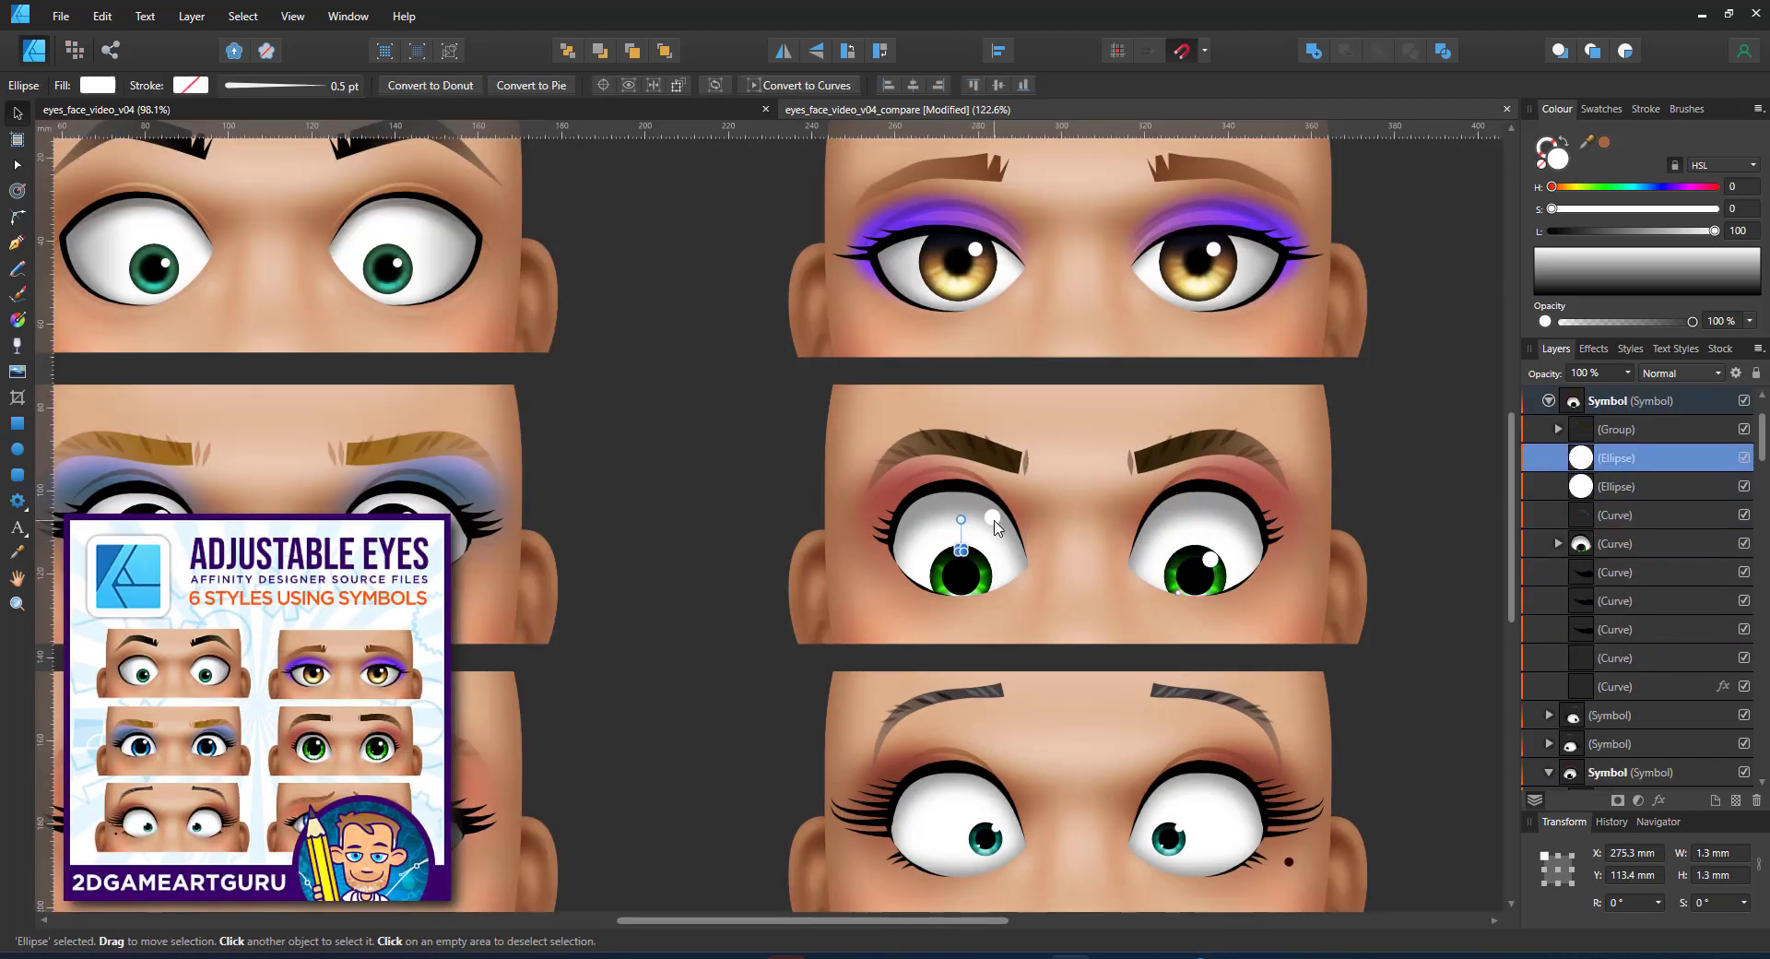
drag(992, 517, 977, 562)
click(1007, 558)
scroll(1088, 581, down, 4)
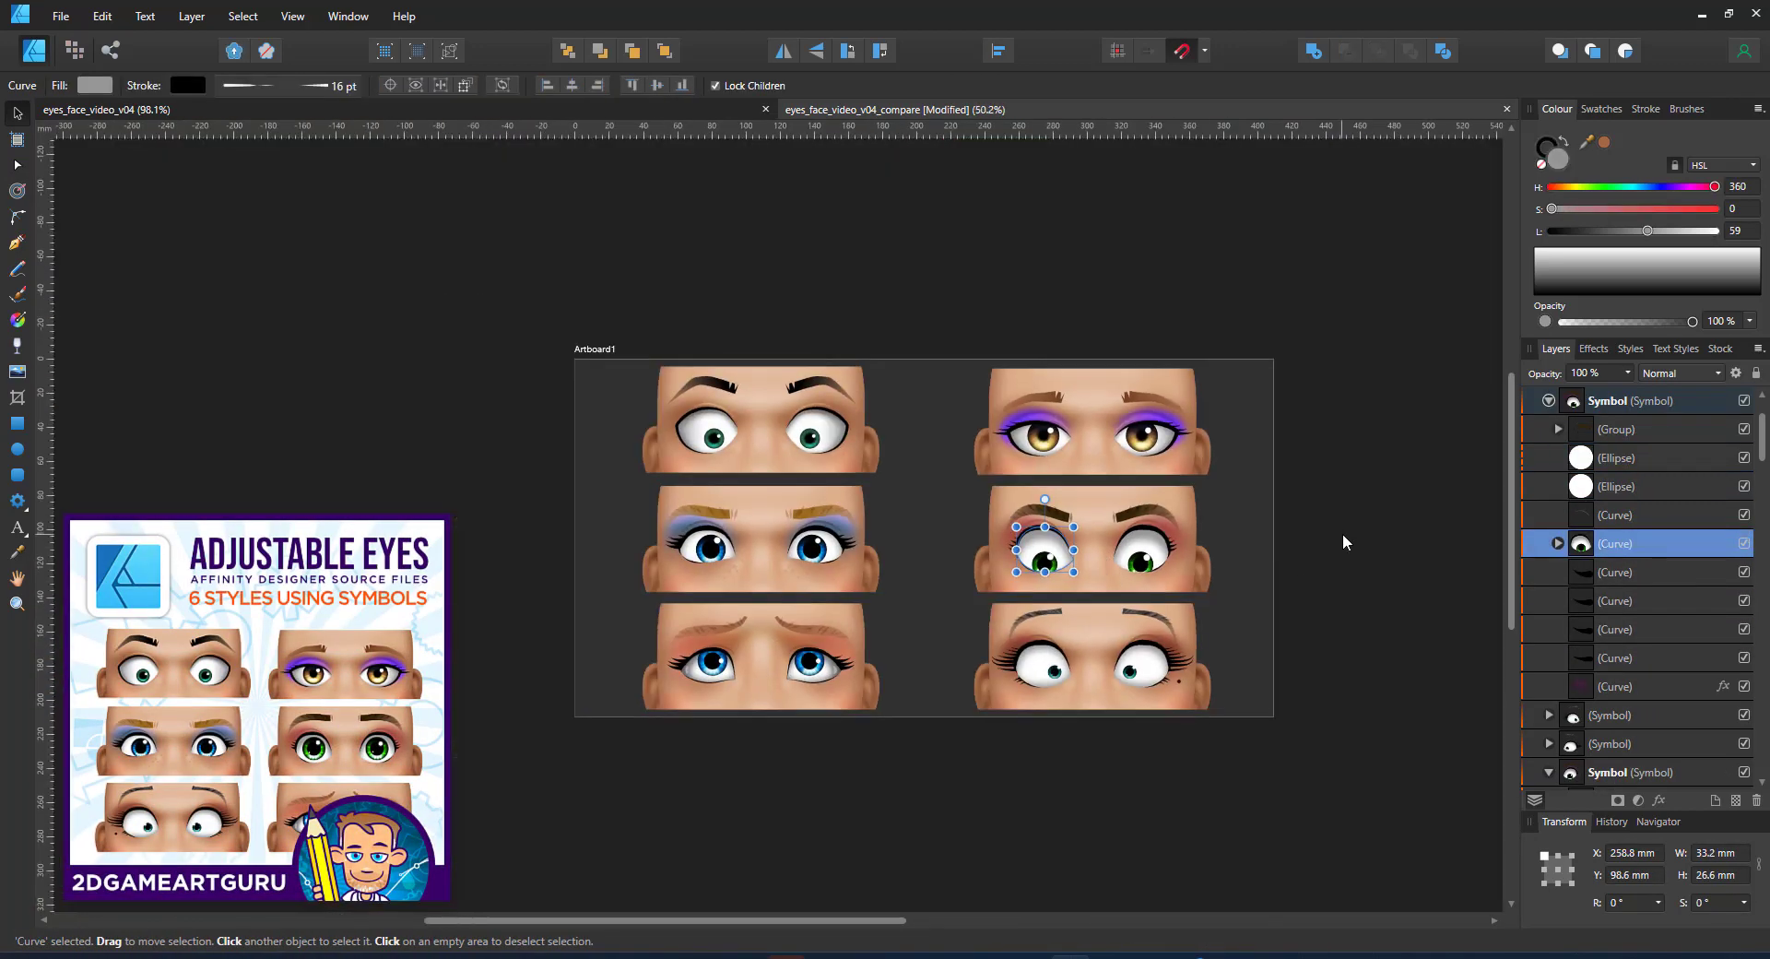
Rotate the dark brown eyebrow group above the green eye so its inner end is level, and raise it slightly.
click(1343, 533)
scroll(1125, 535, up, 2)
click(1170, 498)
scroll(1593, 629, down, 2)
click(1593, 630)
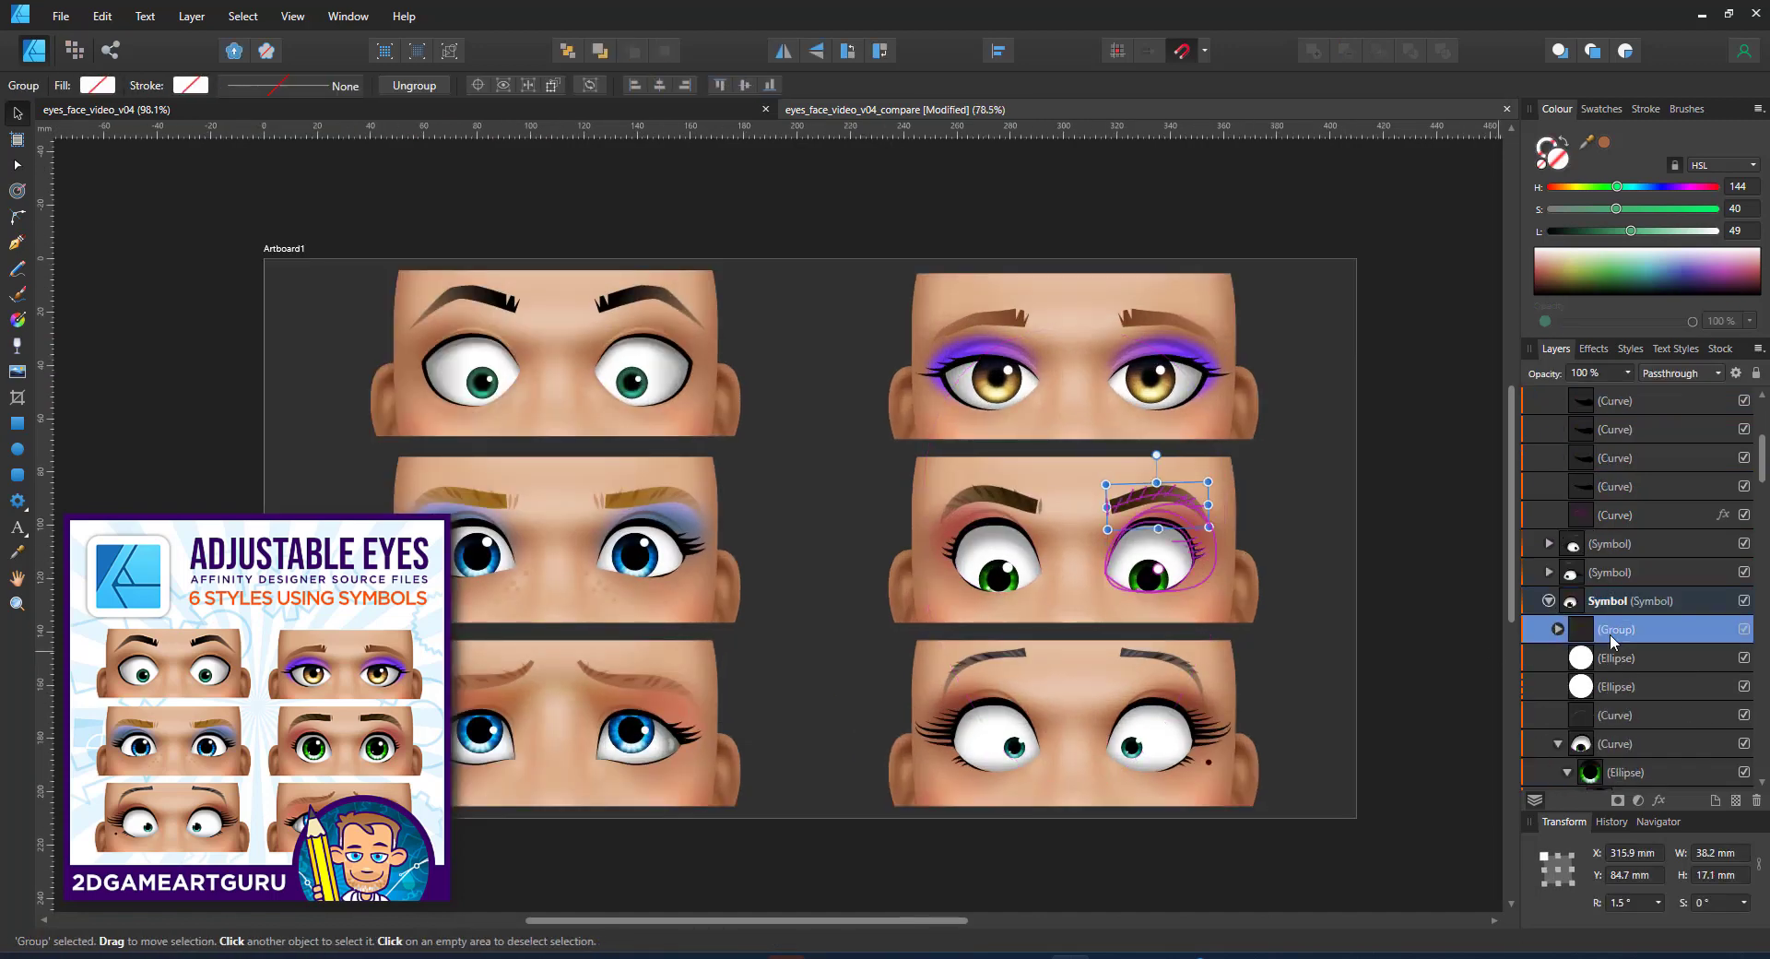
drag(1215, 483, 1231, 498)
drag(1138, 504, 1138, 485)
click(1367, 686)
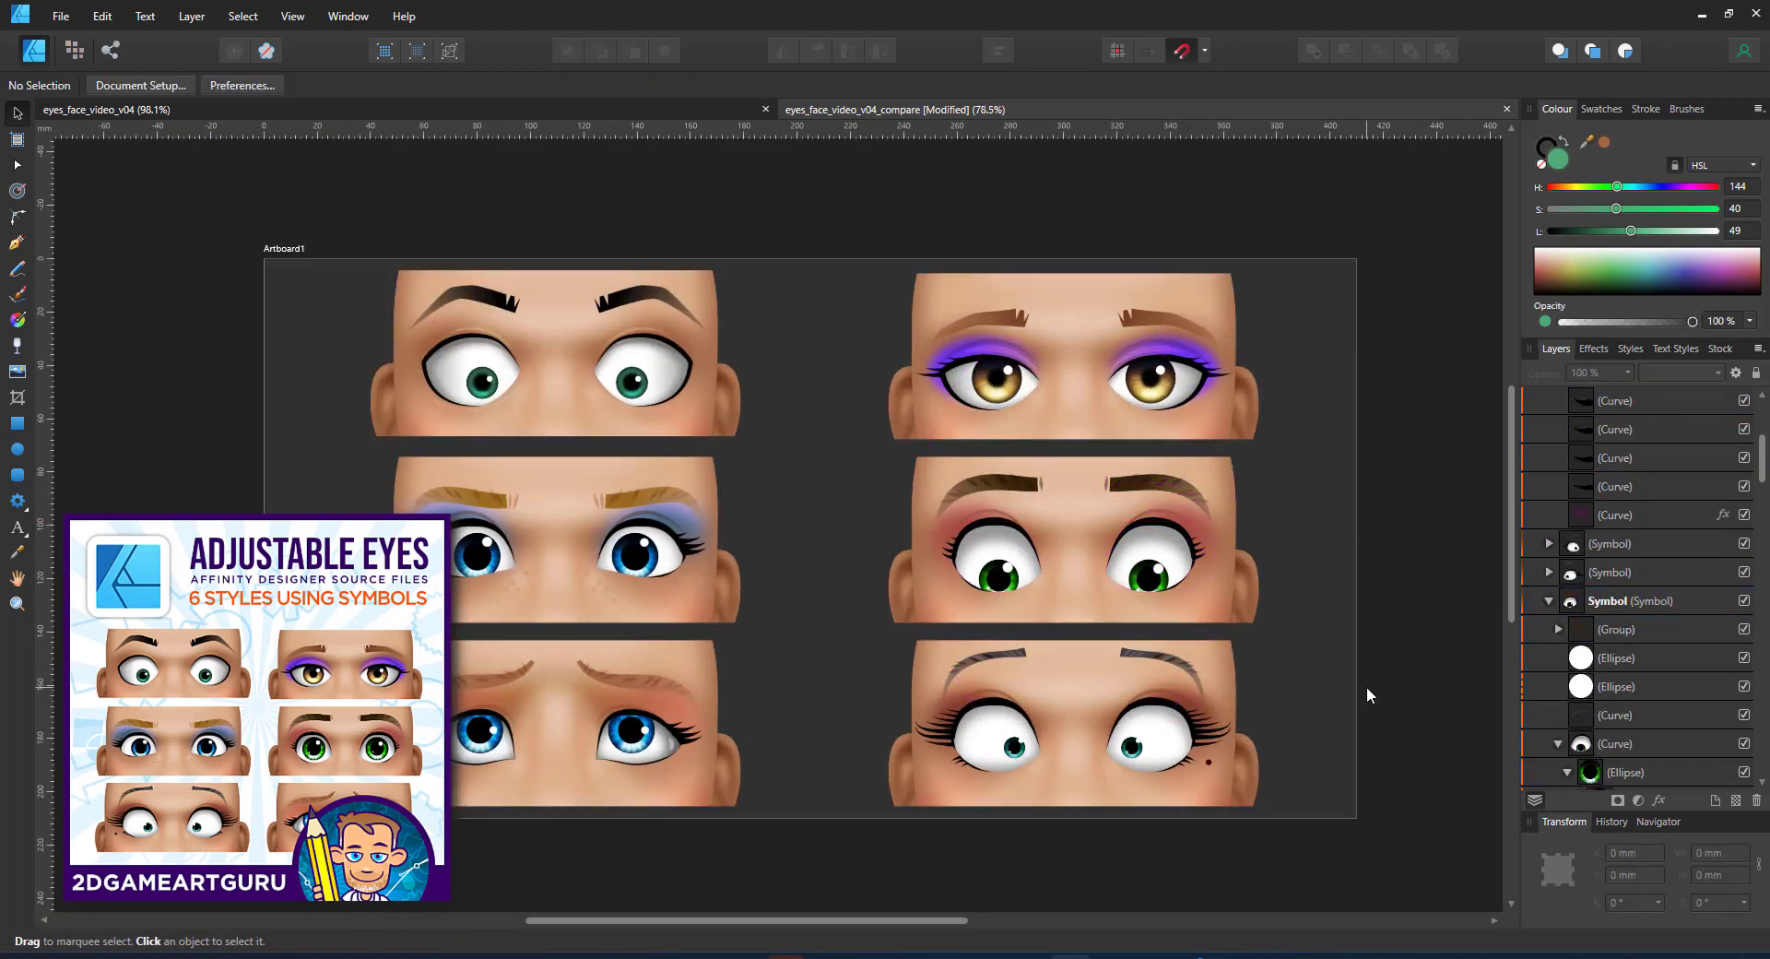
Enlarge the bright green iris ellipse and move it up to the centre of the eye.
click(1592, 773)
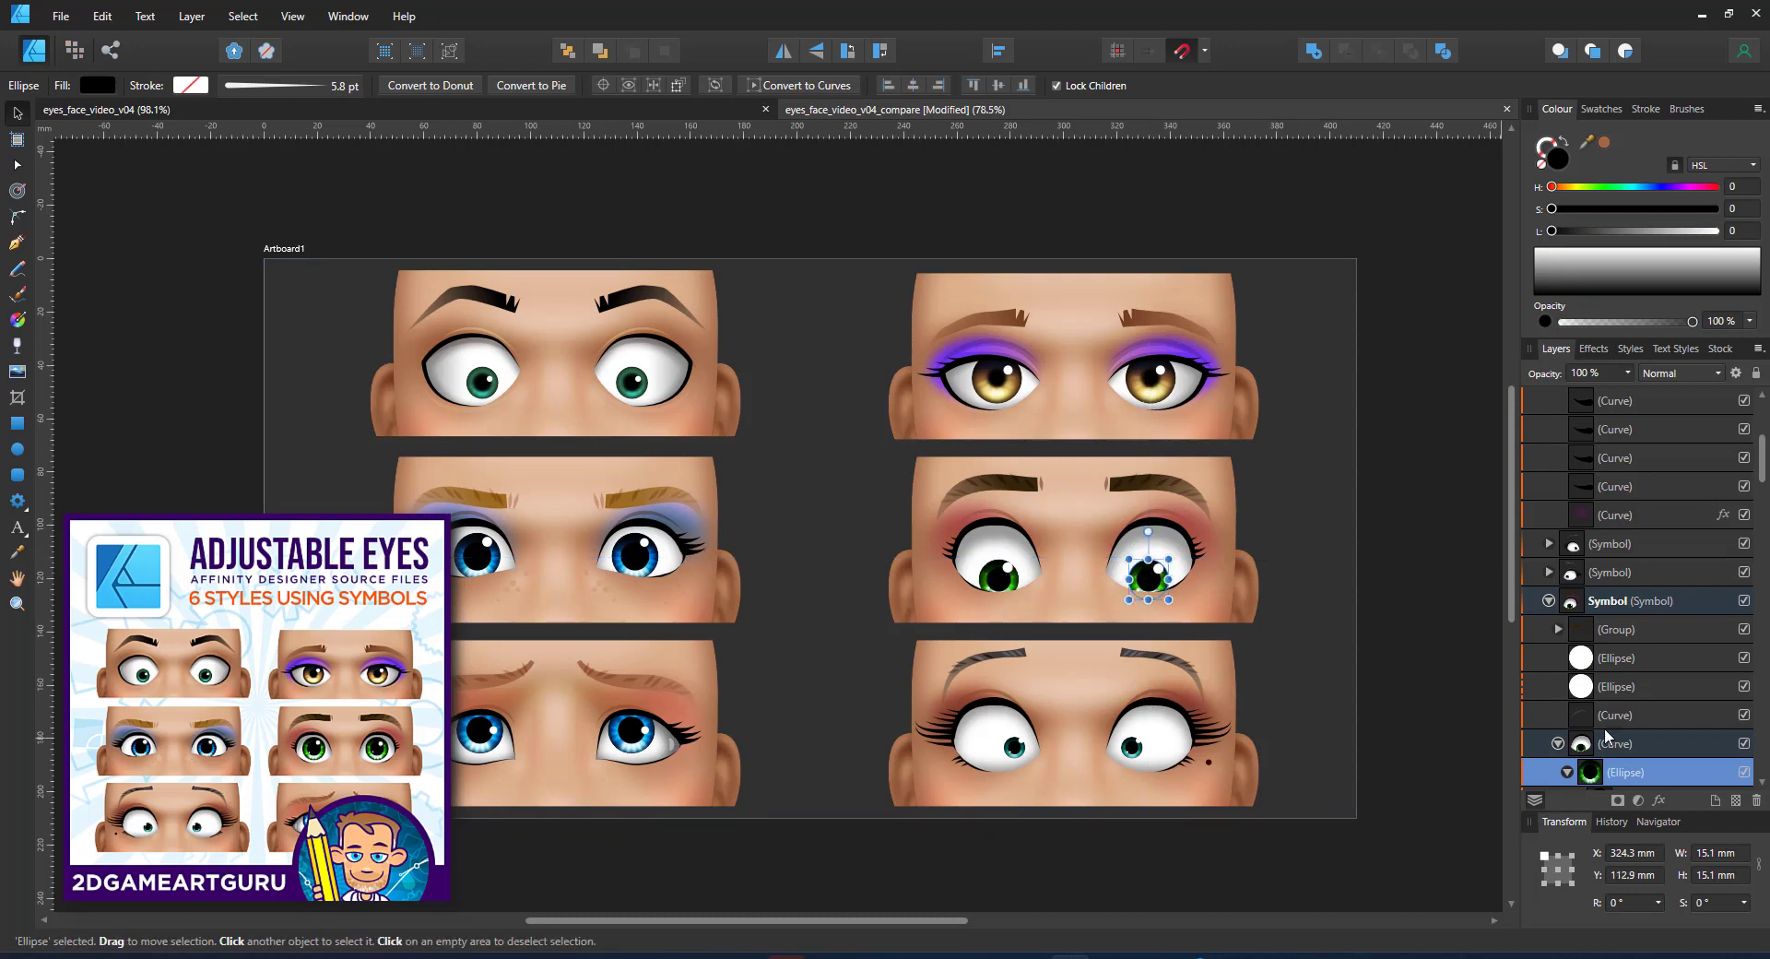
scroll(1627, 646, down, 2)
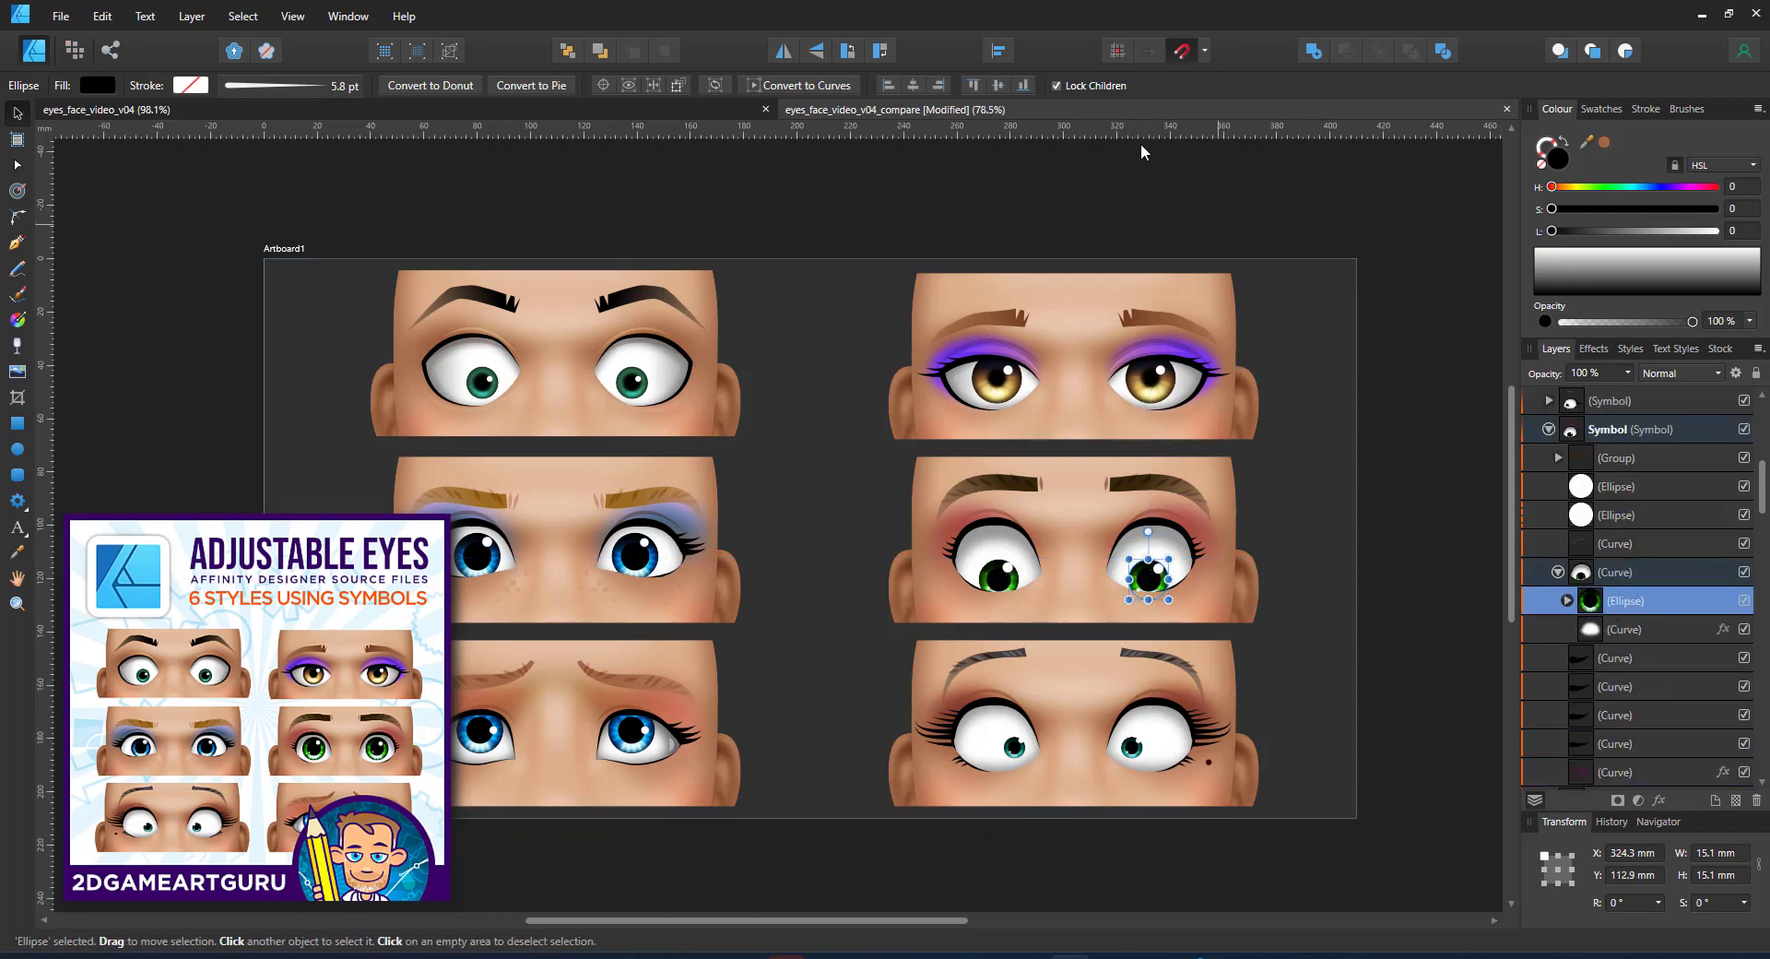
mouse_move(1155, 583)
mouse_down()
mouse_move(1181, 533)
mouse_move(1146, 560)
mouse_up()
scroll(1140, 590, up, 2)
Reposition the large white highlights at the upper right of the enlarged pupils in both green eyes.
click(1170, 559)
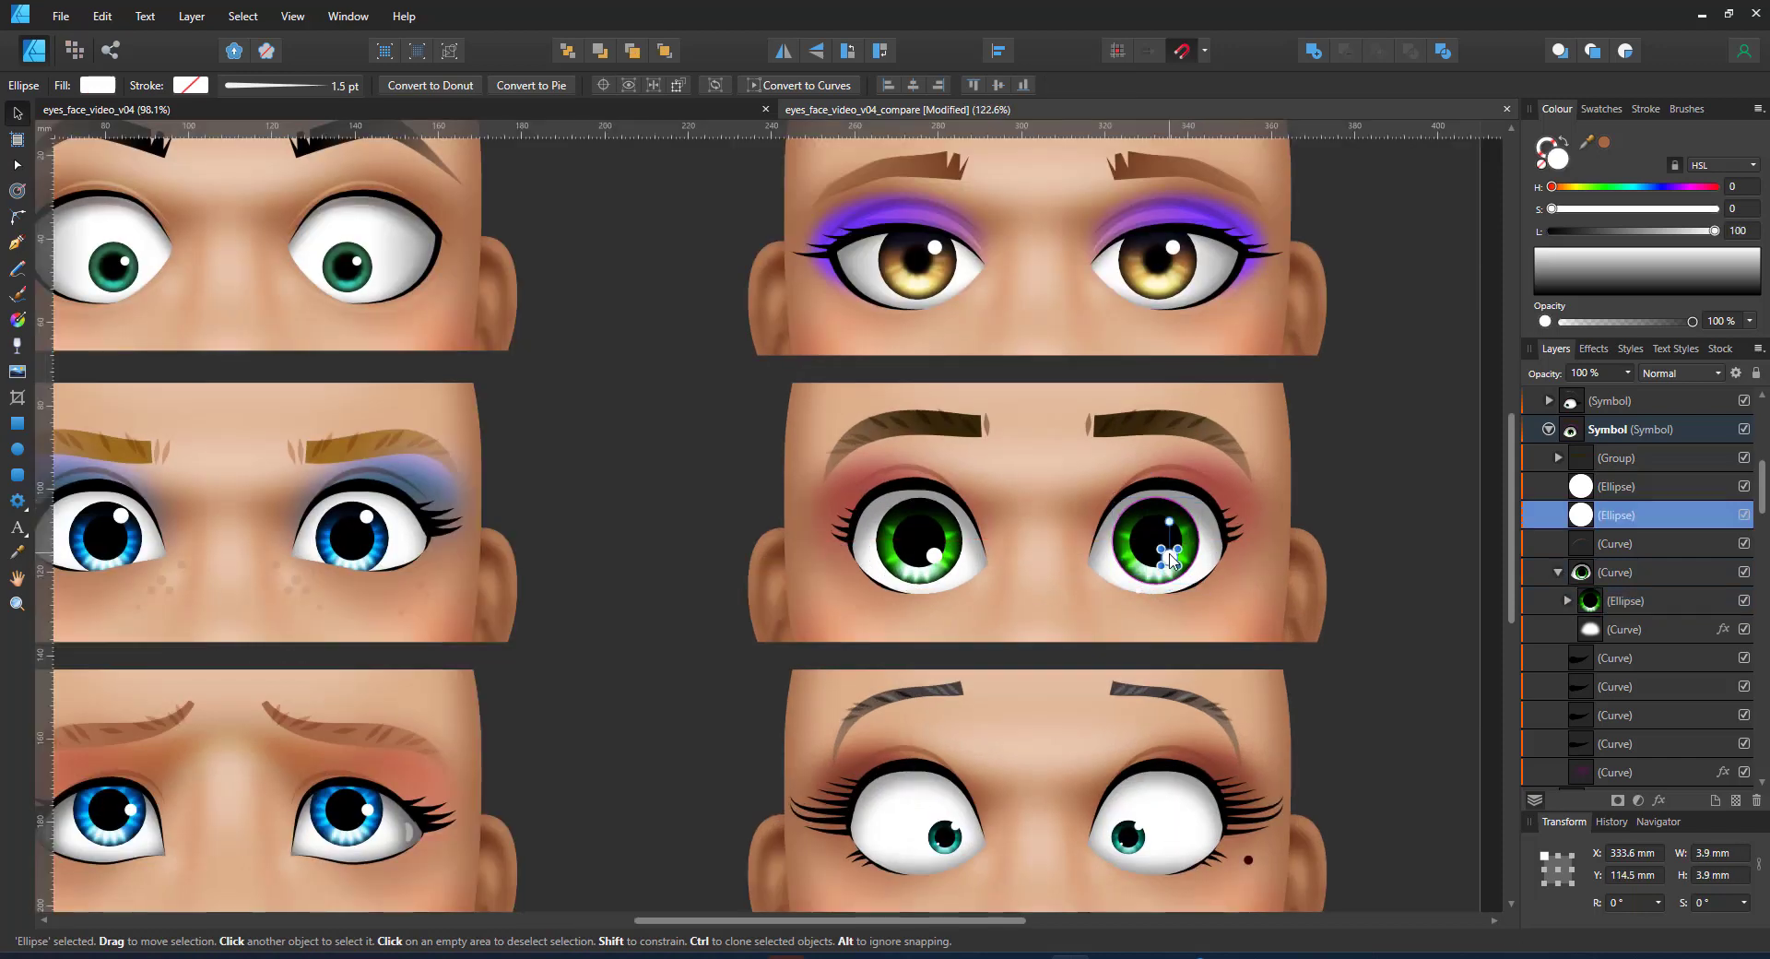
click(1140, 592)
drag(937, 557, 936, 519)
key(ctrl+z)
ctrl+click(936, 556)
click(901, 585)
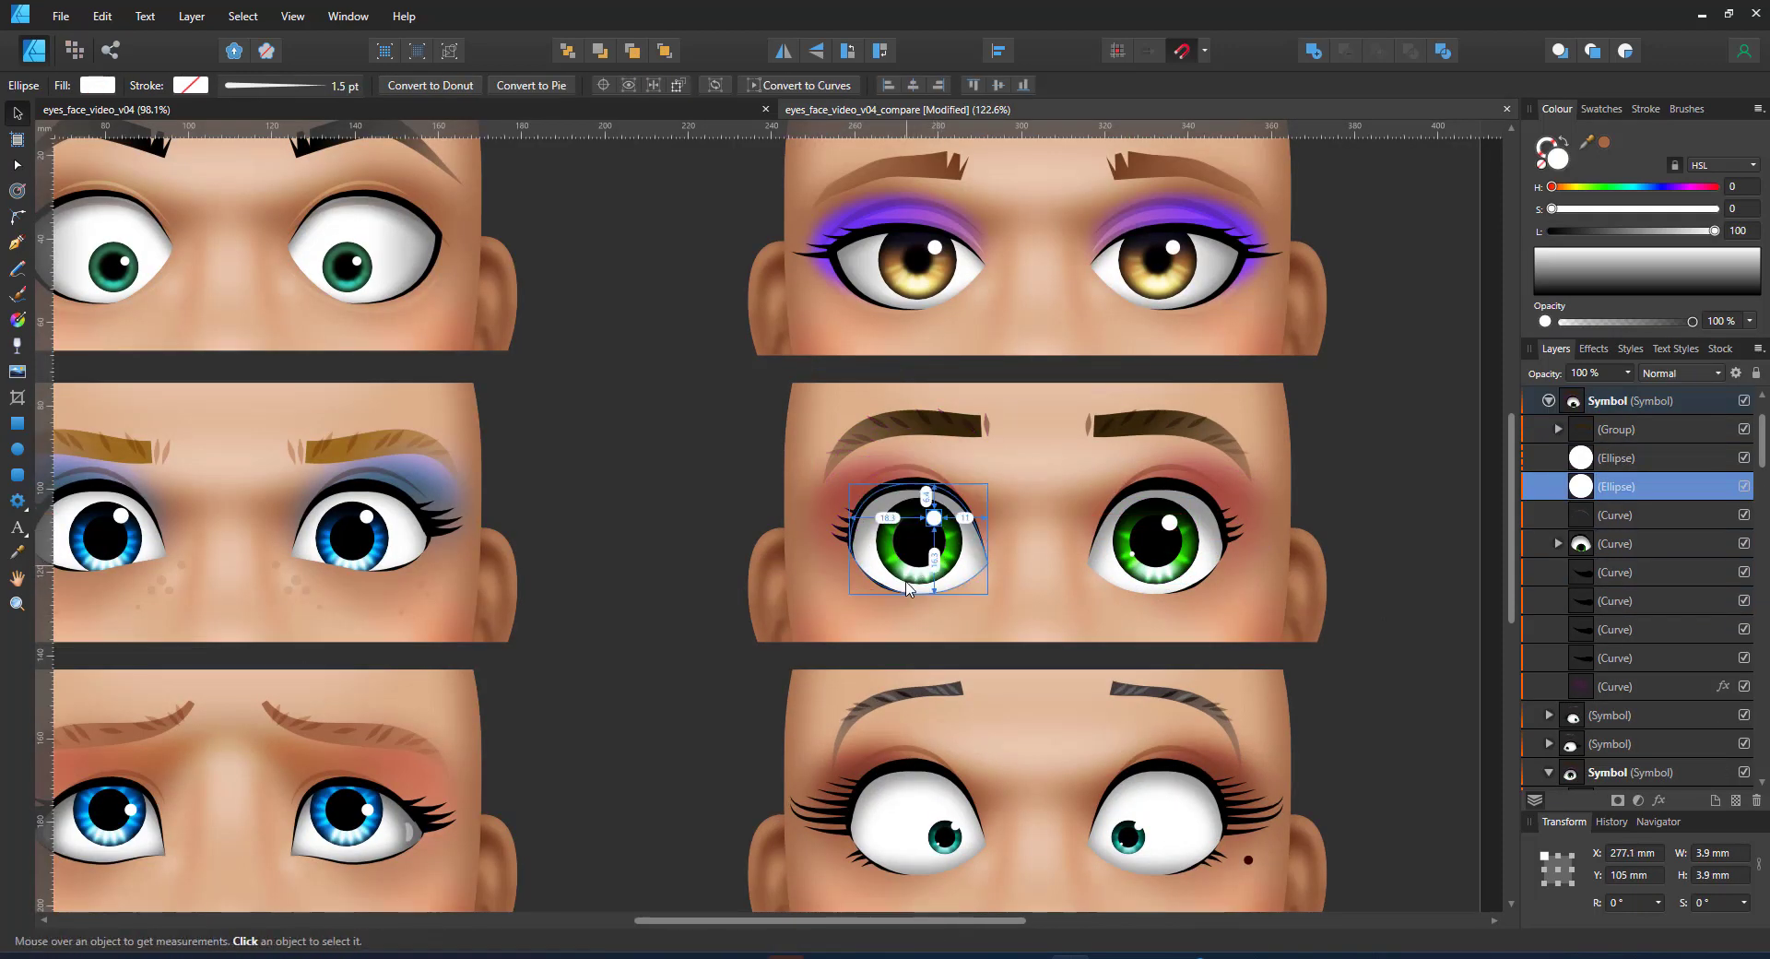
Move the small white highlights to the lower left of the pupils in both green eyes.
click(905, 591)
drag(901, 557, 893, 556)
click(959, 579)
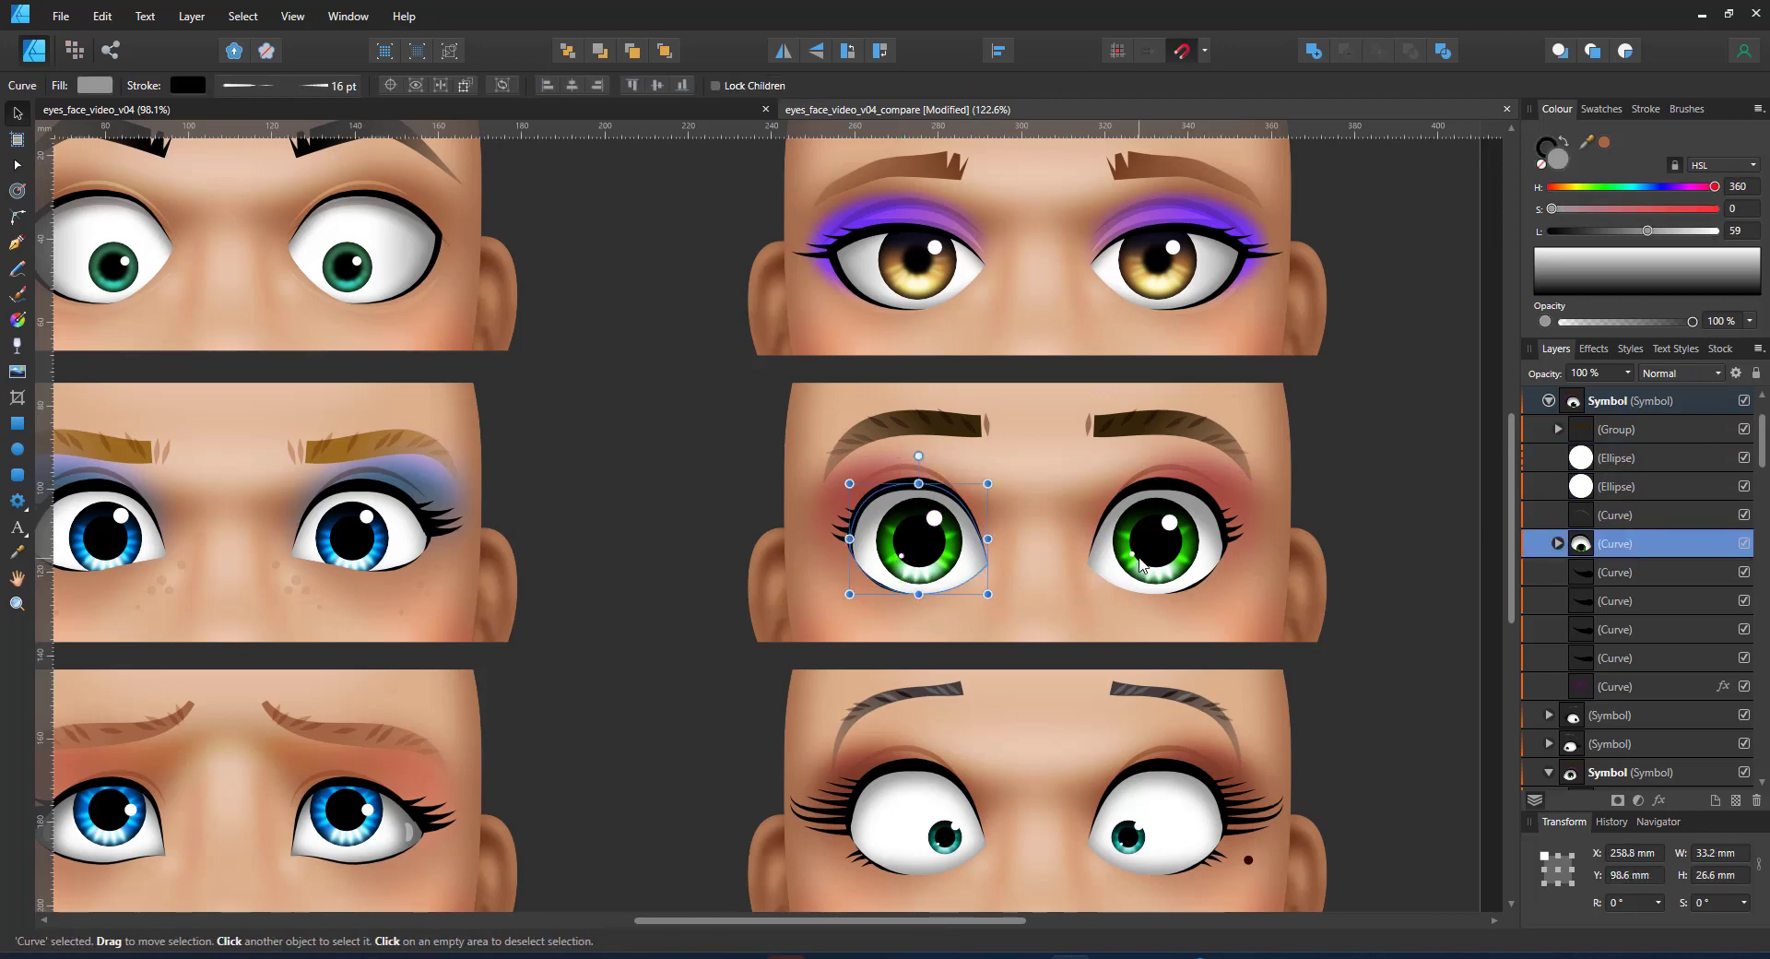
drag(1133, 555, 1141, 557)
click(1312, 593)
scroll(1312, 594, down, 3)
click(1413, 703)
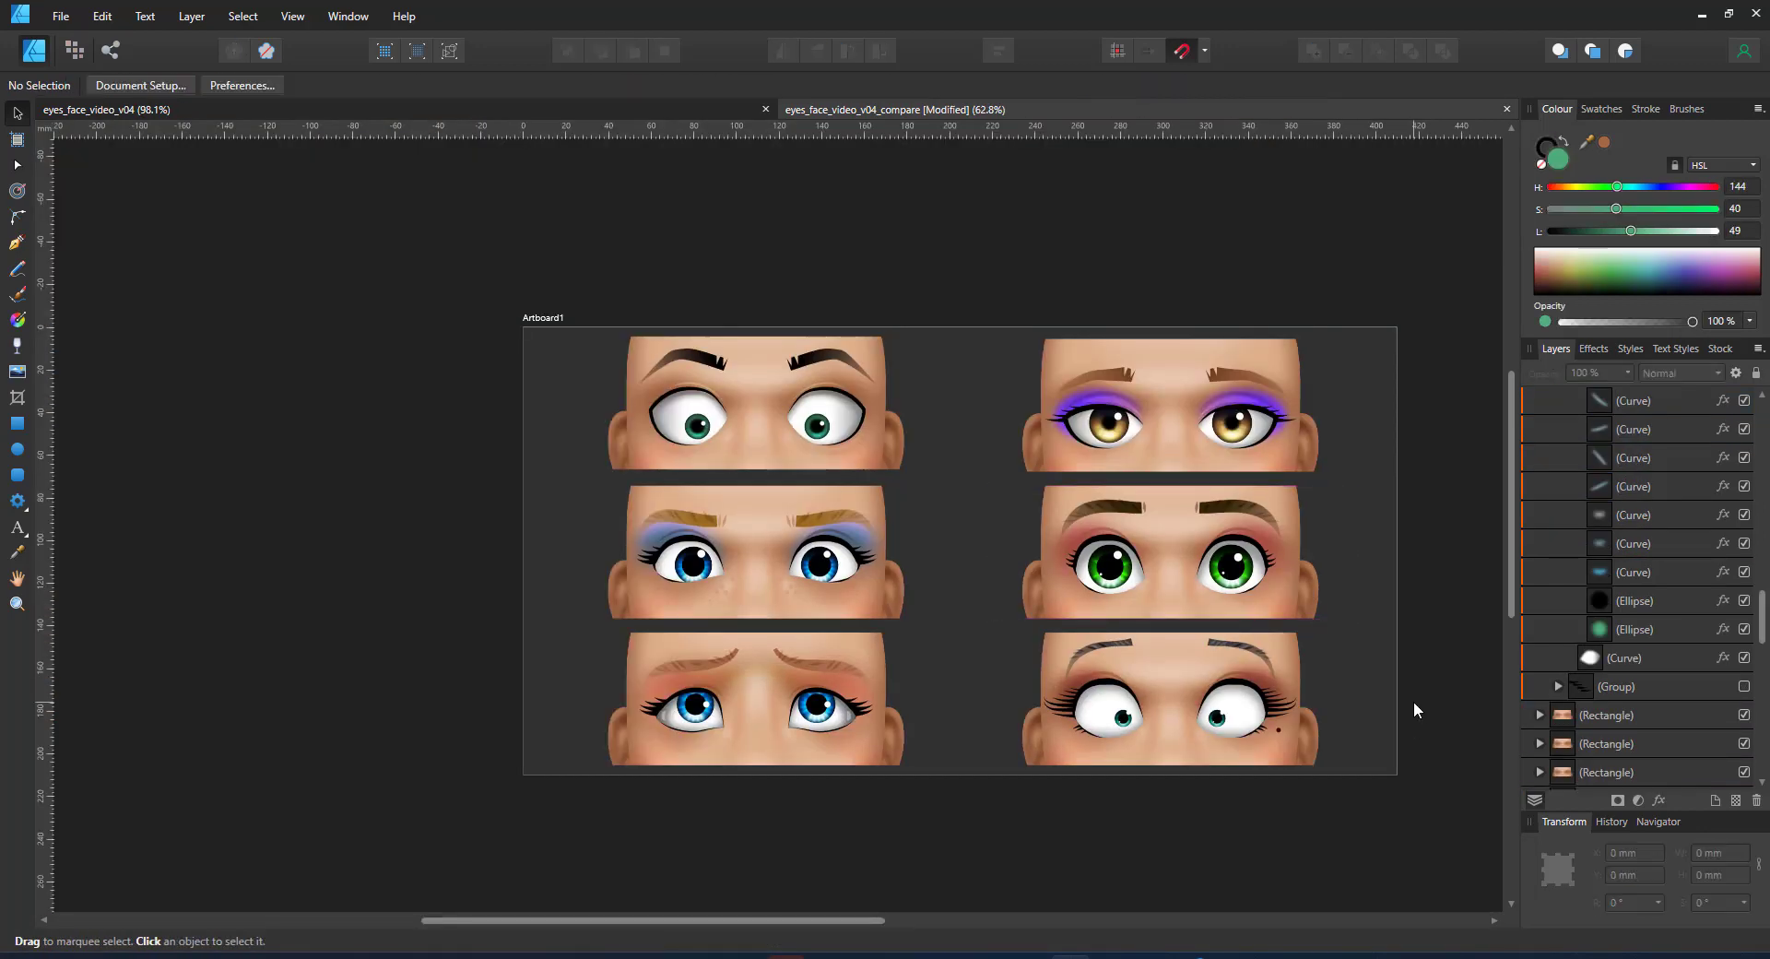
key(ctrl+0)
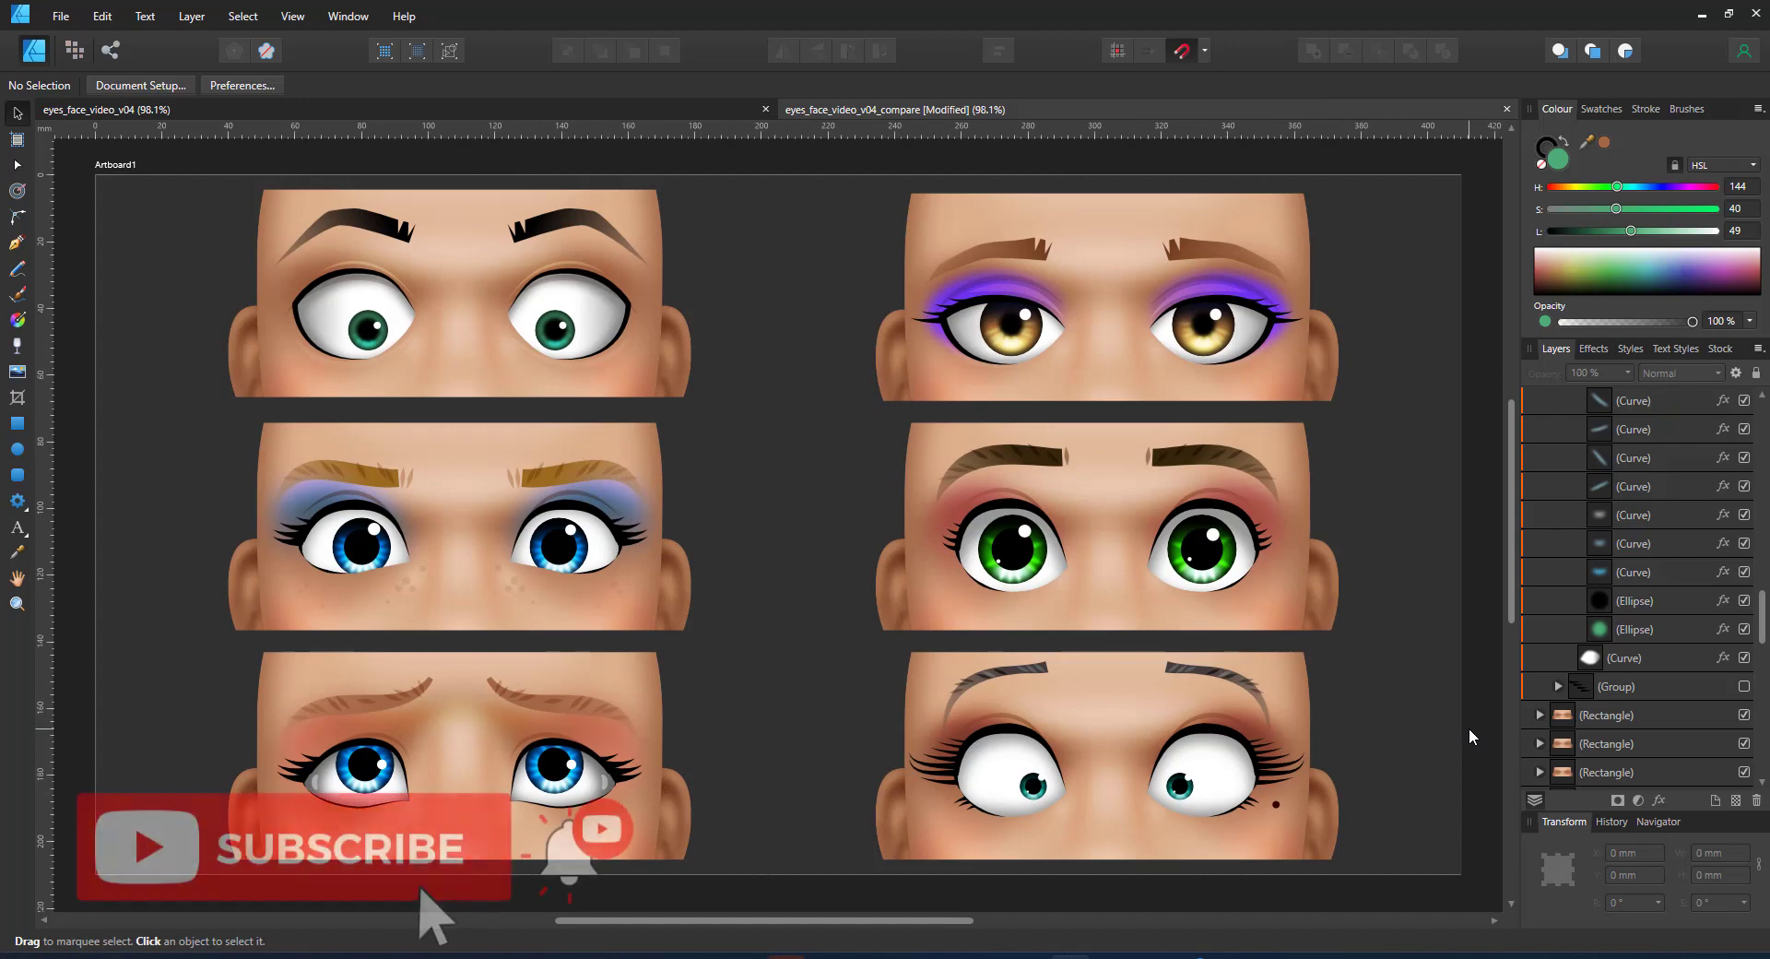